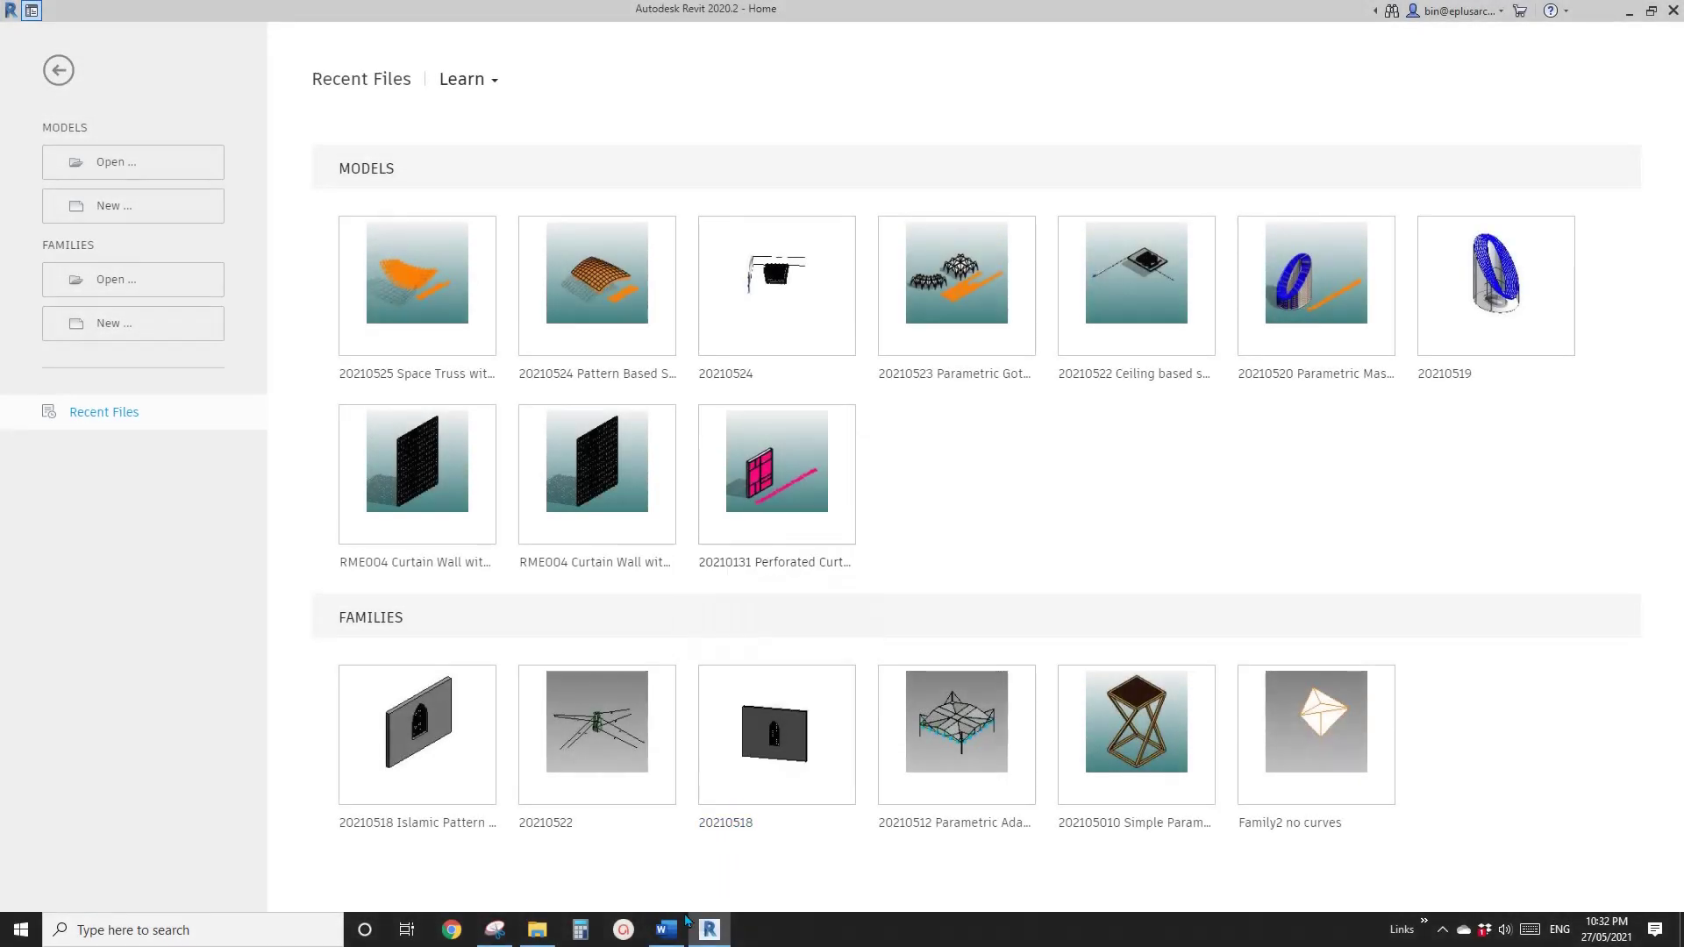
- Switch to Word and highlight the words "area plans" in the note for item 130
{"action": "left_click", "coordinate": [665, 930]}
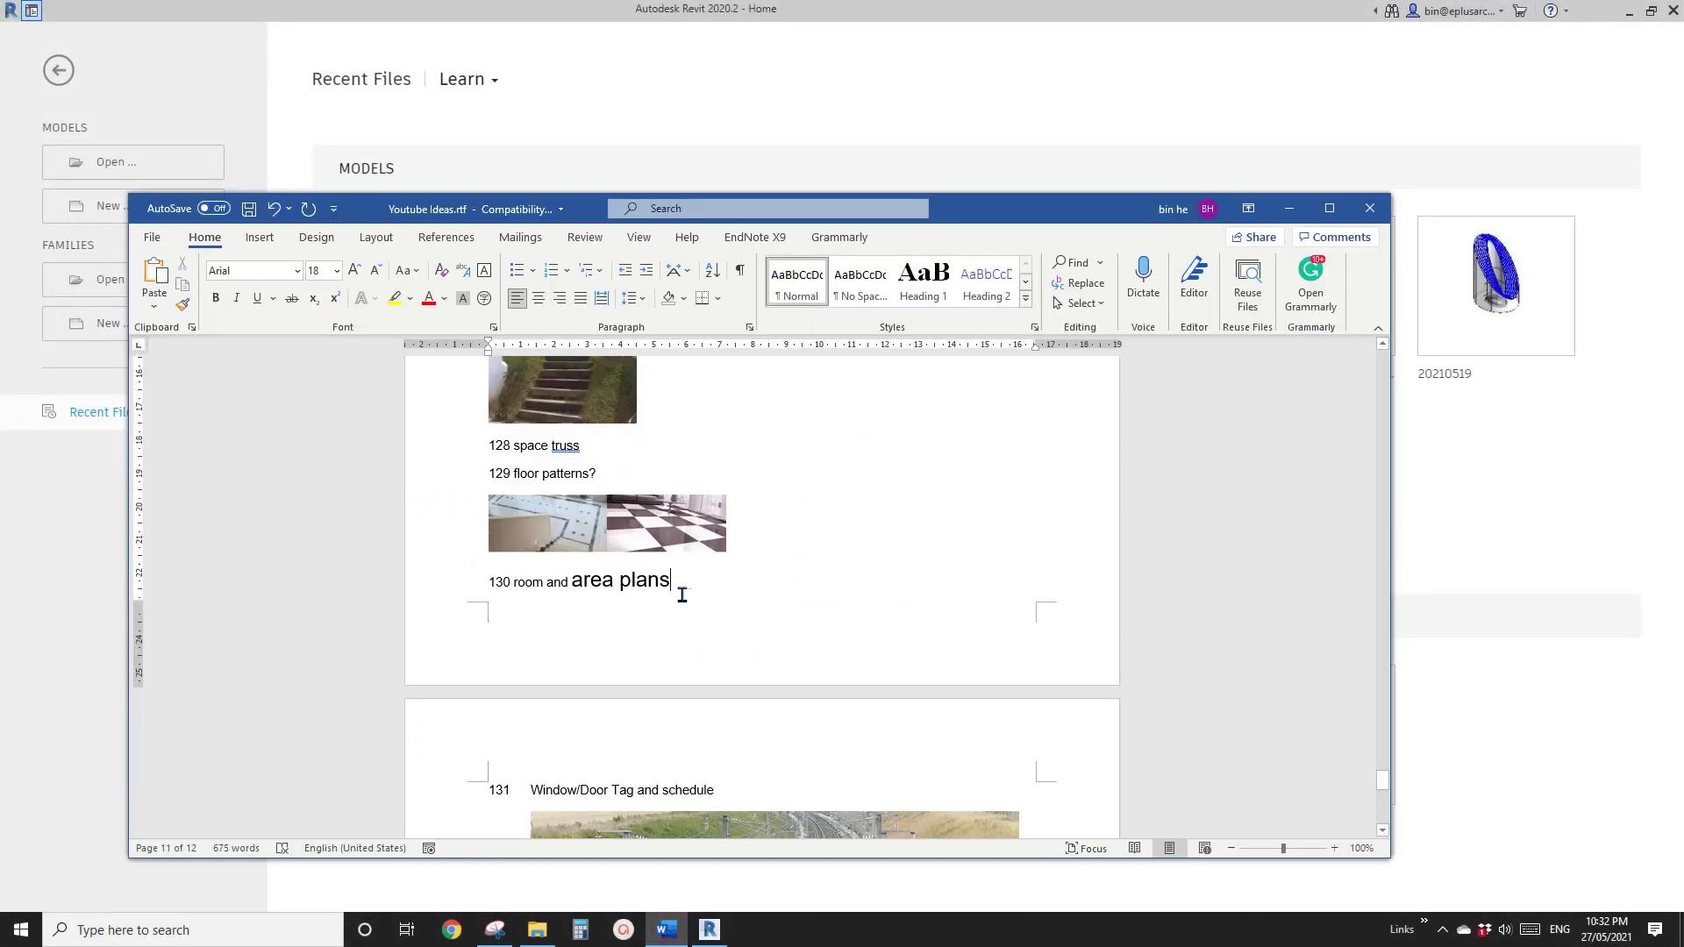
{"action": "double_click", "coordinate": [597, 583]}
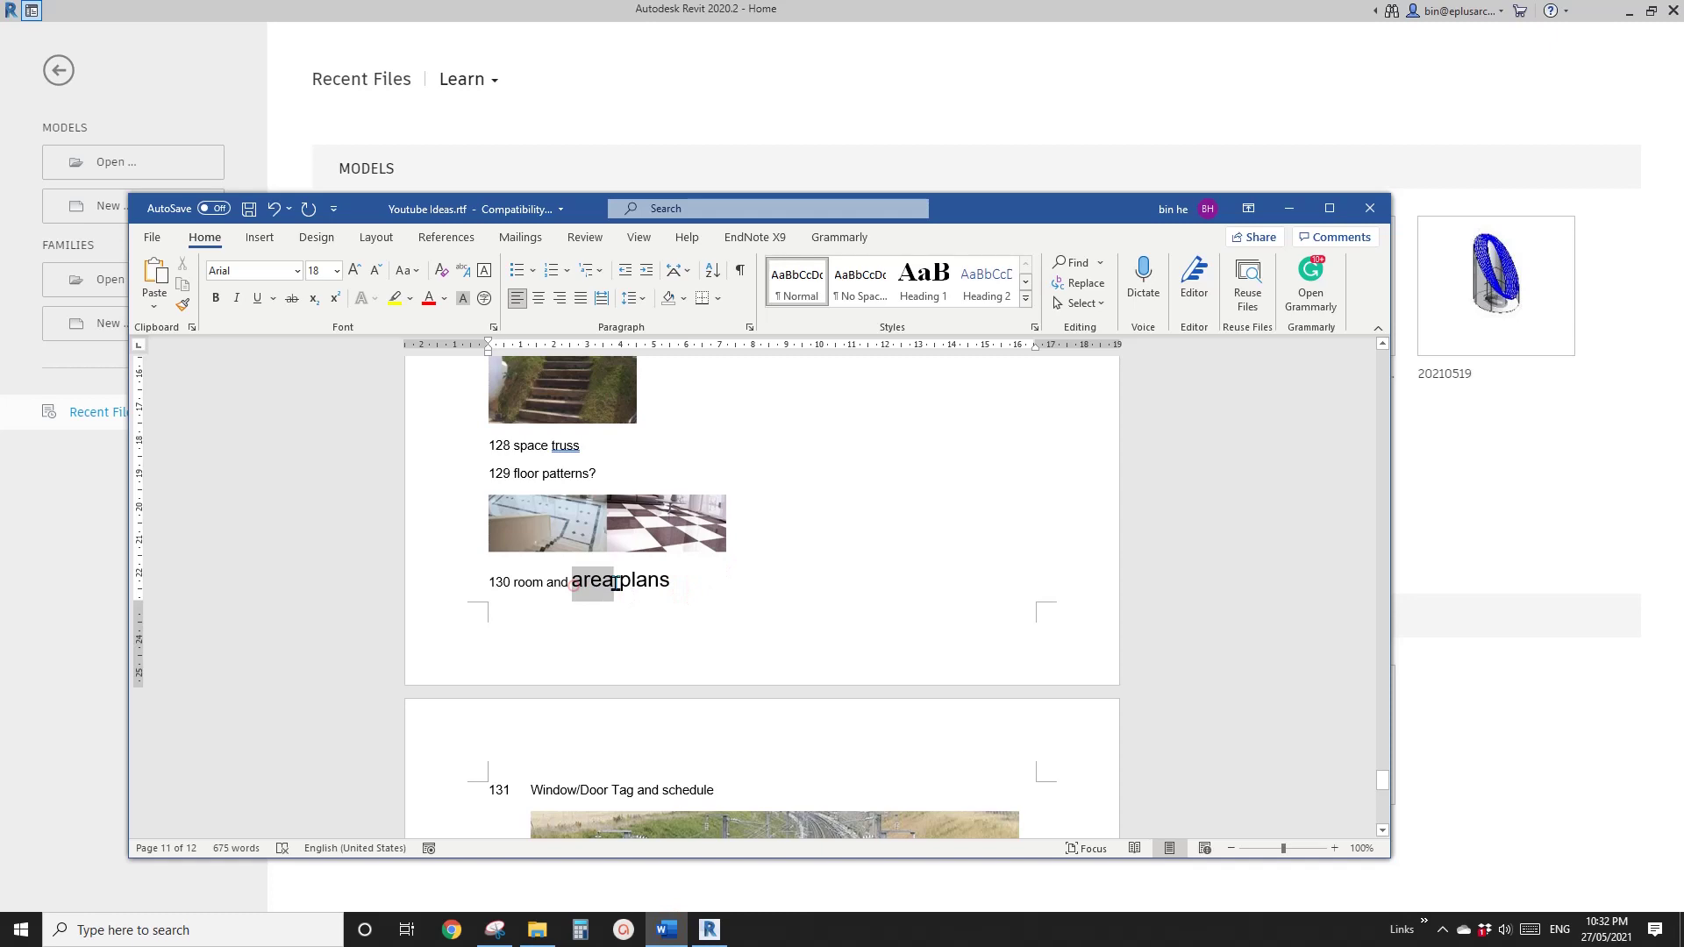
{"action": "left_click", "coordinate": [686, 579], "text": "shift"}
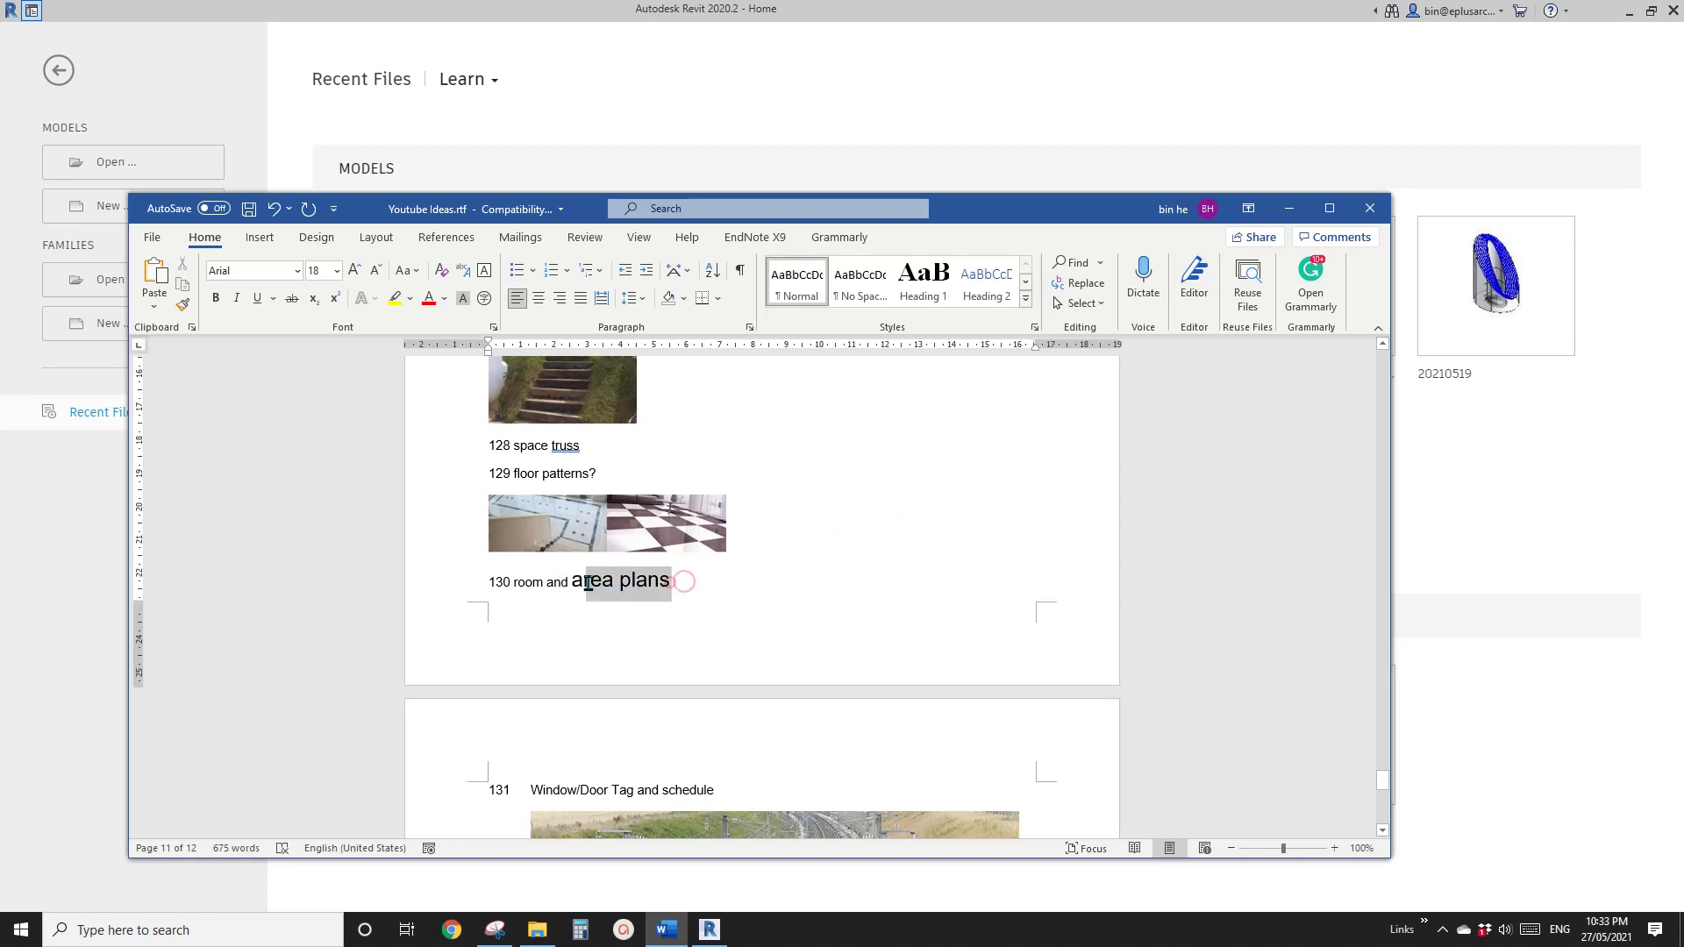
{"action": "left_click", "coordinate": [720, 590]}
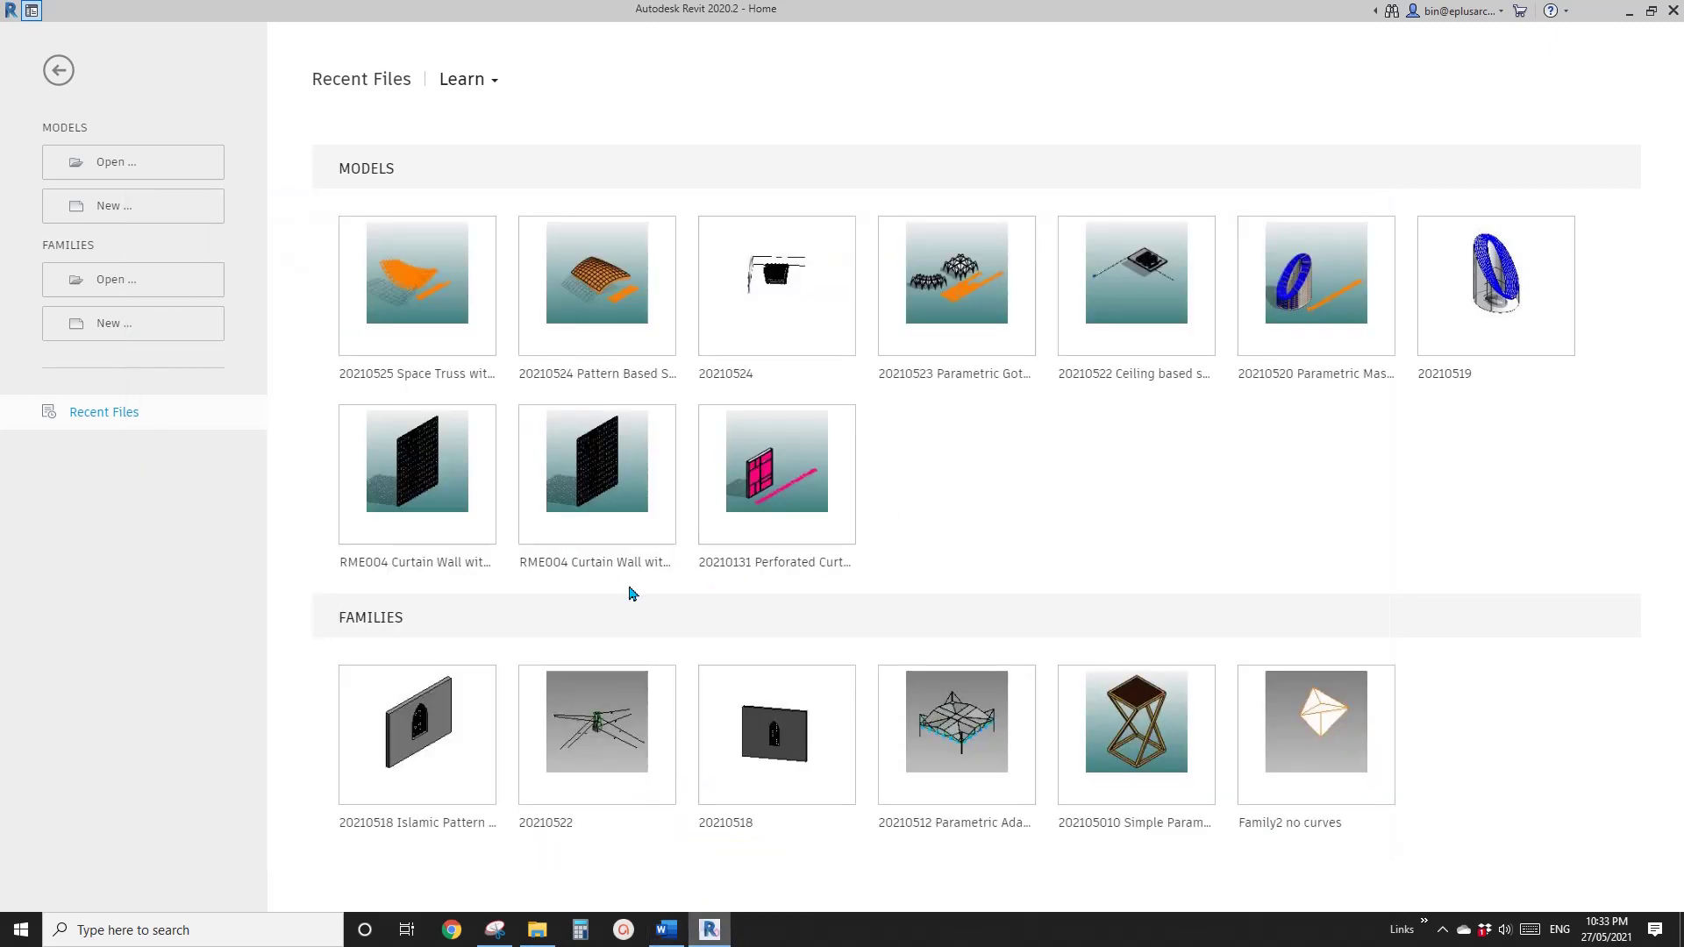
- Switch back to Revit and create a new project from a template
{"action": "key", "text": "alt+Tab"}
{"action": "left_click", "coordinate": [138, 206]}
{"action": "left_click", "coordinate": [441, 523]}
{"action": "left_click", "coordinate": [394, 556]}
{"action": "left_click", "coordinate": [421, 619]}
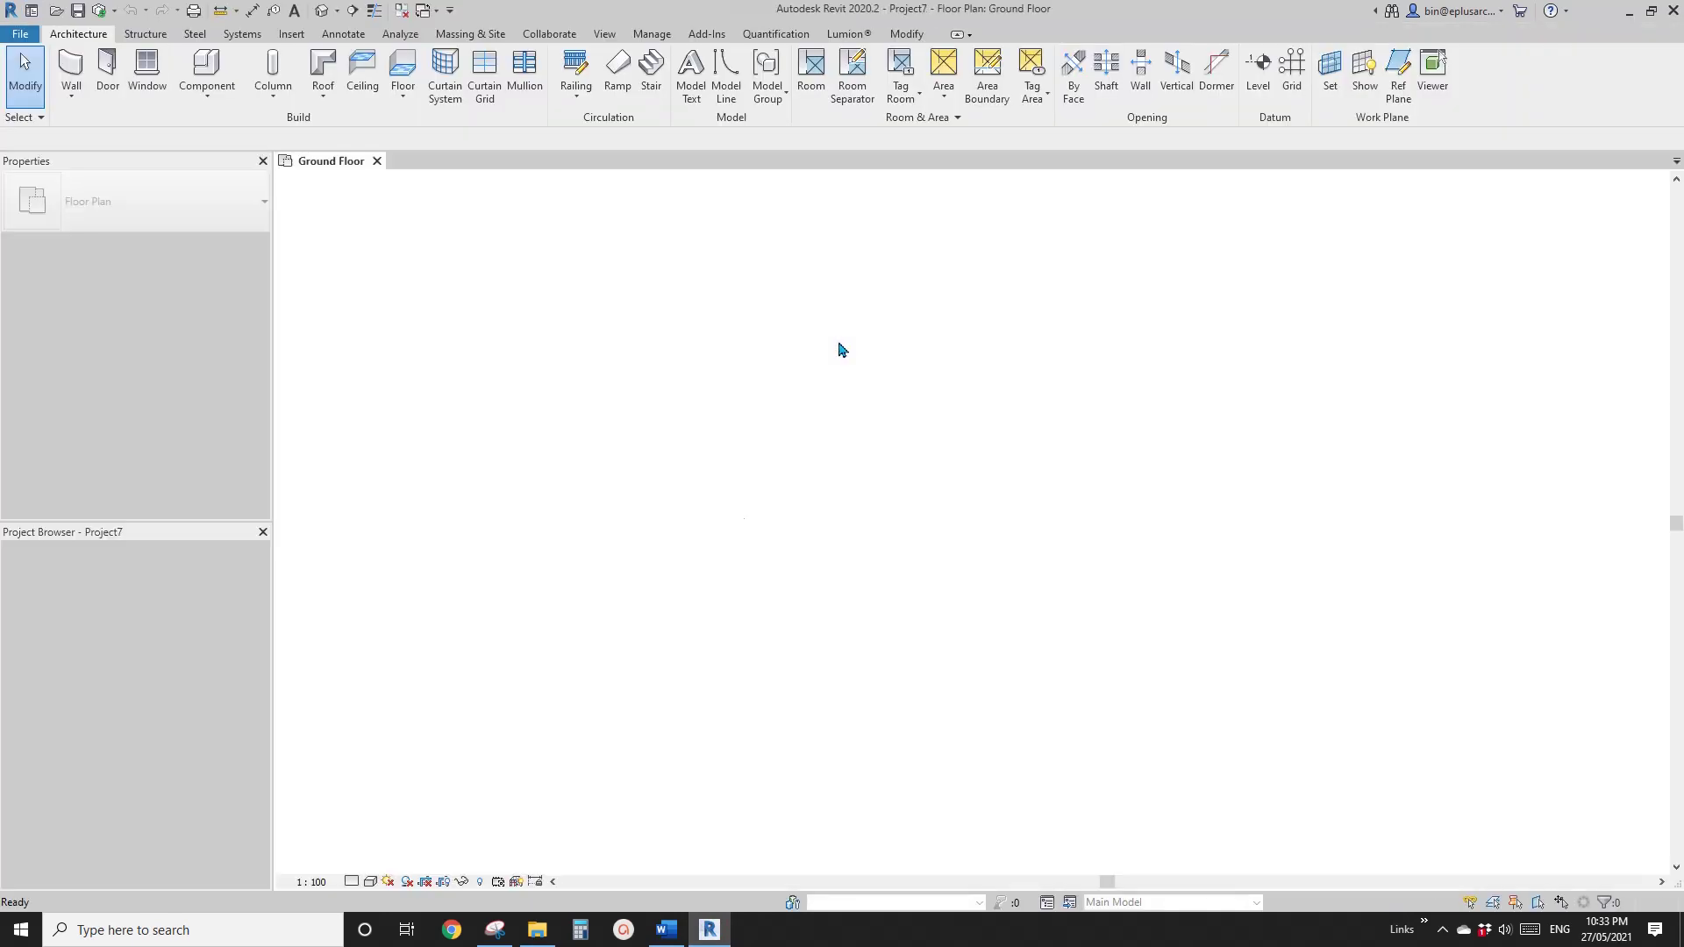
- Draw a rectangle of Double brick - 270 walls about 14130 by 10530 mm on the Ground Floor plan
{"action": "middle_click_drag", "start_coordinate": [985, 514], "coordinate": [857, 469]}
{"action": "scroll", "coordinate": [895, 457], "scroll_direction": "up", "scroll_amount": 1}
{"action": "middle_click_drag", "start_coordinate": [912, 415], "coordinate": [891, 480]}
{"action": "middle_click_drag", "start_coordinate": [776, 426], "coordinate": [776, 452]}
{"action": "middle_click_drag", "start_coordinate": [884, 452], "coordinate": [875, 463]}
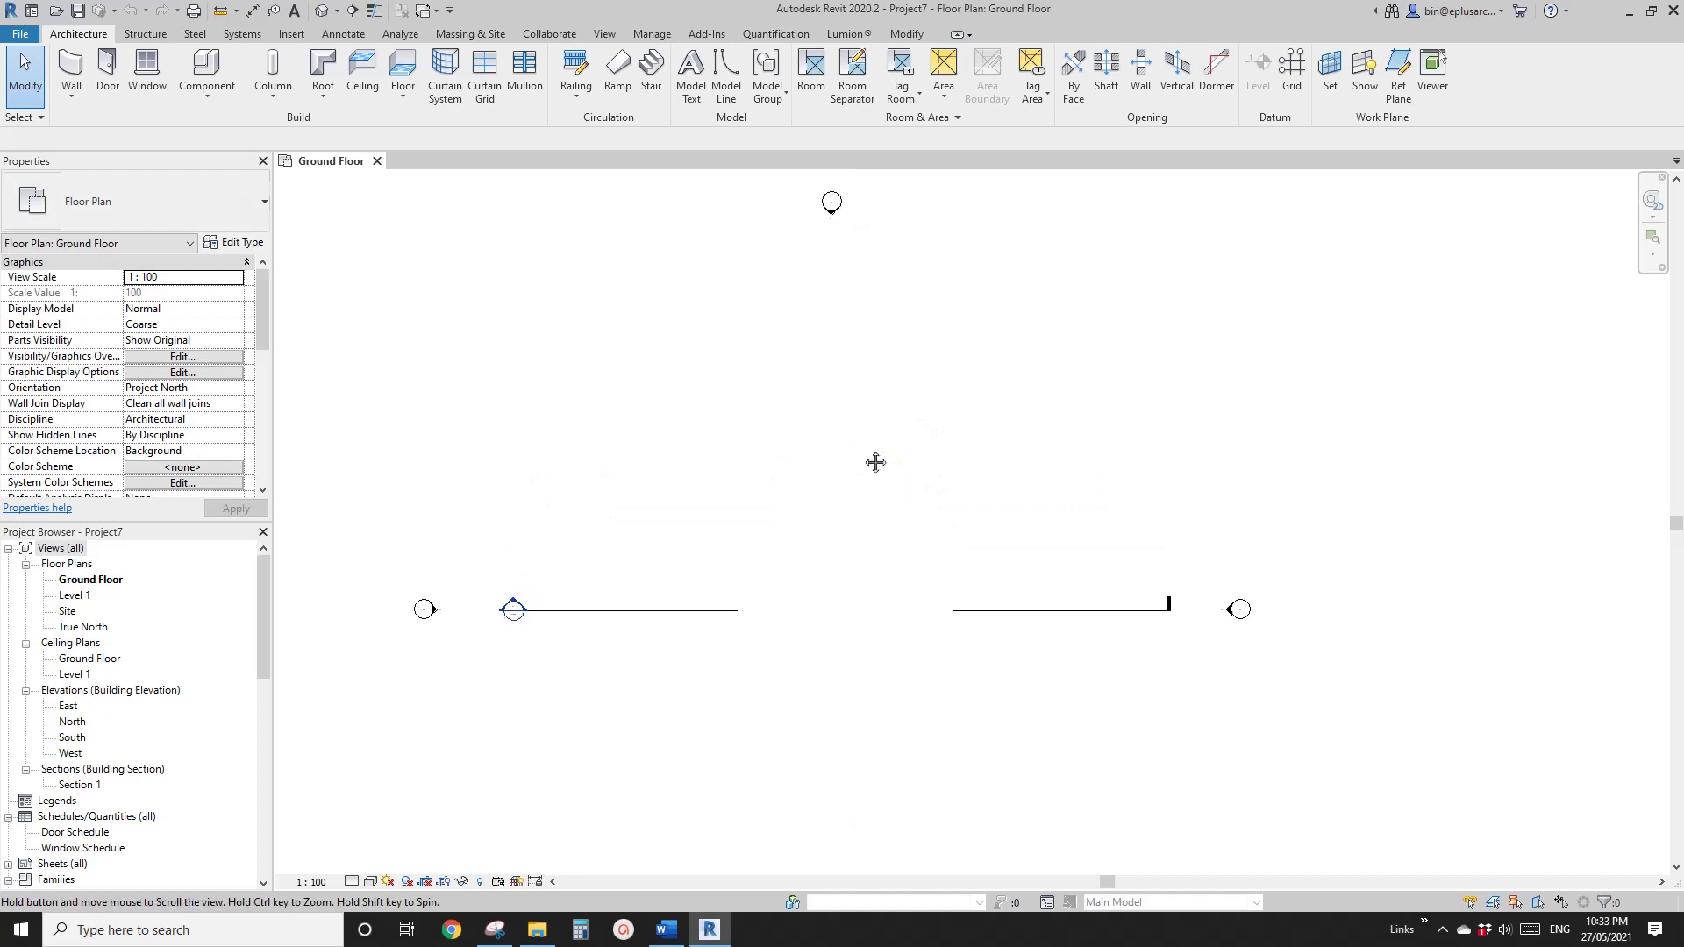
{"action": "middle_click_drag", "start_coordinate": [823, 411], "coordinate": [829, 424]}
{"action": "key", "text": "w"}
{"action": "key", "text": "w"}
{"action": "key", "text": "a"}
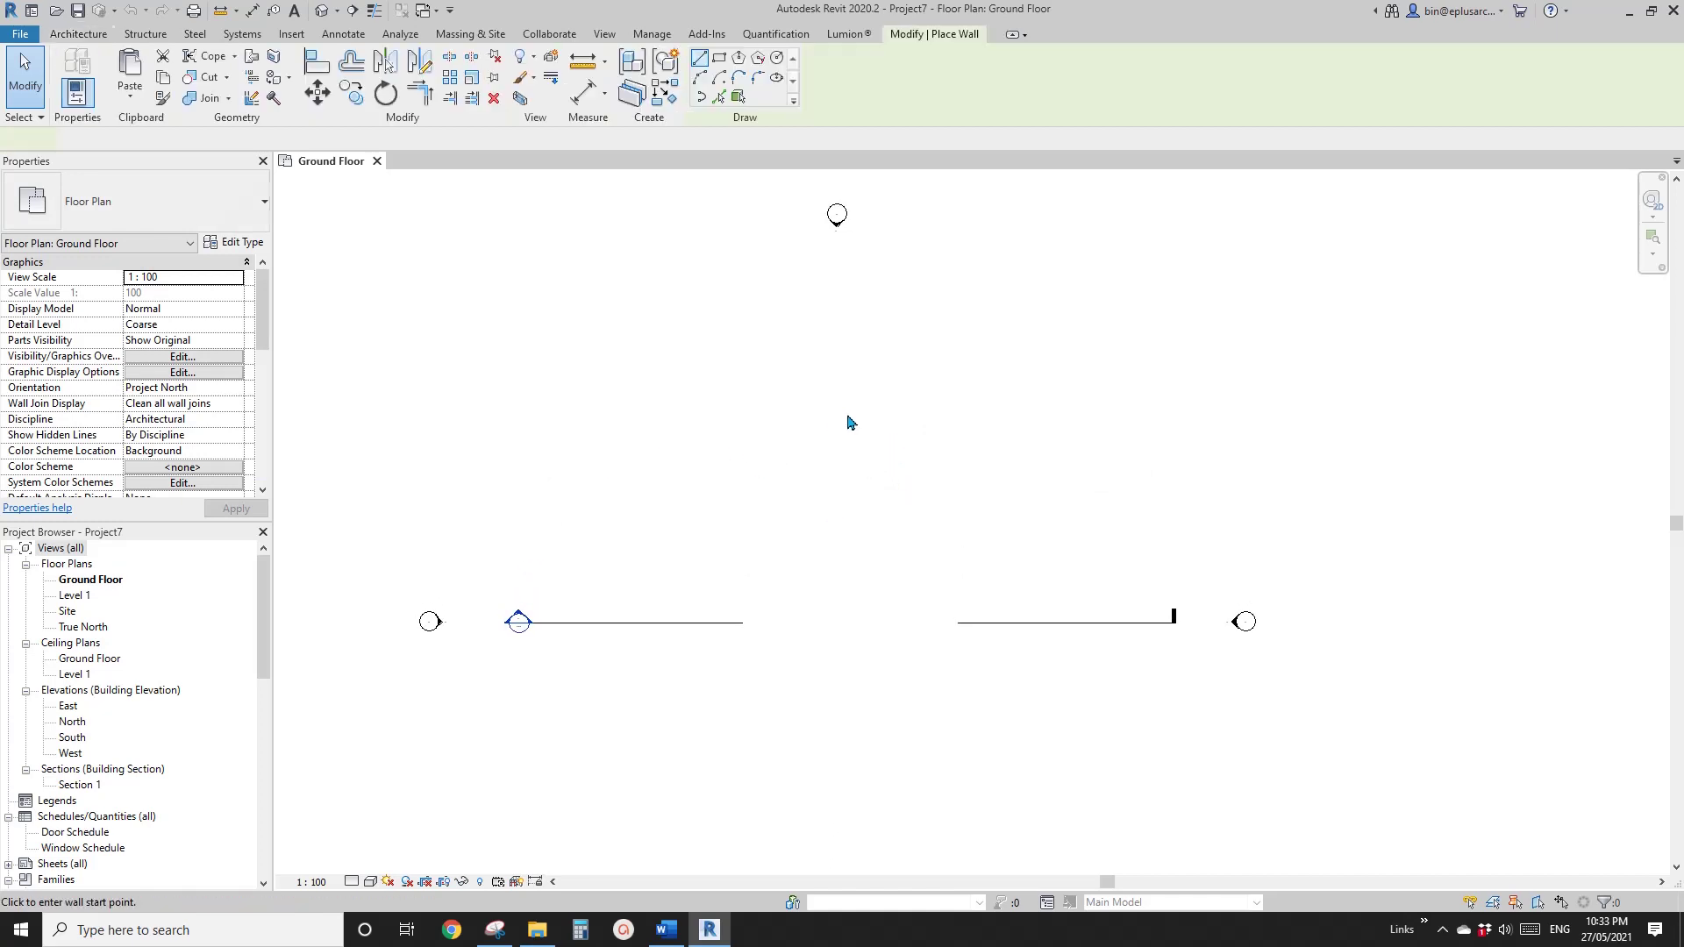
{"action": "left_click", "coordinate": [719, 60]}
{"action": "left_click", "coordinate": [696, 383]}
{"action": "left_click", "coordinate": [929, 559]}
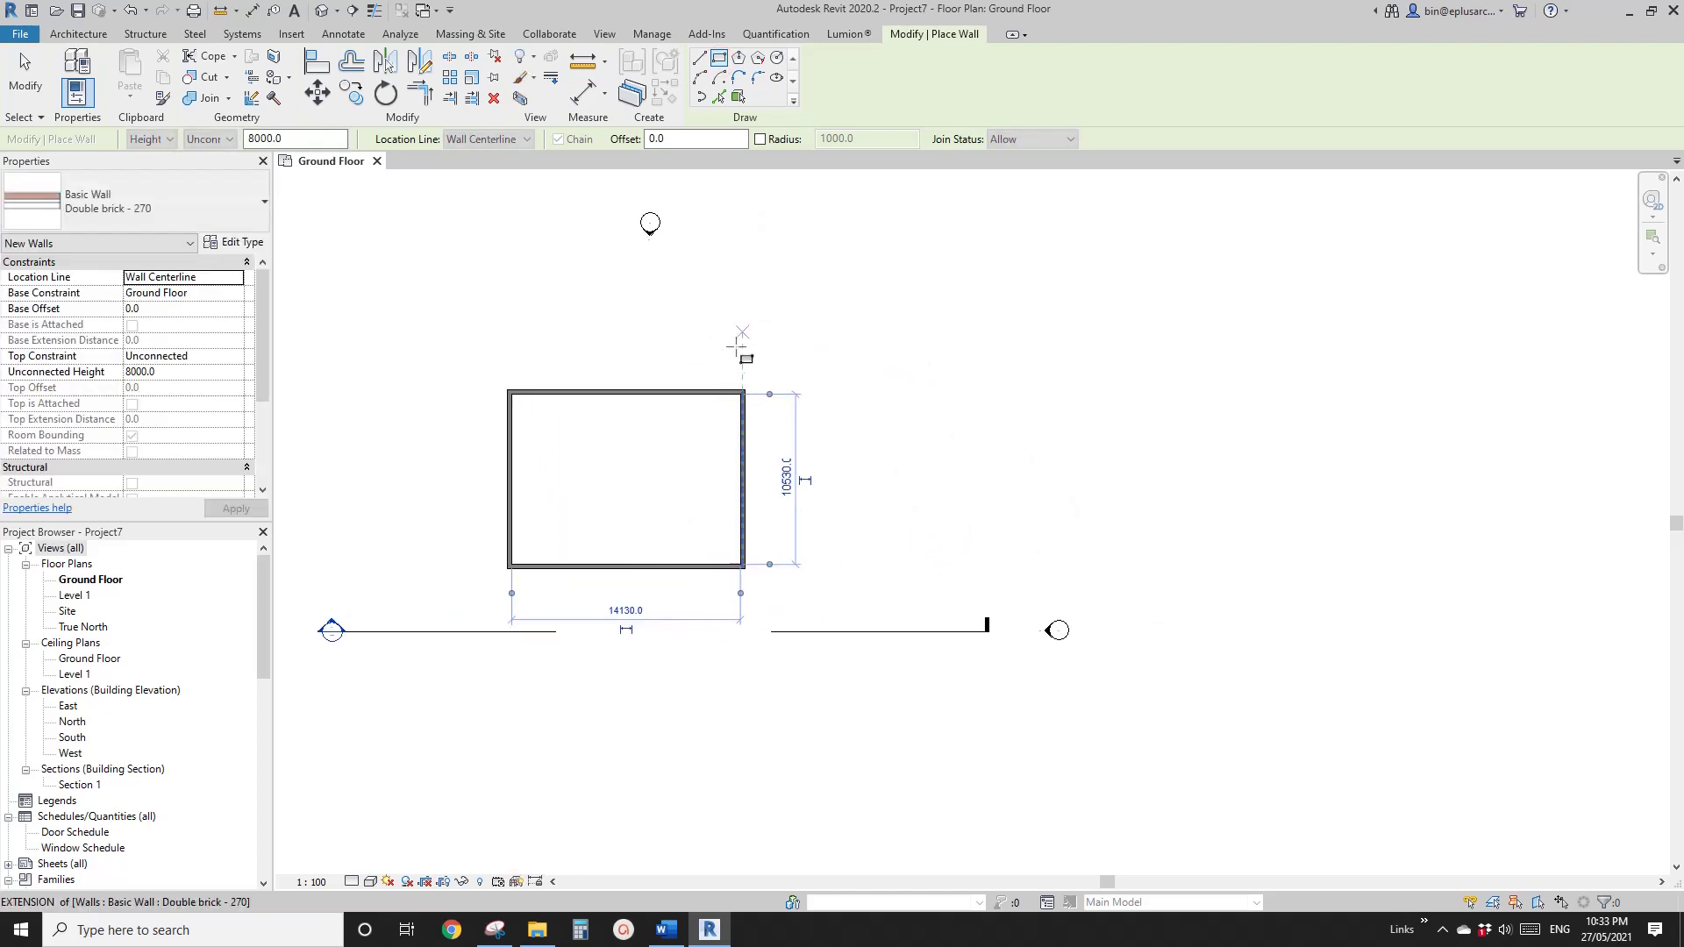
- Draw a larger wall rectangle overlapping the first one's upper-right corner, extending about 15570 mm past its right wall and 6720 mm above it
{"action": "middle_click_drag", "start_coordinate": [656, 329], "coordinate": [662, 376]}
{"action": "left_click", "coordinate": [616, 324]}
{"action": "left_click", "coordinate": [1006, 549]}
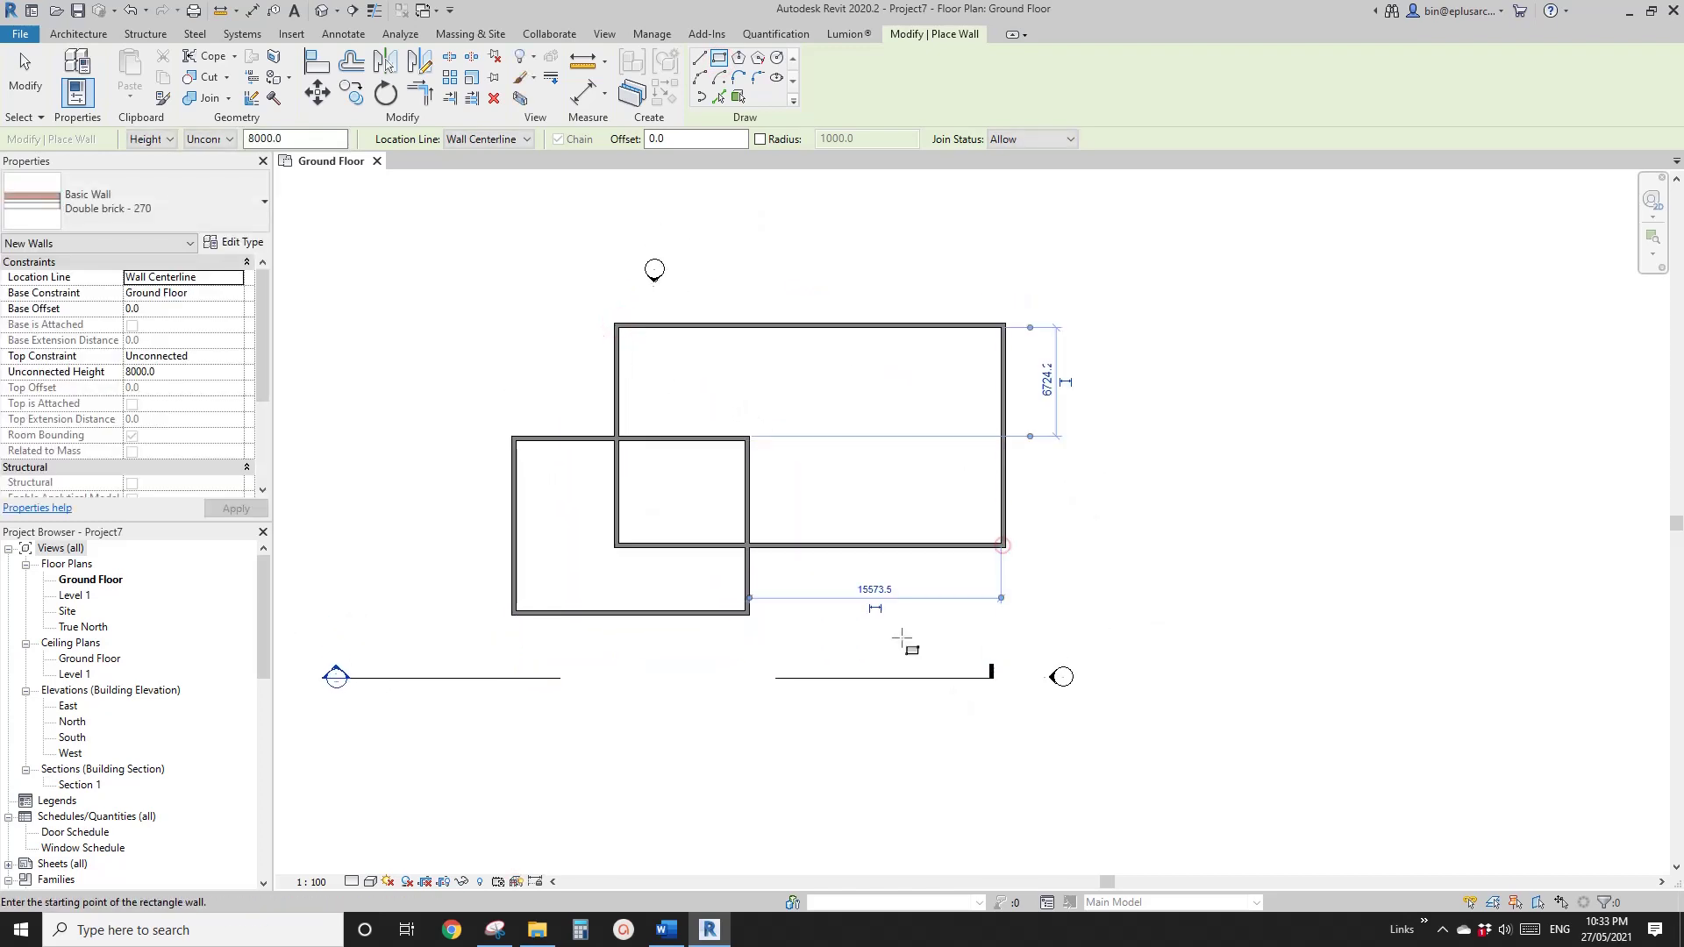
{"action": "key", "text": "Escape"}
{"action": "key", "text": "Escape"}
{"action": "middle_click_drag", "start_coordinate": [857, 594], "coordinate": [890, 556]}
{"action": "scroll", "coordinate": [877, 600], "scroll_direction": "up", "scroll_amount": 2}
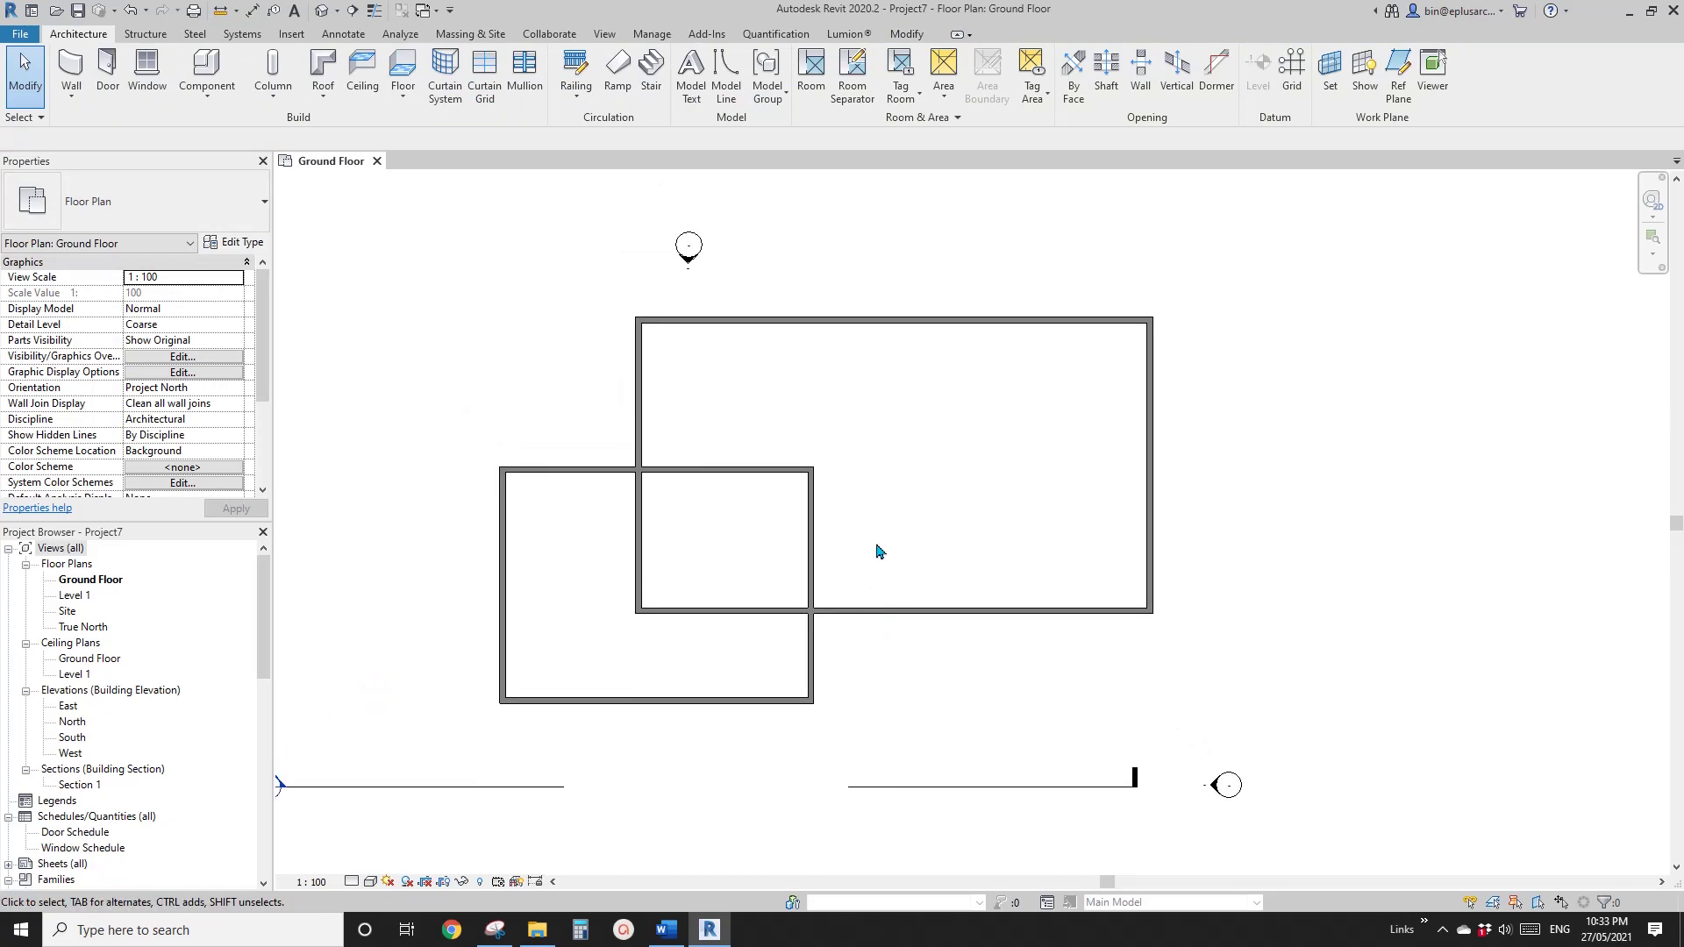
- Recheck the Word notes, return to Revit and place a tagged room in each of the three enclosed spaces
{"action": "left_click", "coordinate": [667, 929]}
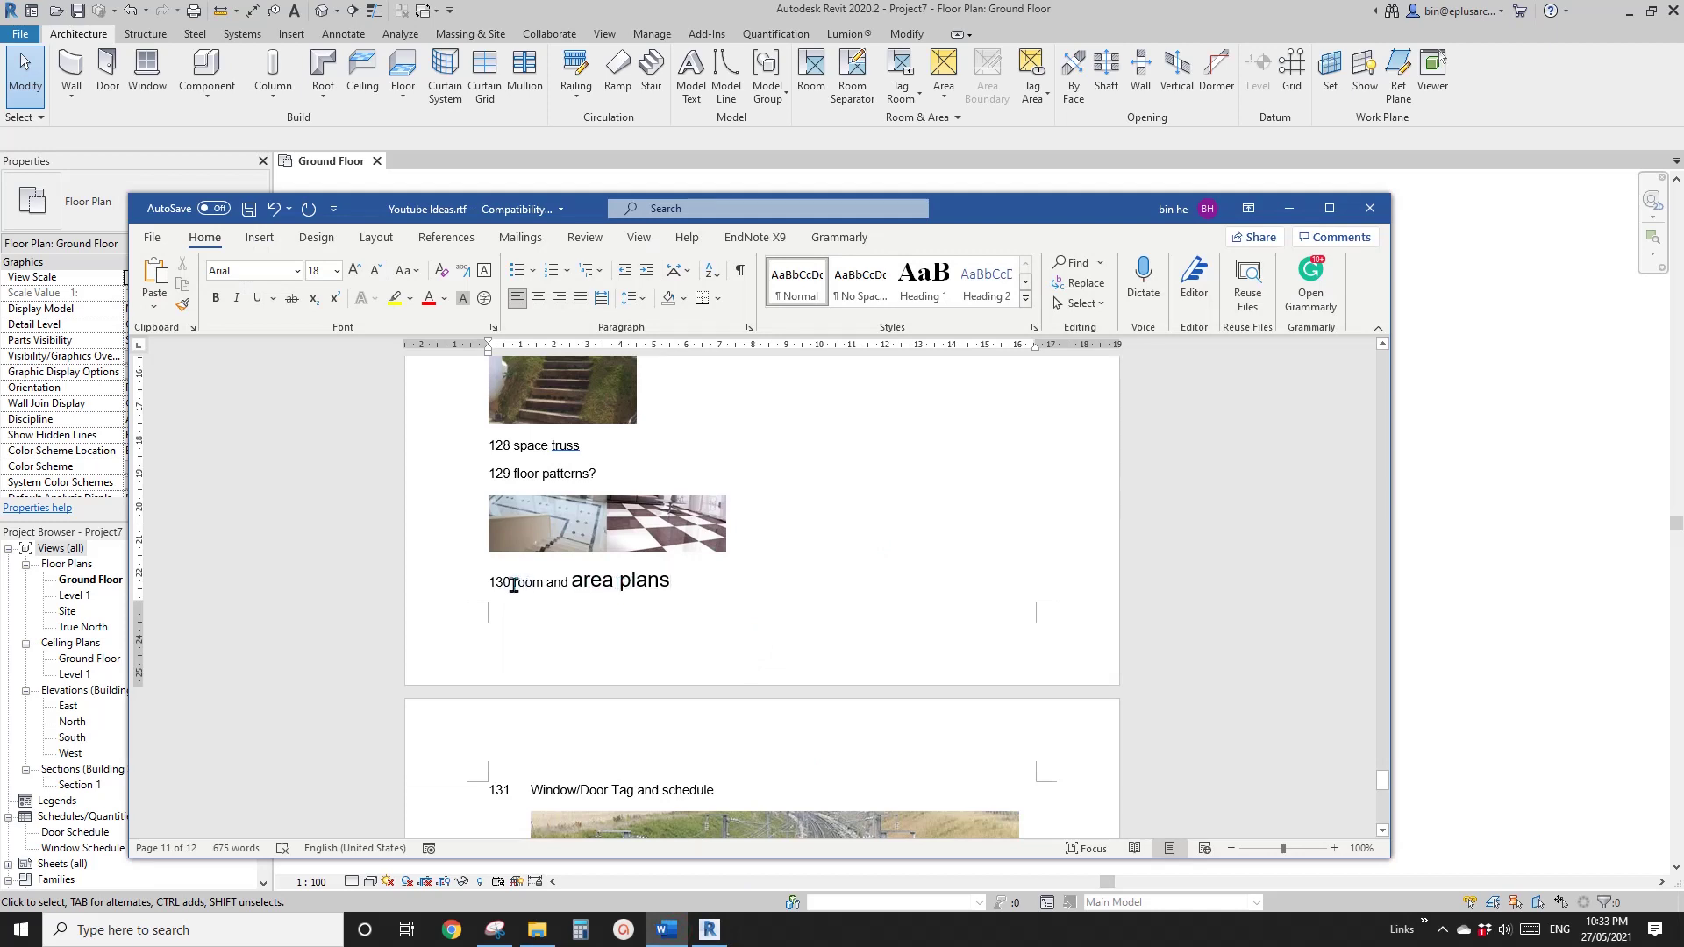
{"action": "left_click", "coordinate": [709, 930]}
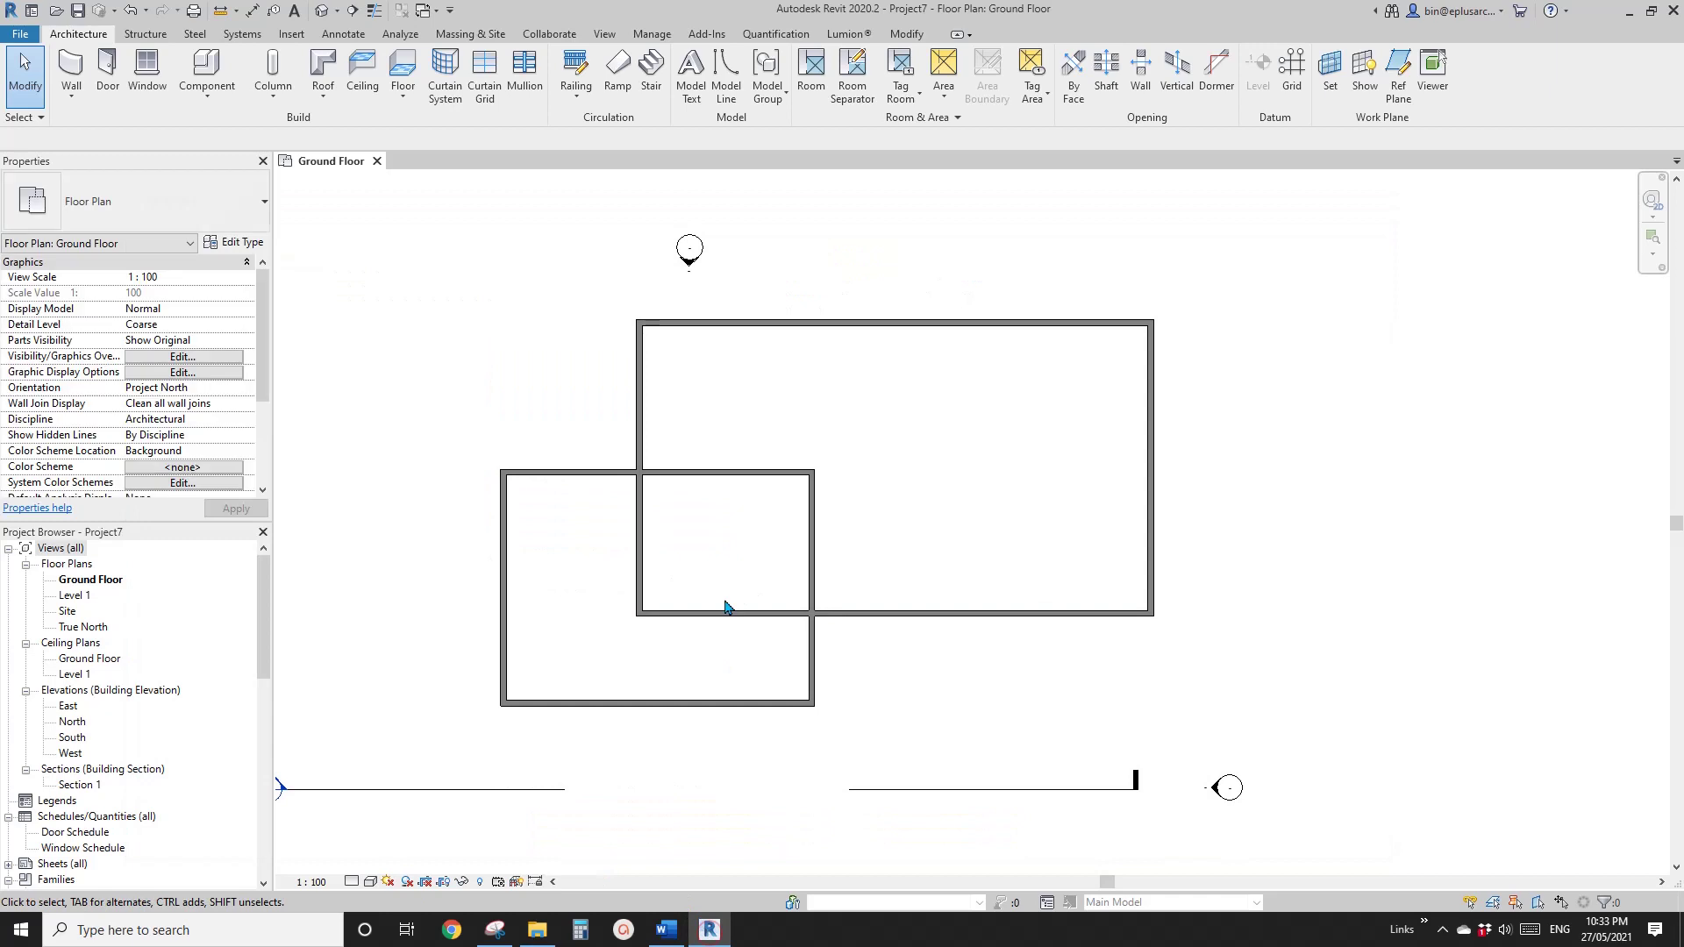
{"action": "middle_click_drag", "start_coordinate": [735, 581], "coordinate": [773, 566]}
{"action": "key", "text": "m"}
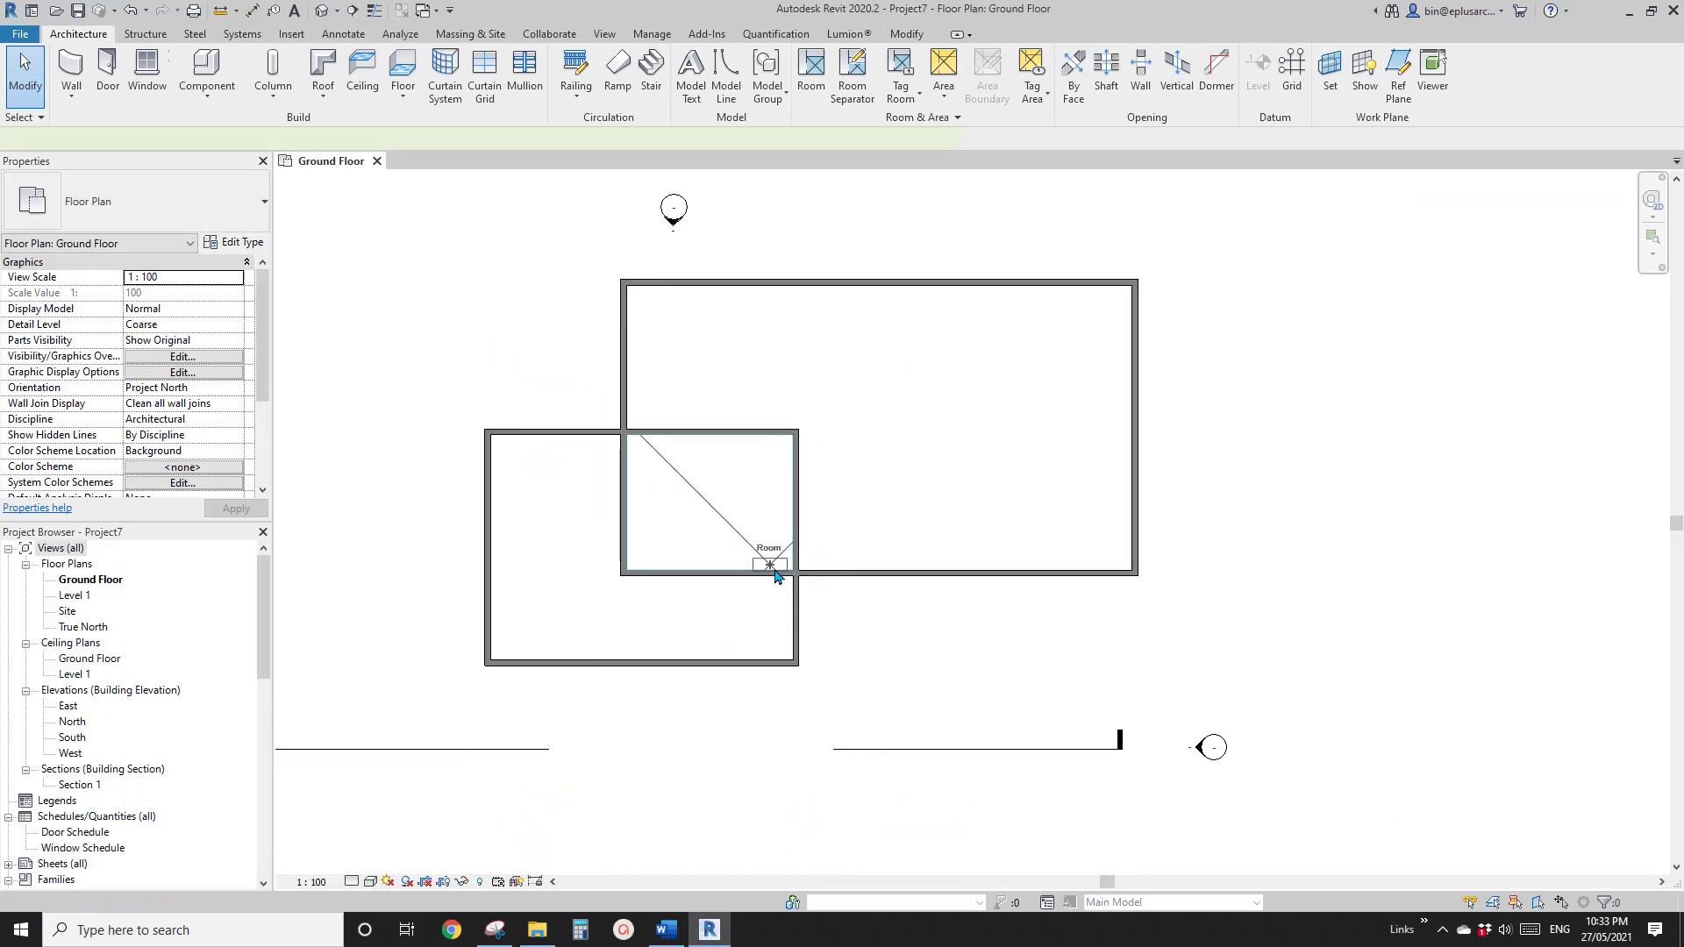
{"action": "left_click", "coordinate": [710, 502]}
{"action": "left_click", "coordinate": [950, 392]}
{"action": "left_click", "coordinate": [562, 593]}
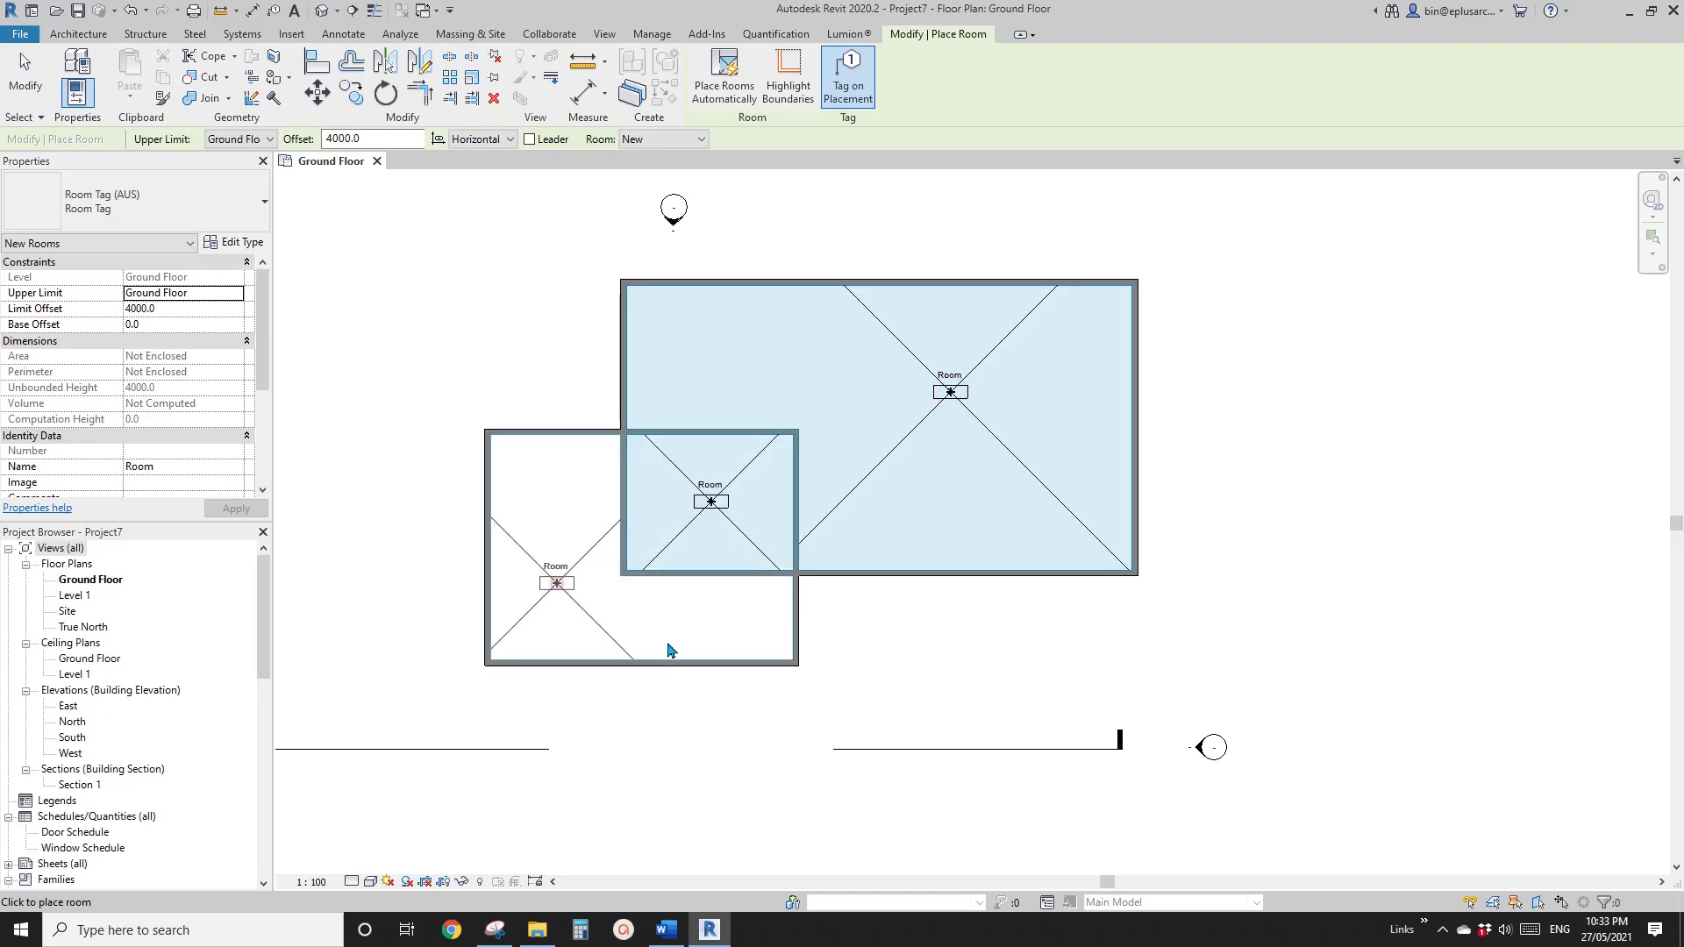
{"action": "scroll", "coordinate": [669, 646], "scroll_direction": "down", "scroll_amount": 1}
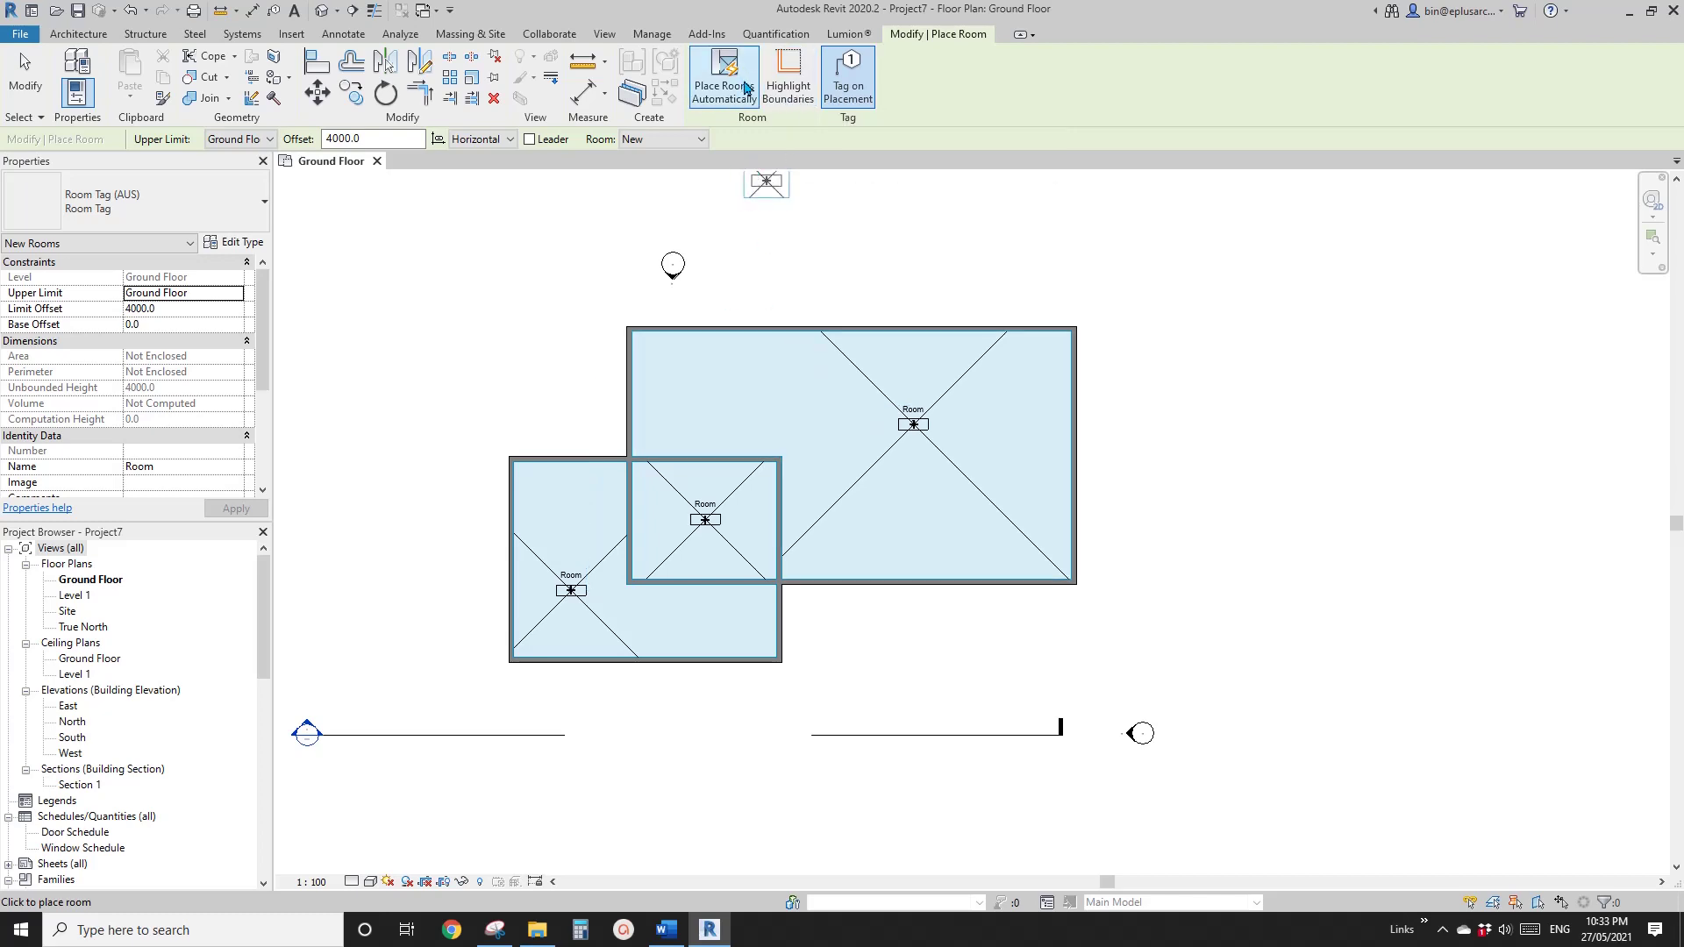
{"action": "key", "text": "Escape"}
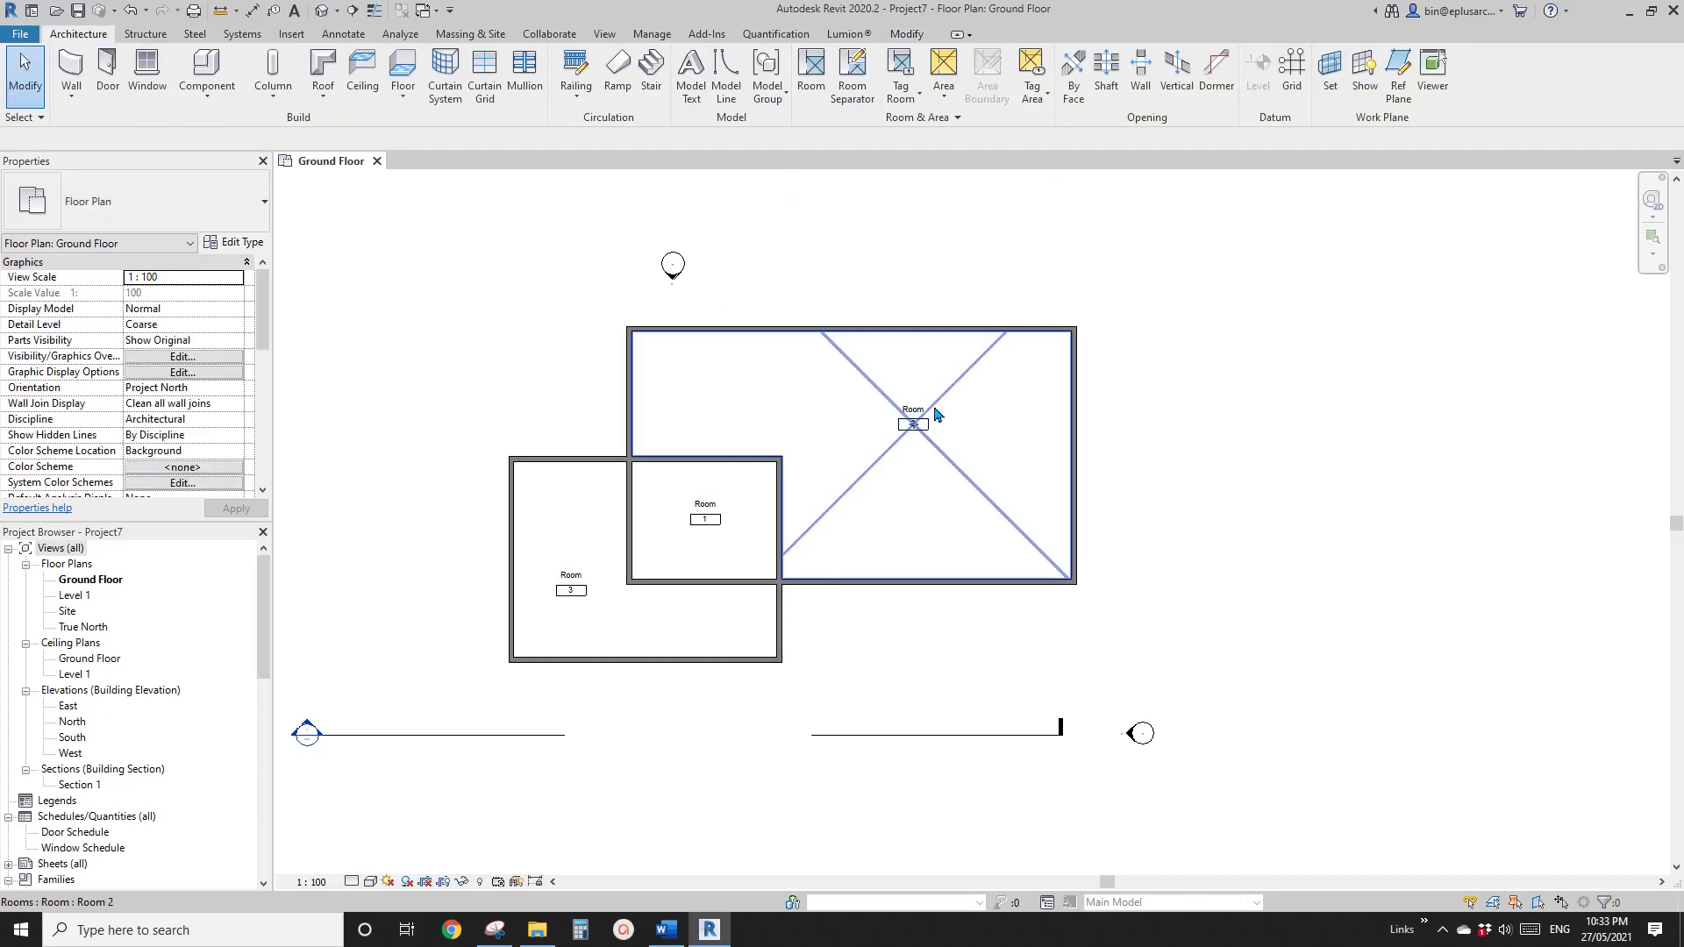
- Delete the three individually placed rooms from the Ground Floor plan
{"action": "left_click", "coordinate": [937, 409]}
{"action": "key", "text": "Delete"}
{"action": "left_click", "coordinate": [733, 497]}
{"action": "key", "text": "Delete"}
{"action": "left_click", "coordinate": [598, 568]}
{"action": "key", "text": "Delete"}
- Place tagged rooms automatically in all enclosed spaces of the Ground Floor plan
{"action": "key", "text": "r"}
{"action": "key", "text": "m"}
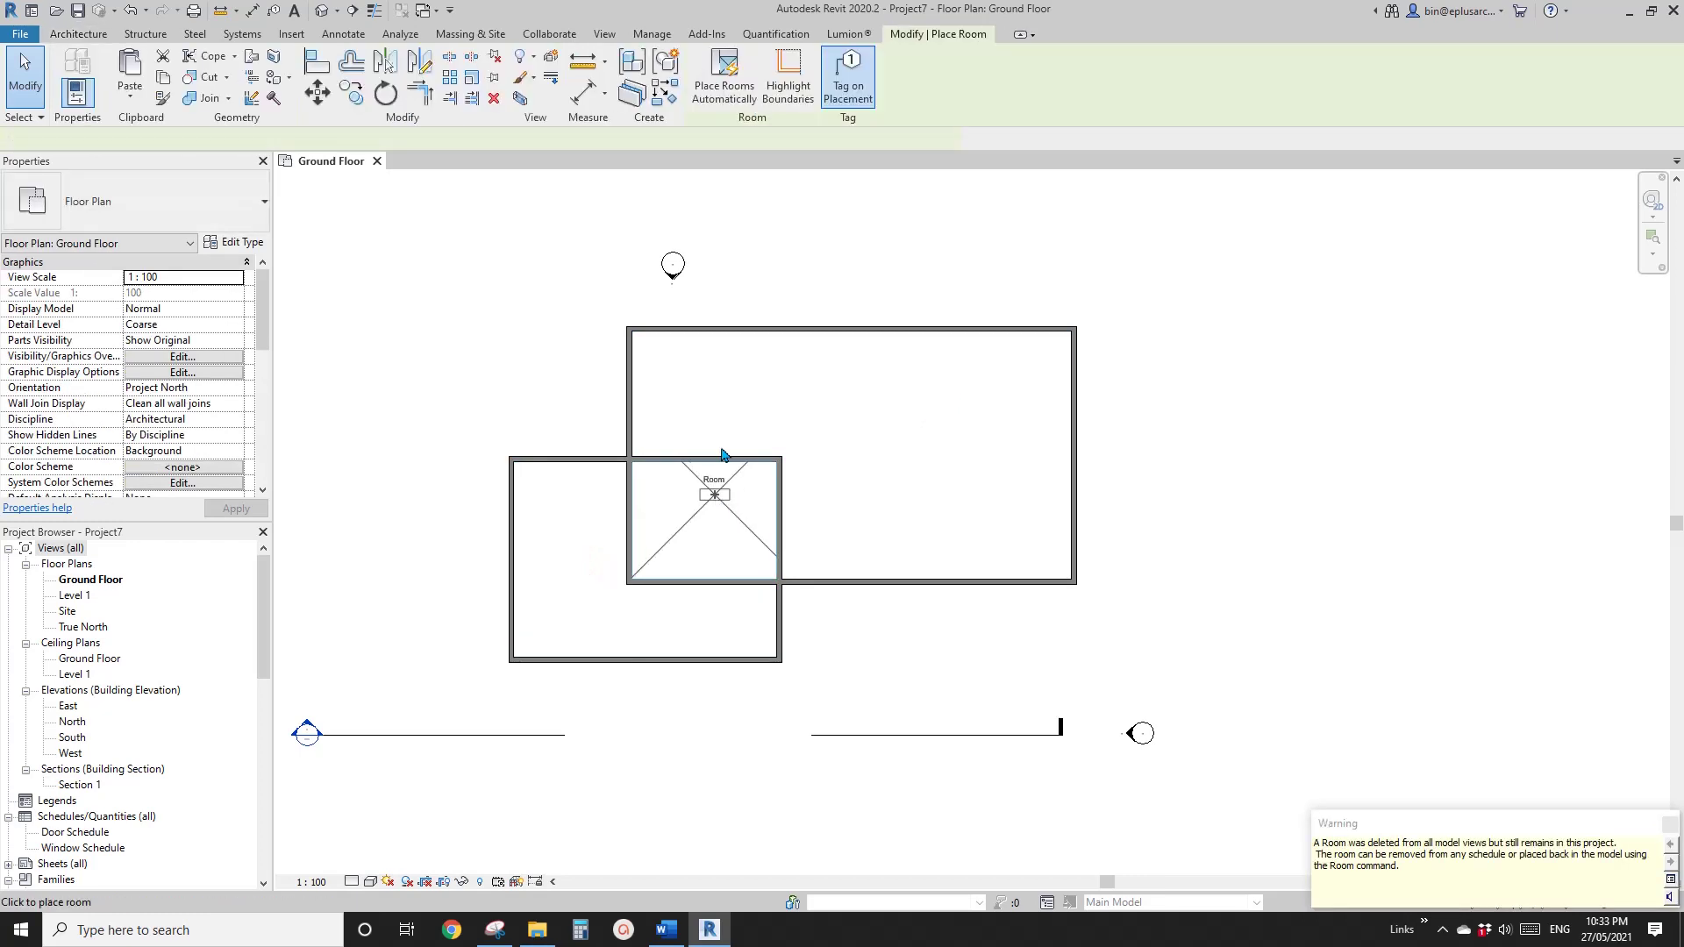
{"action": "left_click", "coordinate": [724, 77]}
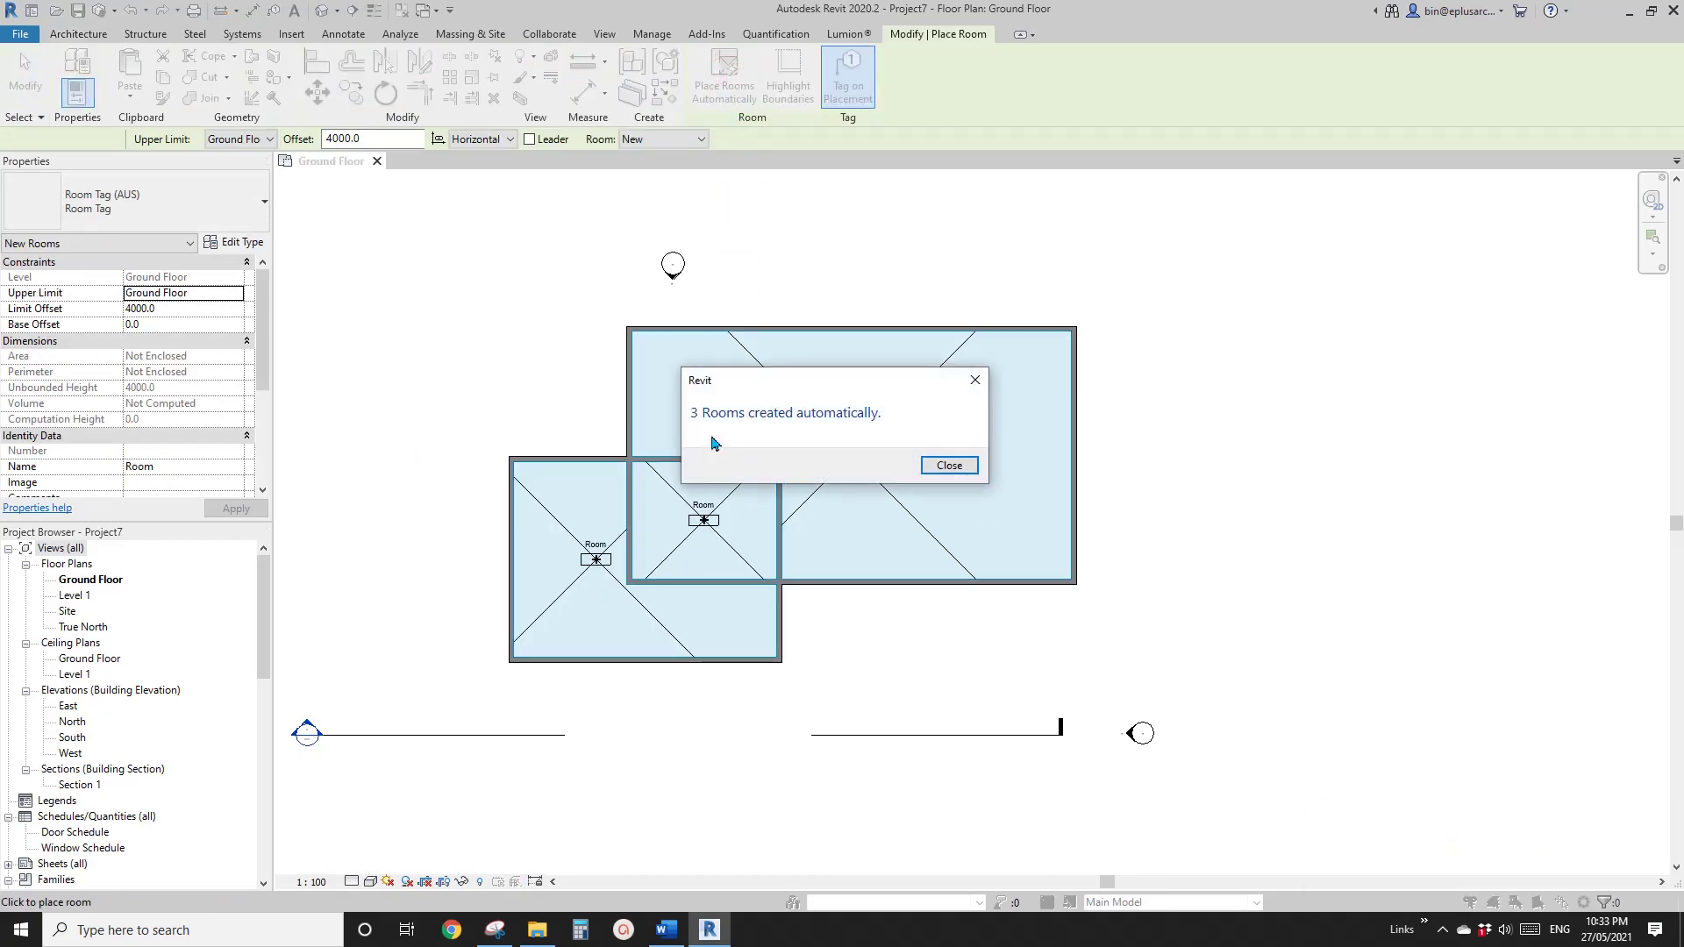
{"action": "left_click", "coordinate": [926, 471]}
{"action": "key", "text": "Escape"}
{"action": "scroll", "coordinate": [877, 466], "scroll_direction": "down", "scroll_amount": 1}
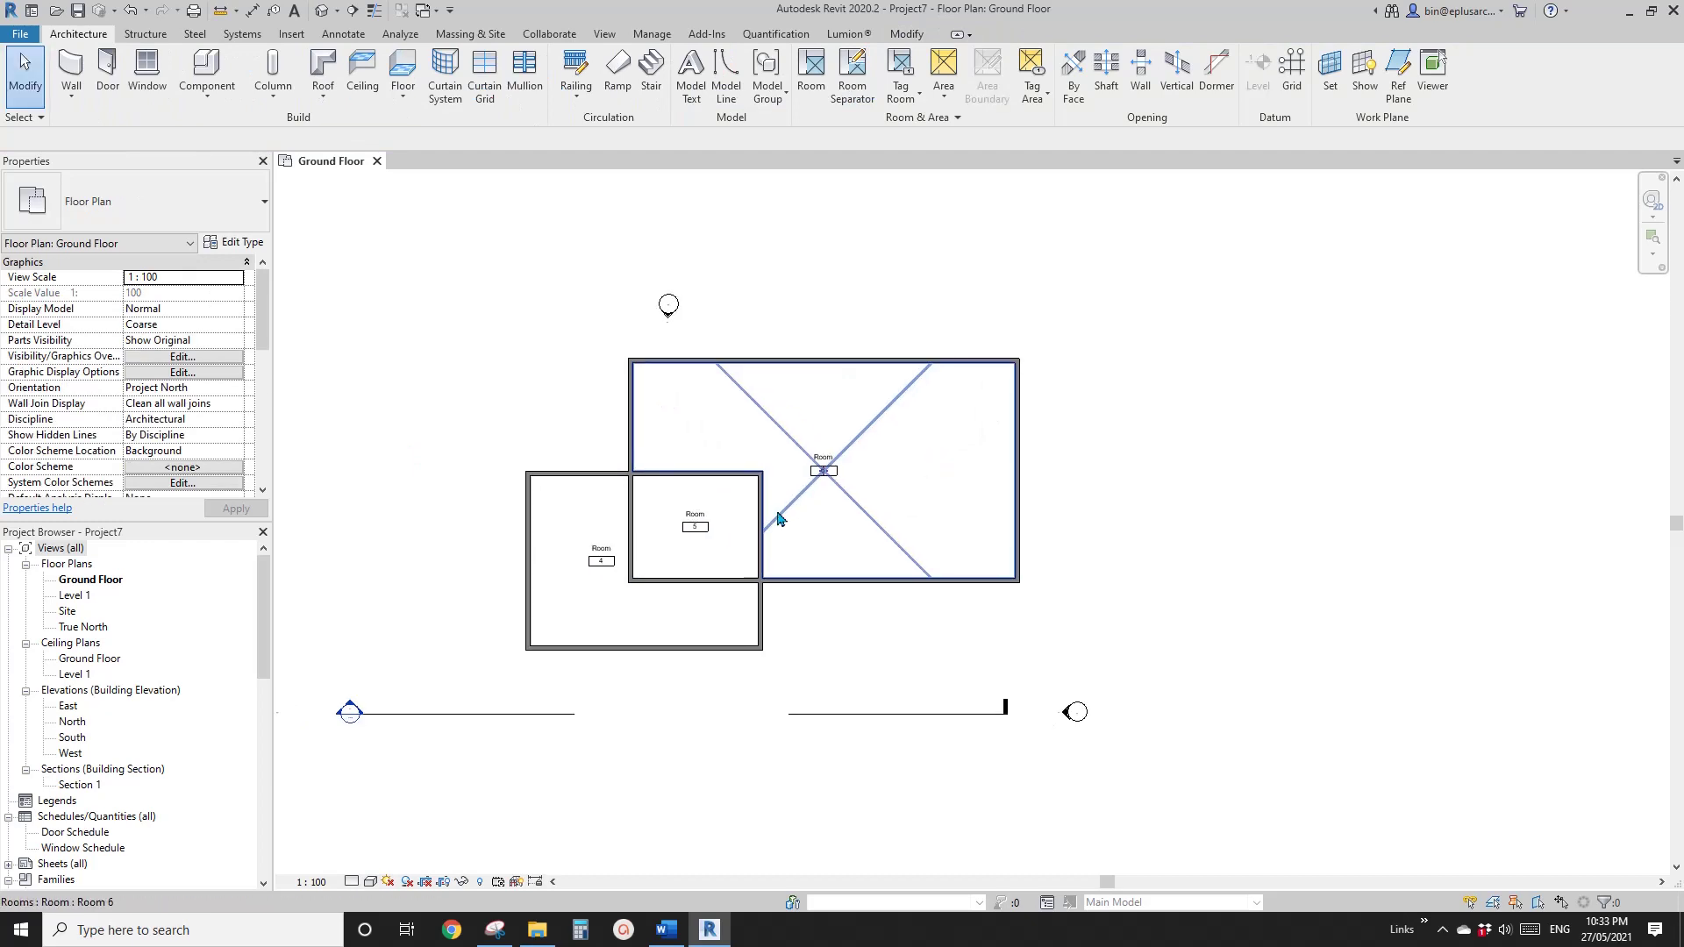
- Draw a vertical room separation line across the large room, from its upper wall to its lower wall
{"action": "scroll", "coordinate": [819, 466], "scroll_direction": "up", "scroll_amount": 2}
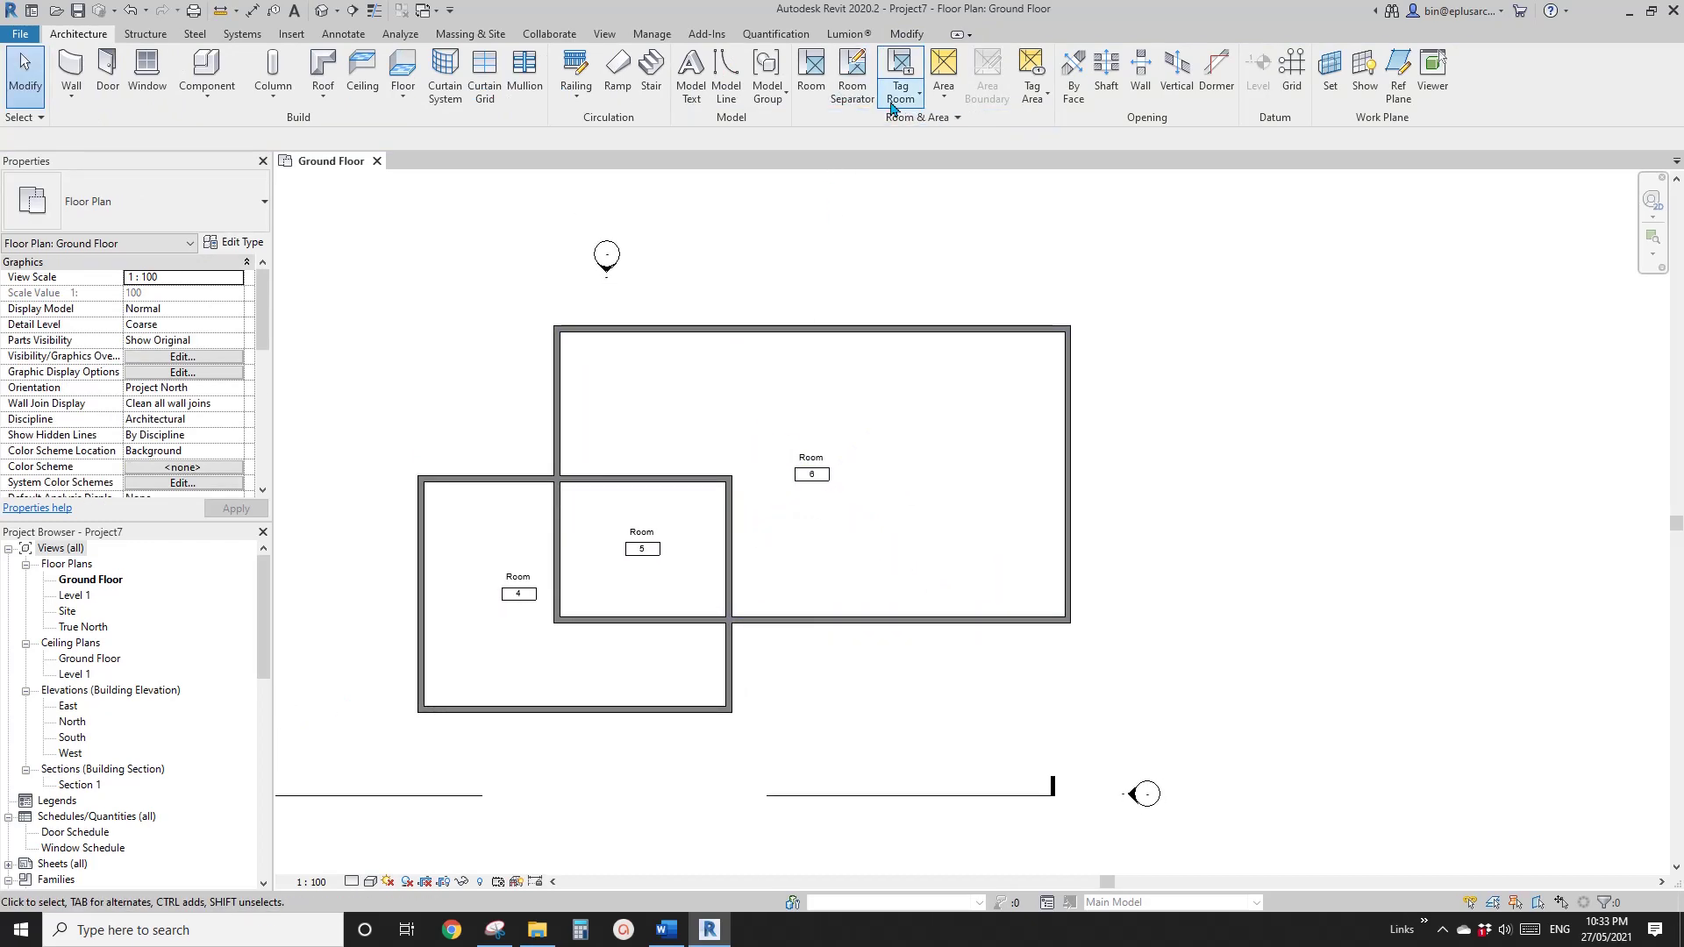
{"action": "left_click", "coordinate": [852, 74]}
{"action": "left_click", "coordinate": [877, 331]}
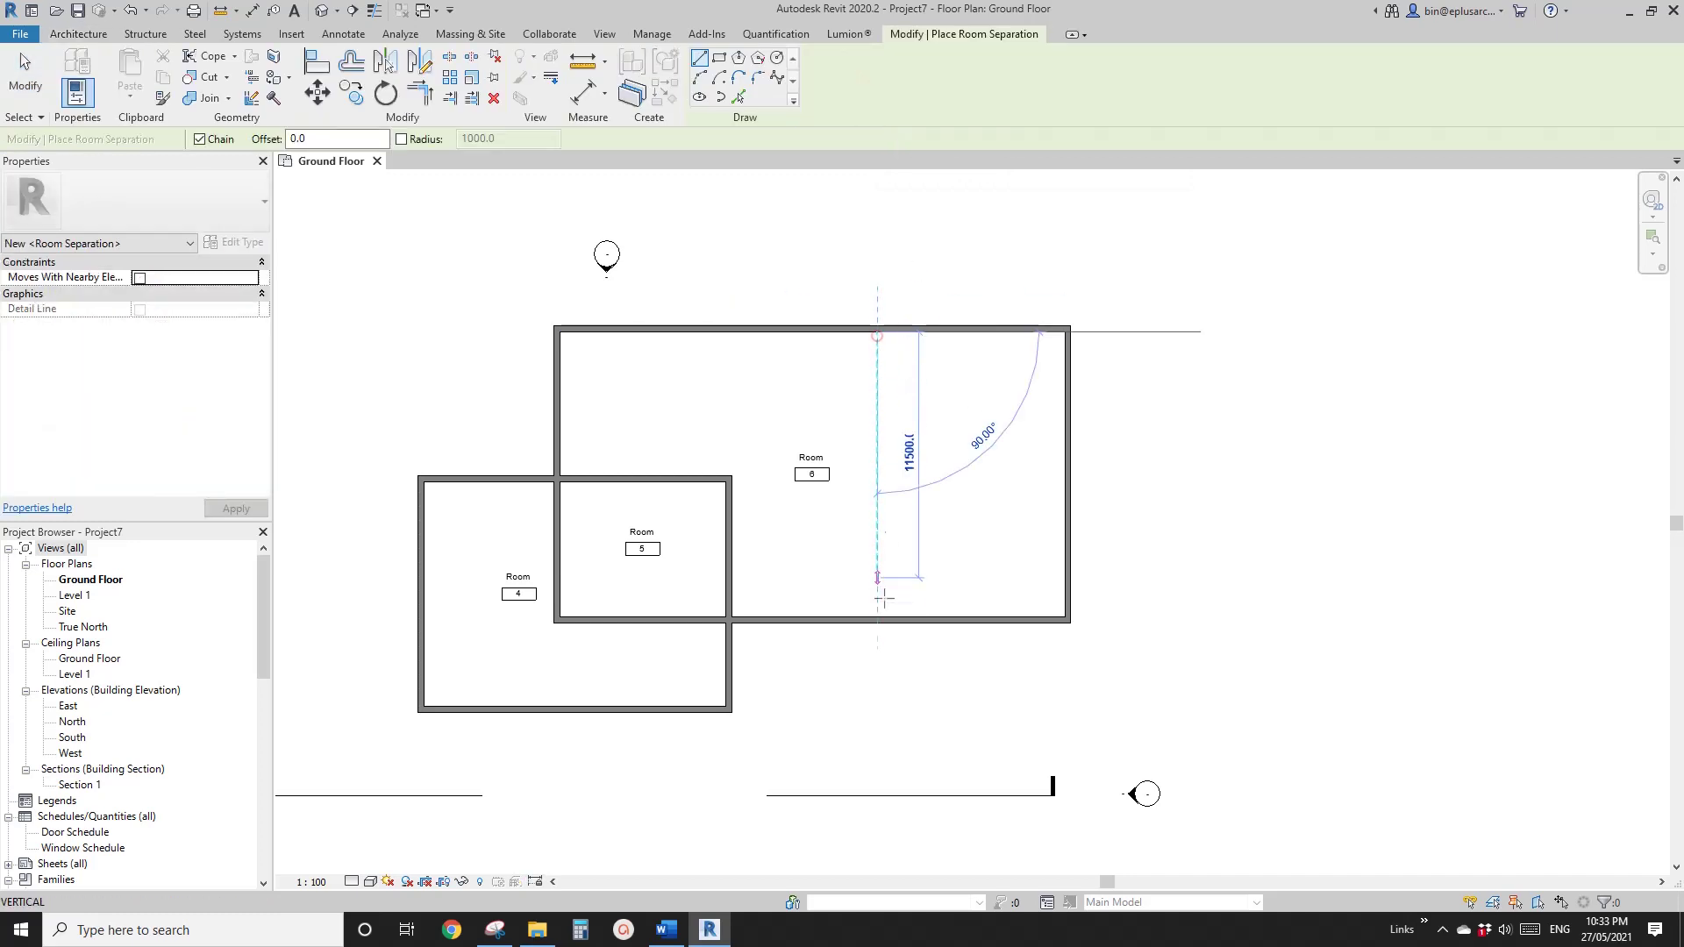
{"action": "left_click", "coordinate": [877, 618]}
{"action": "key", "text": "Escape"}
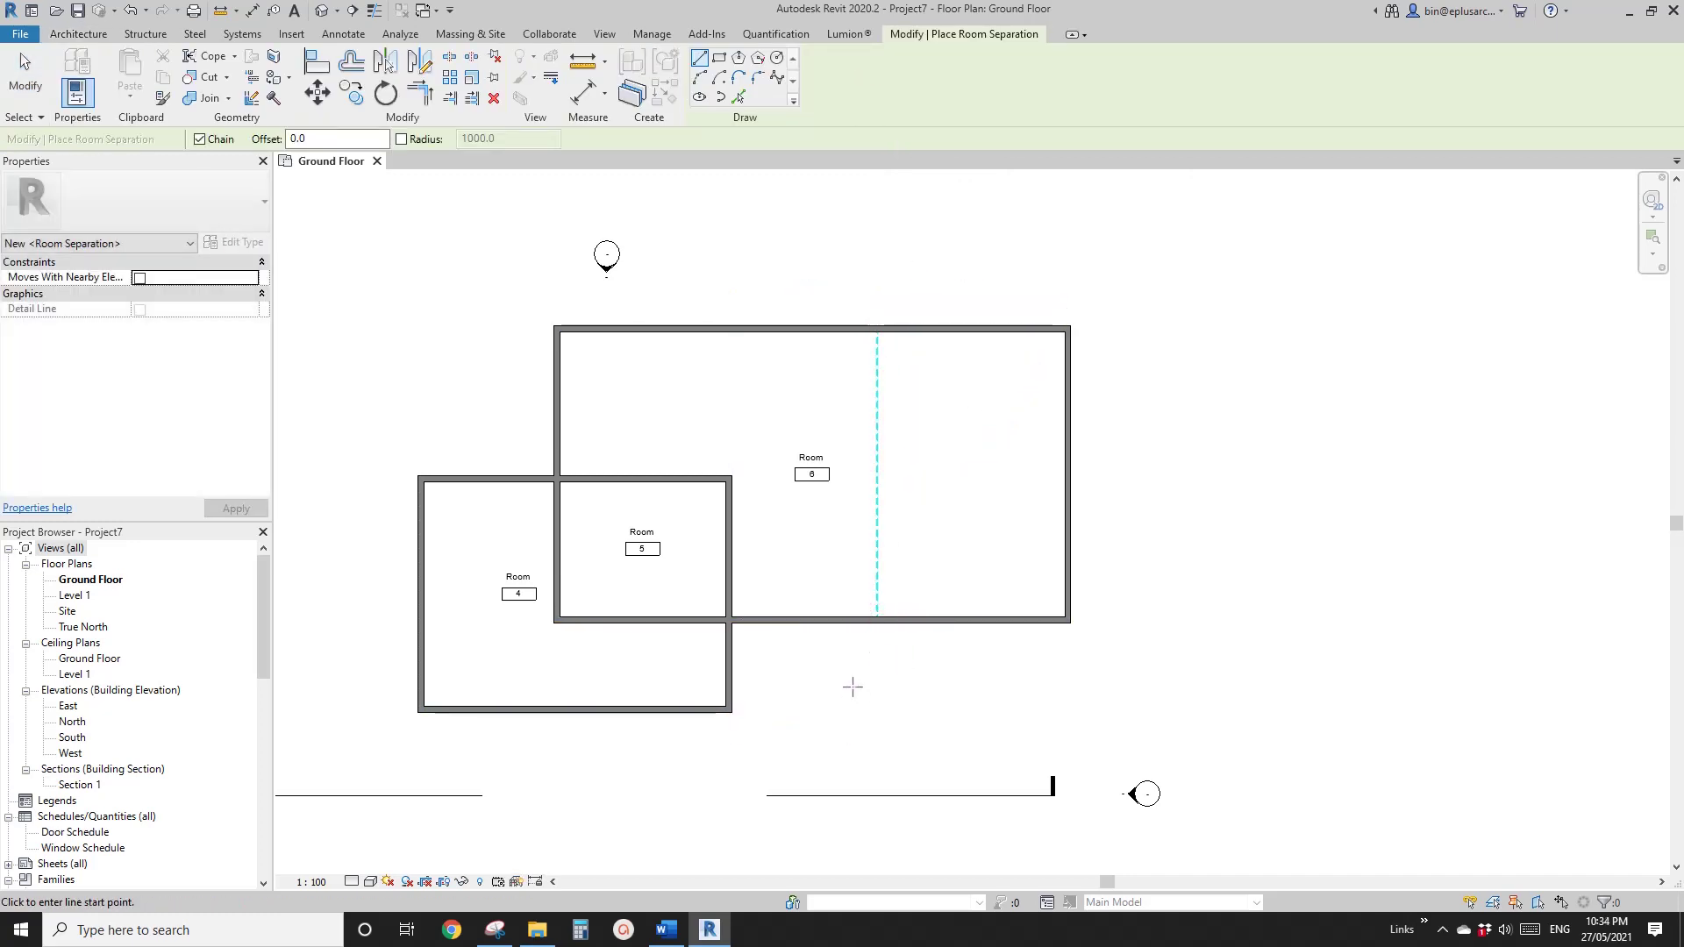
{"action": "middle_click_drag", "start_coordinate": [849, 688], "coordinate": [860, 670]}
{"action": "key", "text": "Escape"}
- Turn on Interior Fill and Reference for the Rooms category in the Ground Floor plan's visibility overrides
{"action": "key", "text": "v"}
{"action": "key", "text": "g"}
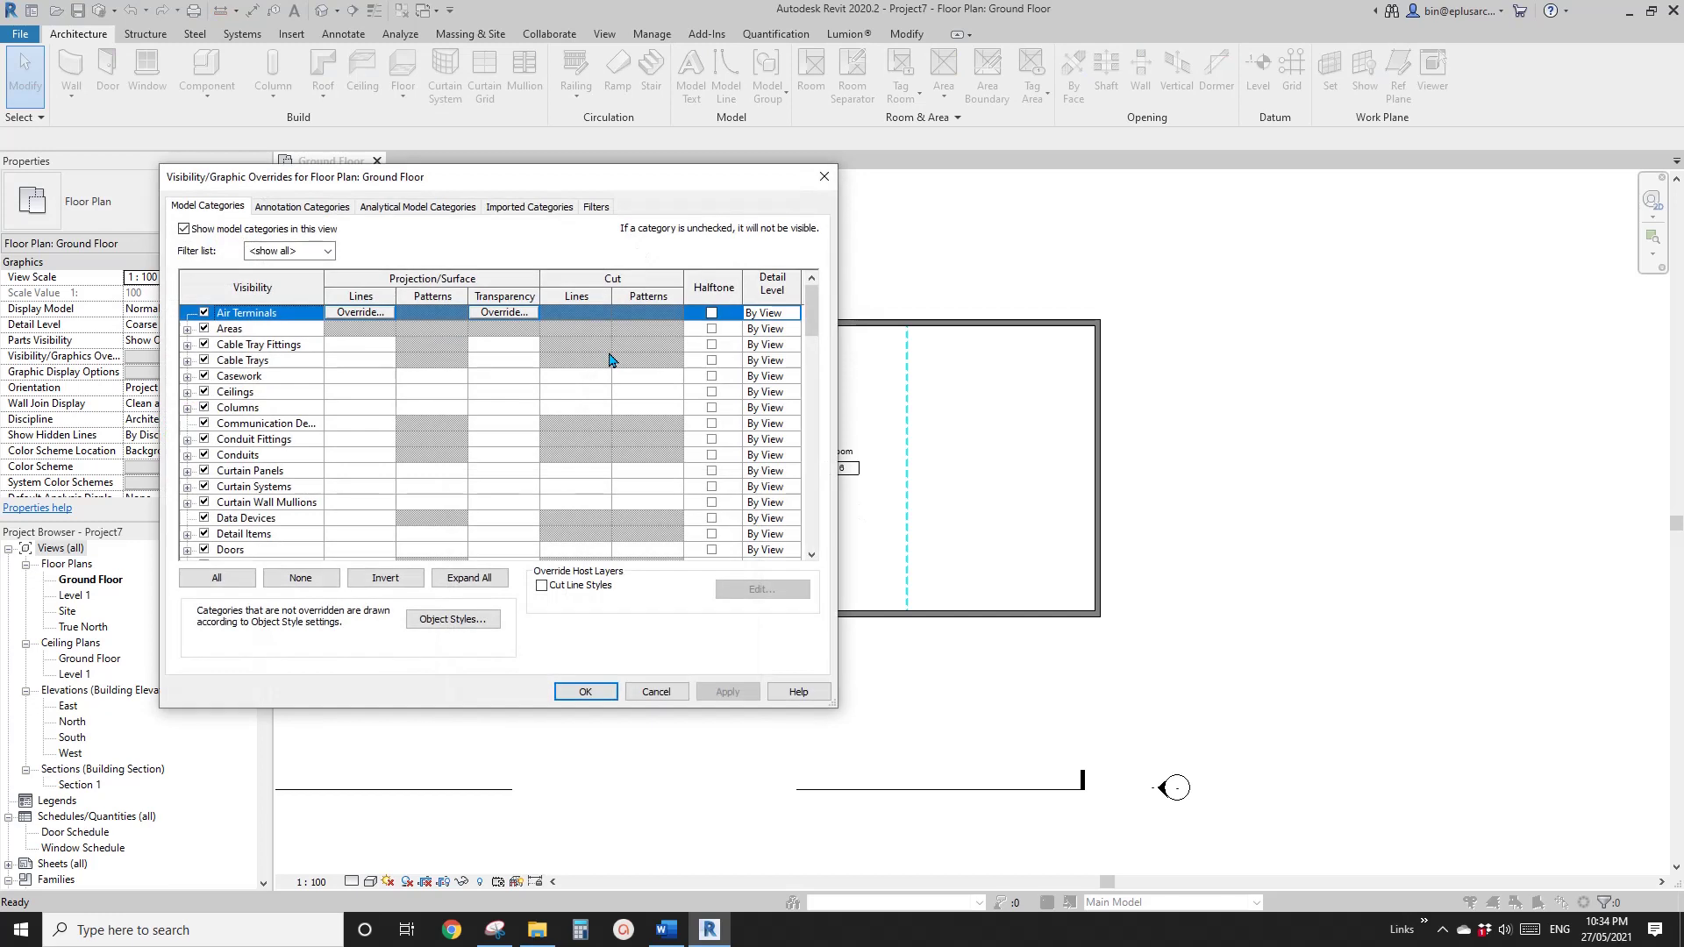
{"action": "left_click", "coordinate": [251, 485]}
{"action": "key", "text": "r"}
{"action": "scroll", "coordinate": [238, 518], "scroll_direction": "down", "scroll_amount": 3}
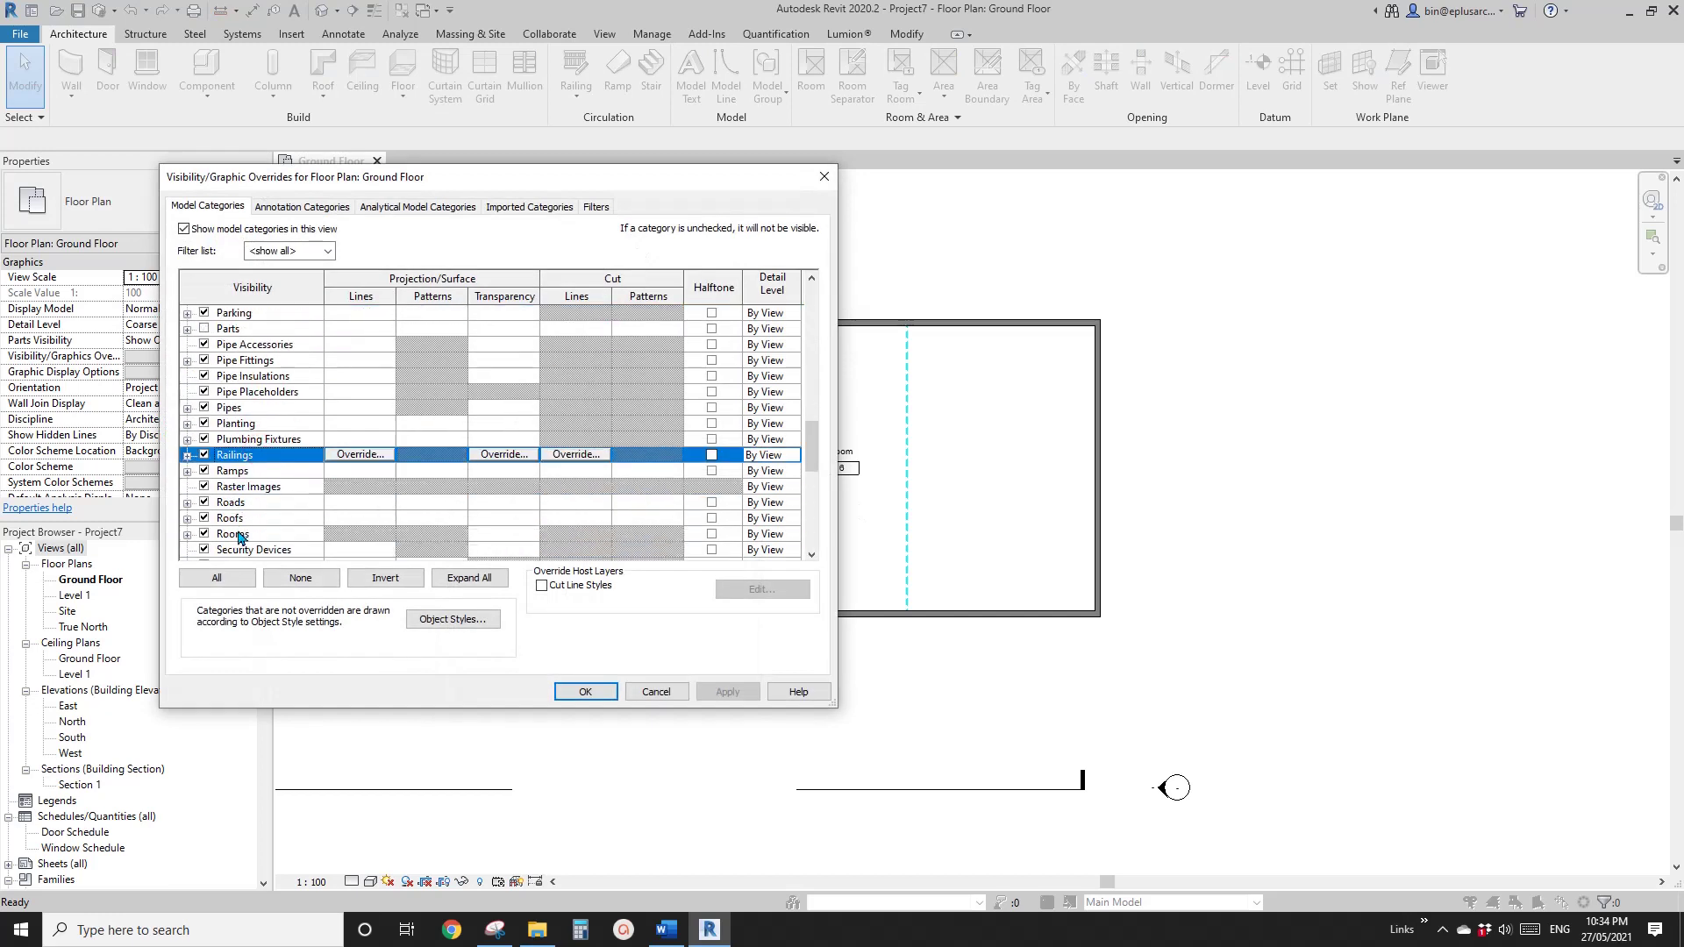
{"action": "scroll", "coordinate": [246, 538], "scroll_direction": "down", "scroll_amount": 1}
{"action": "left_click", "coordinate": [245, 486]}
{"action": "left_click", "coordinate": [187, 487]}
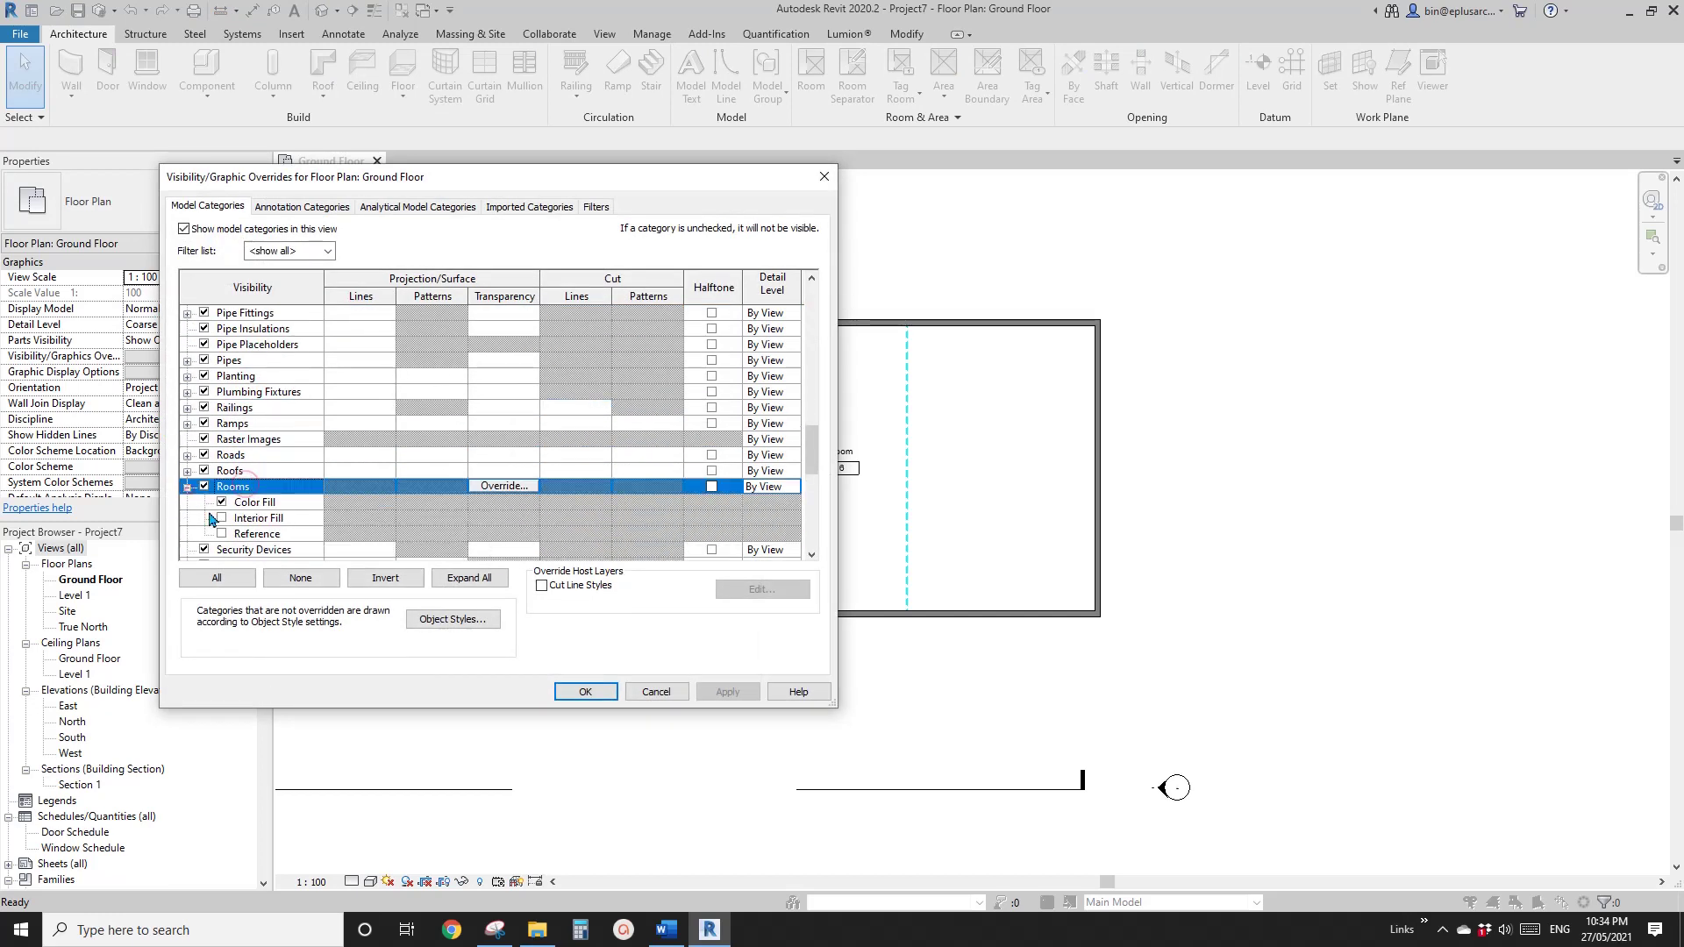
{"action": "left_click", "coordinate": [222, 518]}
{"action": "left_click", "coordinate": [222, 534]}
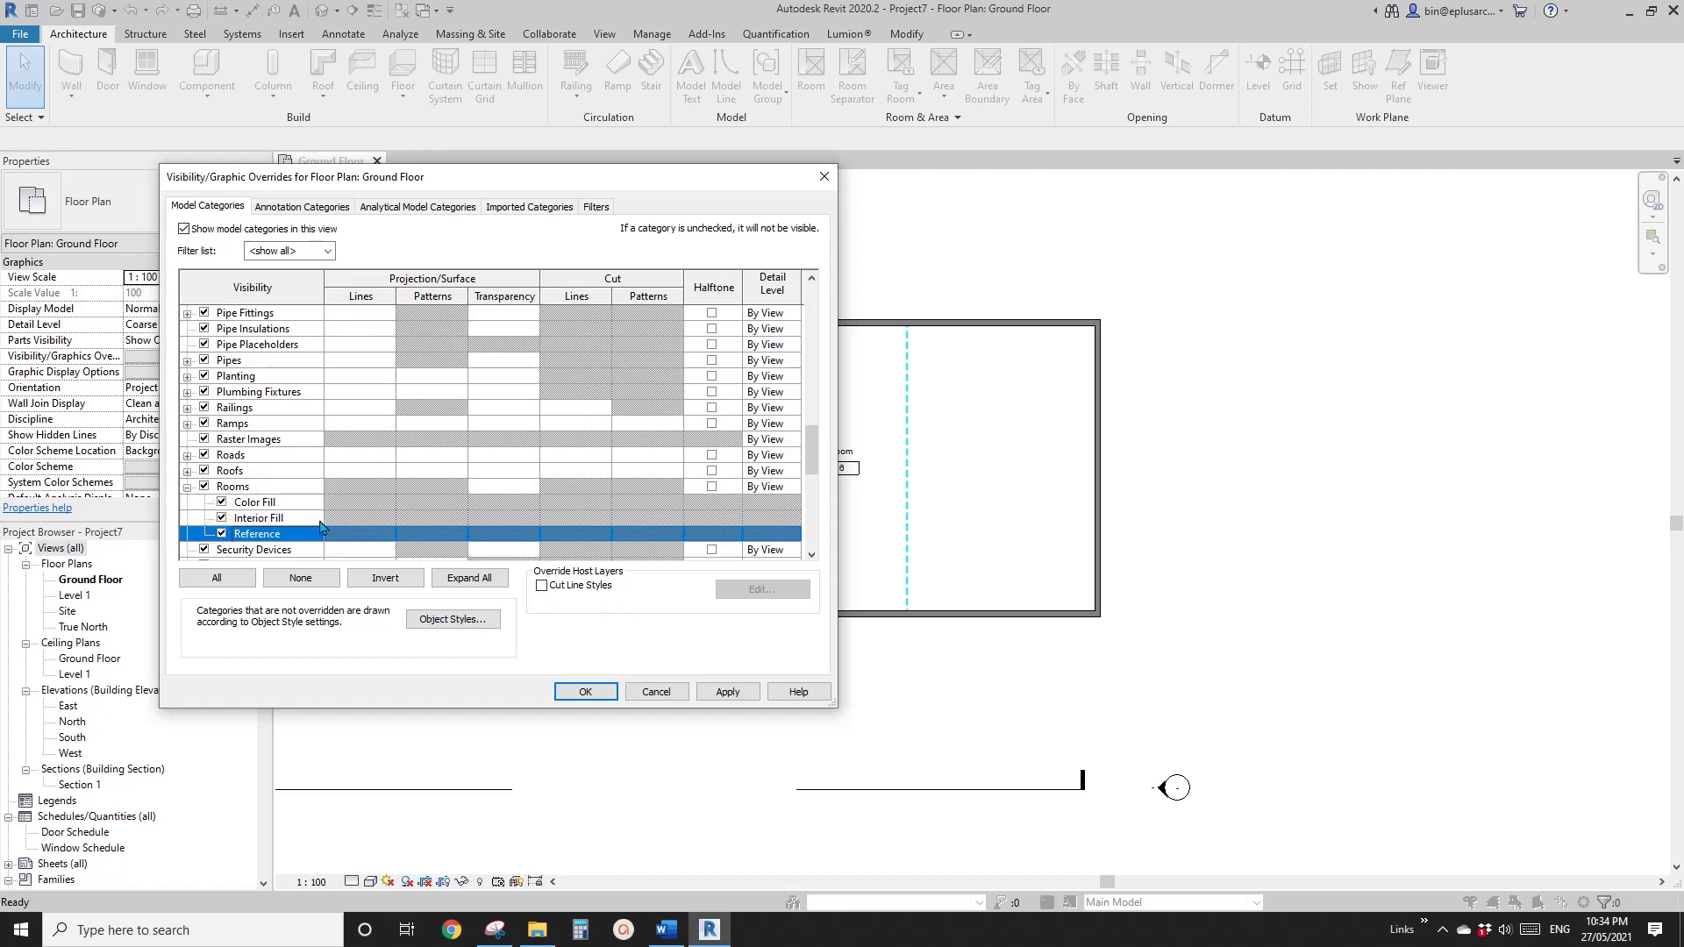
{"action": "left_click", "coordinate": [585, 693]}
{"action": "middle_click_drag", "start_coordinate": [798, 442], "coordinate": [856, 440]}
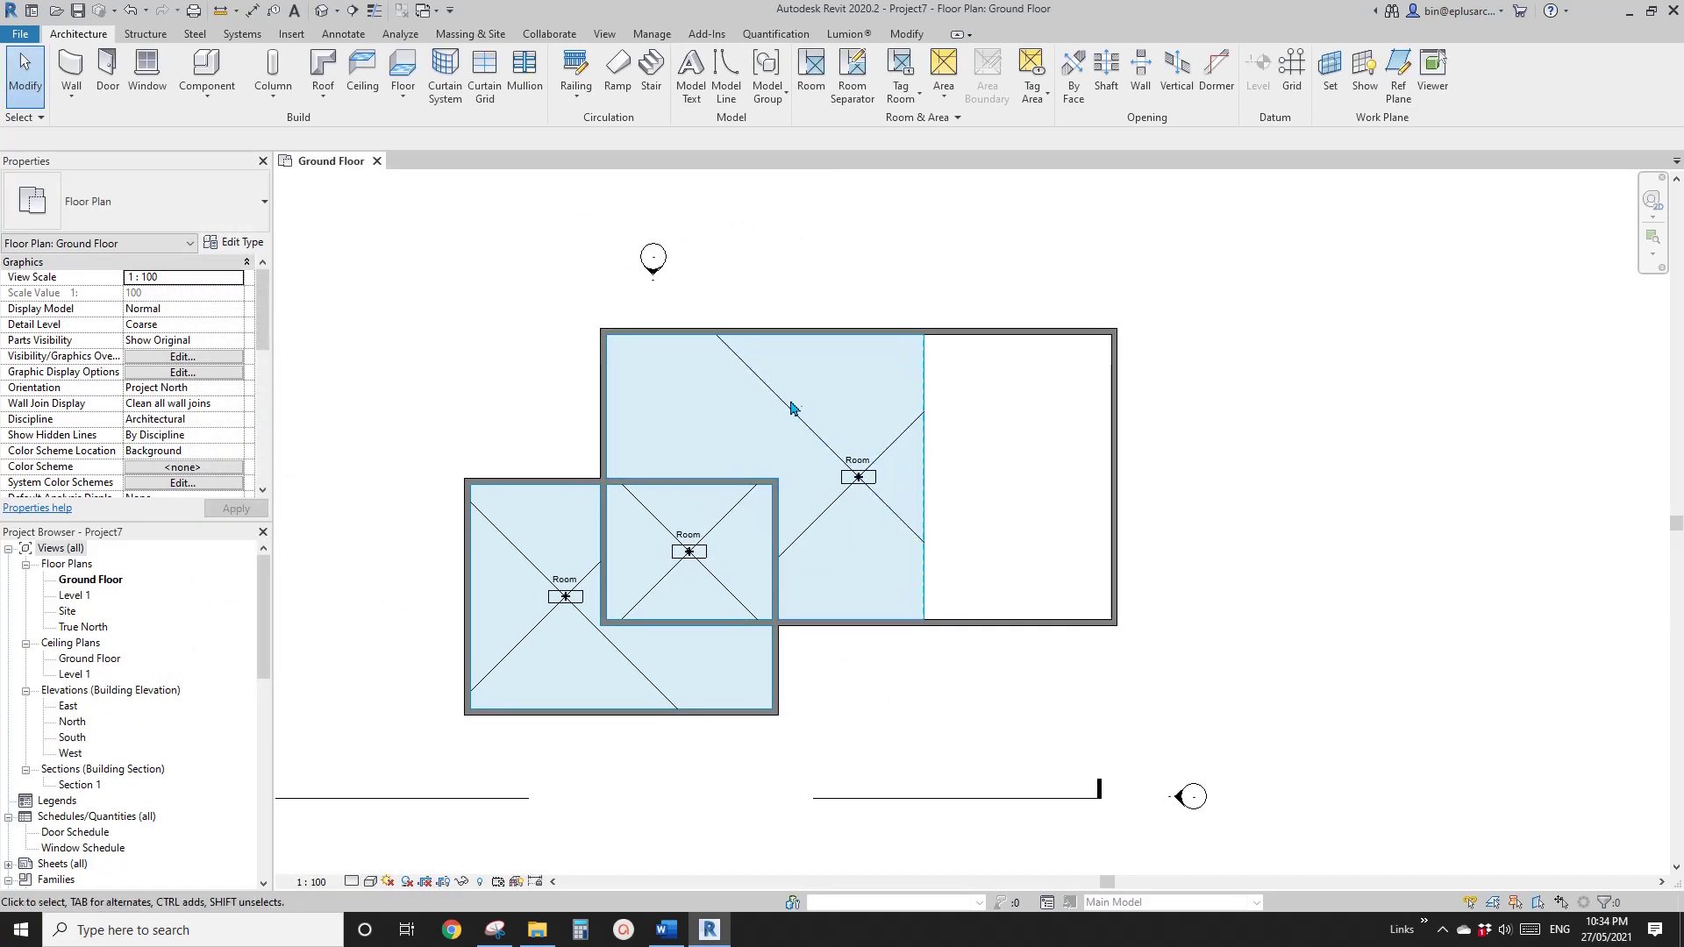
{"action": "scroll", "coordinate": [871, 496], "scroll_direction": "down", "scroll_amount": 1}
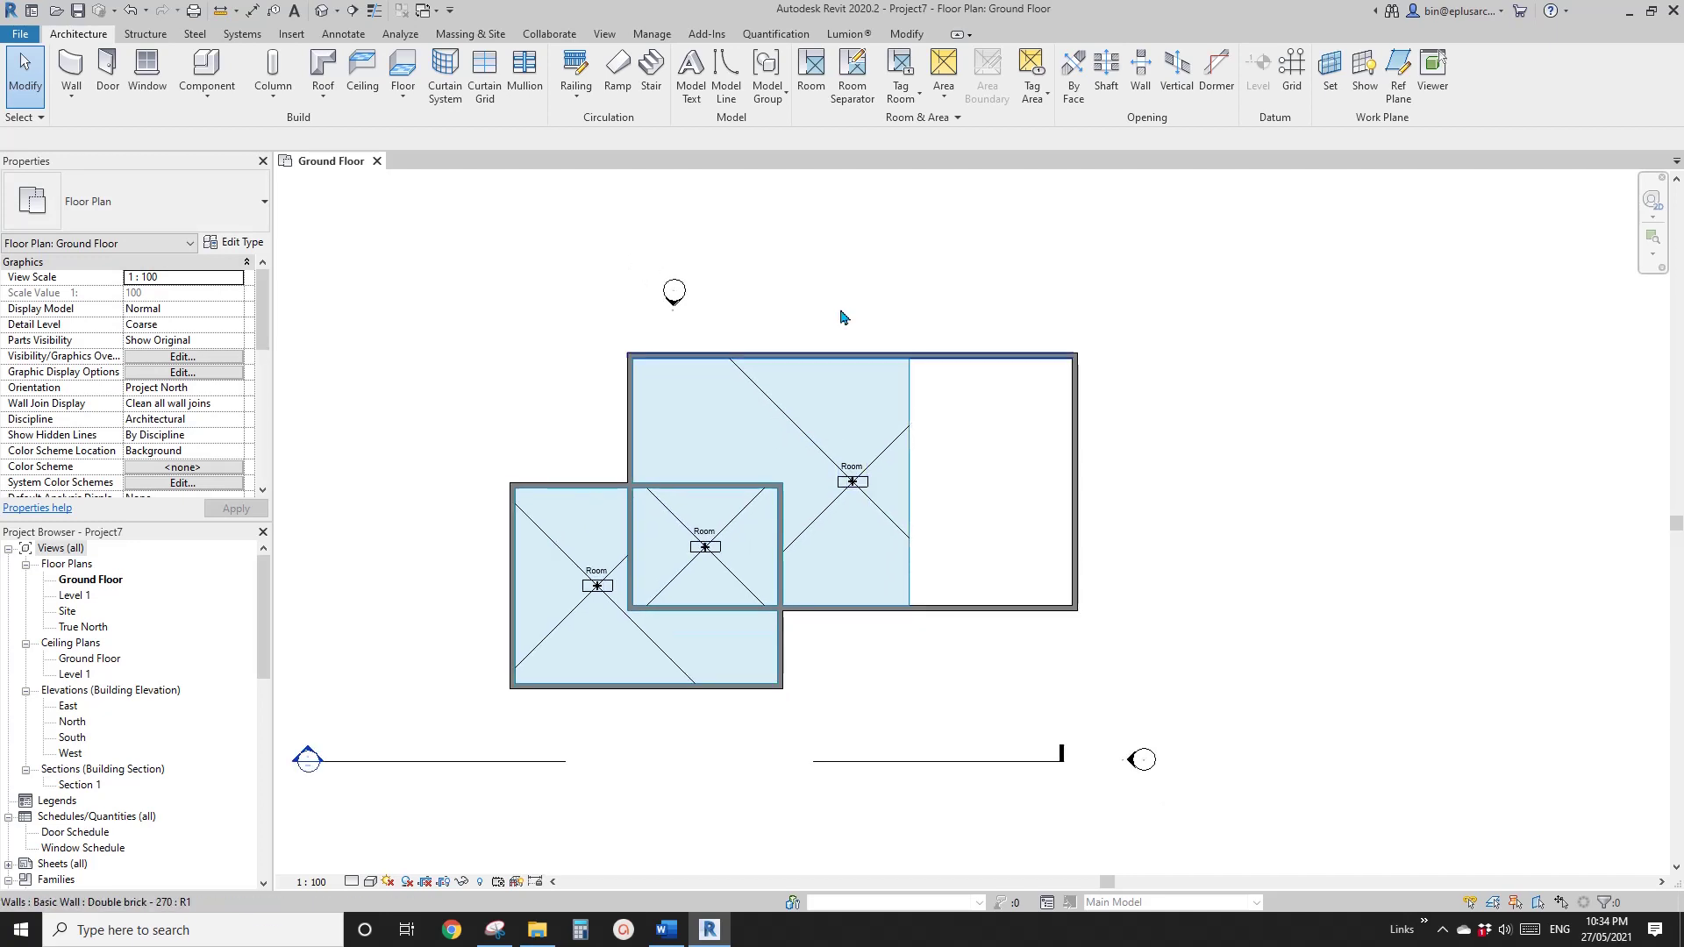
- Place a room automatically in the empty space beyond the room separation line
{"action": "key", "text": "r"}
{"action": "key", "text": "m"}
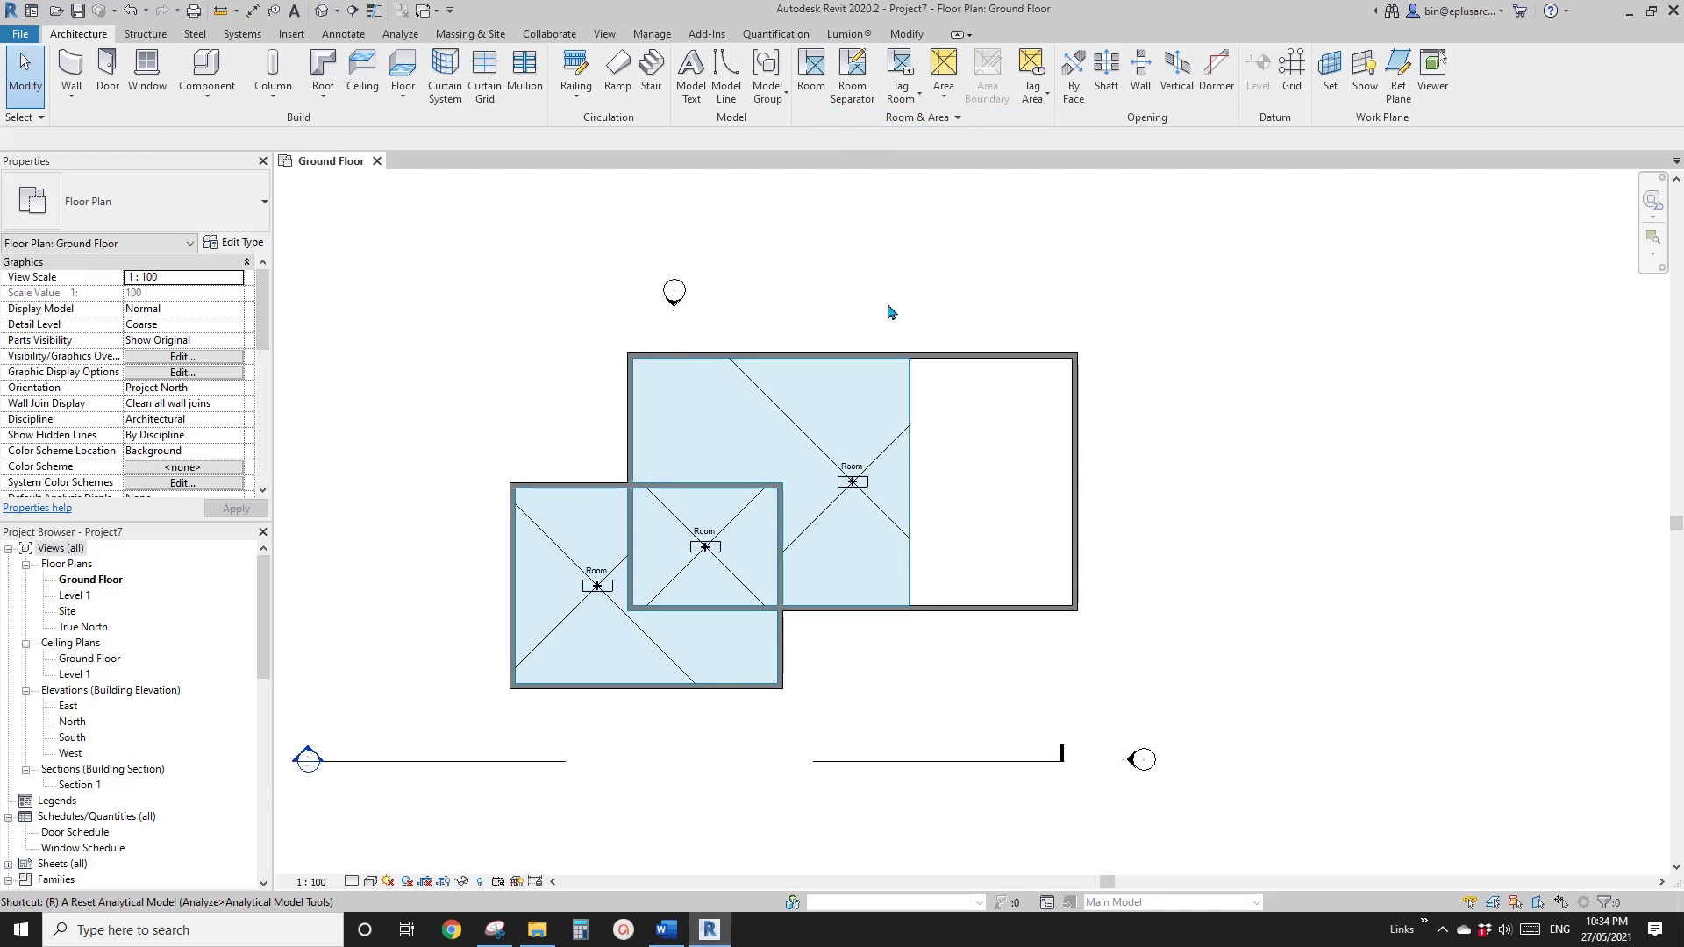
{"action": "left_click", "coordinate": [726, 77]}
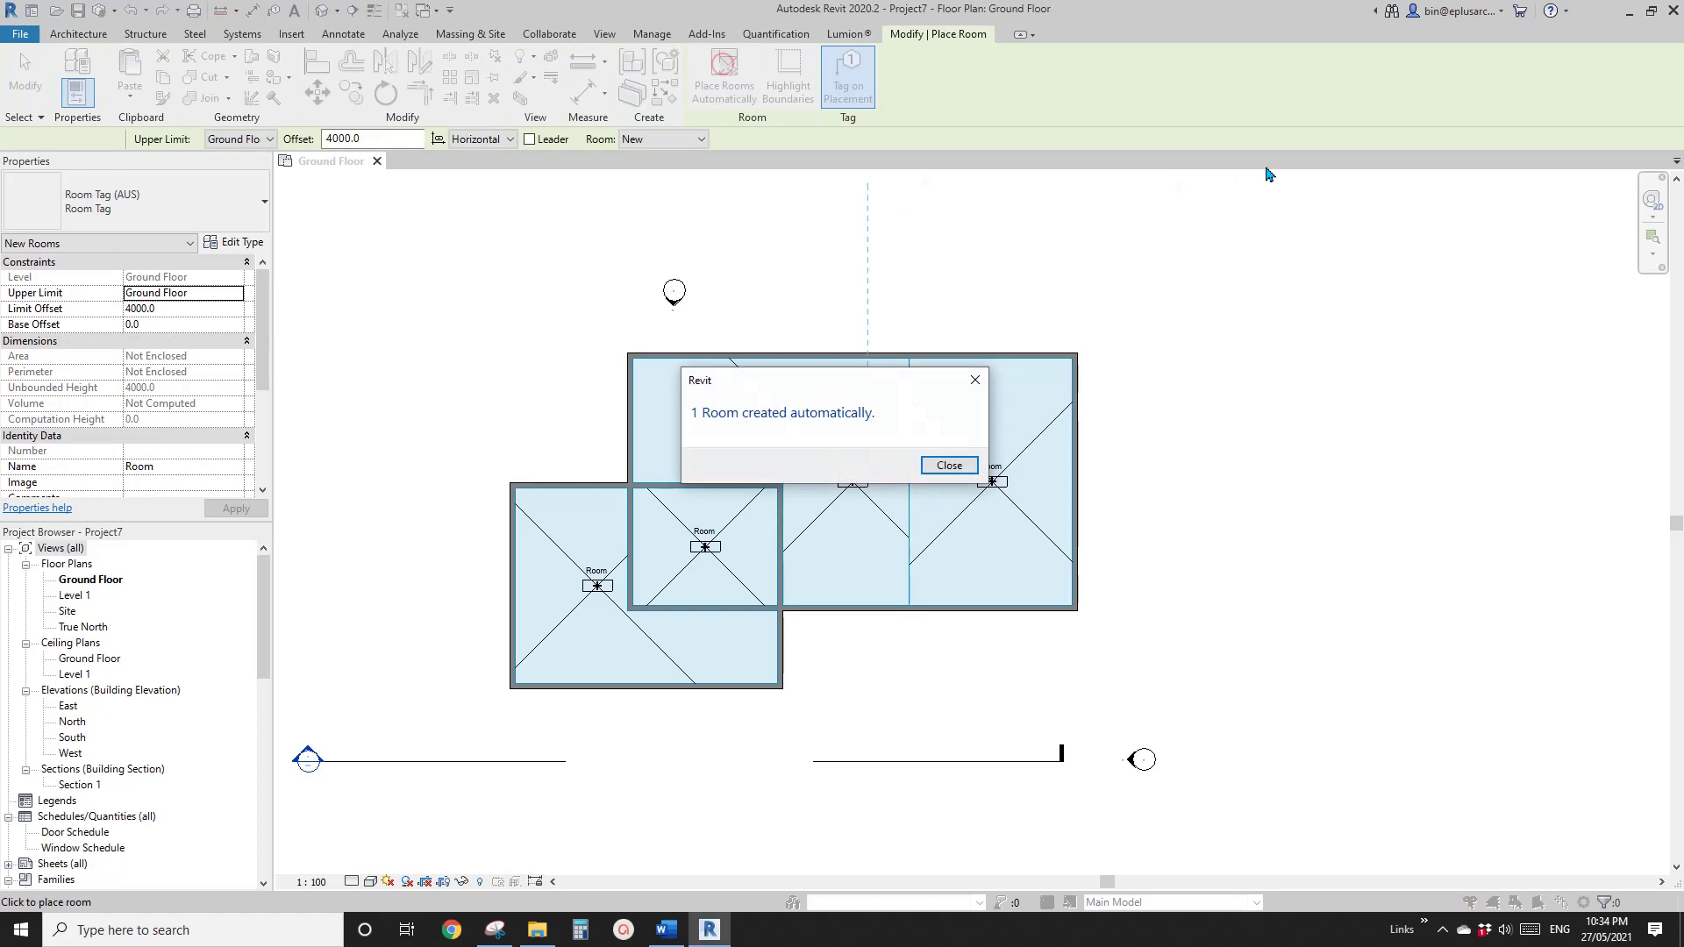
{"action": "key", "text": "Escape"}
{"action": "key", "text": "Escape"}
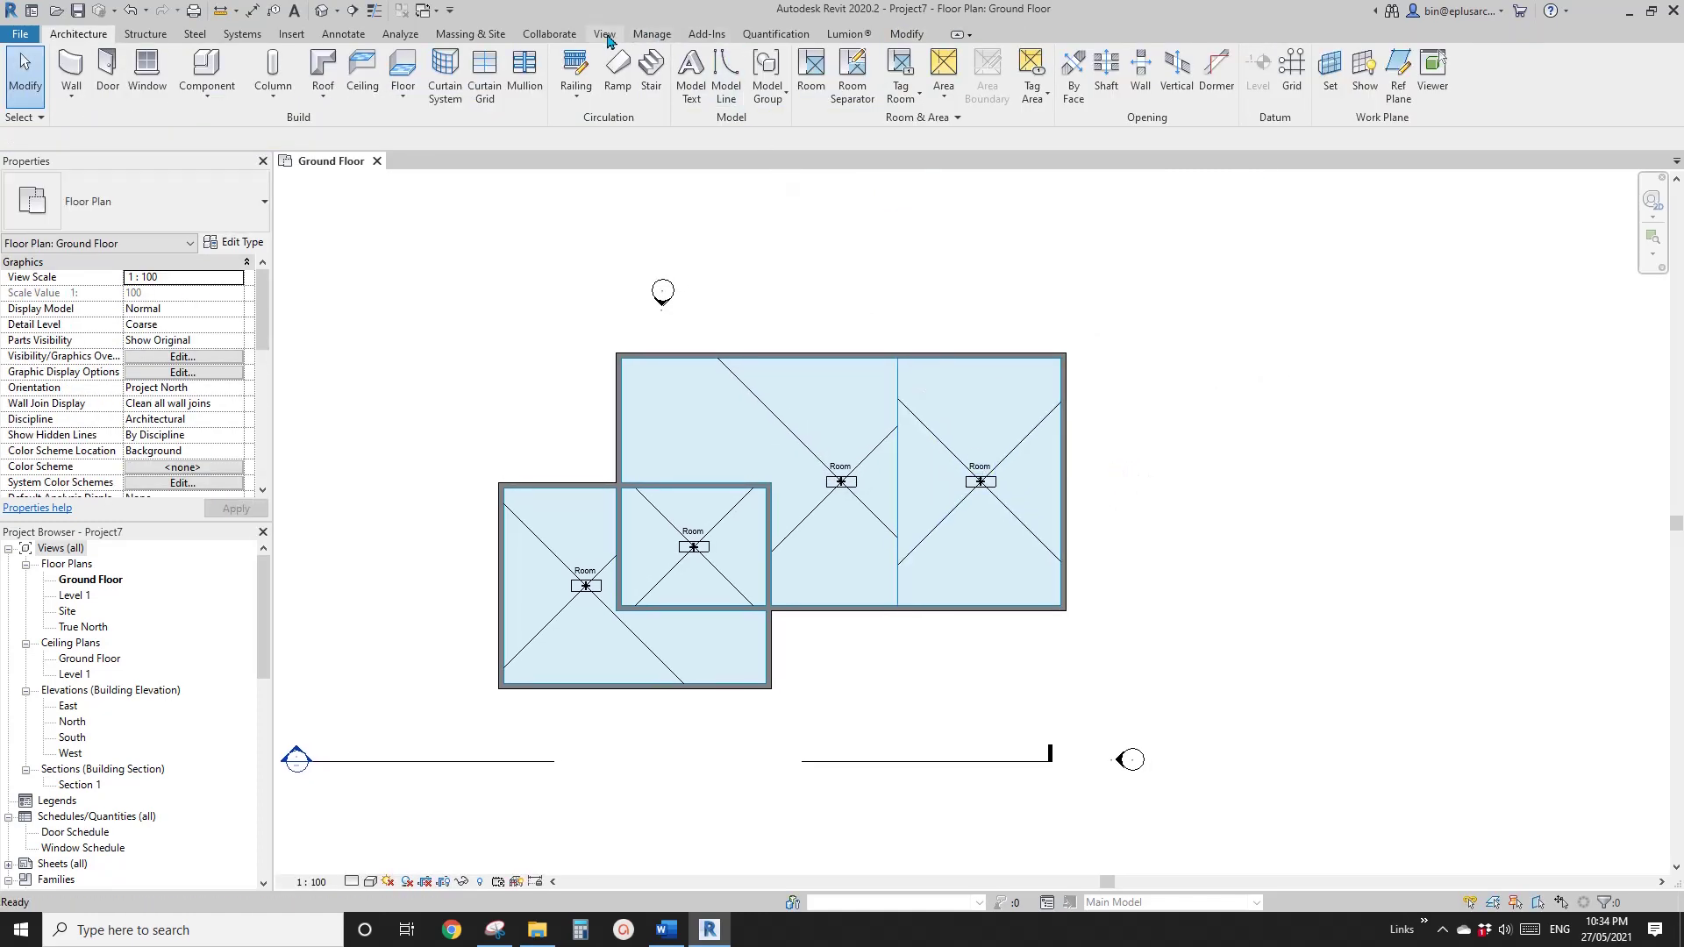
- Create a new schedule for the Rooms category, named Room Schedule
{"action": "left_click", "coordinate": [604, 33]}
{"action": "left_click", "coordinate": [944, 95]}
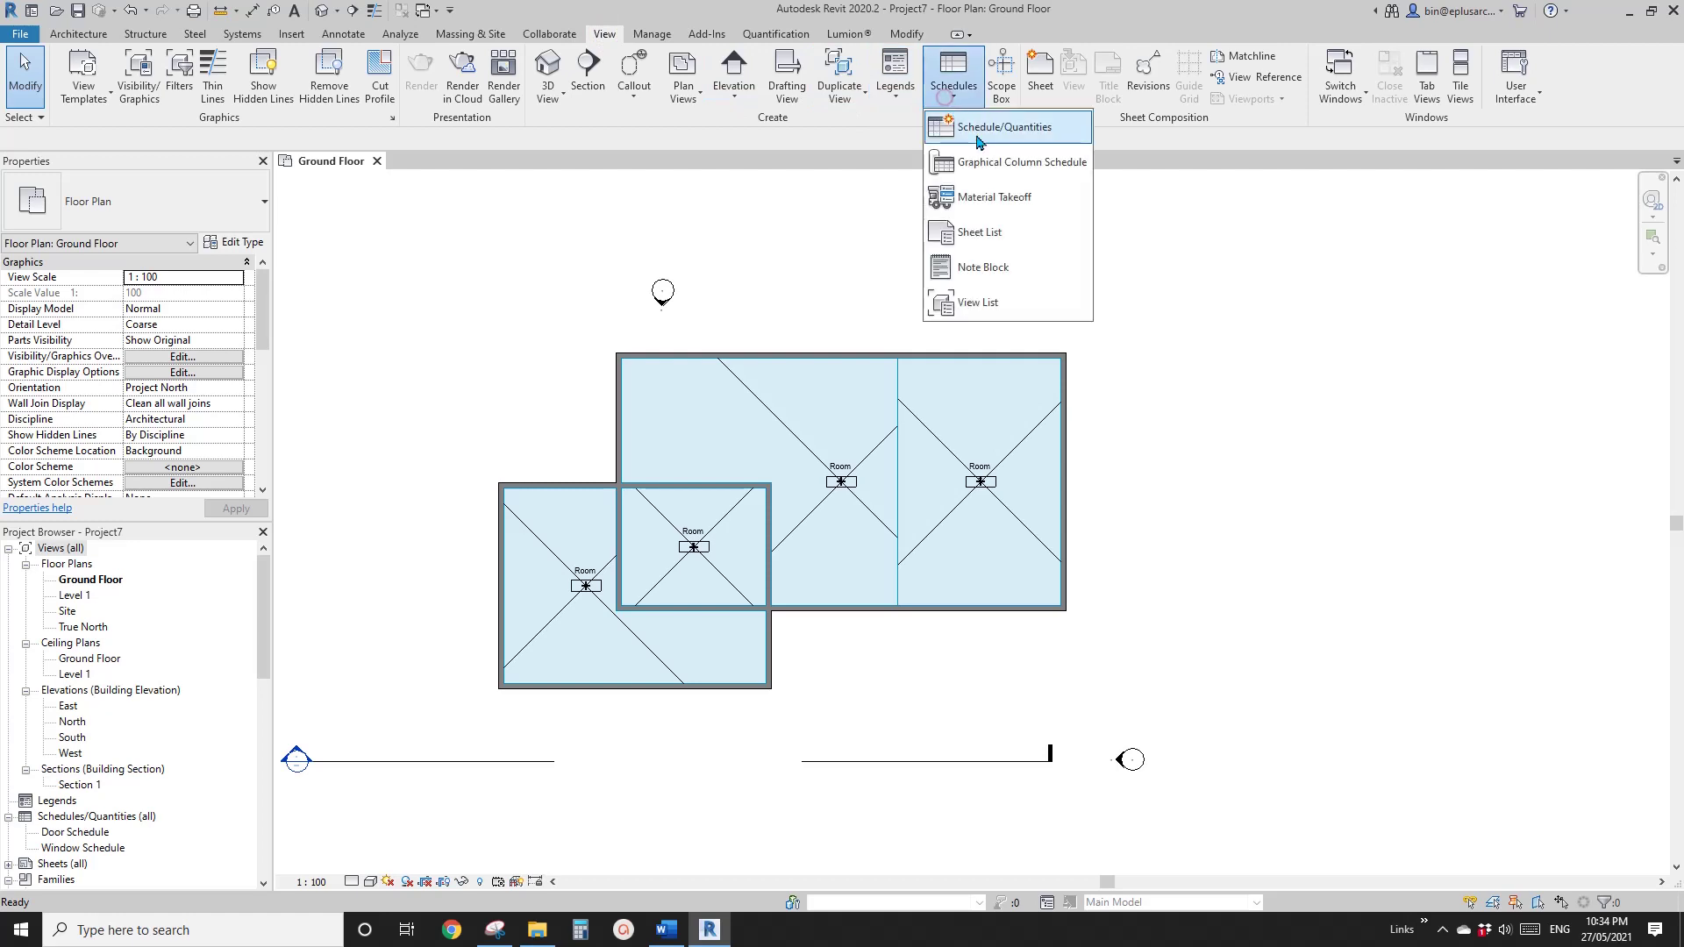
{"action": "left_click", "coordinate": [1001, 134]}
{"action": "left_click", "coordinate": [1001, 430]}
{"action": "key", "text": "r"}
{"action": "scroll", "coordinate": [1028, 436], "scroll_direction": "down", "scroll_amount": 1}
{"action": "left_click", "coordinate": [977, 497]}
{"action": "left_click", "coordinate": [1077, 563]}
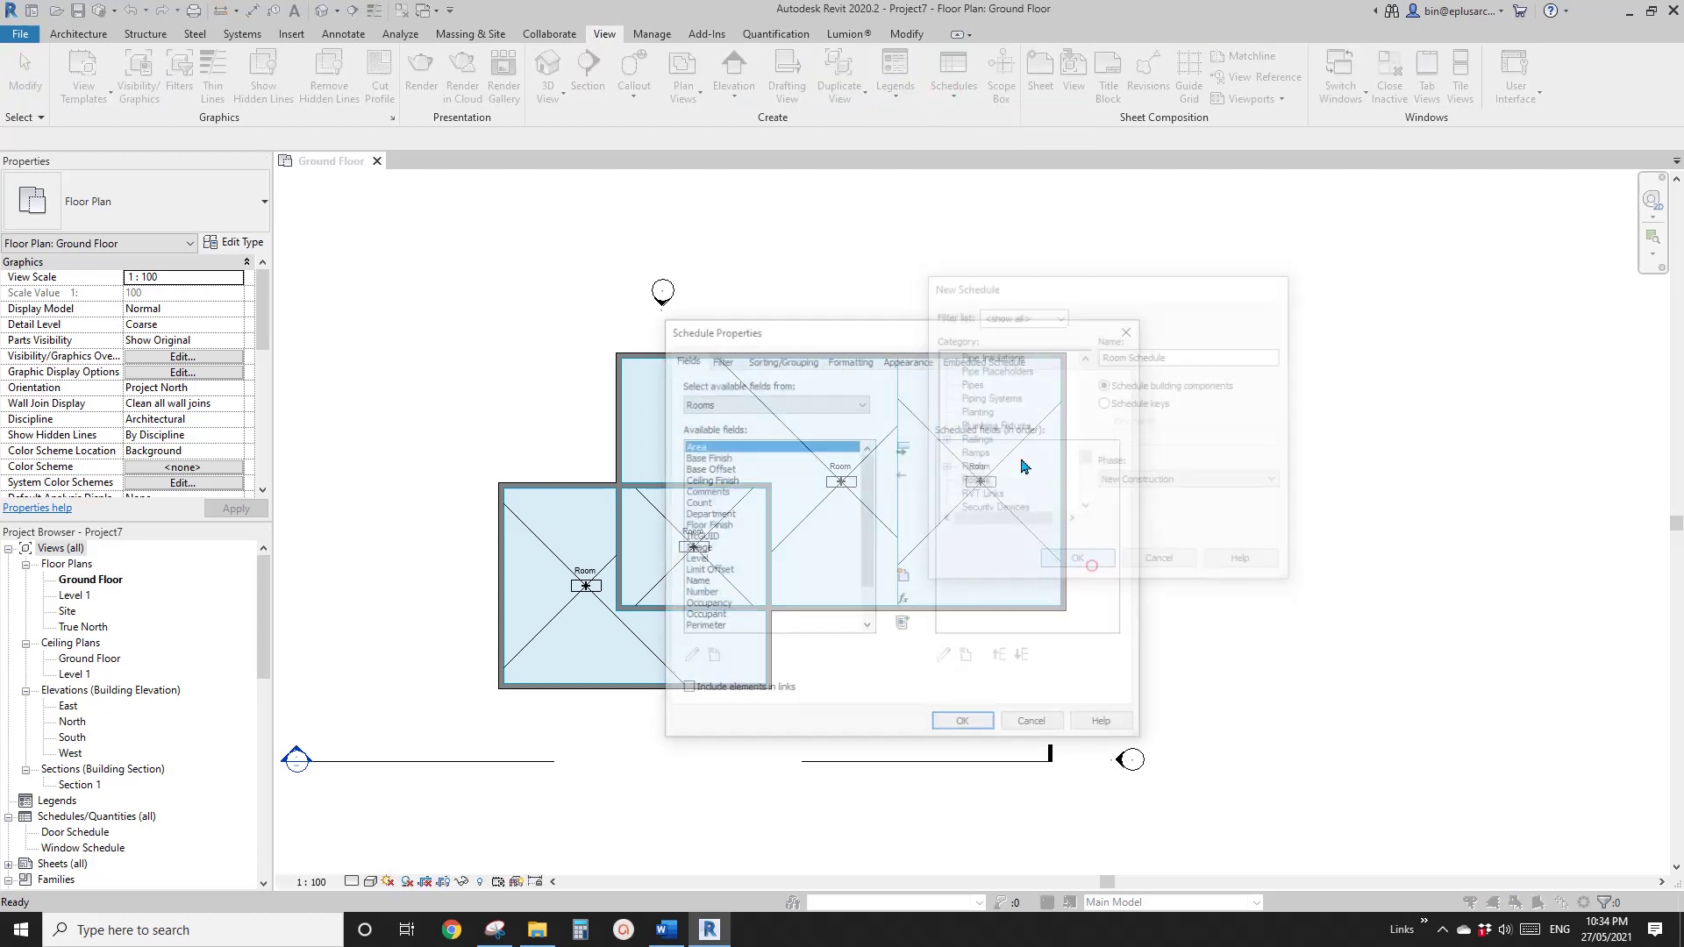
- Add the Name, Area and Floor Finish fields to the Room Schedule and generate it
{"action": "left_click", "coordinate": [871, 486]}
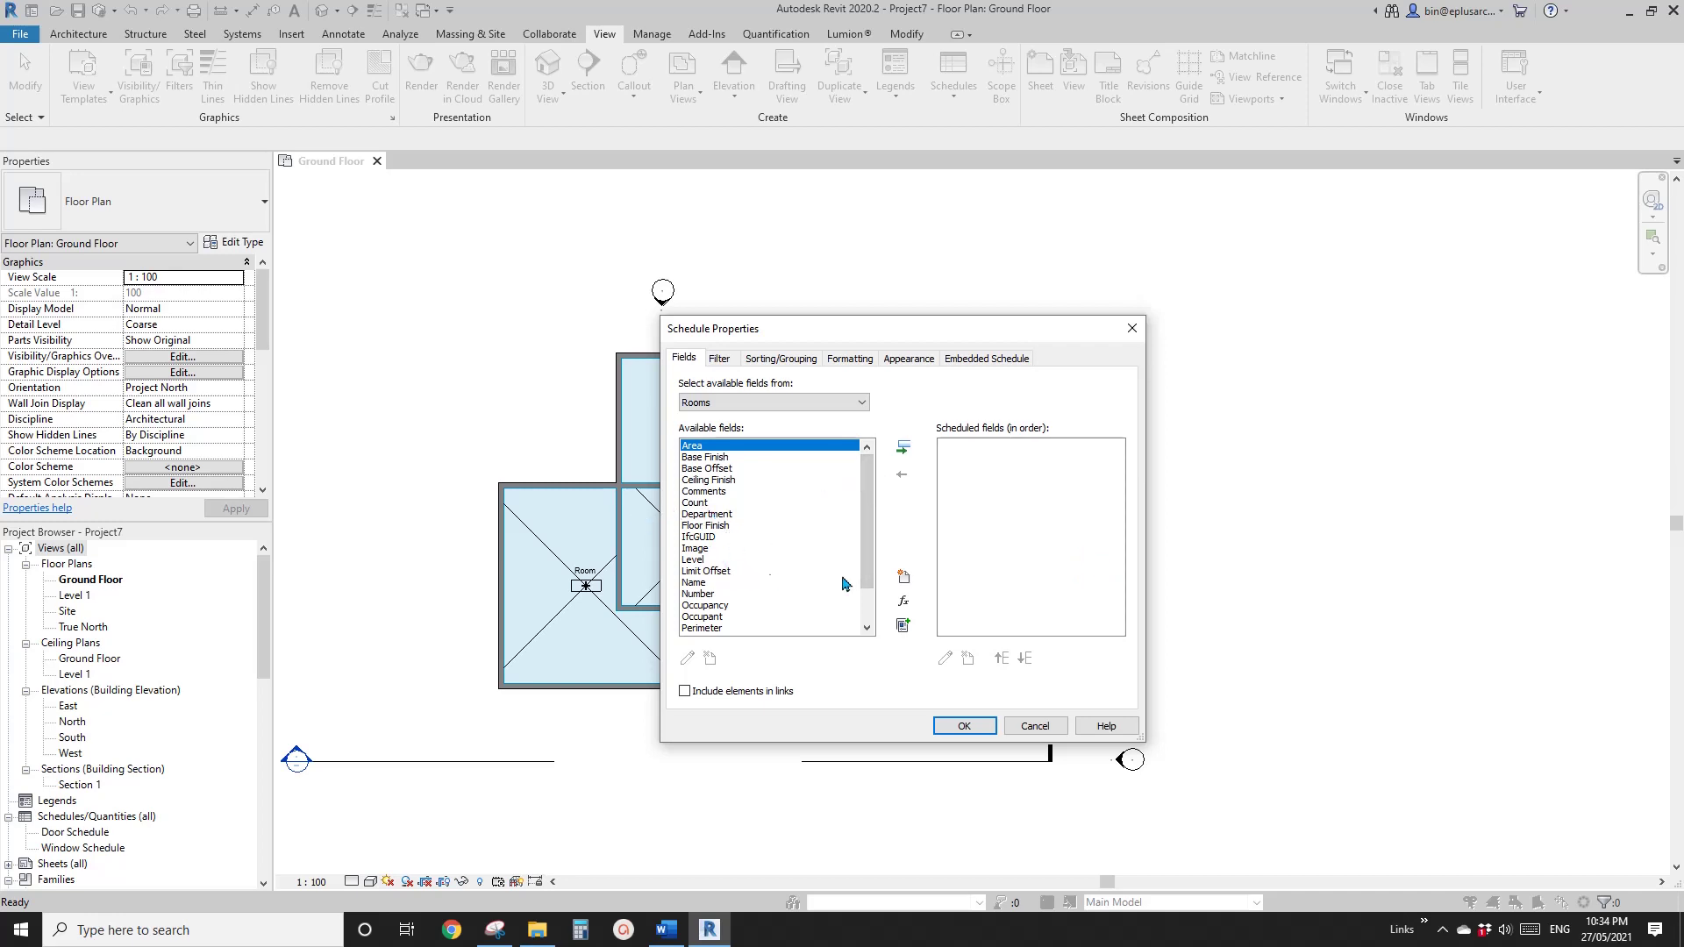
{"action": "scroll", "coordinate": [844, 583], "scroll_direction": "down", "scroll_amount": 2}
{"action": "left_click", "coordinate": [699, 539]}
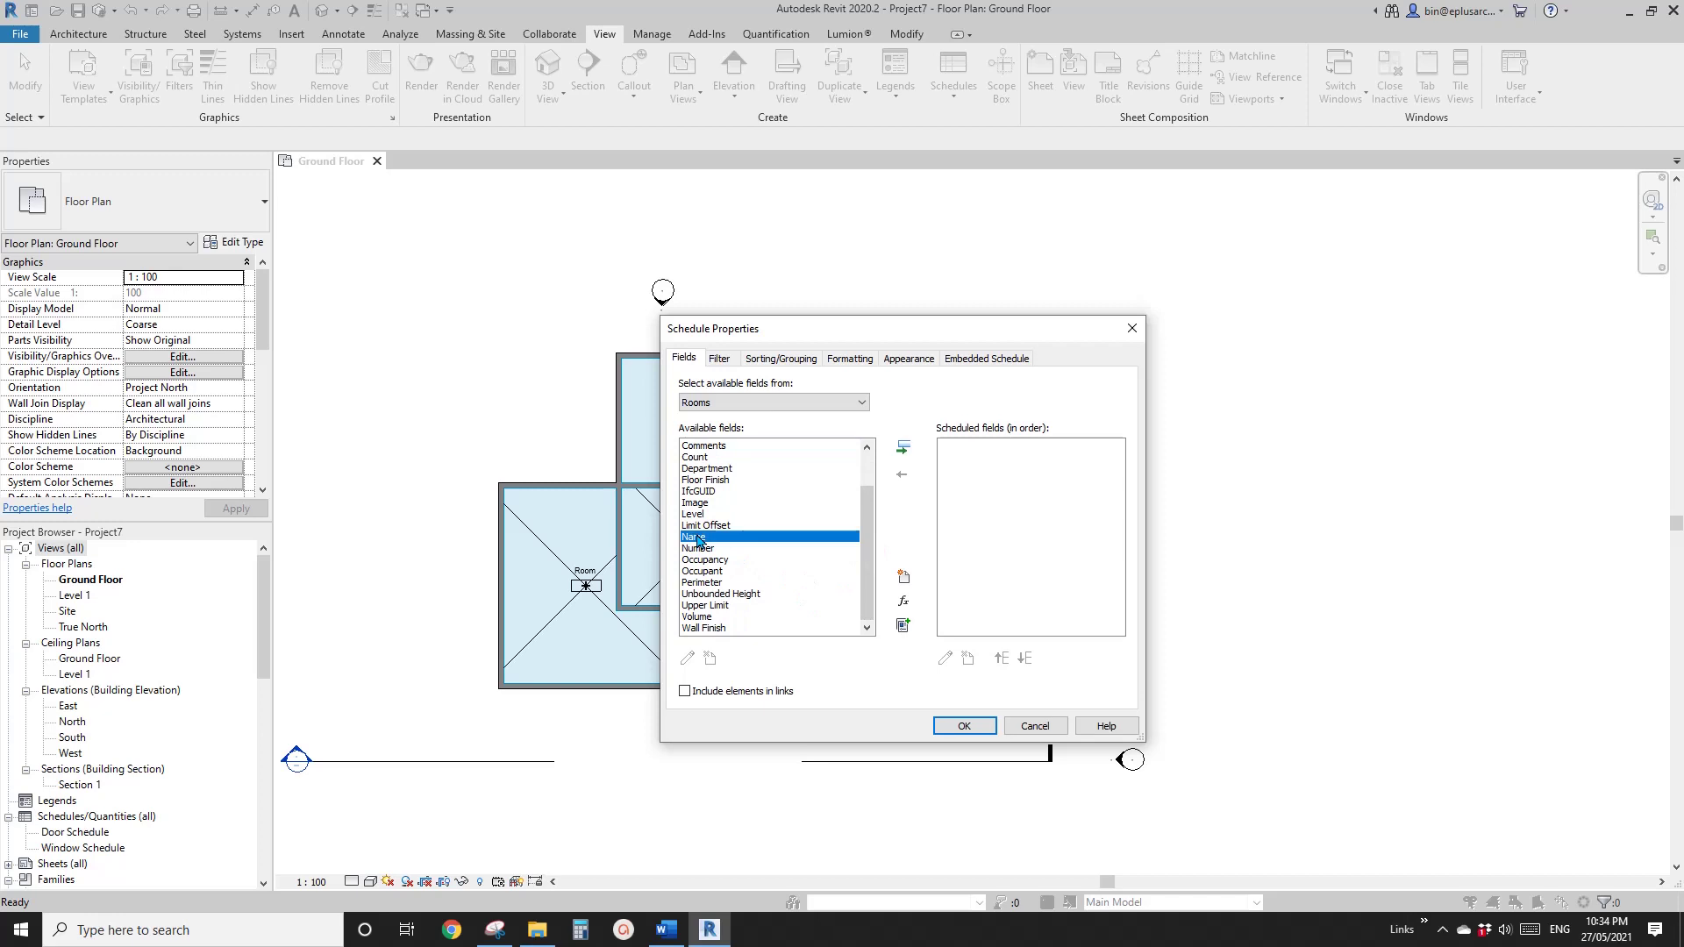
{"action": "left_click", "coordinate": [904, 449]}
{"action": "scroll", "coordinate": [864, 489], "scroll_direction": "up", "scroll_amount": 2}
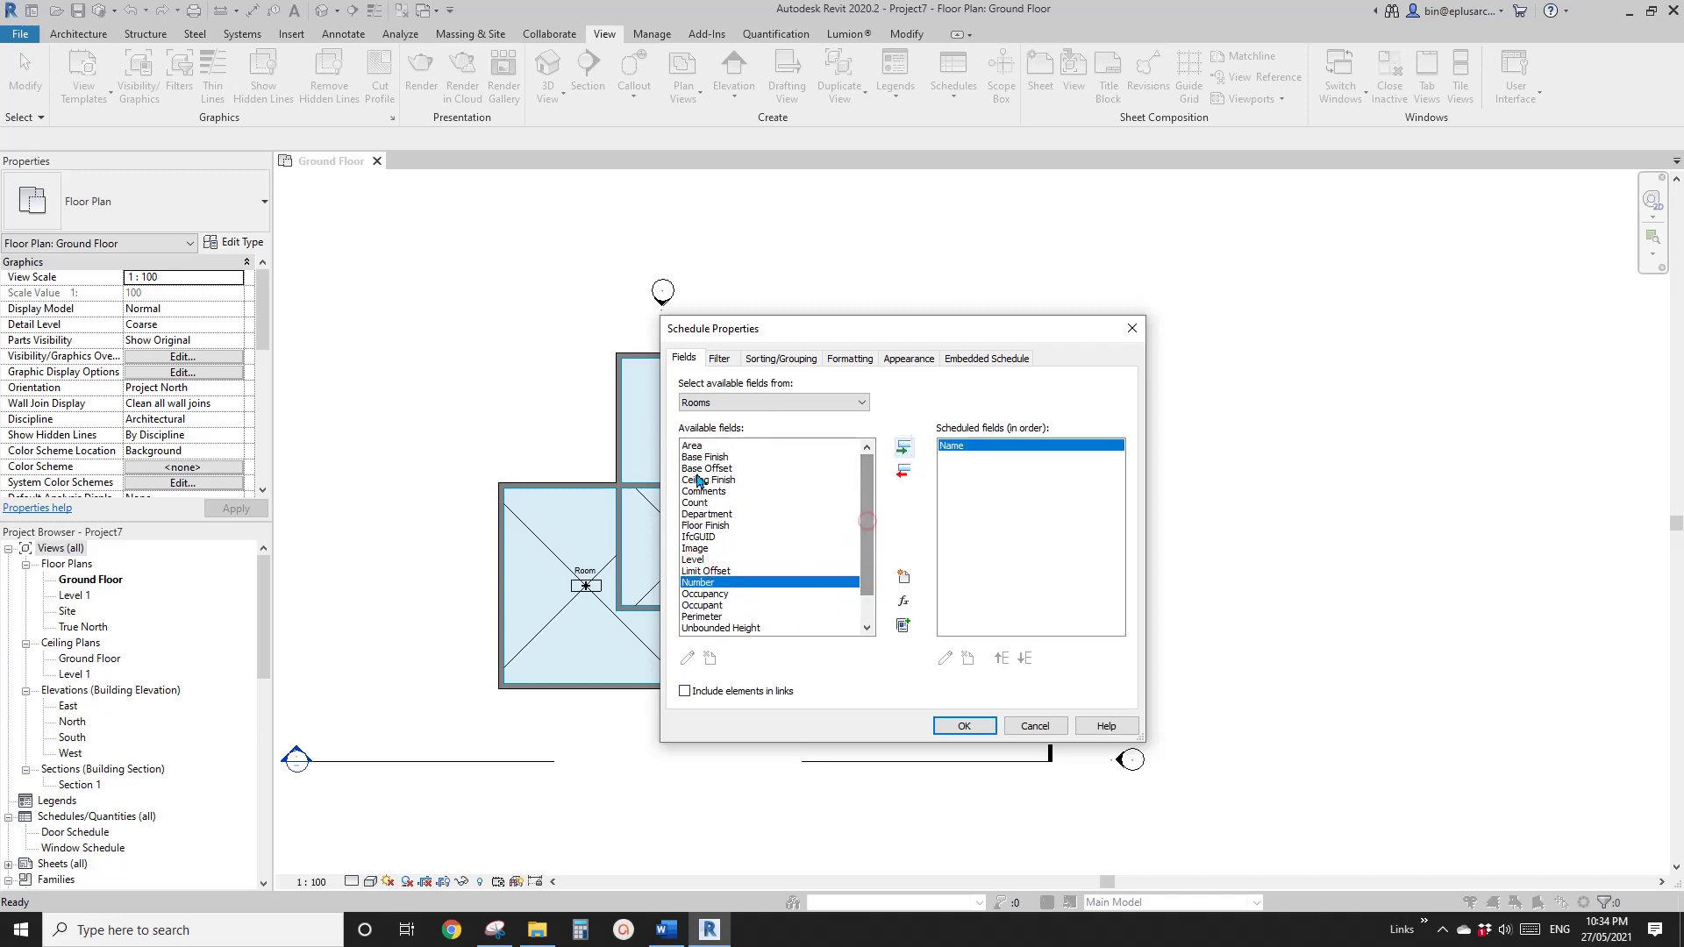
{"action": "left_click", "coordinate": [904, 448]}
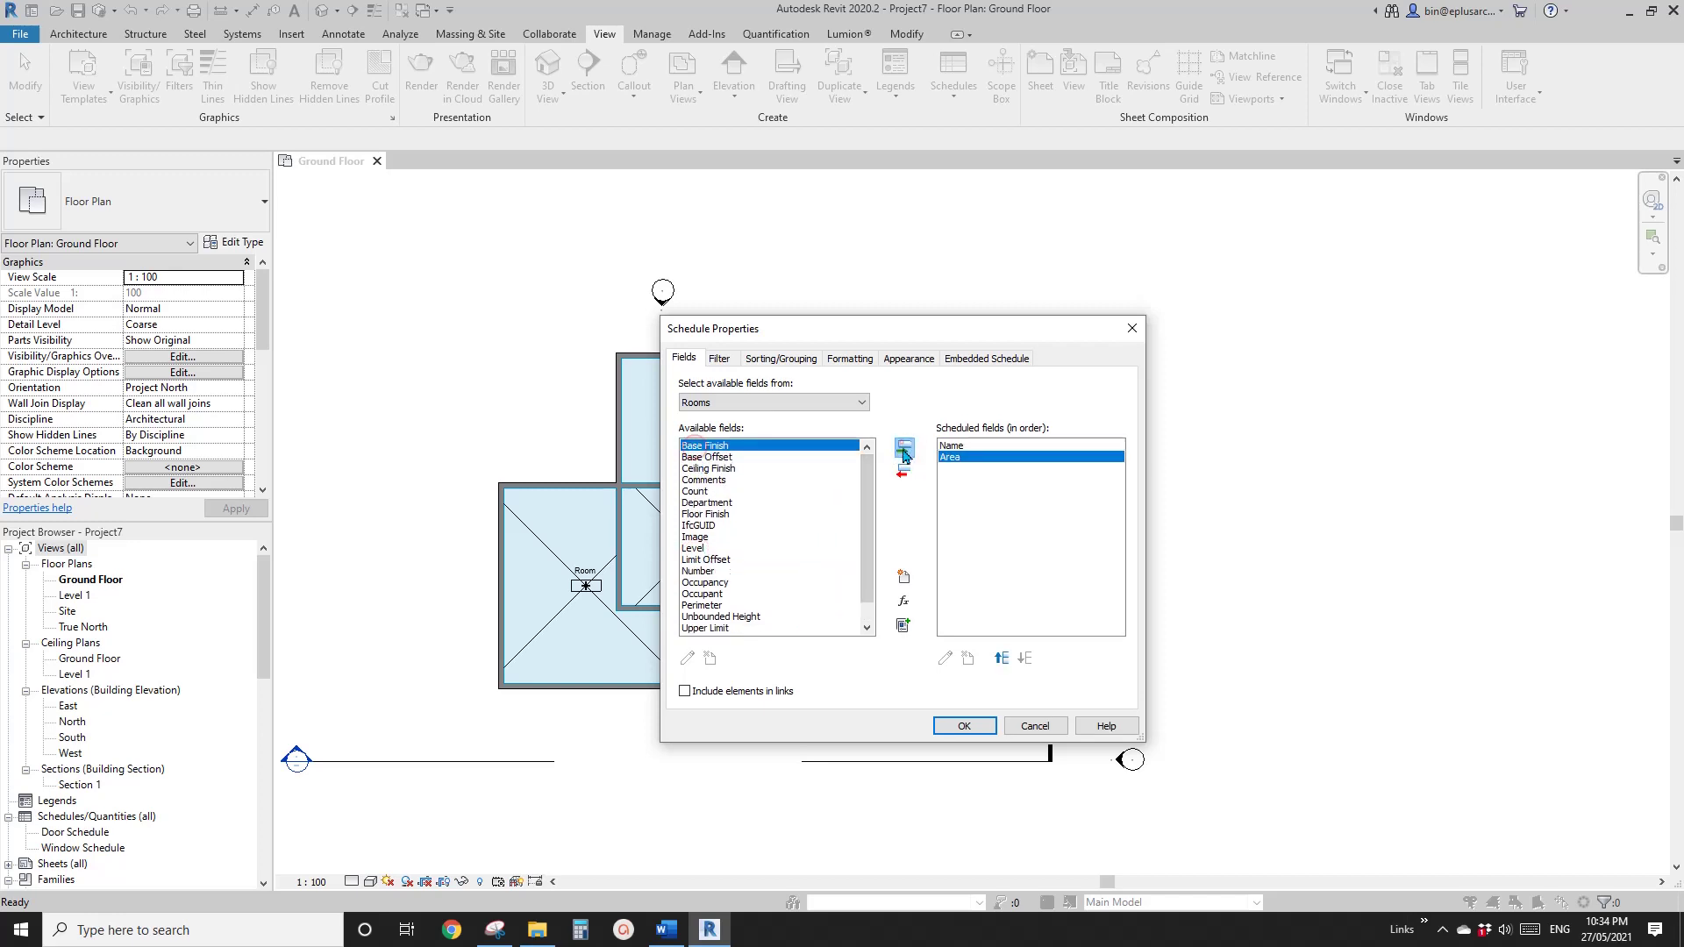
{"action": "left_click", "coordinate": [709, 515]}
{"action": "left_click", "coordinate": [904, 448]}
{"action": "left_click", "coordinate": [964, 726]}
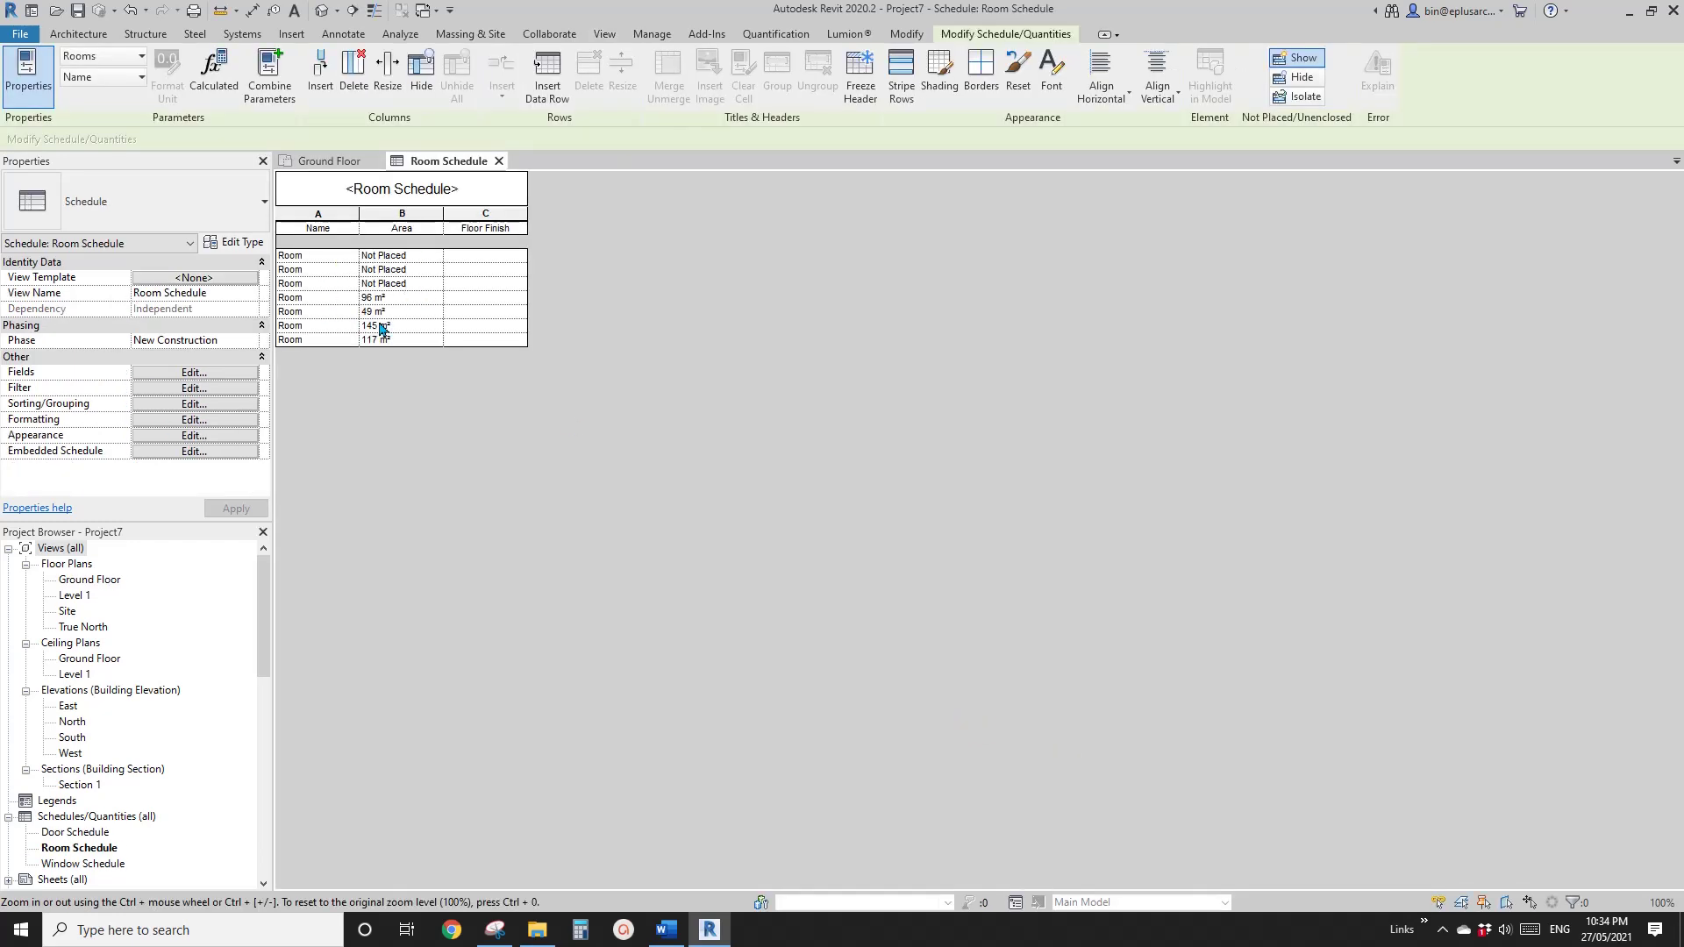
- Delete the three Not Placed rooms from the Room Schedule and close the schedule
{"action": "left_click", "coordinate": [324, 255]}
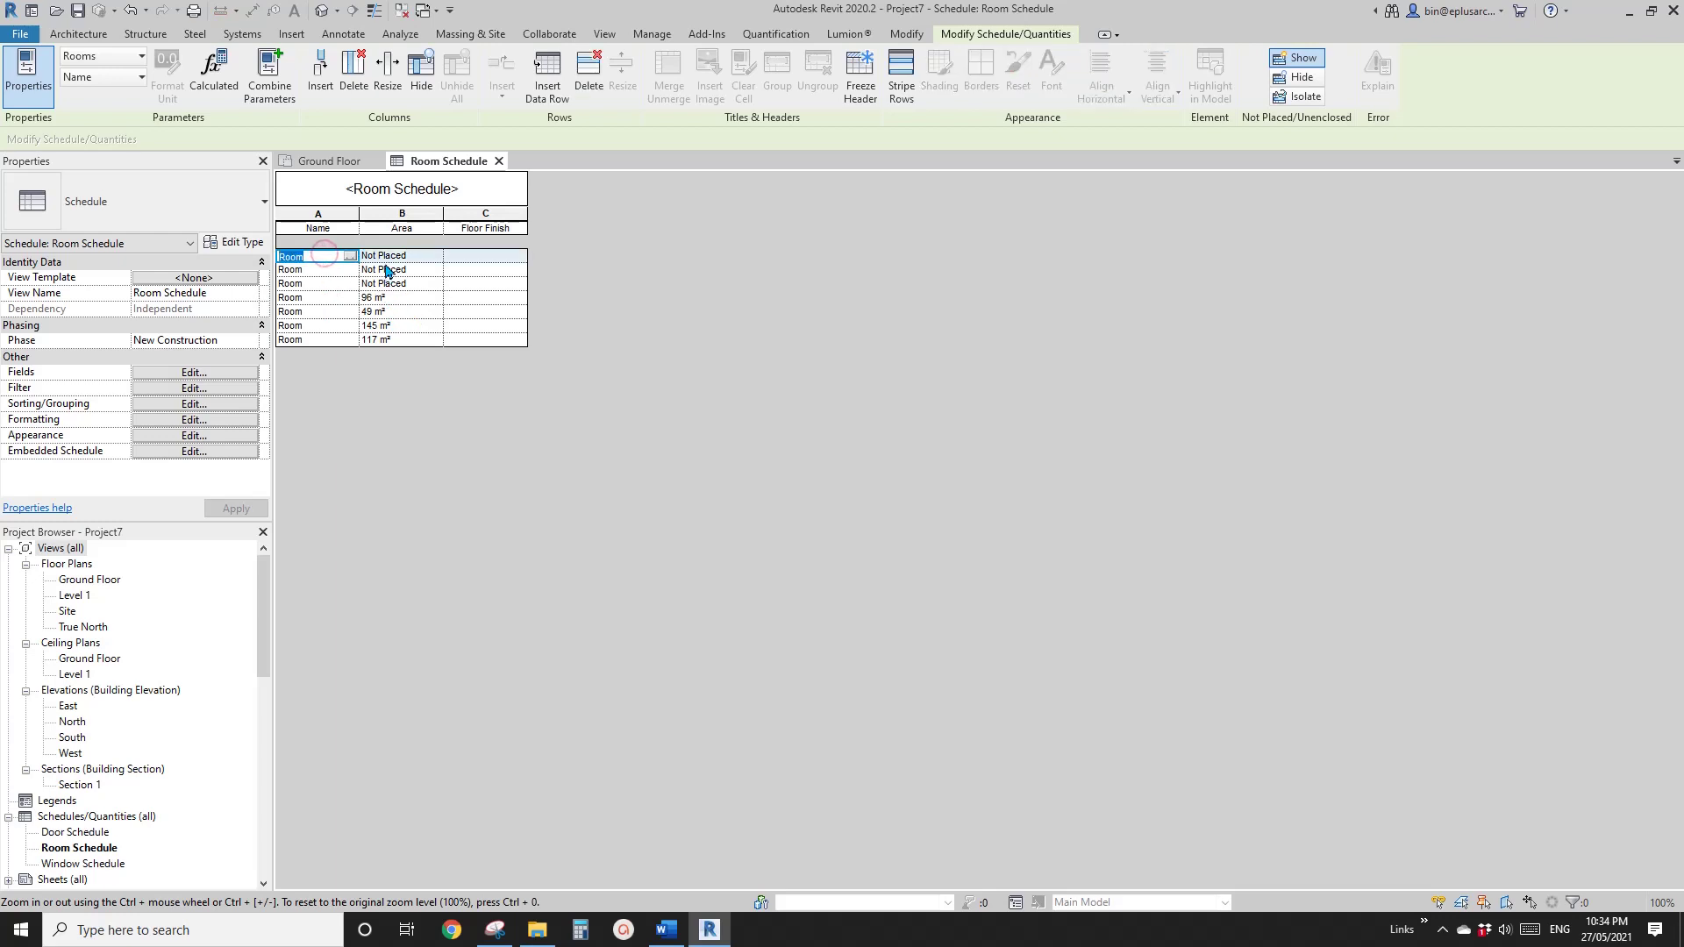
{"action": "left_click_drag", "start_coordinate": [400, 263], "coordinate": [344, 283]}
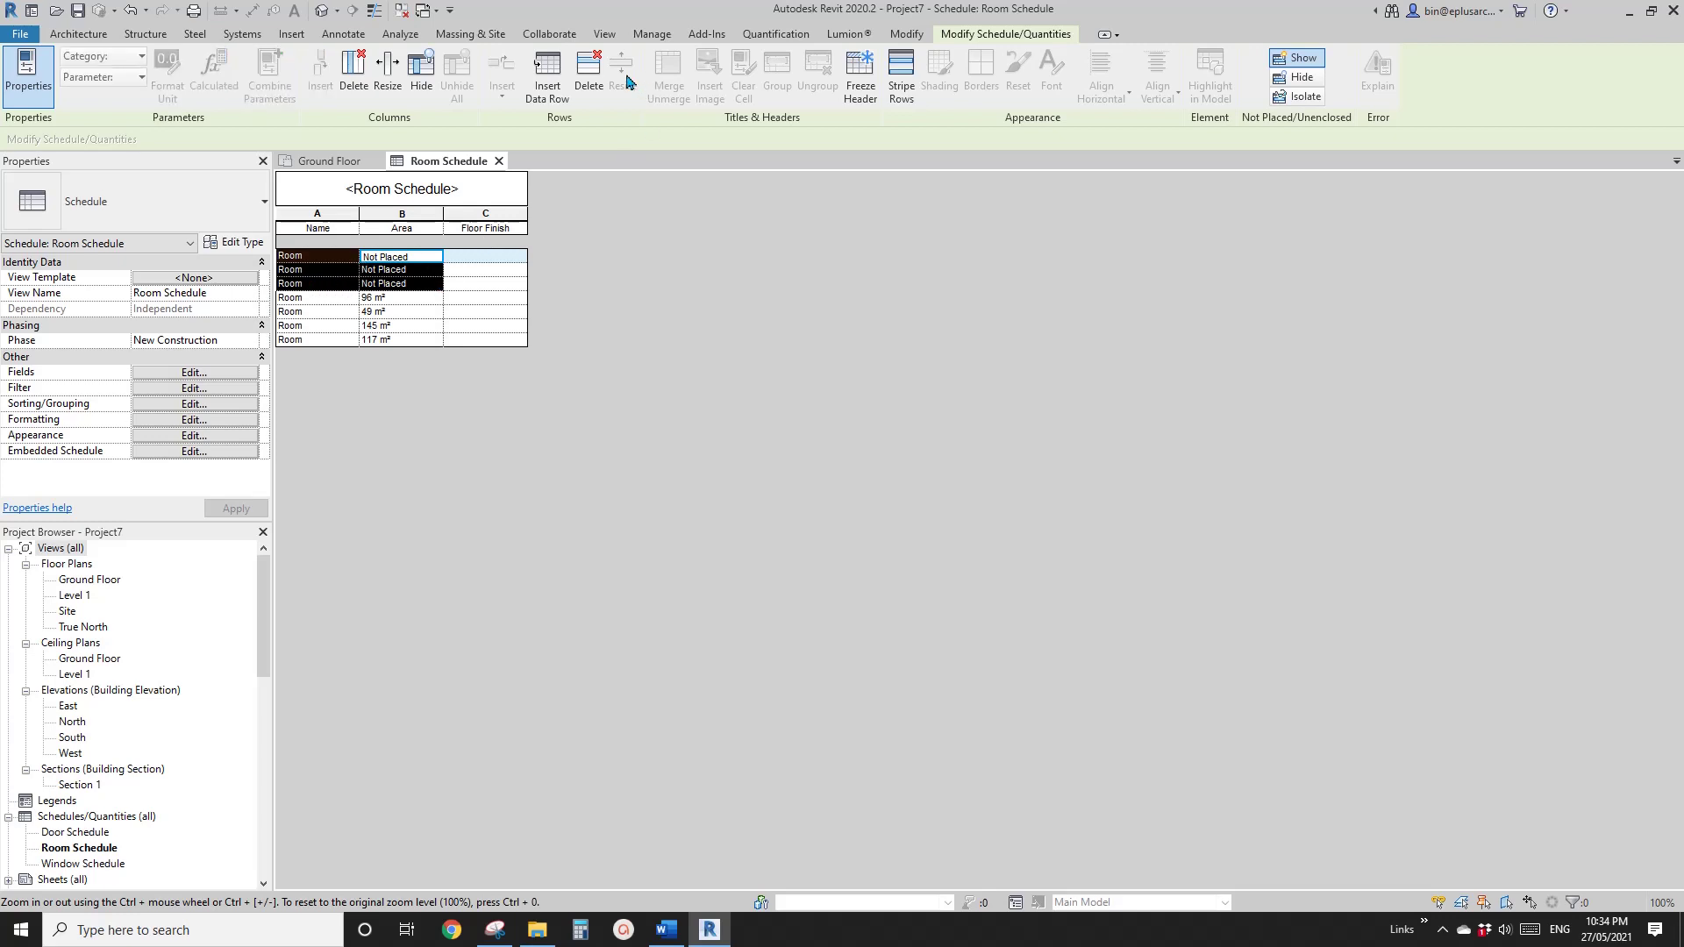
{"action": "left_click", "coordinate": [589, 70]}
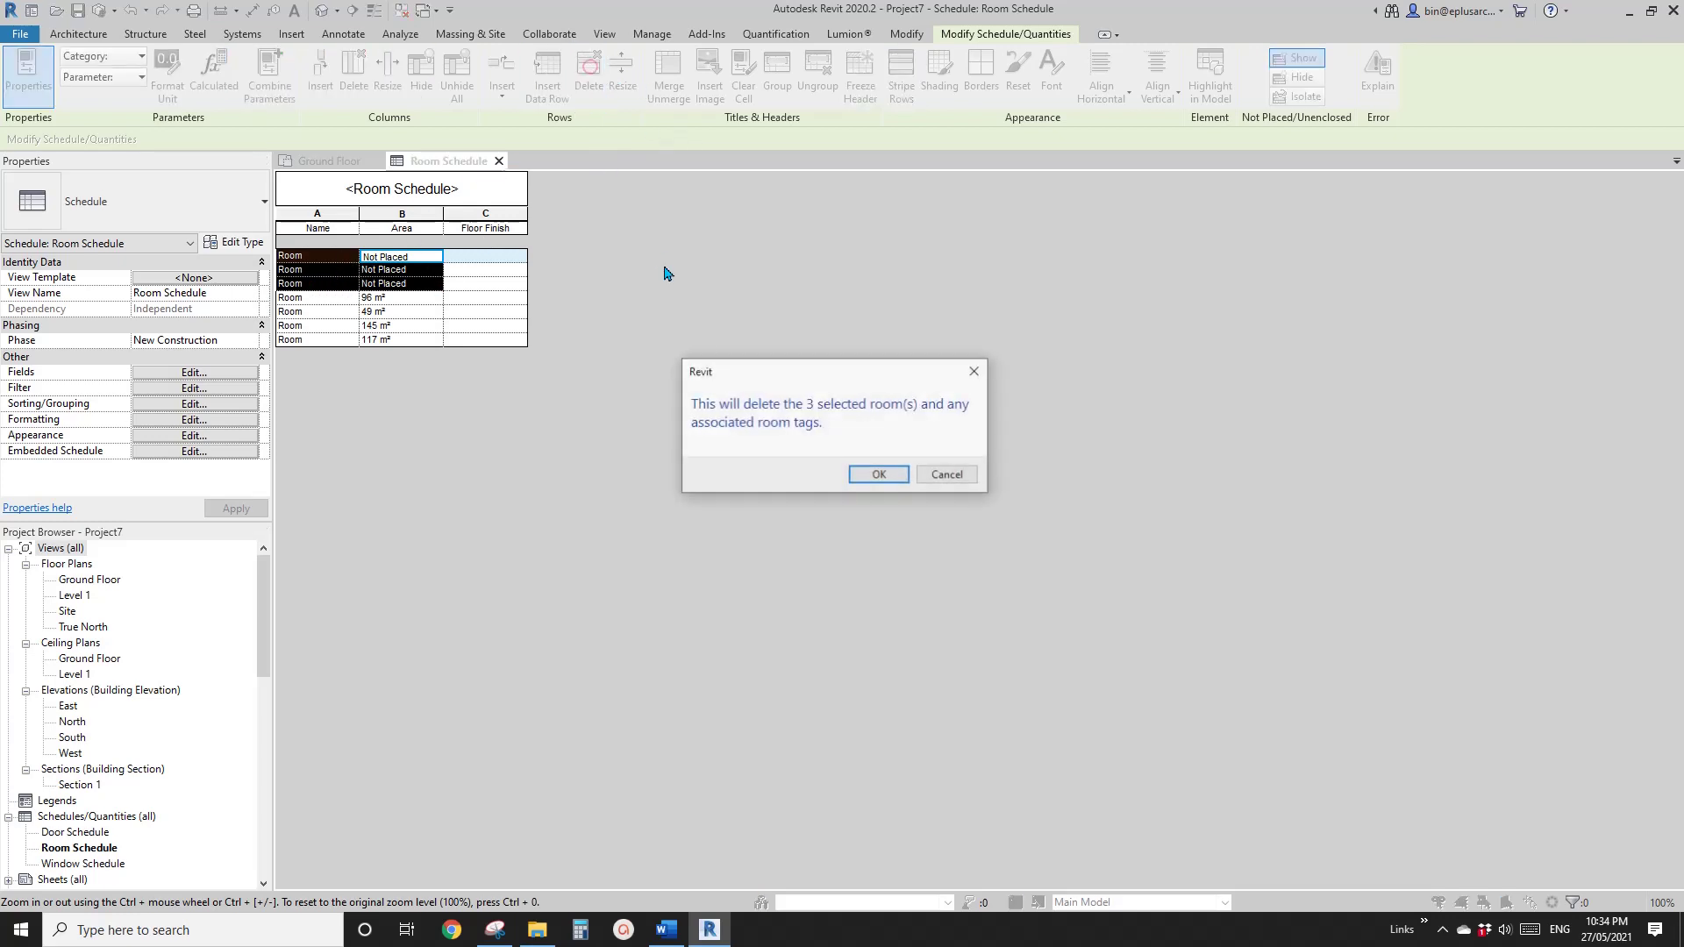
{"action": "left_click", "coordinate": [880, 474]}
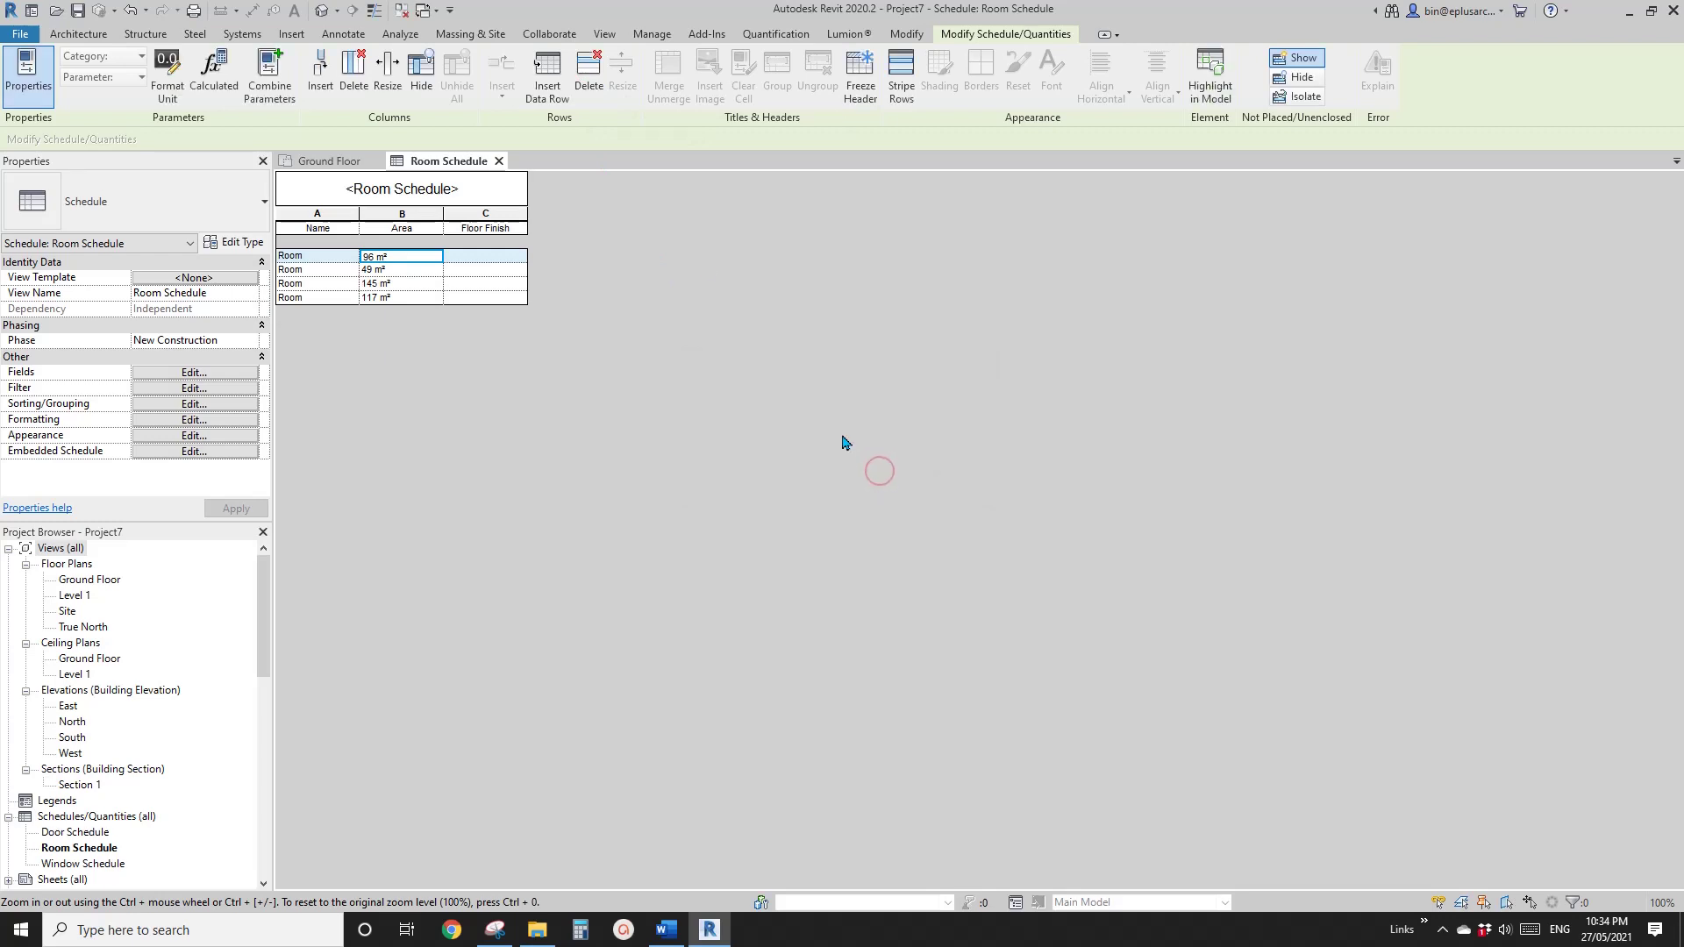
{"action": "left_click", "coordinate": [498, 161]}
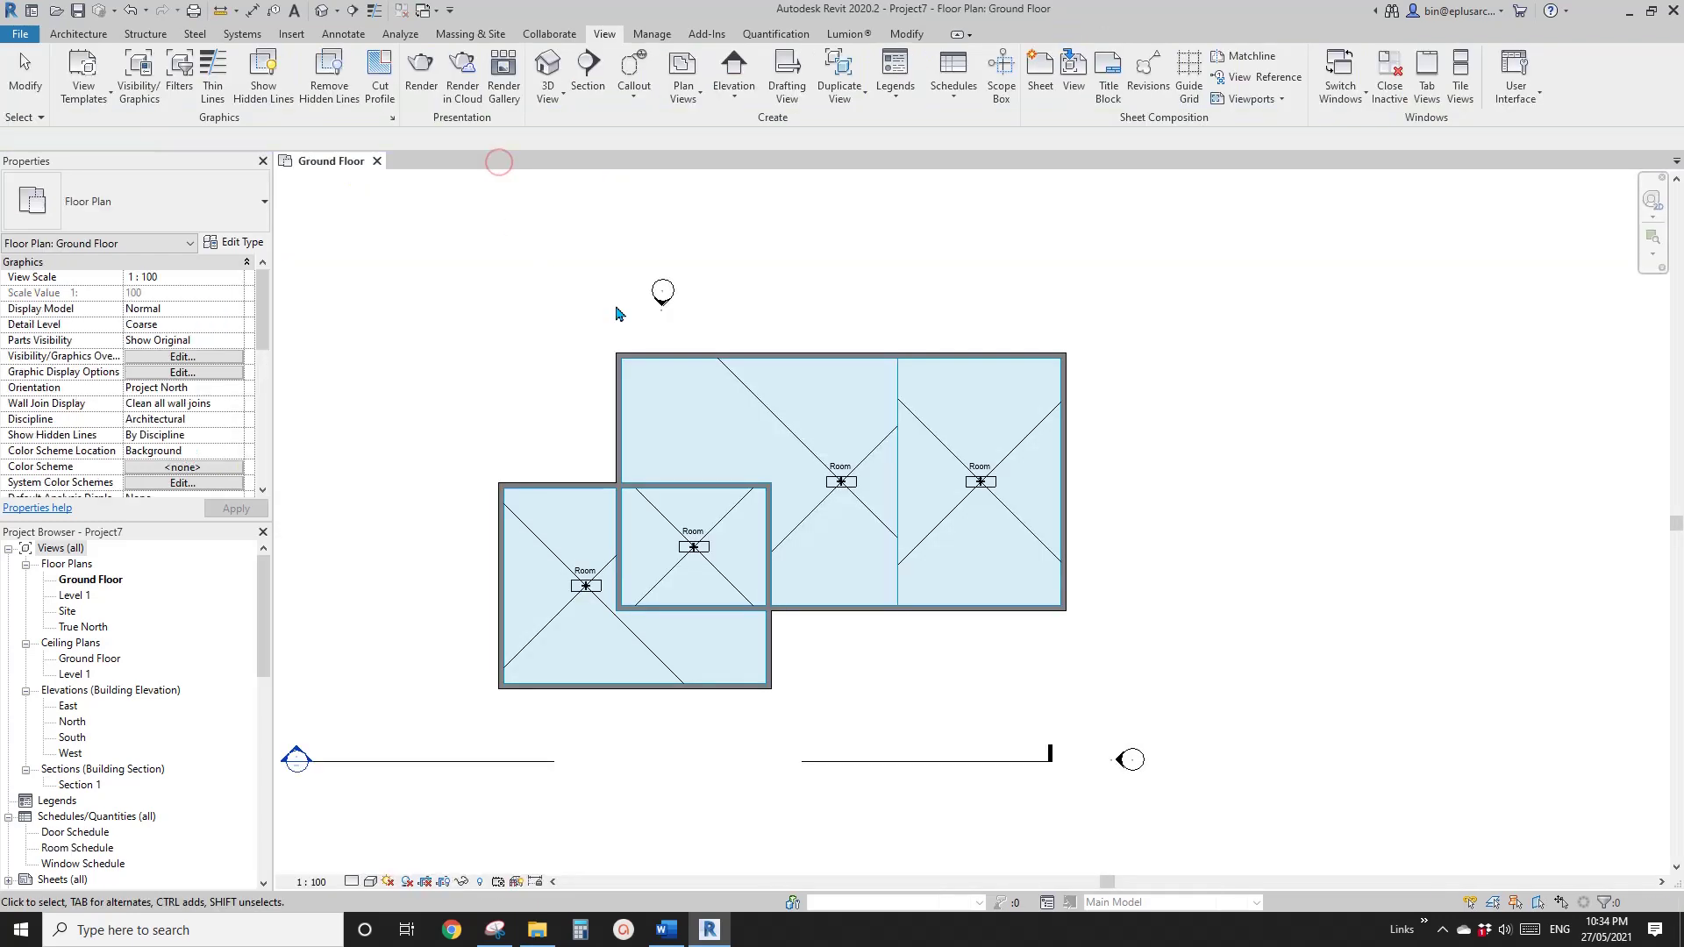
{"action": "middle_click_drag", "start_coordinate": [962, 537], "coordinate": [835, 502]}
{"action": "scroll", "coordinate": [806, 482], "scroll_direction": "up", "scroll_amount": 1}
{"action": "scroll", "coordinate": [738, 439], "scroll_direction": "down", "scroll_amount": 1}
{"action": "middle_click_drag", "start_coordinate": [750, 431], "coordinate": [820, 441]}
{"action": "scroll", "coordinate": [819, 439], "scroll_direction": "up", "scroll_amount": 2}
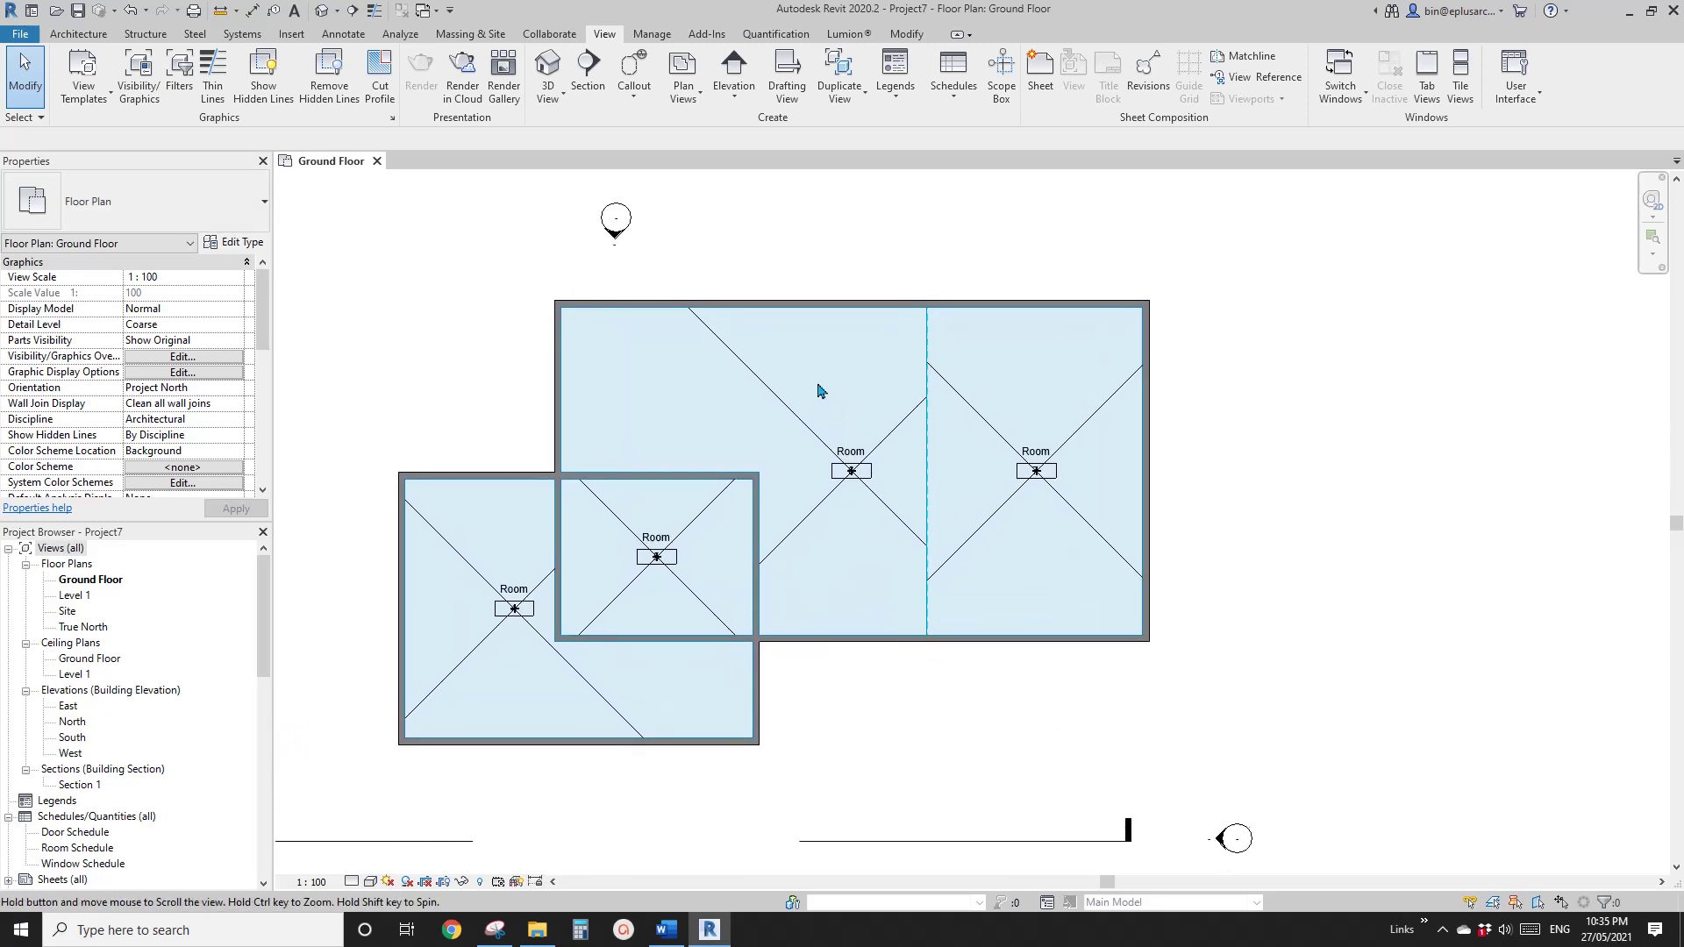
{"action": "left_click", "coordinate": [73, 35]}
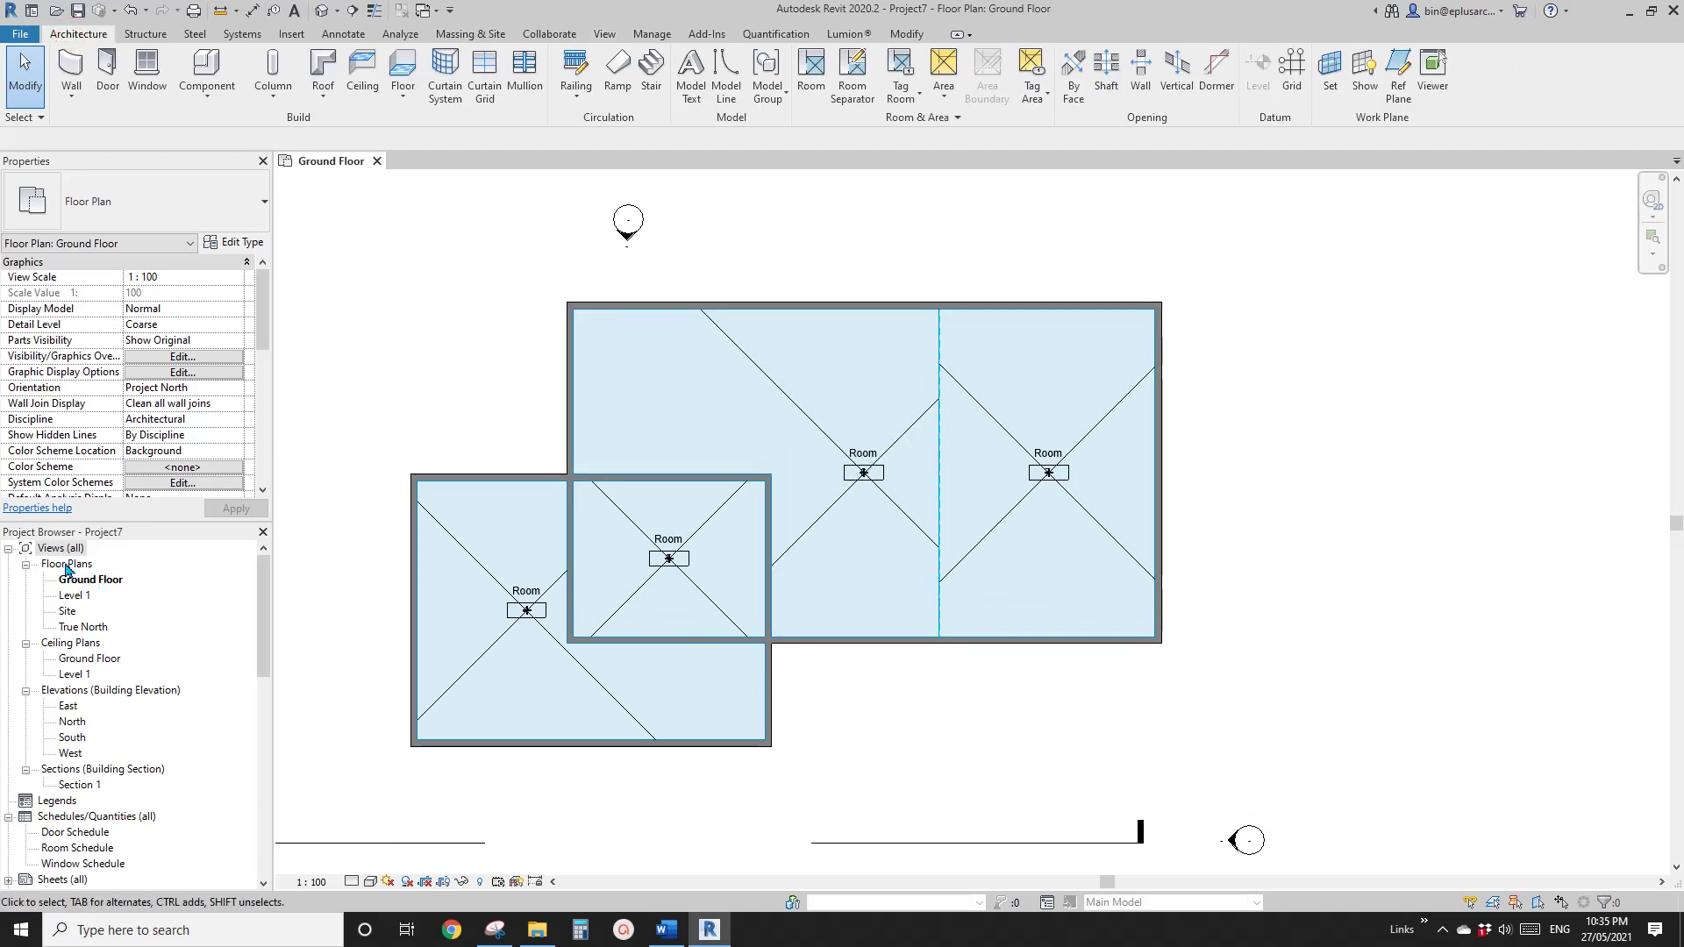
{"action": "left_click", "coordinate": [947, 103]}
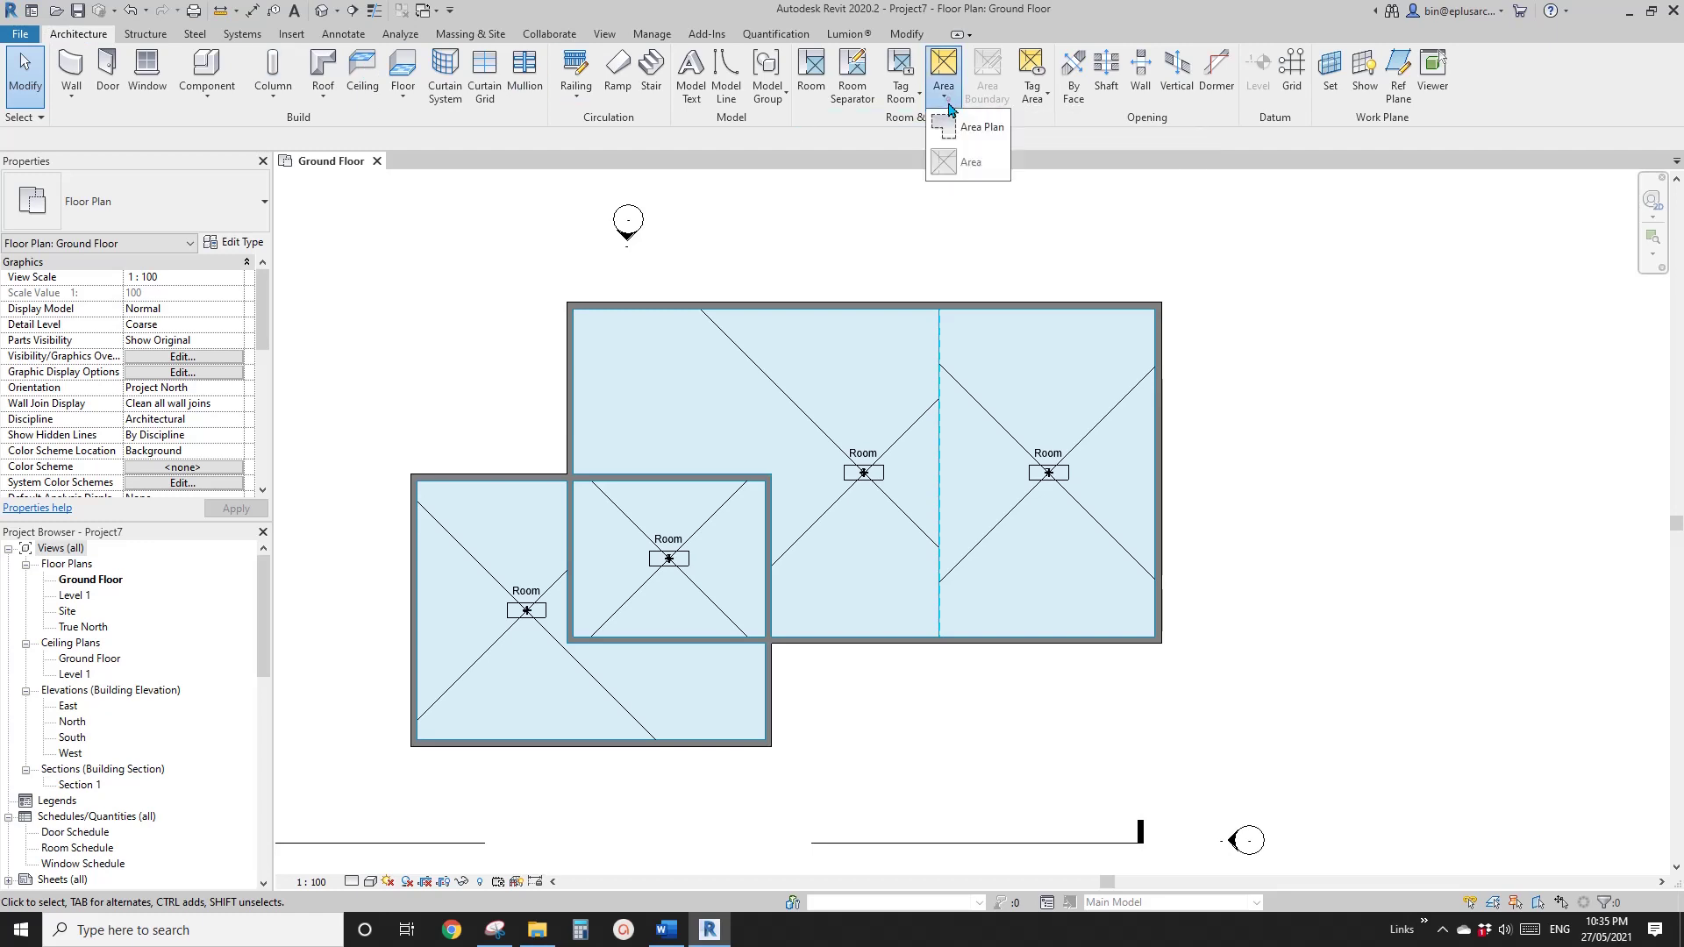
{"action": "left_click", "coordinate": [945, 163]}
{"action": "left_click", "coordinate": [969, 164]}
{"action": "left_click", "coordinate": [928, 162]}
{"action": "left_click", "coordinate": [972, 164]}
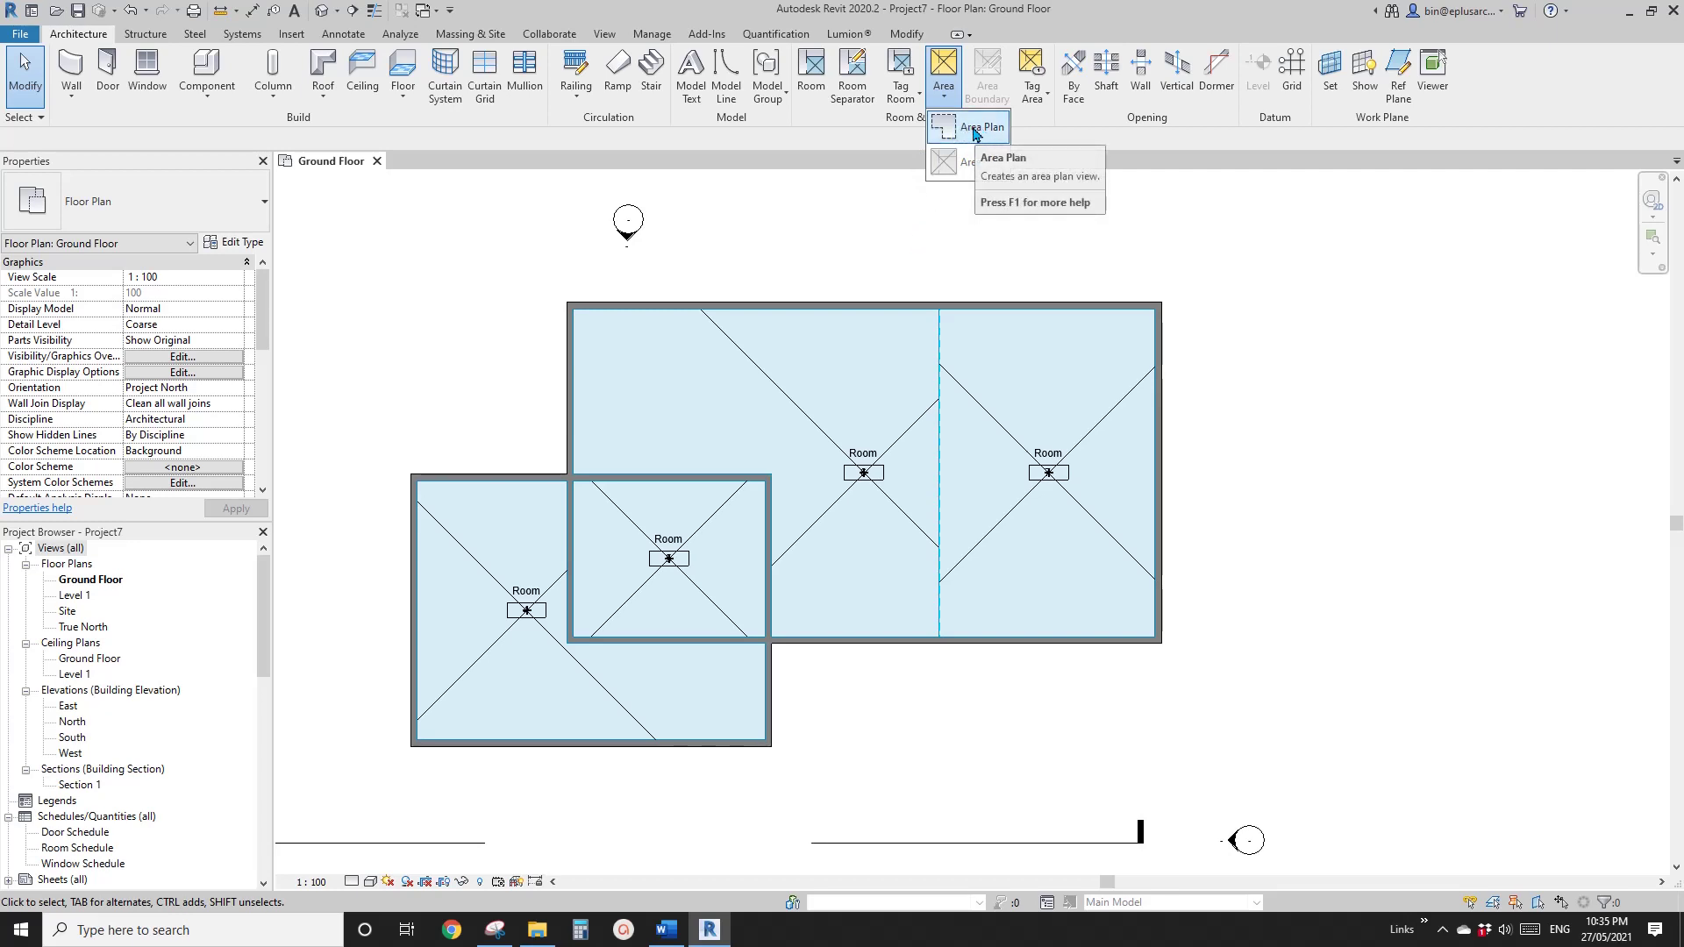
- Create a Rentable area plan for the Ground Floor level, with area boundary lines generated automatically from all external walls
{"action": "left_click", "coordinate": [604, 35]}
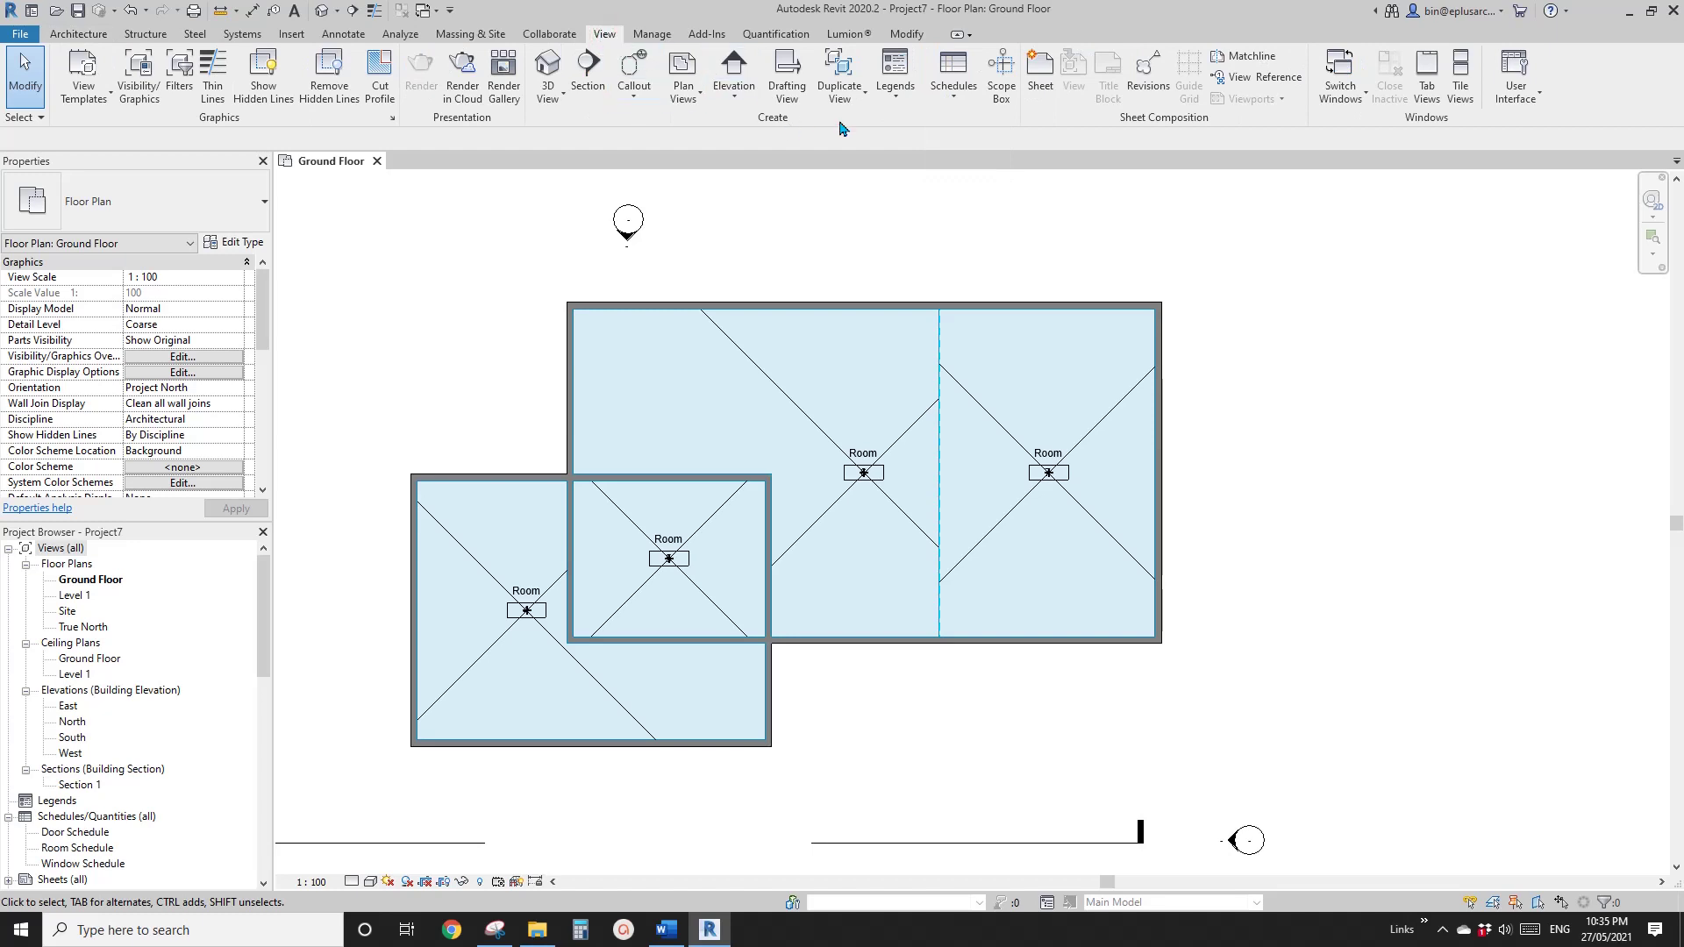
{"action": "left_click", "coordinate": [681, 98]}
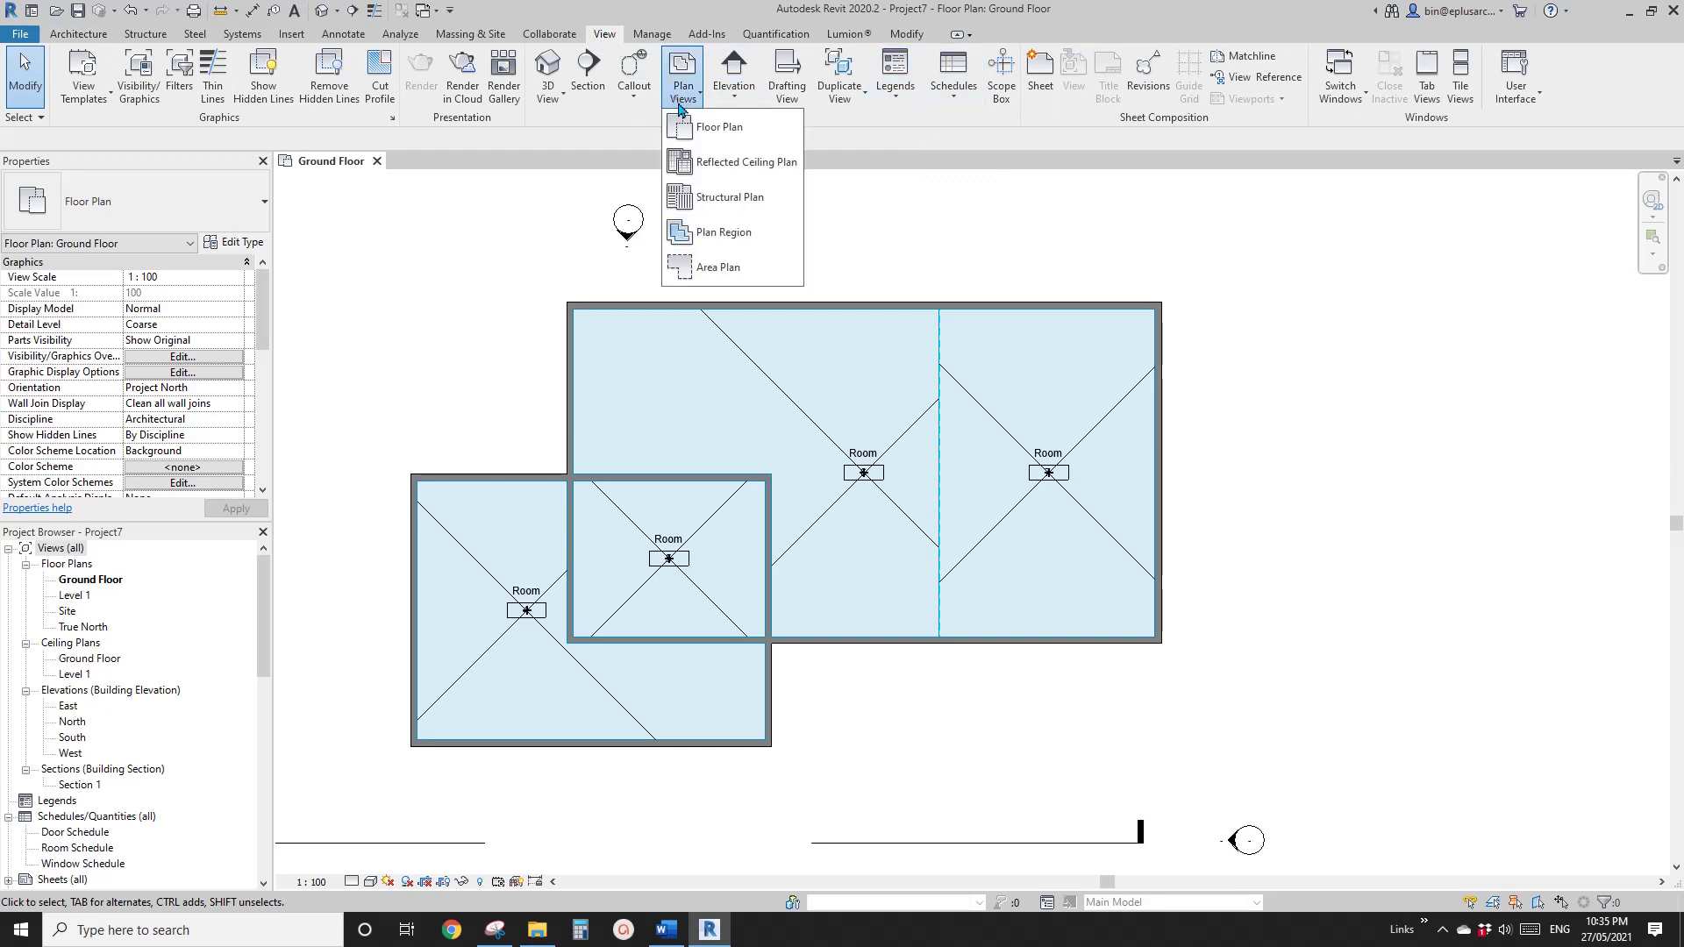
{"action": "left_click", "coordinate": [718, 268]}
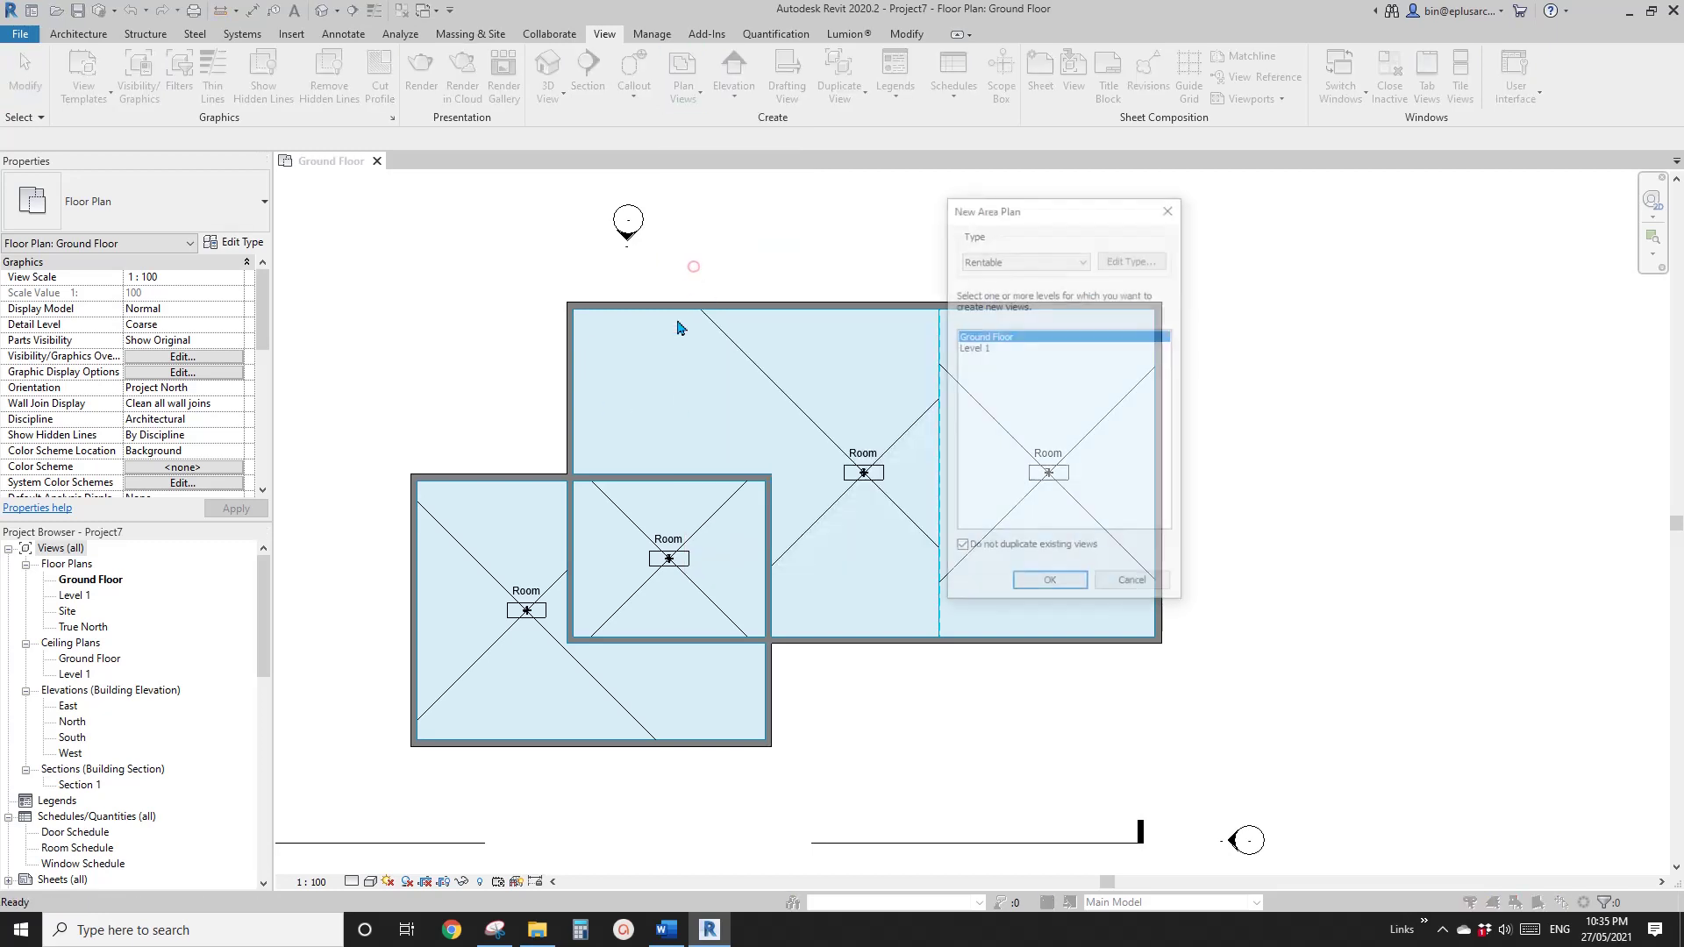
{"action": "left_click", "coordinate": [1053, 260]}
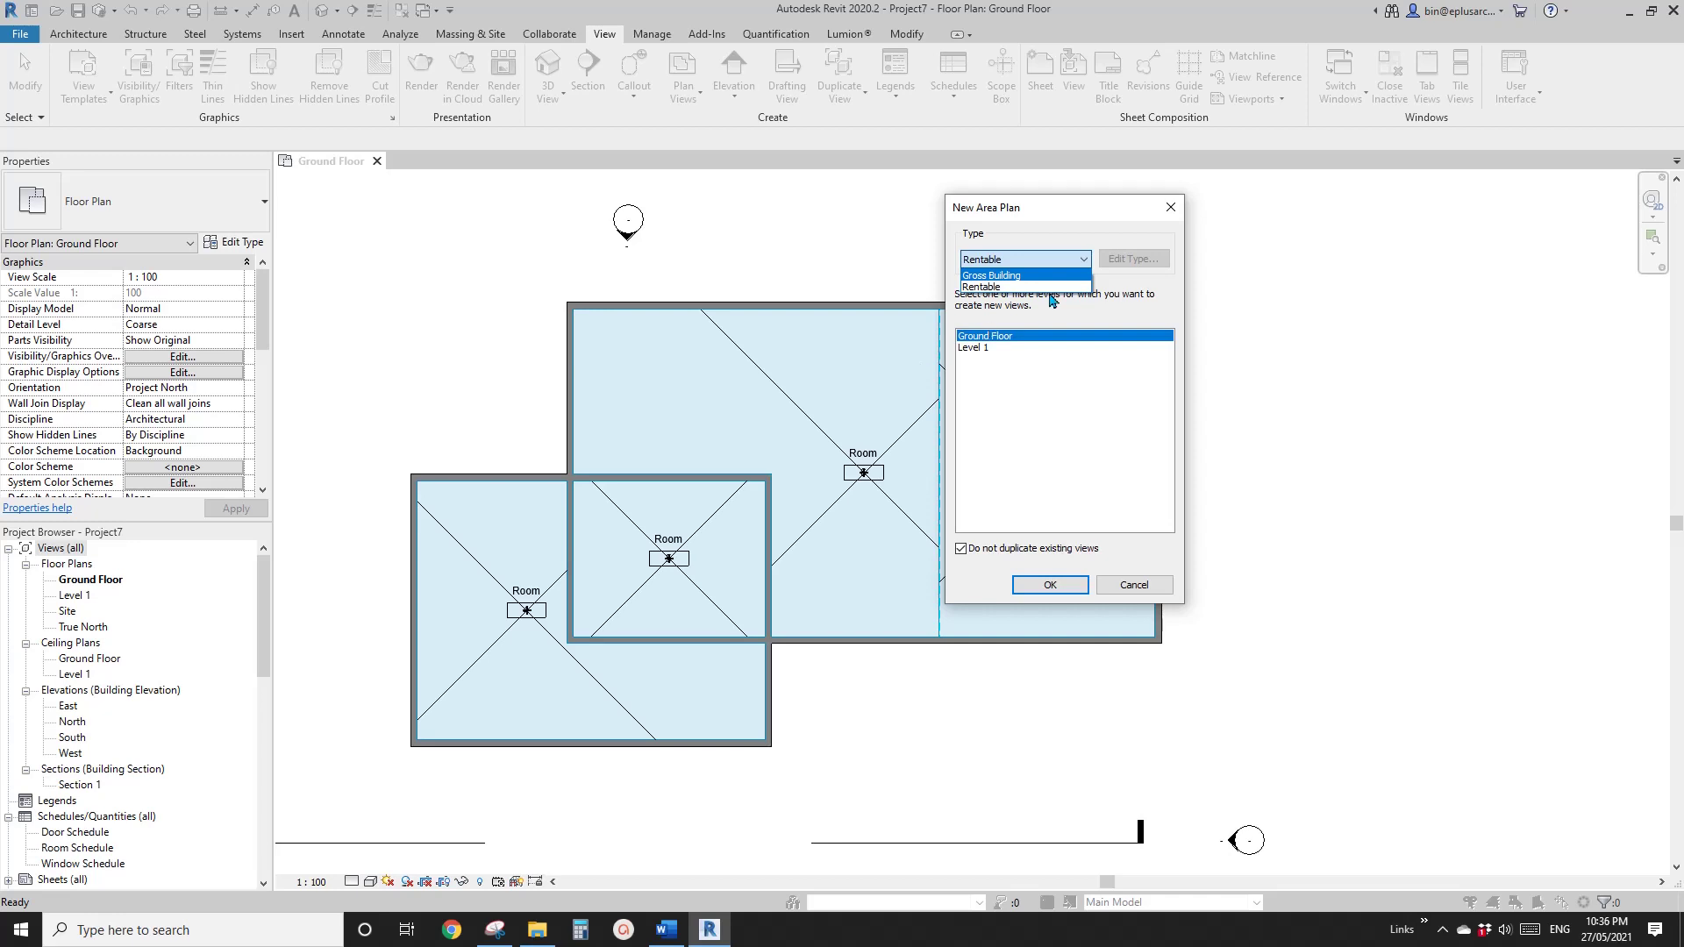
{"action": "left_click", "coordinate": [1020, 287]}
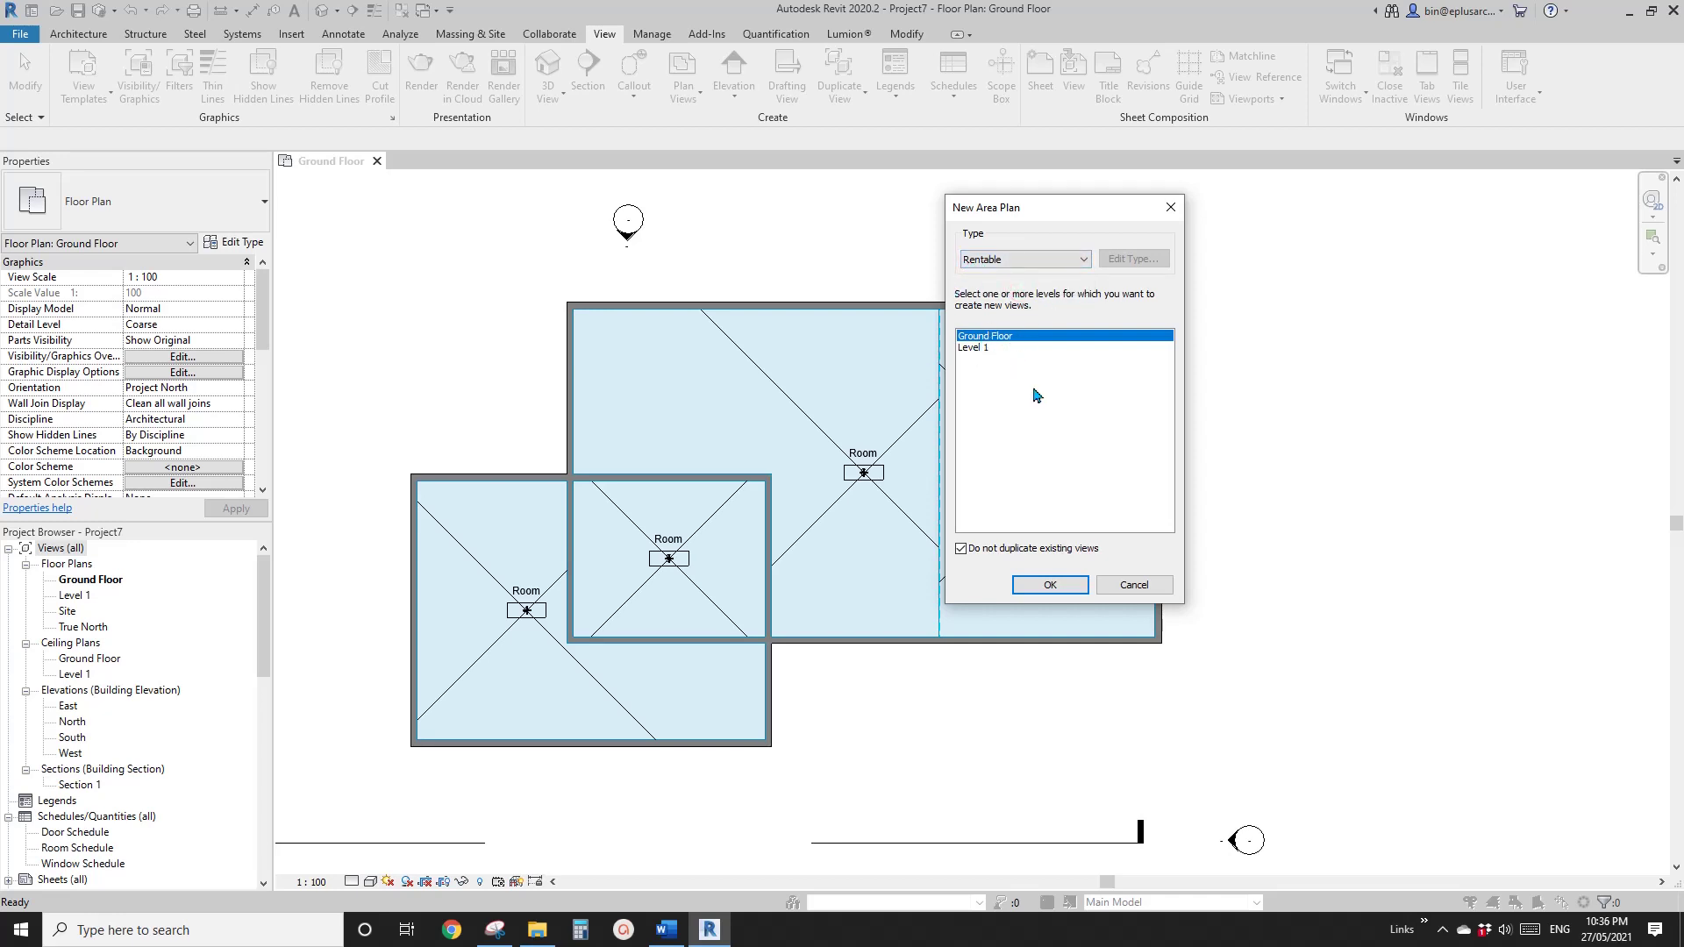
{"action": "left_click", "coordinate": [1049, 584]}
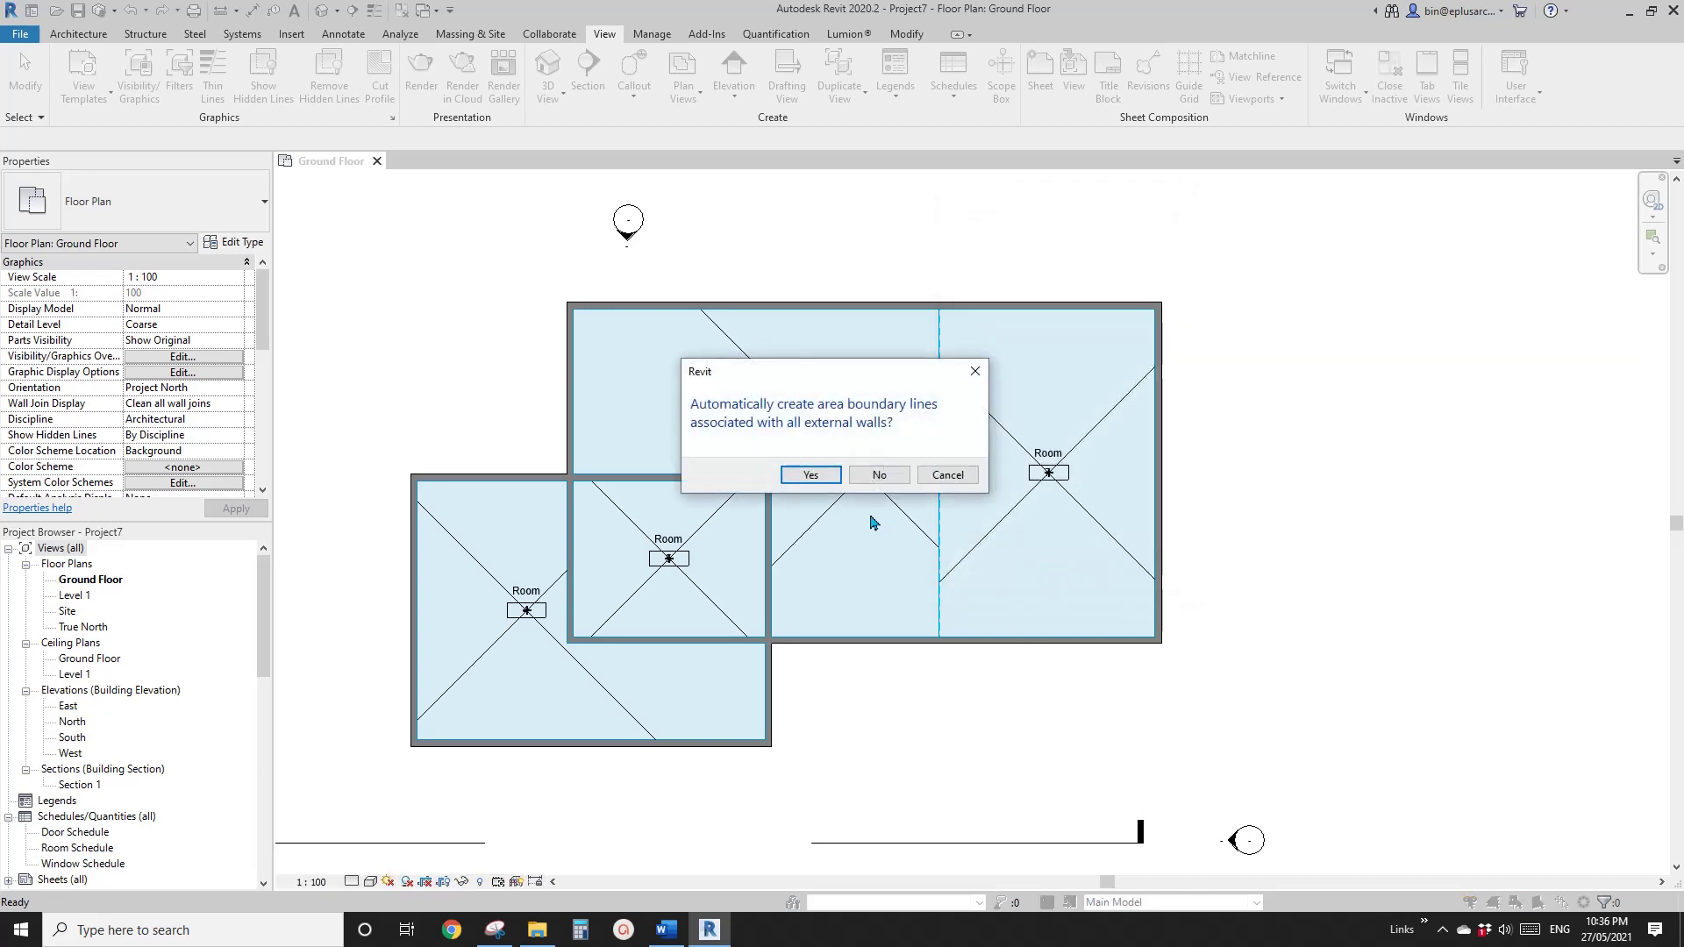
{"action": "left_click_drag", "start_coordinate": [842, 375], "coordinate": [1159, 339]}
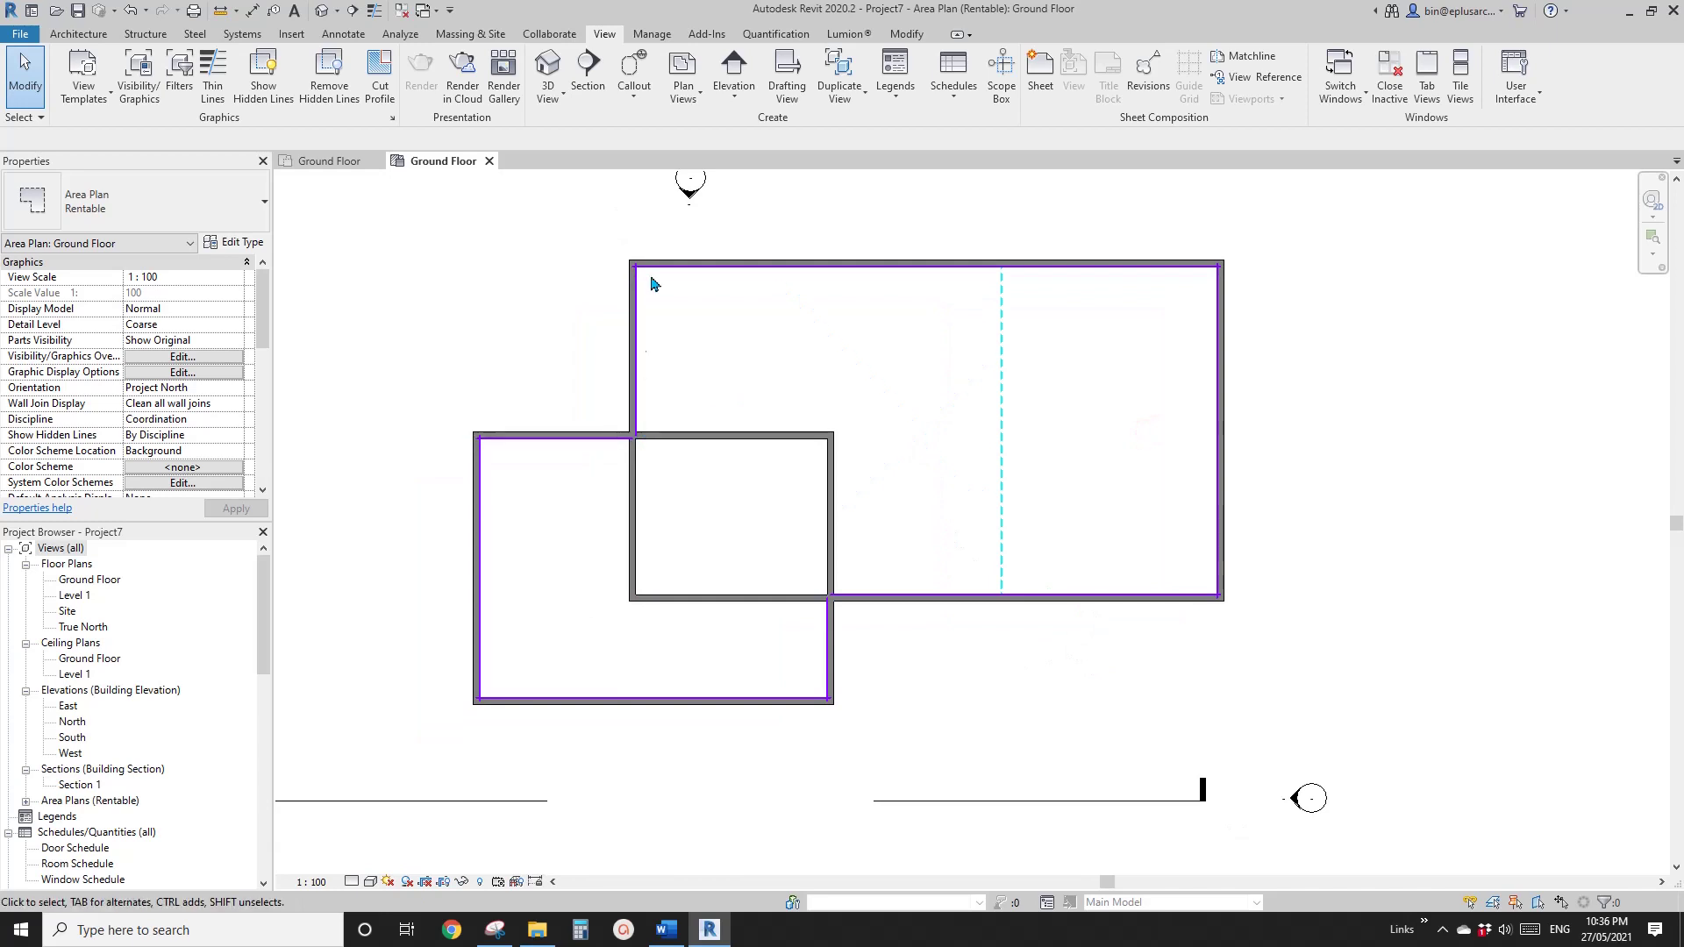
- Examine the area boundary lines along the external walls in the Rentable area plan
{"action": "scroll", "coordinate": [651, 281], "scroll_direction": "up", "scroll_amount": 5}
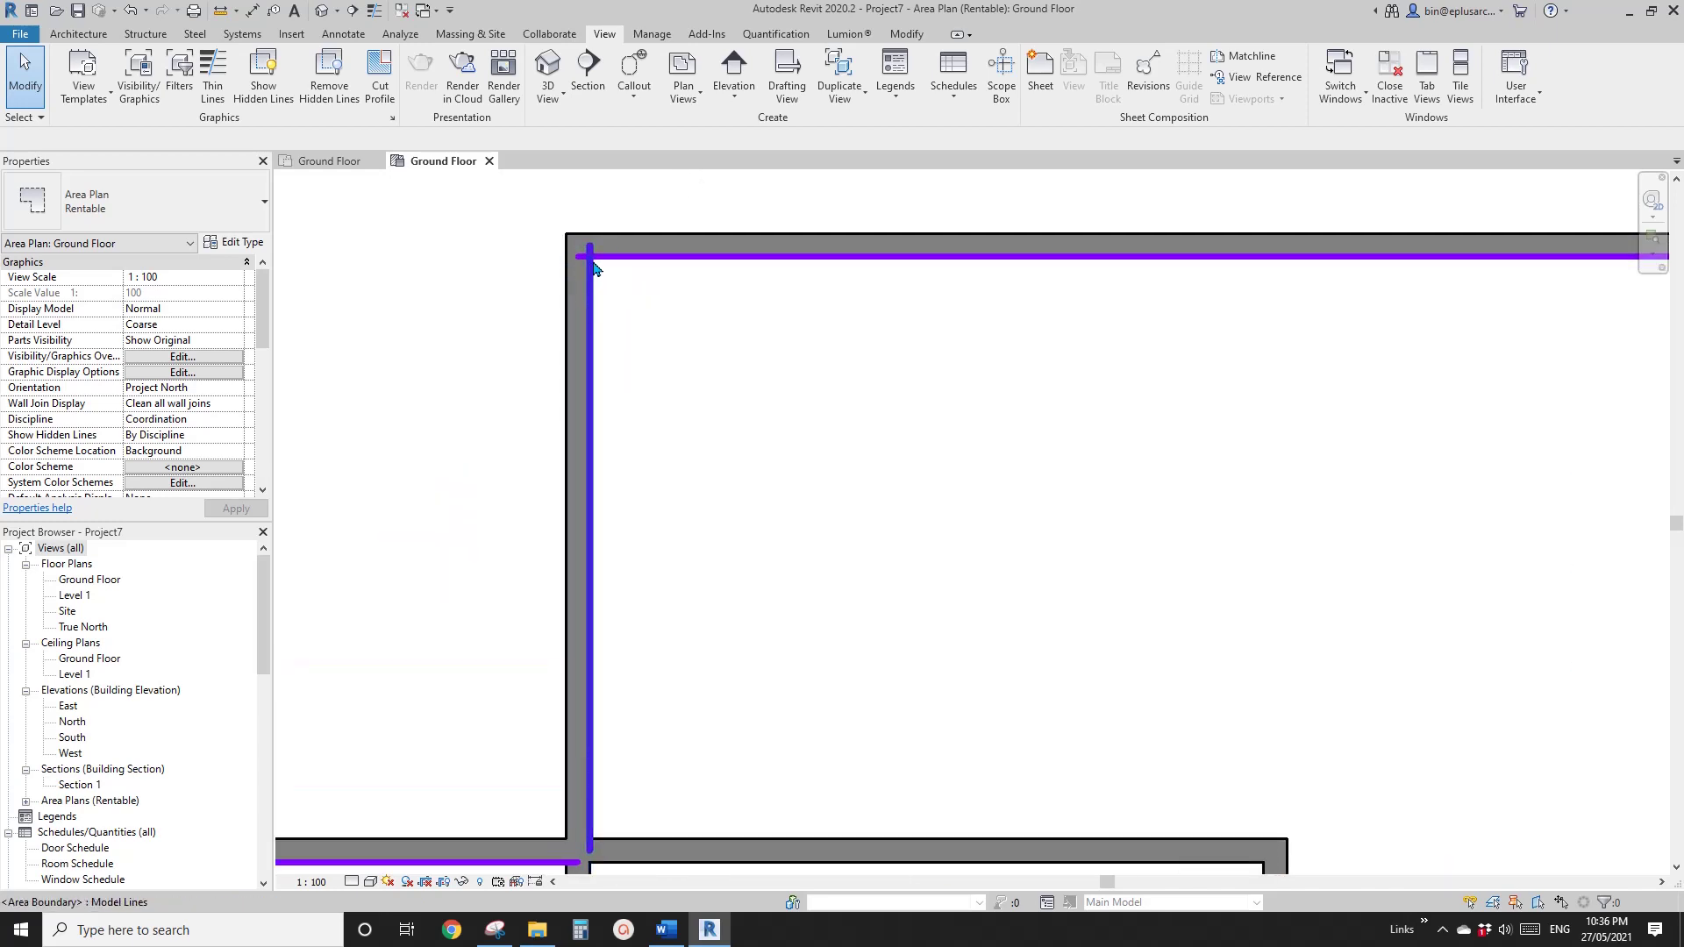
{"action": "left_click", "coordinate": [688, 266]}
{"action": "scroll", "coordinate": [687, 266], "scroll_direction": "down", "scroll_amount": 2}
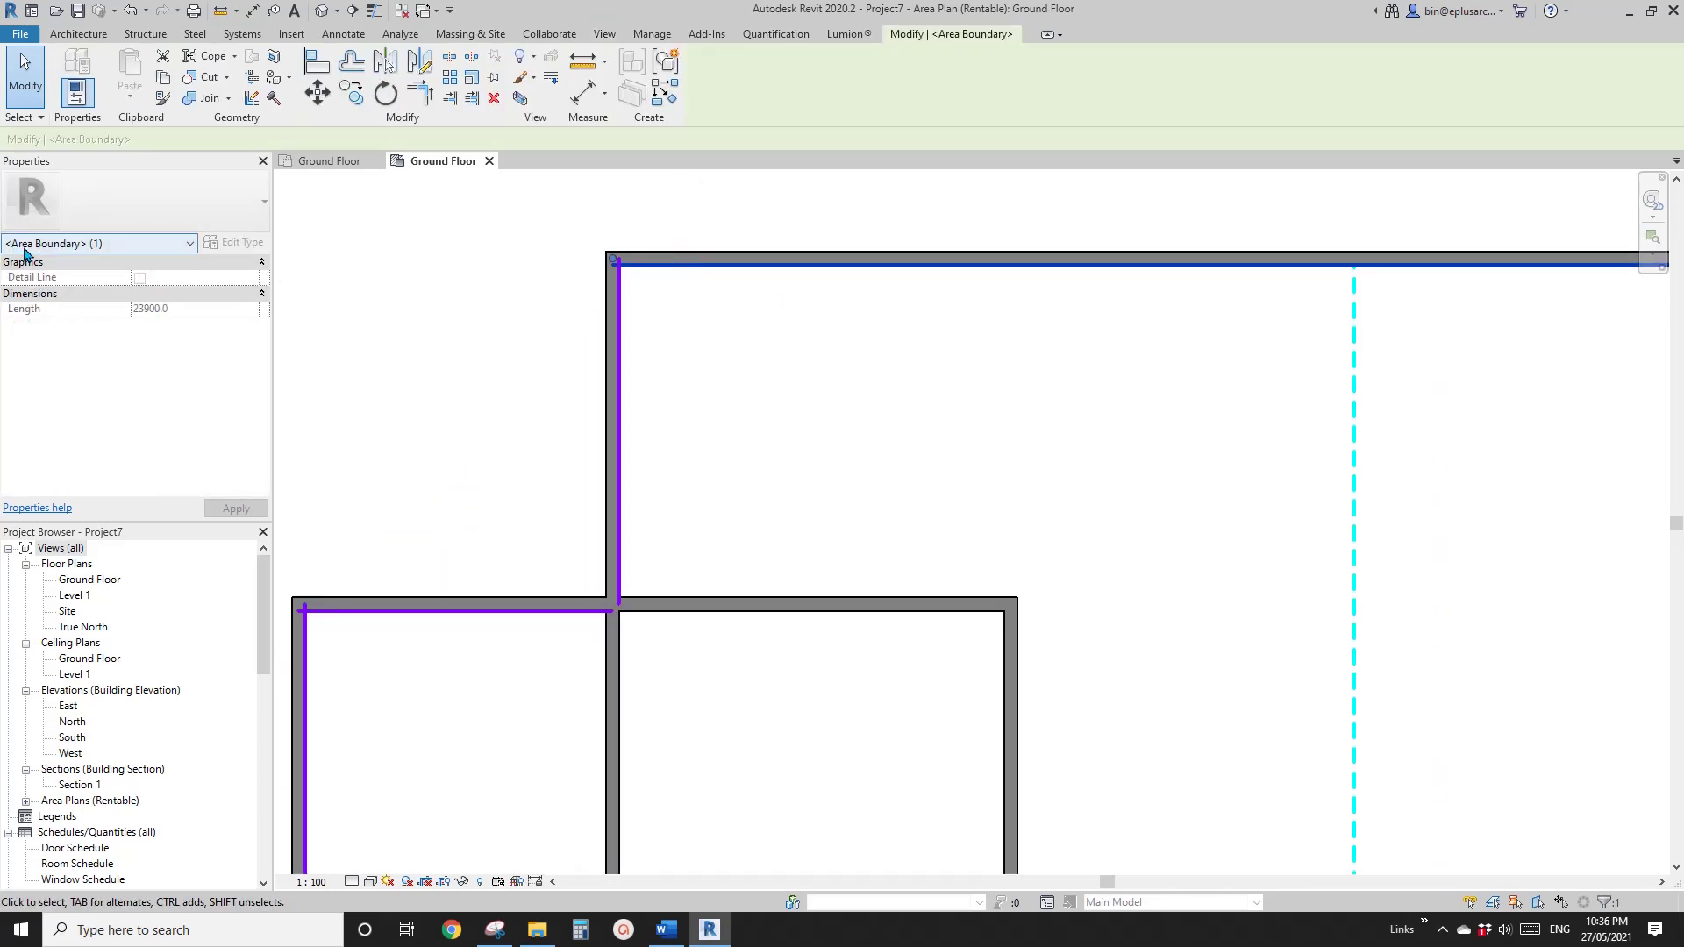
{"action": "scroll", "coordinate": [902, 319], "scroll_direction": "down", "scroll_amount": 4}
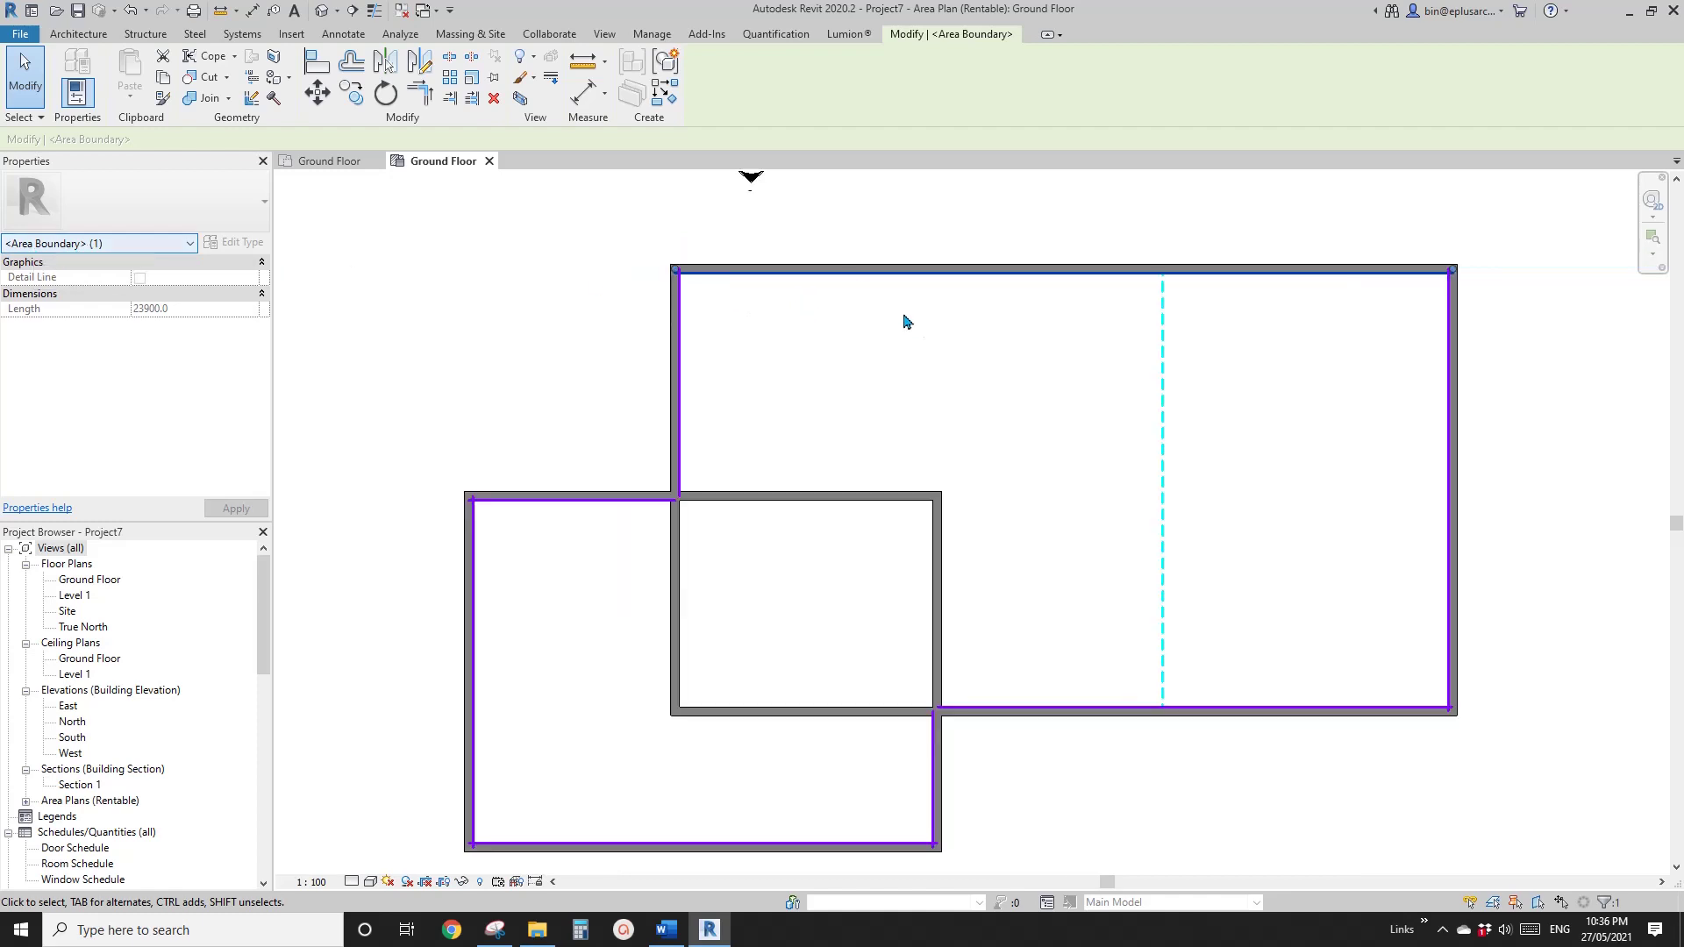
{"action": "key", "text": "Escape"}
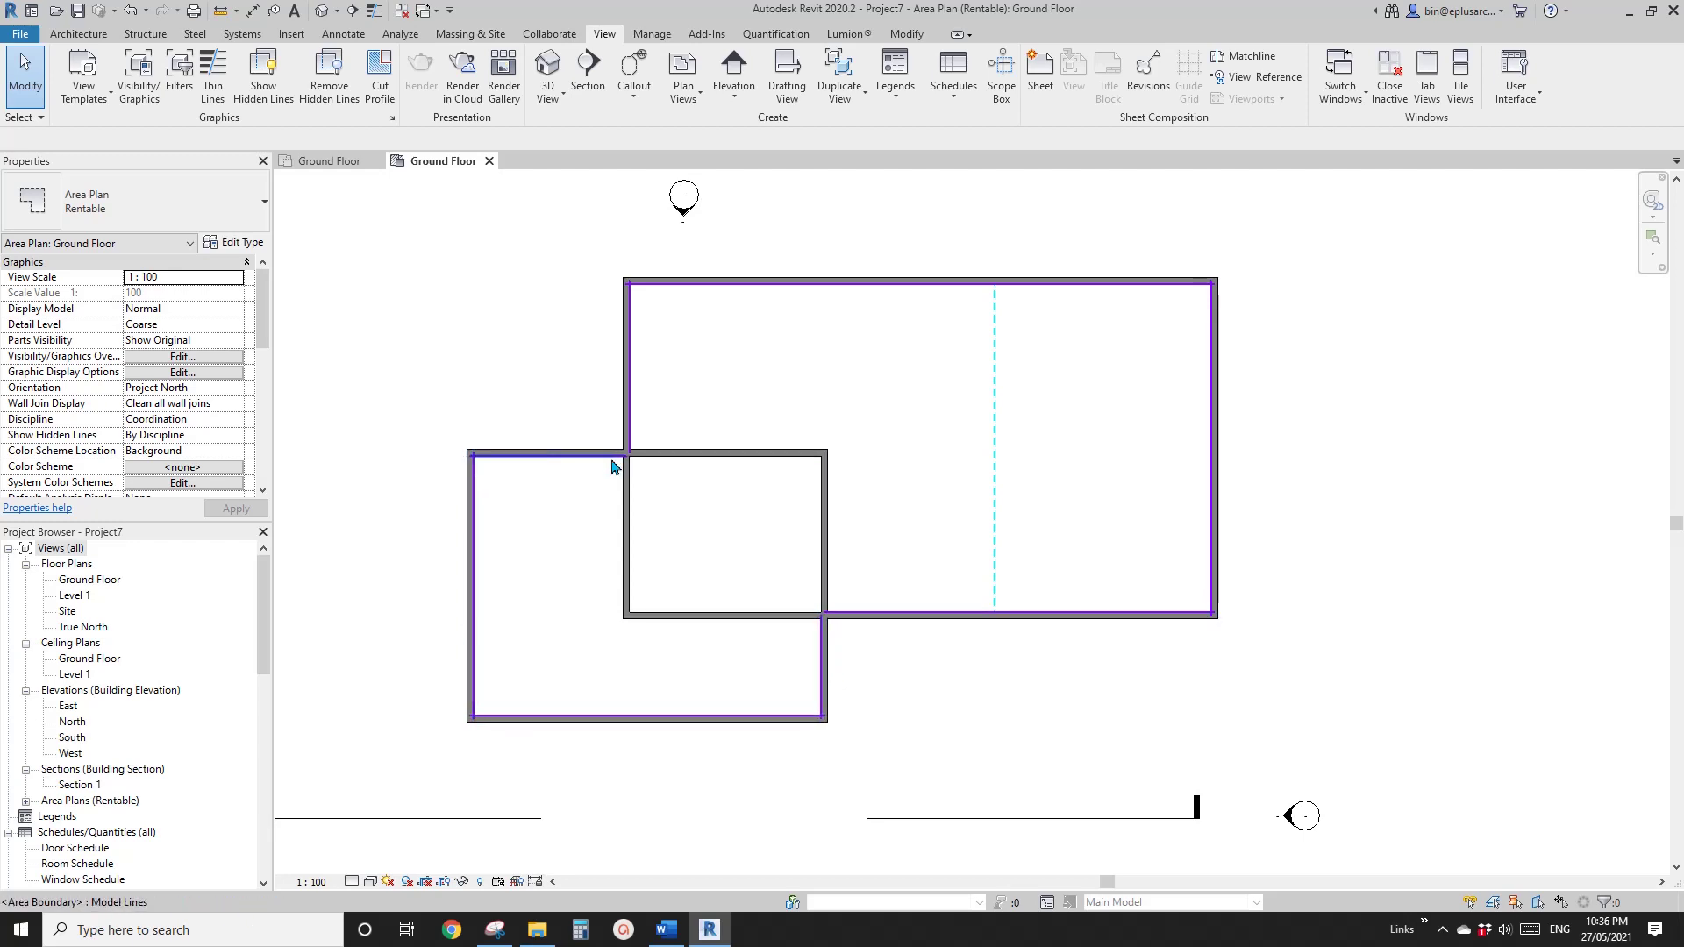
{"action": "middle_click_drag", "start_coordinate": [993, 591], "coordinate": [984, 604]}
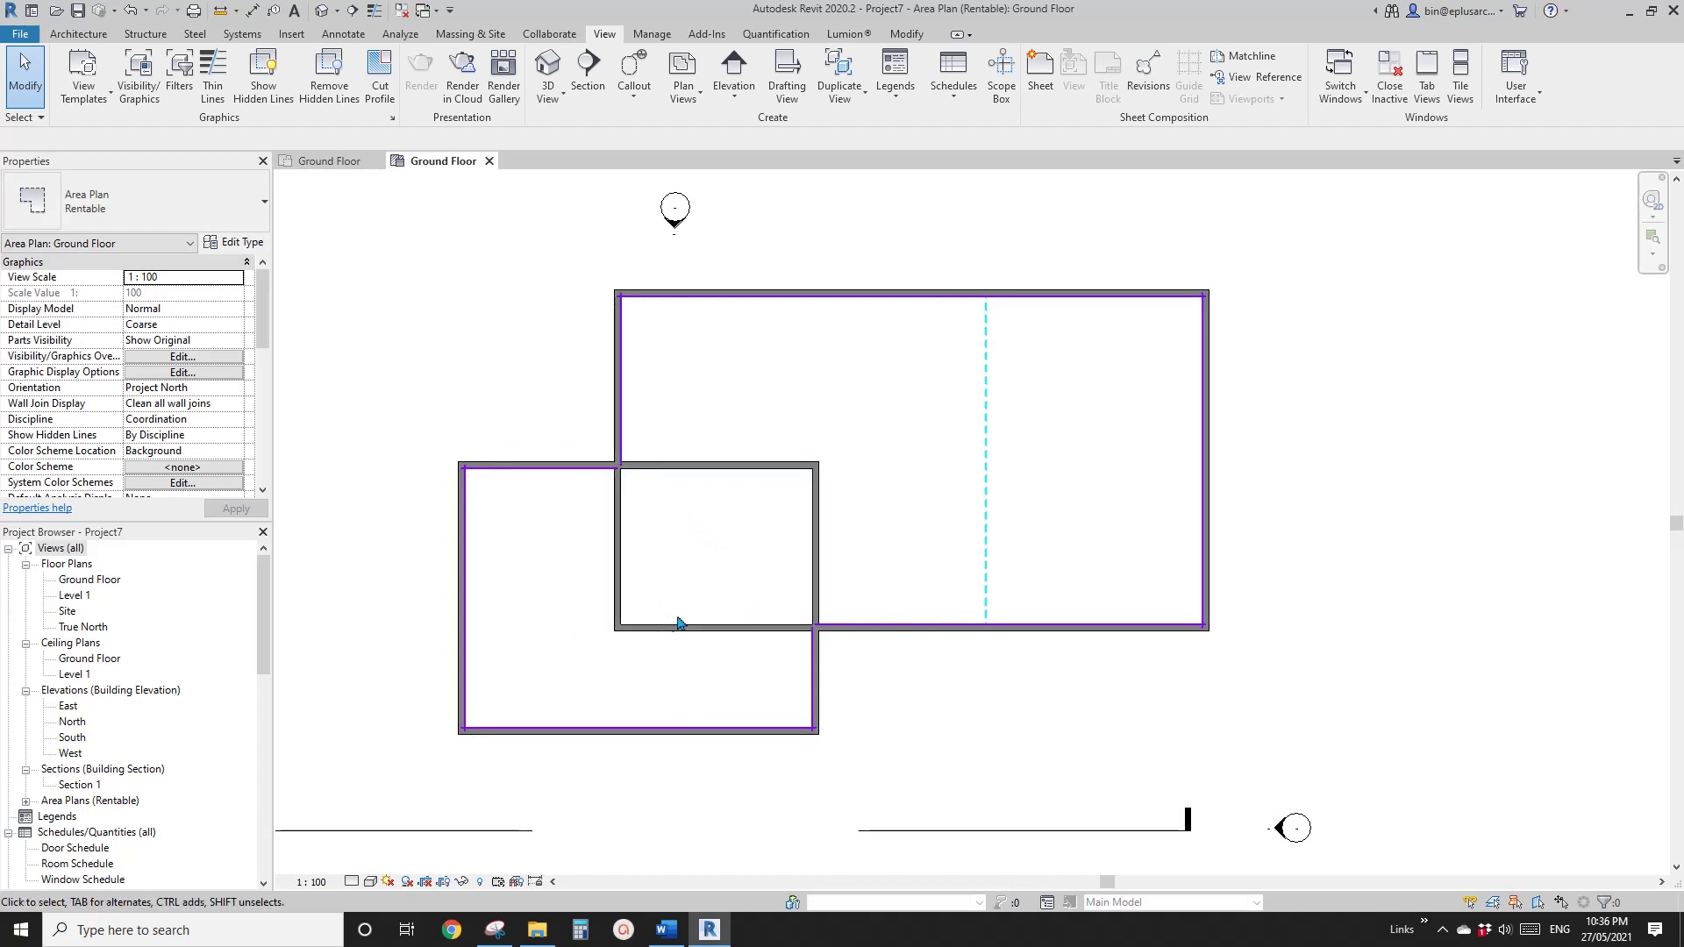
{"action": "scroll", "coordinate": [1226, 634], "scroll_direction": "up", "scroll_amount": 3}
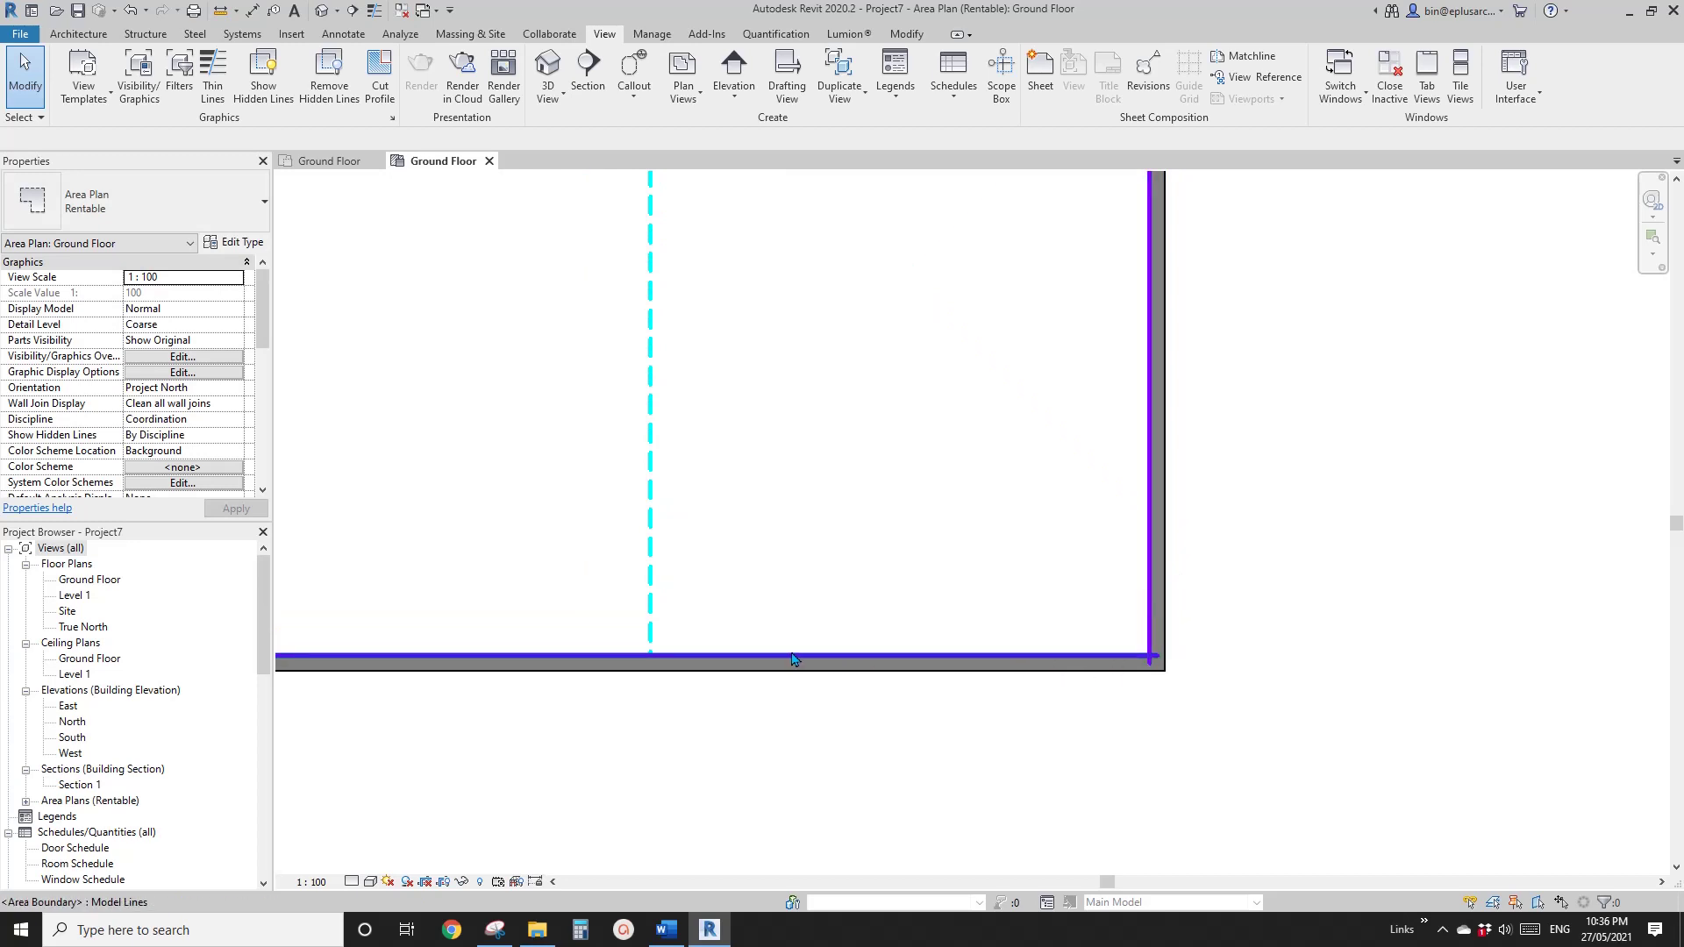
{"action": "middle_click_drag", "start_coordinate": [792, 659], "coordinate": [1243, 611]}
{"action": "scroll", "coordinate": [884, 681], "scroll_direction": "down", "scroll_amount": 2}
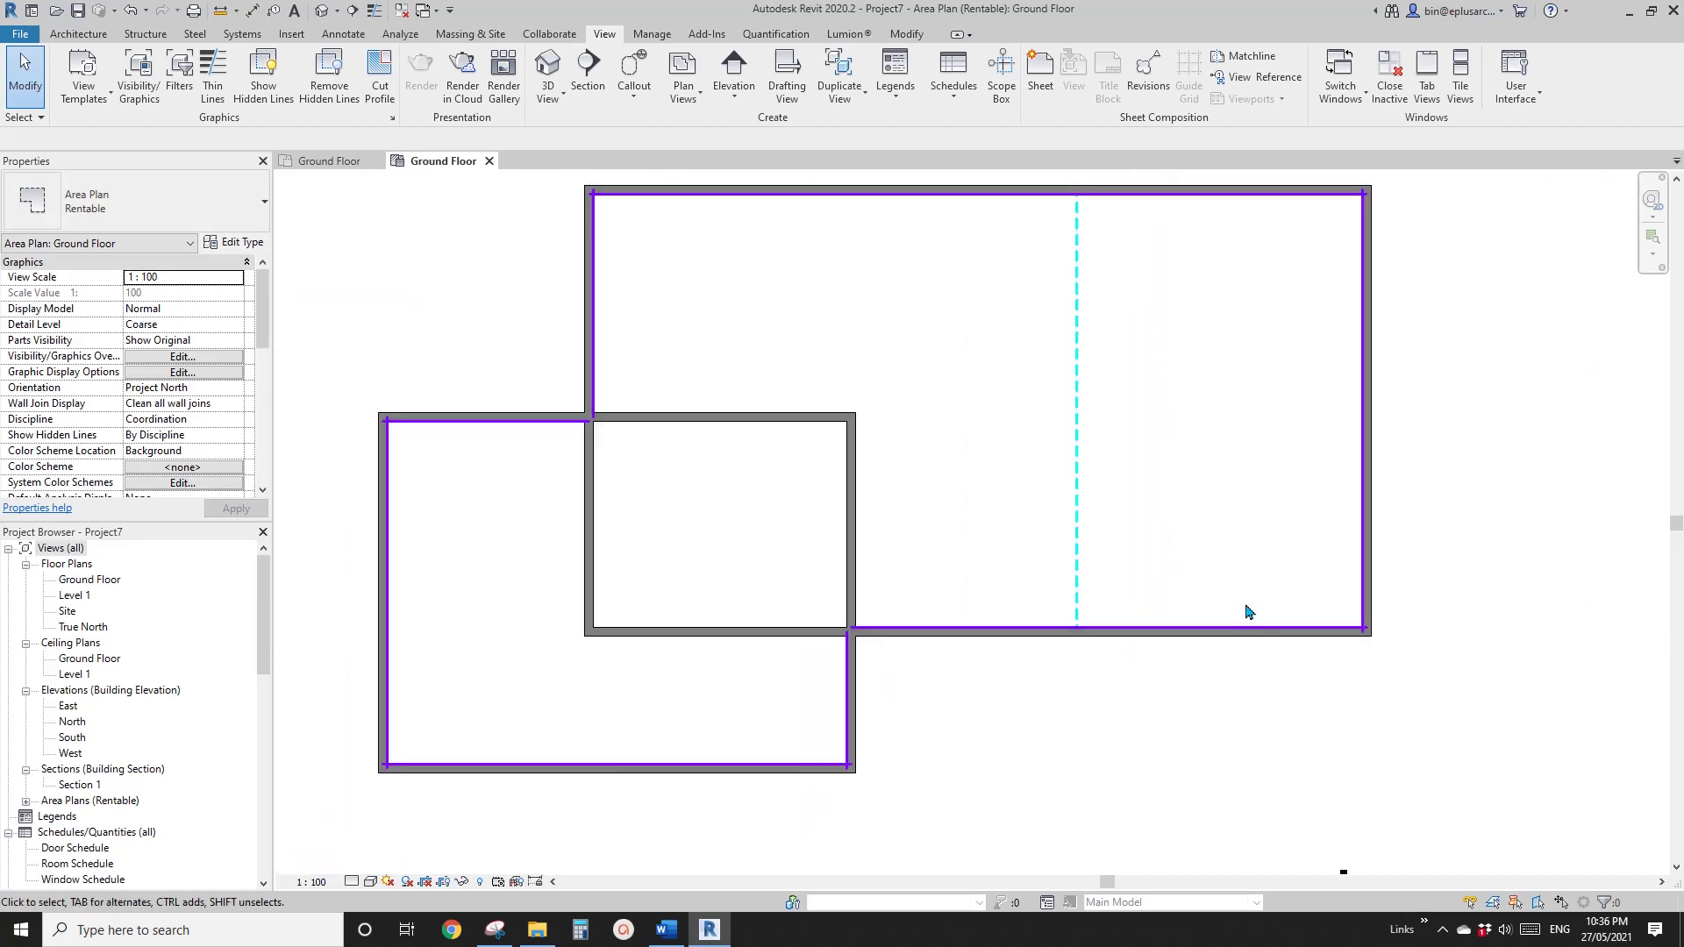
{"action": "scroll", "coordinate": [1166, 561], "scroll_direction": "down", "scroll_amount": 2}
{"action": "middle_click_drag", "start_coordinate": [1157, 556], "coordinate": [1103, 552]}
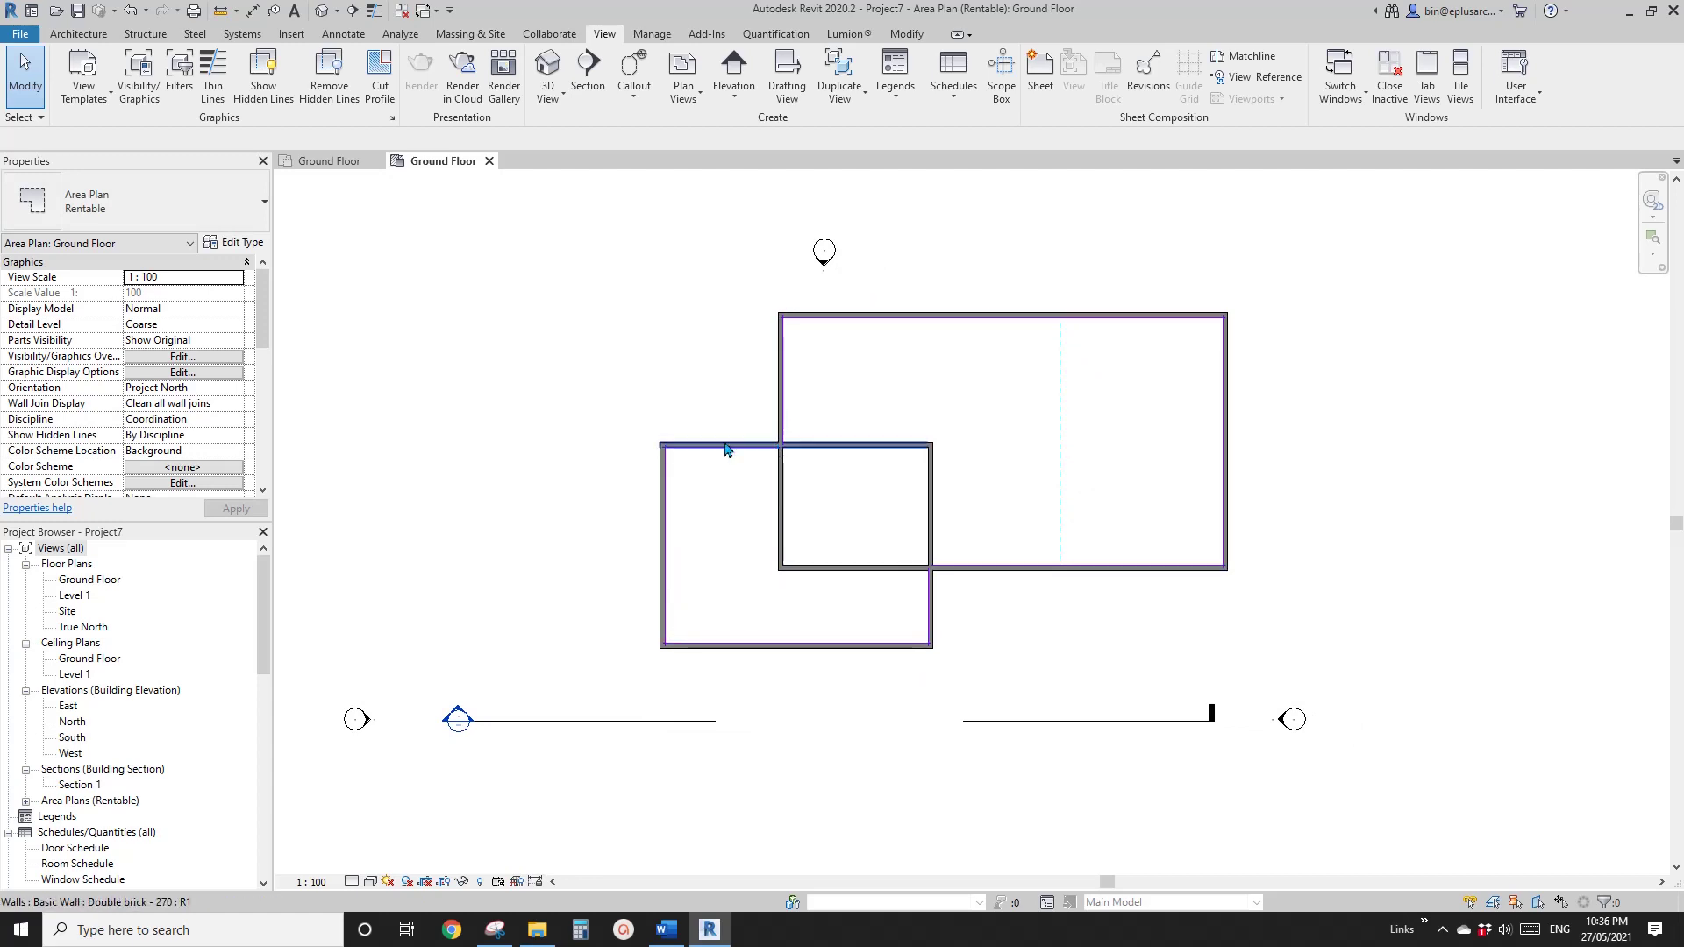
{"action": "middle_click_drag", "start_coordinate": [945, 537], "coordinate": [925, 554]}
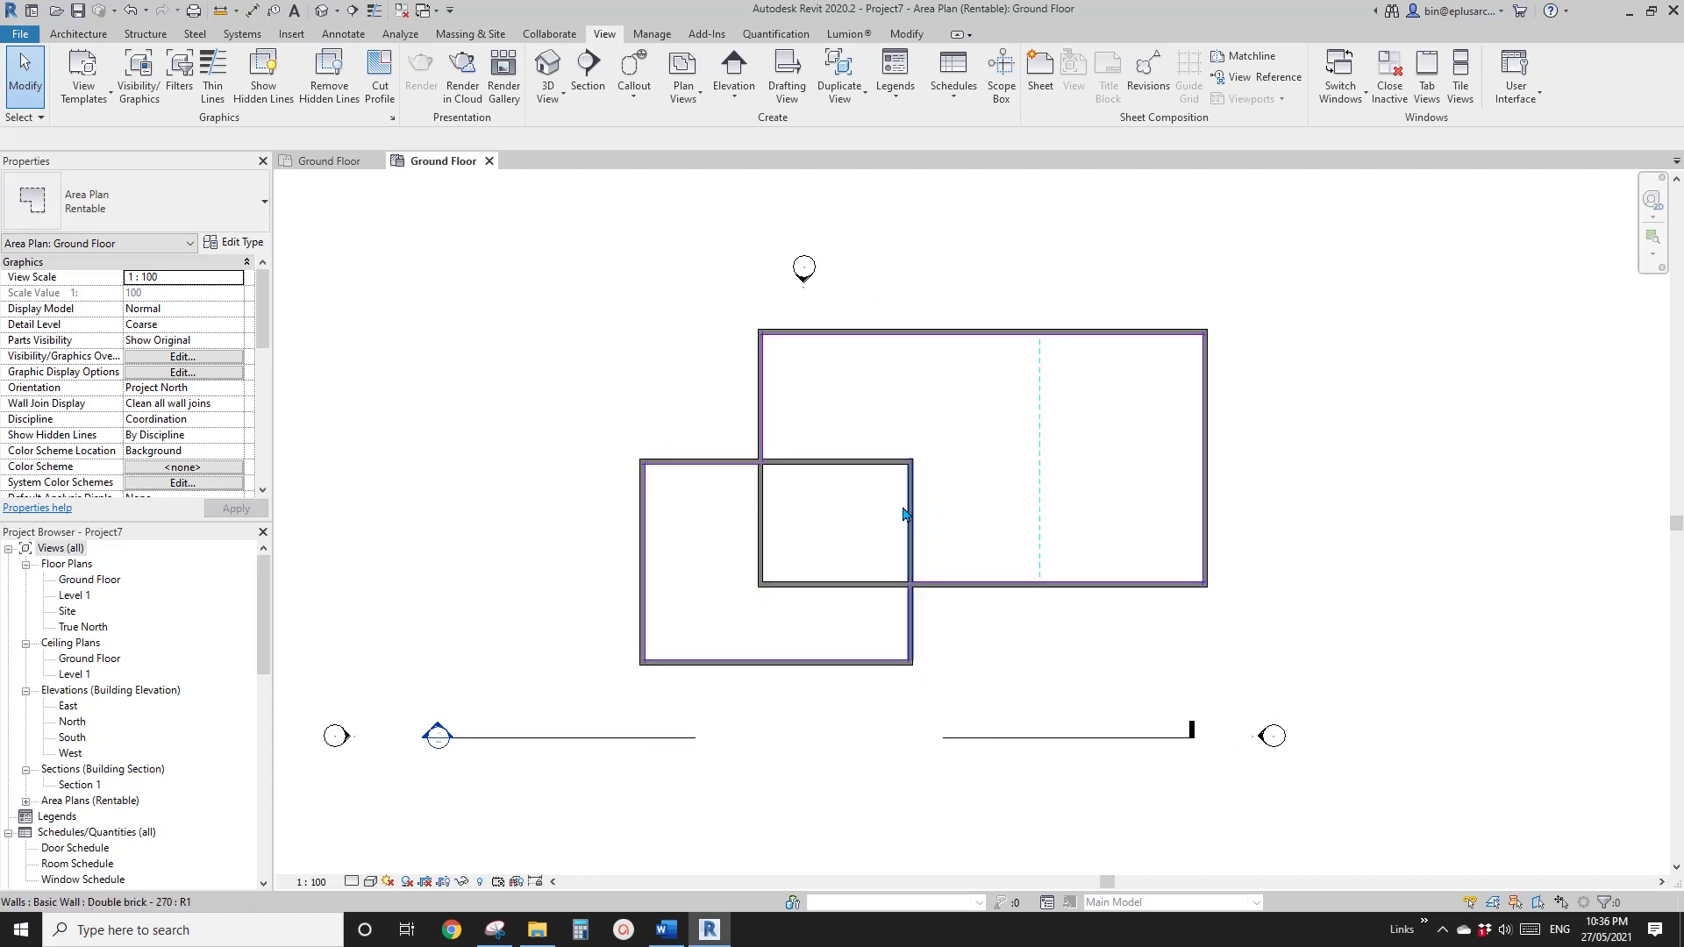
- Place a tagged area inside the external wall boundary, between the overlapping square and the dashed separation line
{"action": "left_click", "coordinate": [86, 37]}
{"action": "left_click", "coordinate": [946, 95]}
{"action": "left_click", "coordinate": [962, 162]}
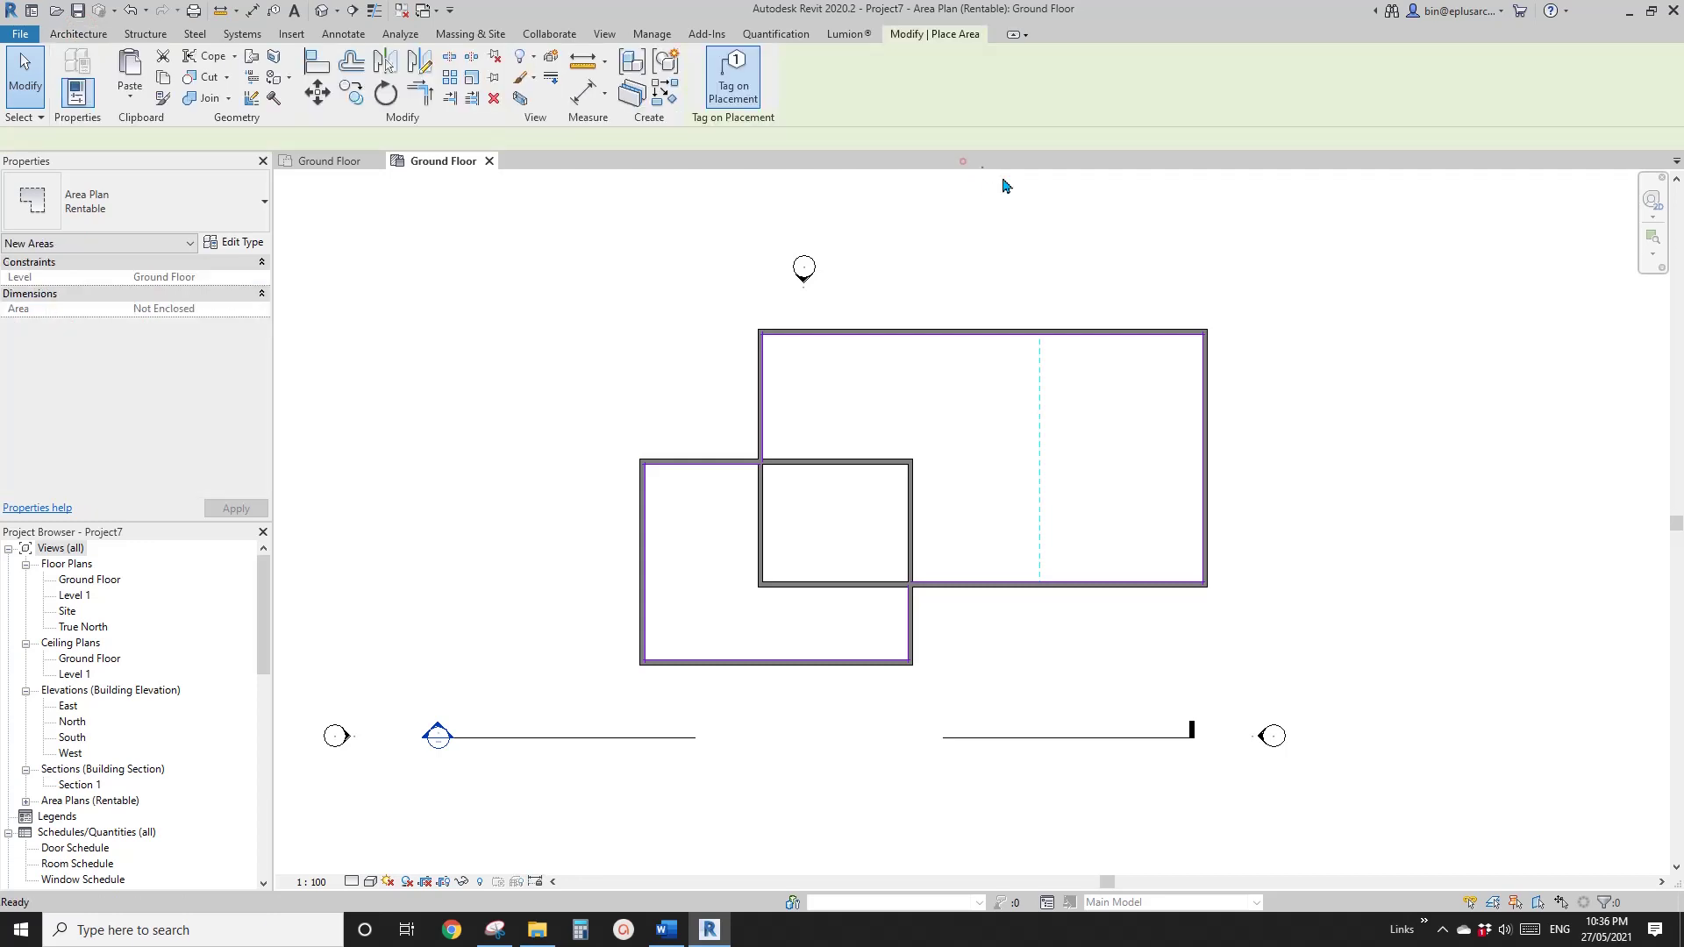
{"action": "left_click", "coordinate": [947, 471]}
{"action": "key", "text": "Escape"}
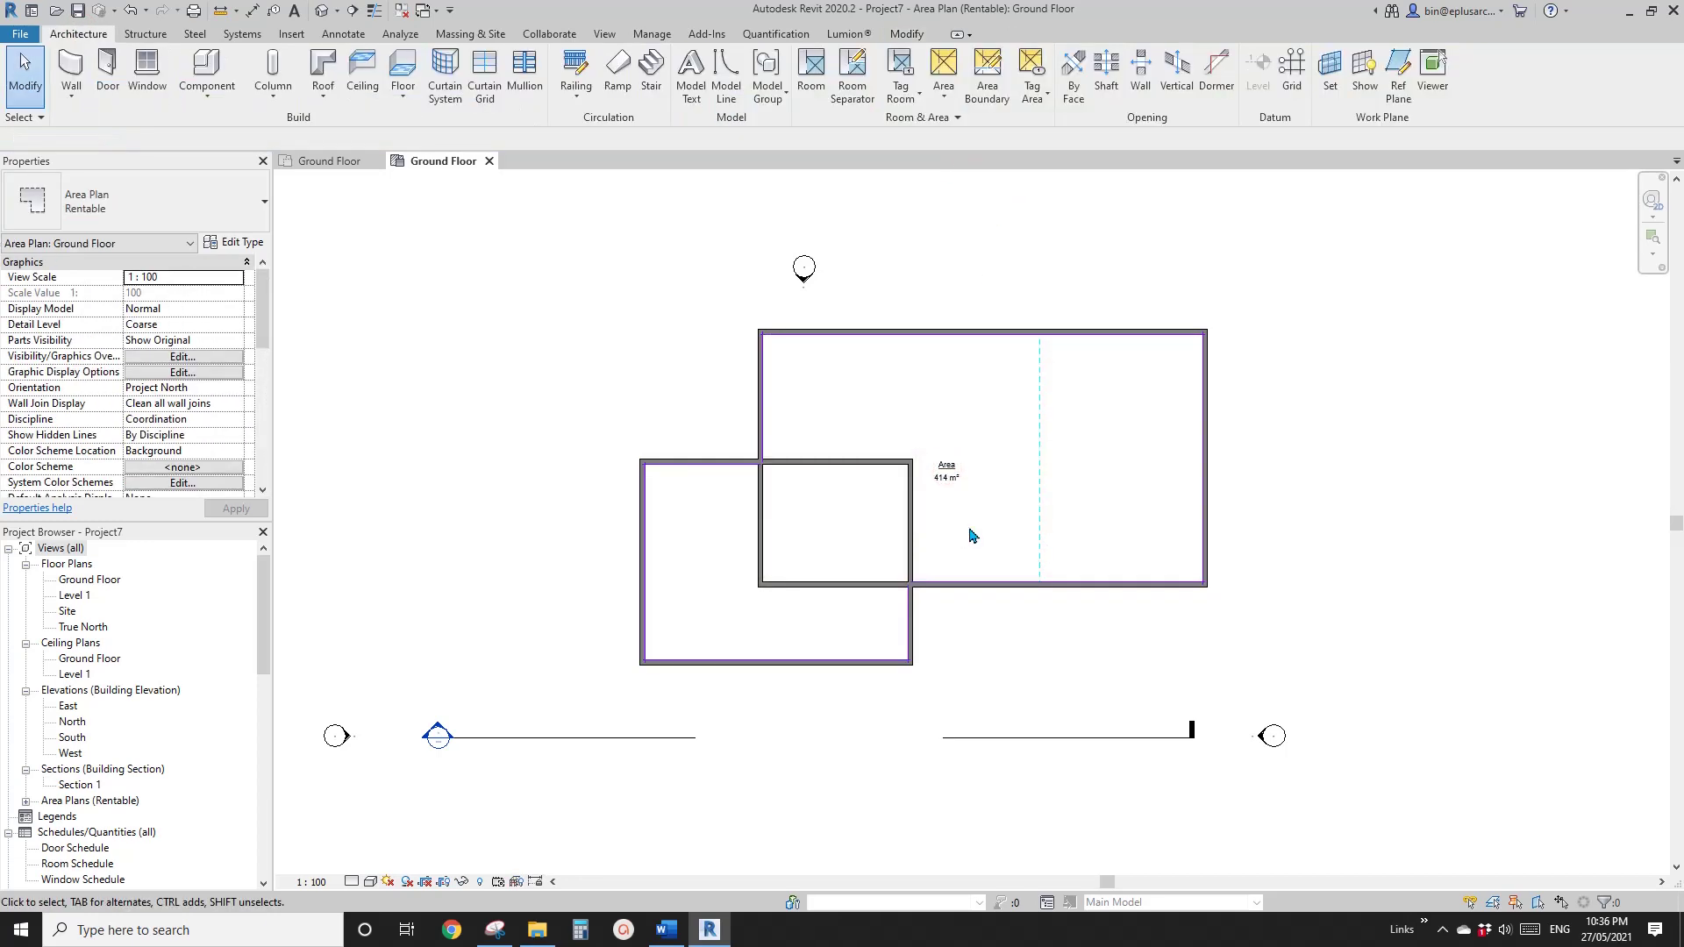
{"action": "scroll", "coordinate": [967, 533], "scroll_direction": "up", "scroll_amount": 1}
{"action": "middle_click_drag", "start_coordinate": [957, 493], "coordinate": [913, 500]}
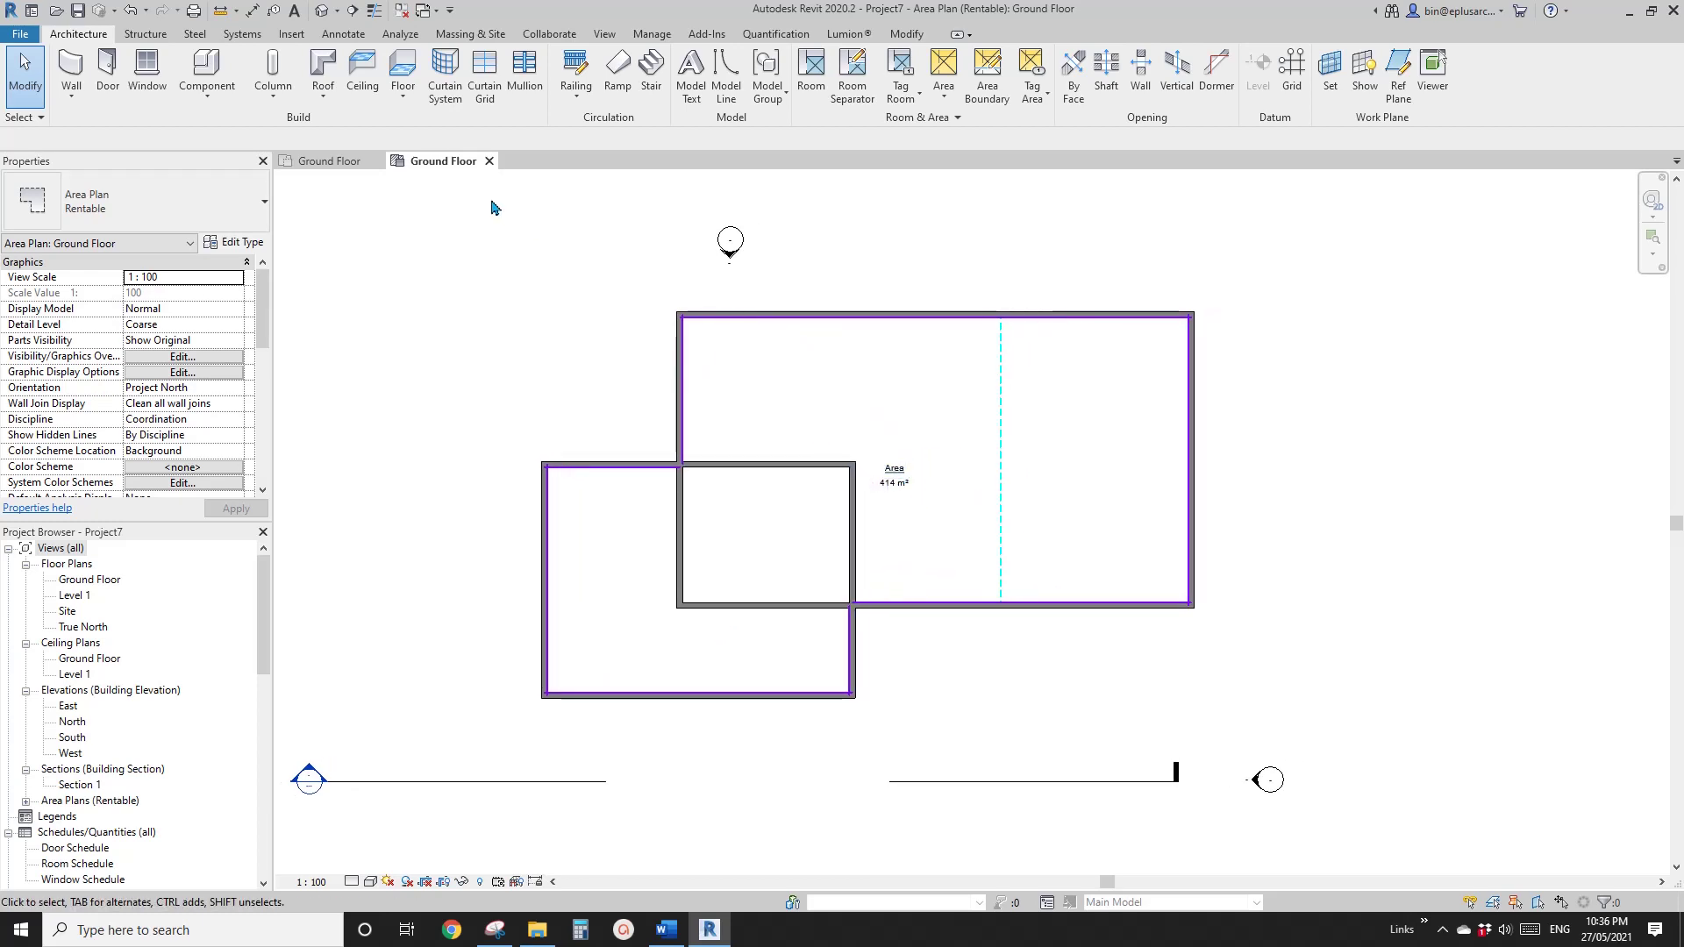
- Switch back to the Ground Floor floor plan and review its rooms
{"action": "left_click", "coordinate": [331, 163]}
{"action": "scroll", "coordinate": [747, 474], "scroll_direction": "up", "scroll_amount": 1}
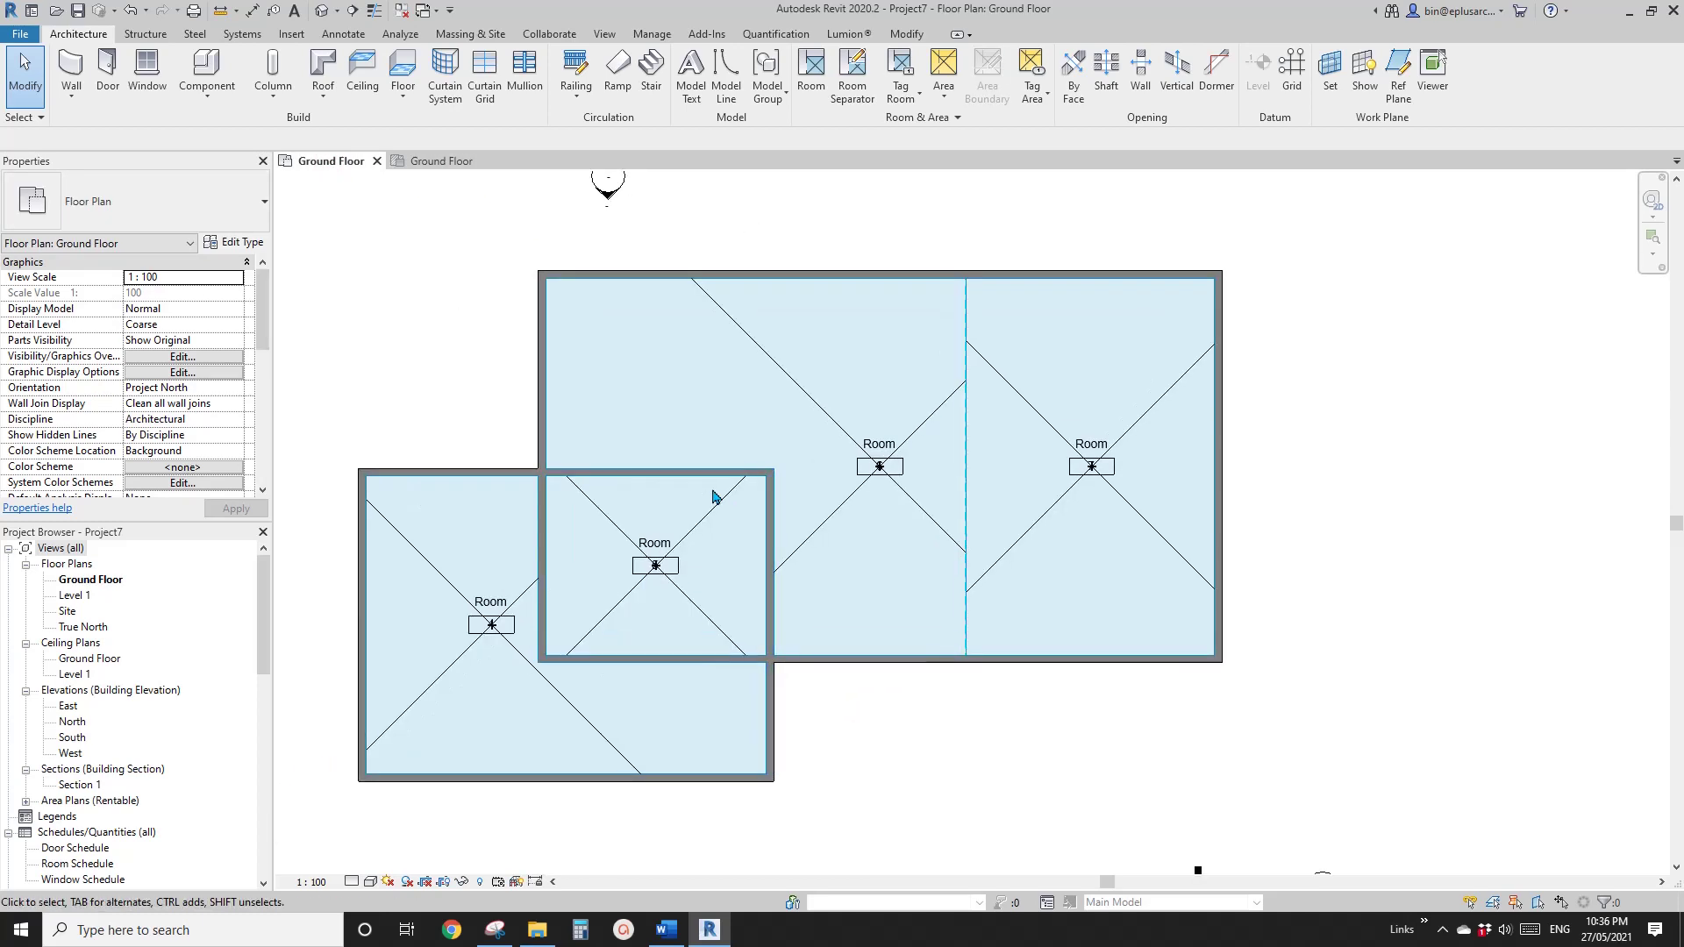
{"action": "scroll", "coordinate": [755, 471], "scroll_direction": "up", "scroll_amount": 1}
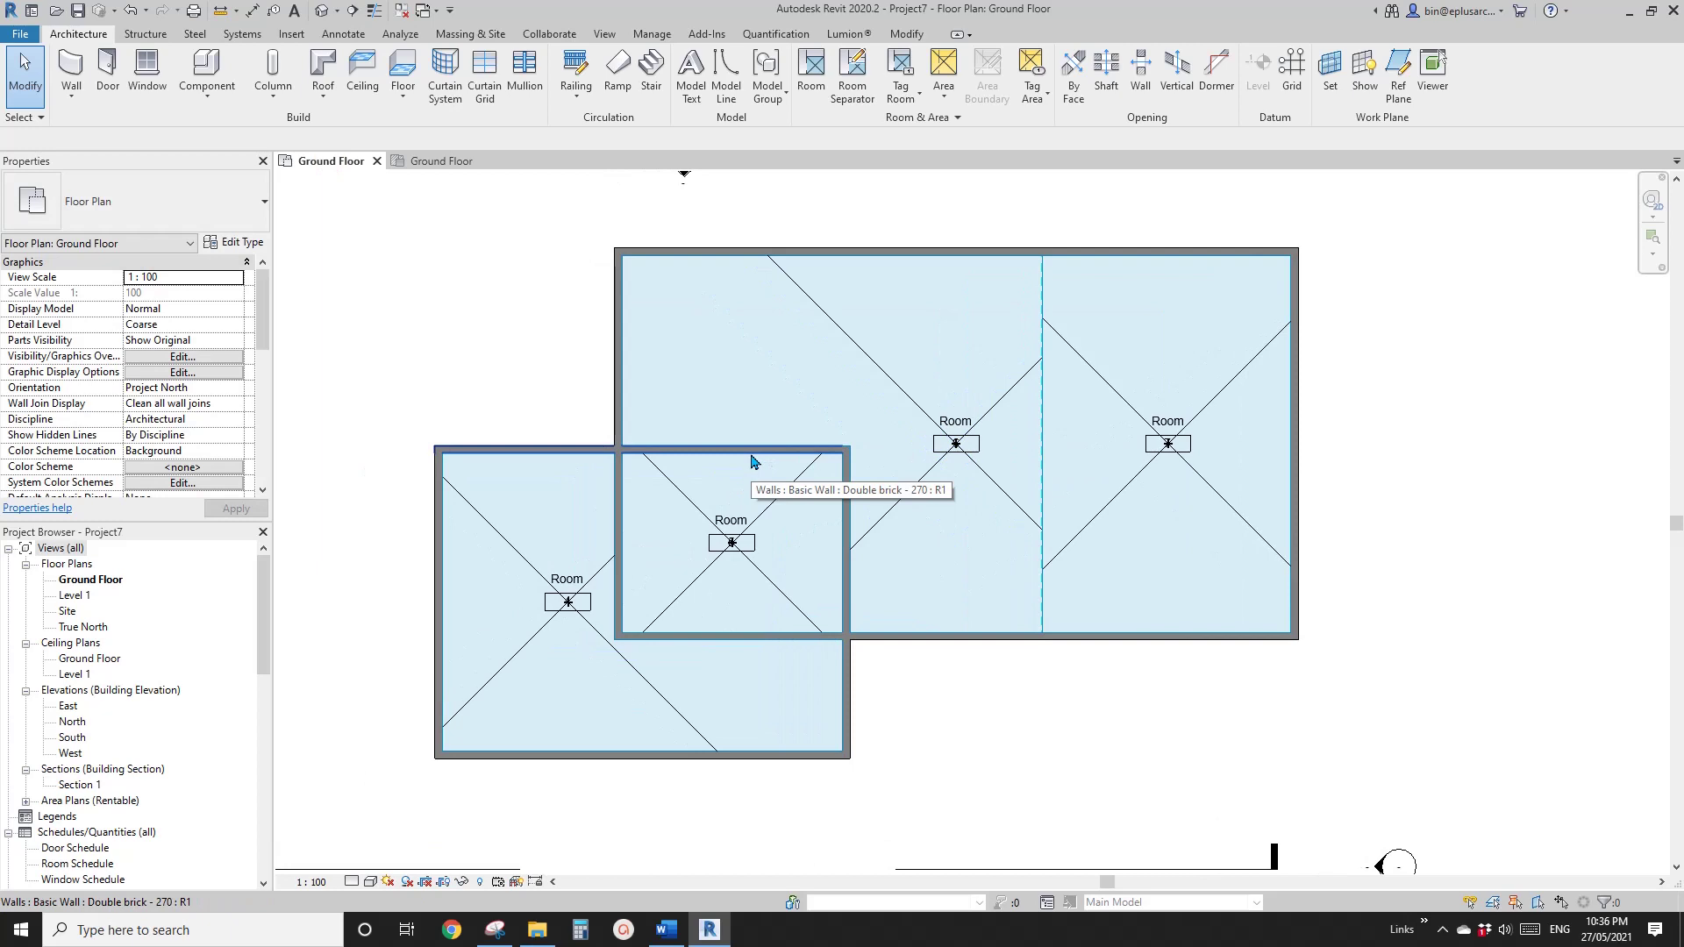
- Check the Room Bounding setting of the overlapping square's upper wall
{"action": "middle_click_drag", "start_coordinate": [803, 464], "coordinate": [799, 466]}
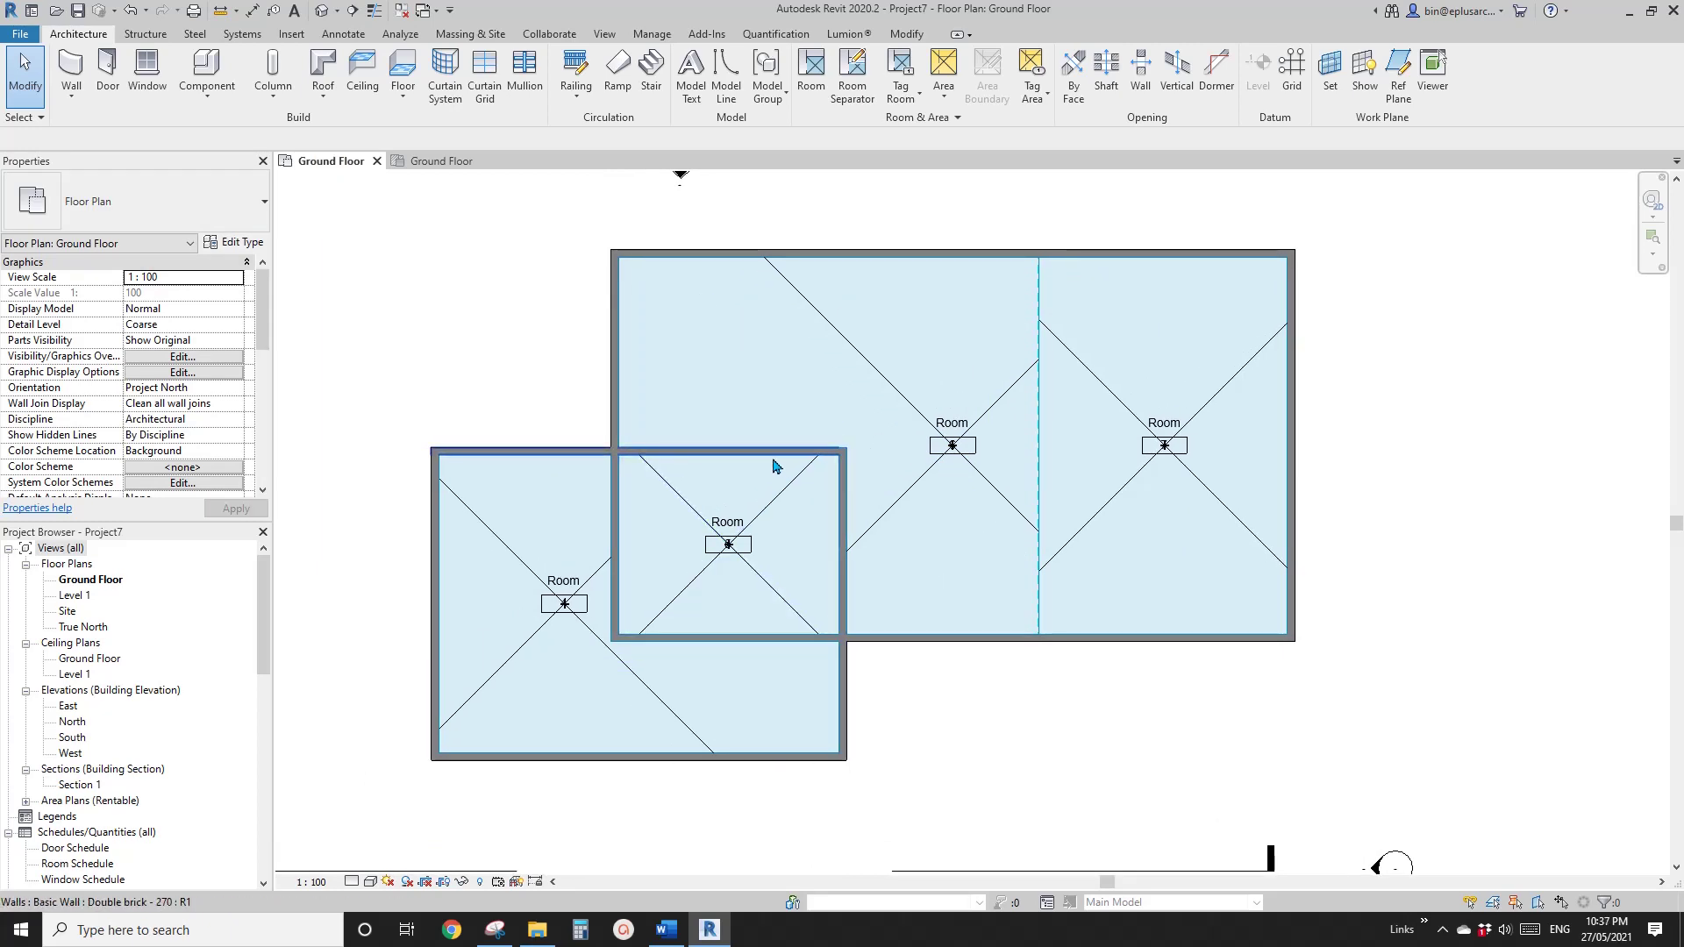
{"action": "left_click", "coordinate": [758, 455]}
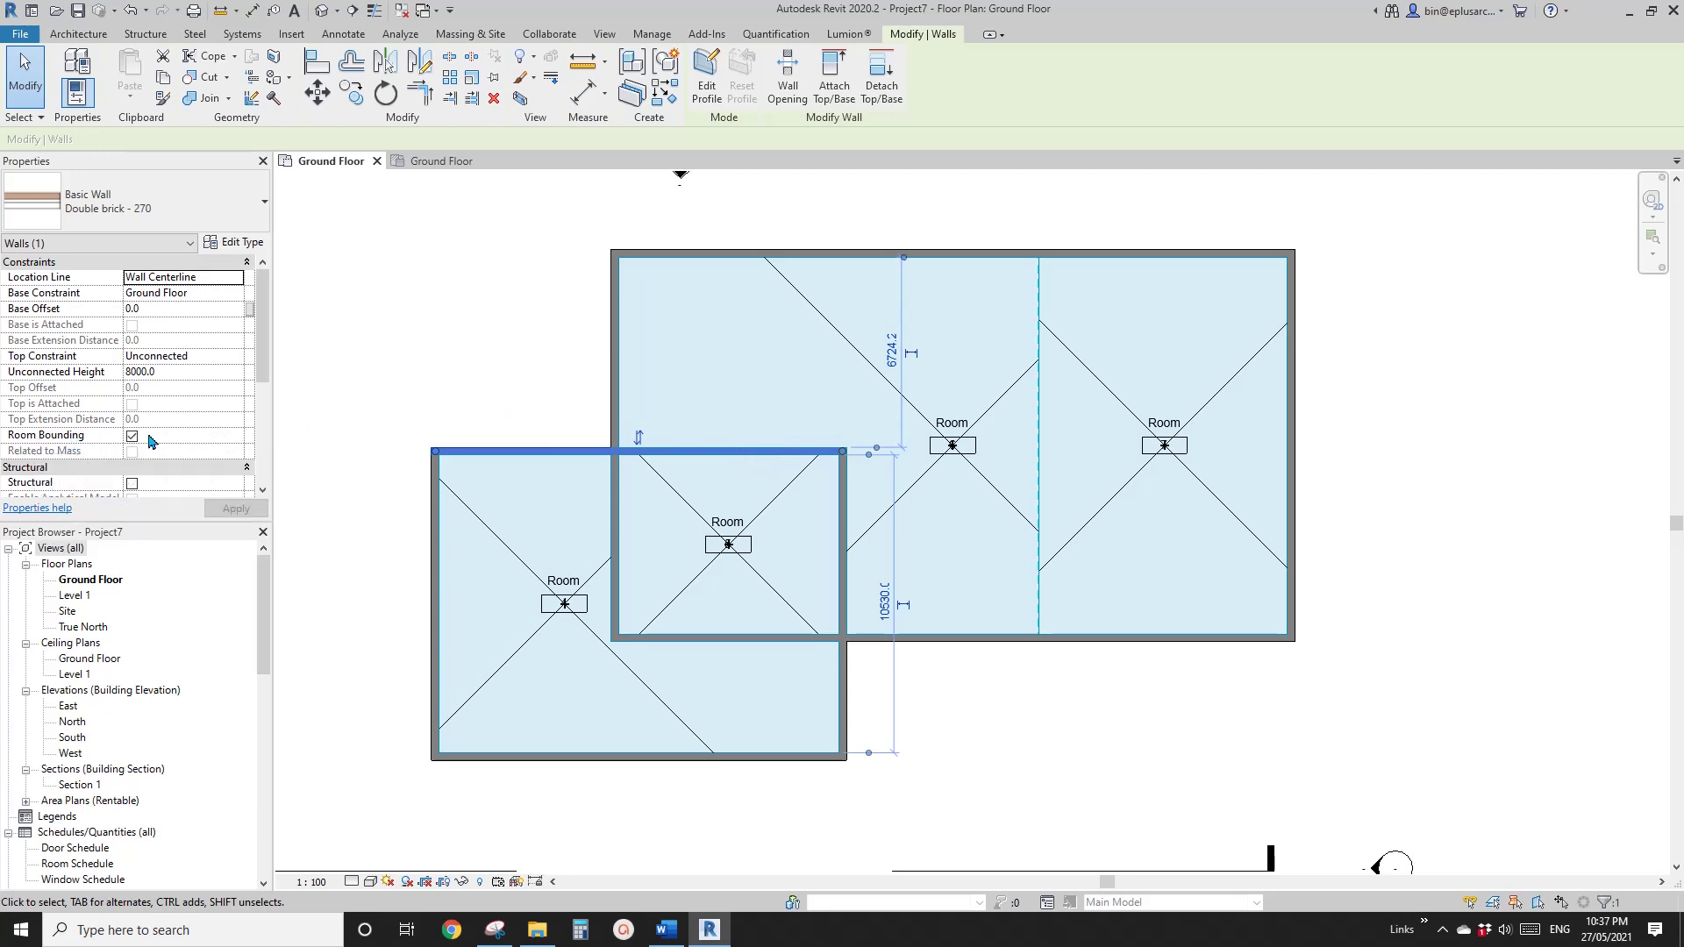
{"action": "key", "text": "Escape"}
- Draw a vertical Double brick - 270 wall from the large rectangle's upper wall to the overlapping square's upper wall
{"action": "middle_click_drag", "start_coordinate": [863, 502], "coordinate": [787, 470]}
{"action": "key", "text": "w"}
{"action": "key", "text": "a"}
{"action": "left_click", "coordinate": [659, 228]}
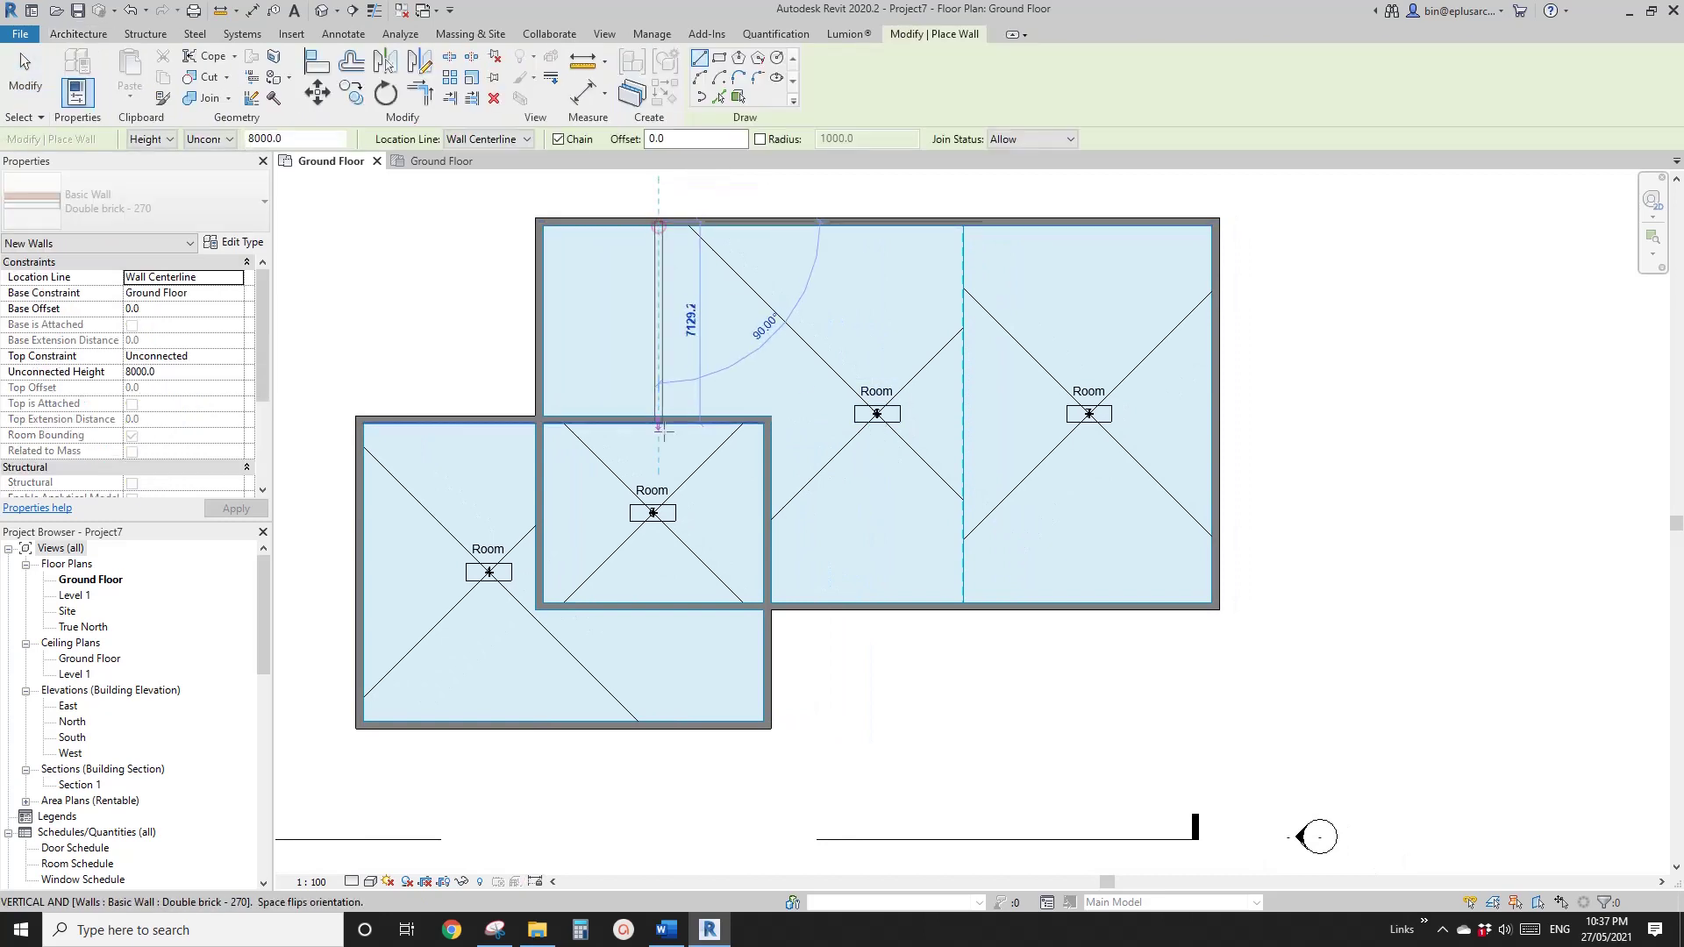
{"action": "left_click", "coordinate": [658, 418]}
{"action": "key", "text": "Escape"}
{"action": "middle_click_drag", "start_coordinate": [627, 336], "coordinate": [632, 383]}
{"action": "key", "text": "Escape"}
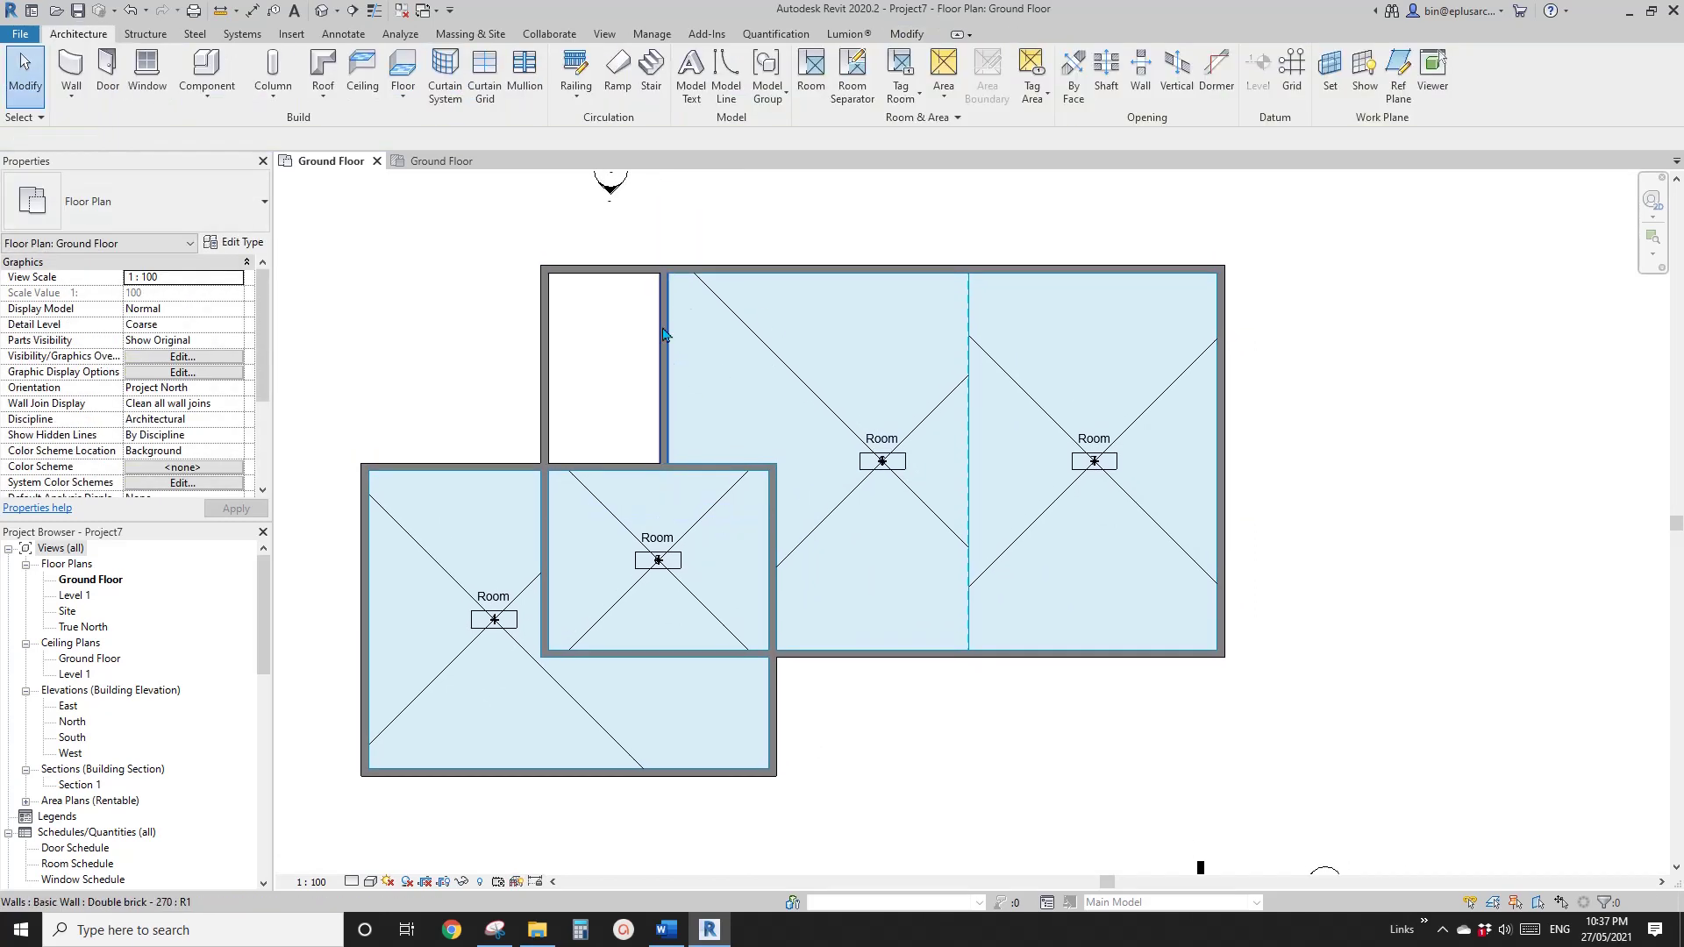
- Place a tagged room in the narrow space enclosed by the new wall at the large rectangle's upper left corner
{"action": "key", "text": "r"}
{"action": "key", "text": "m"}
{"action": "left_click", "coordinate": [605, 382]}
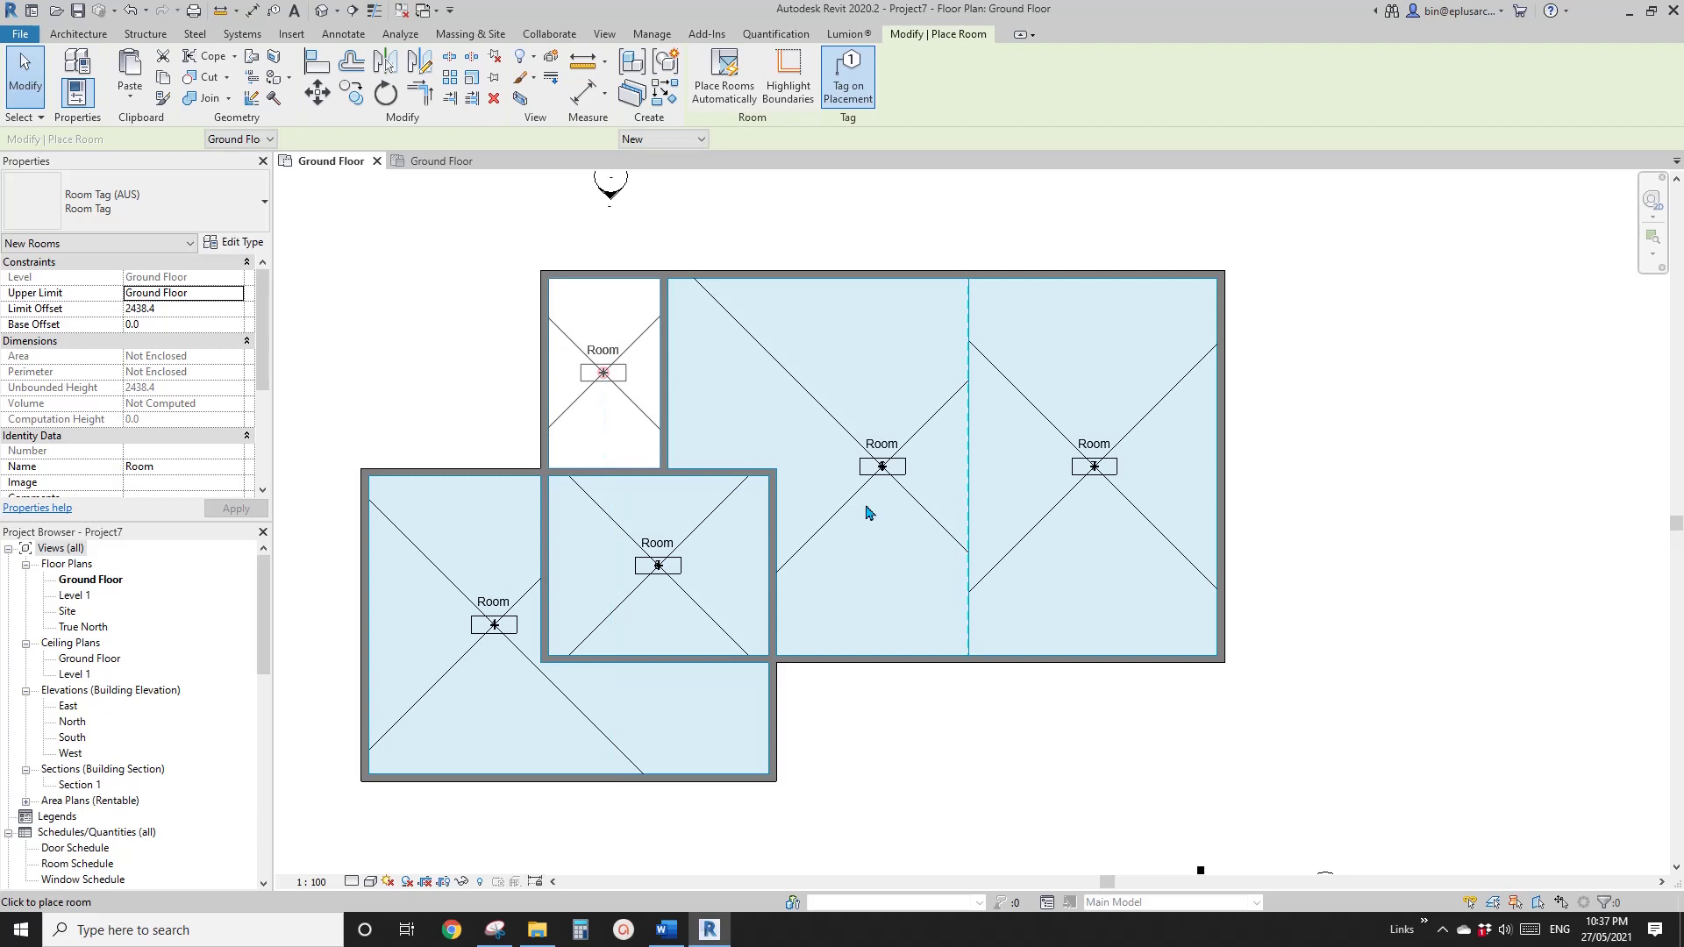
{"action": "key", "text": "Escape"}
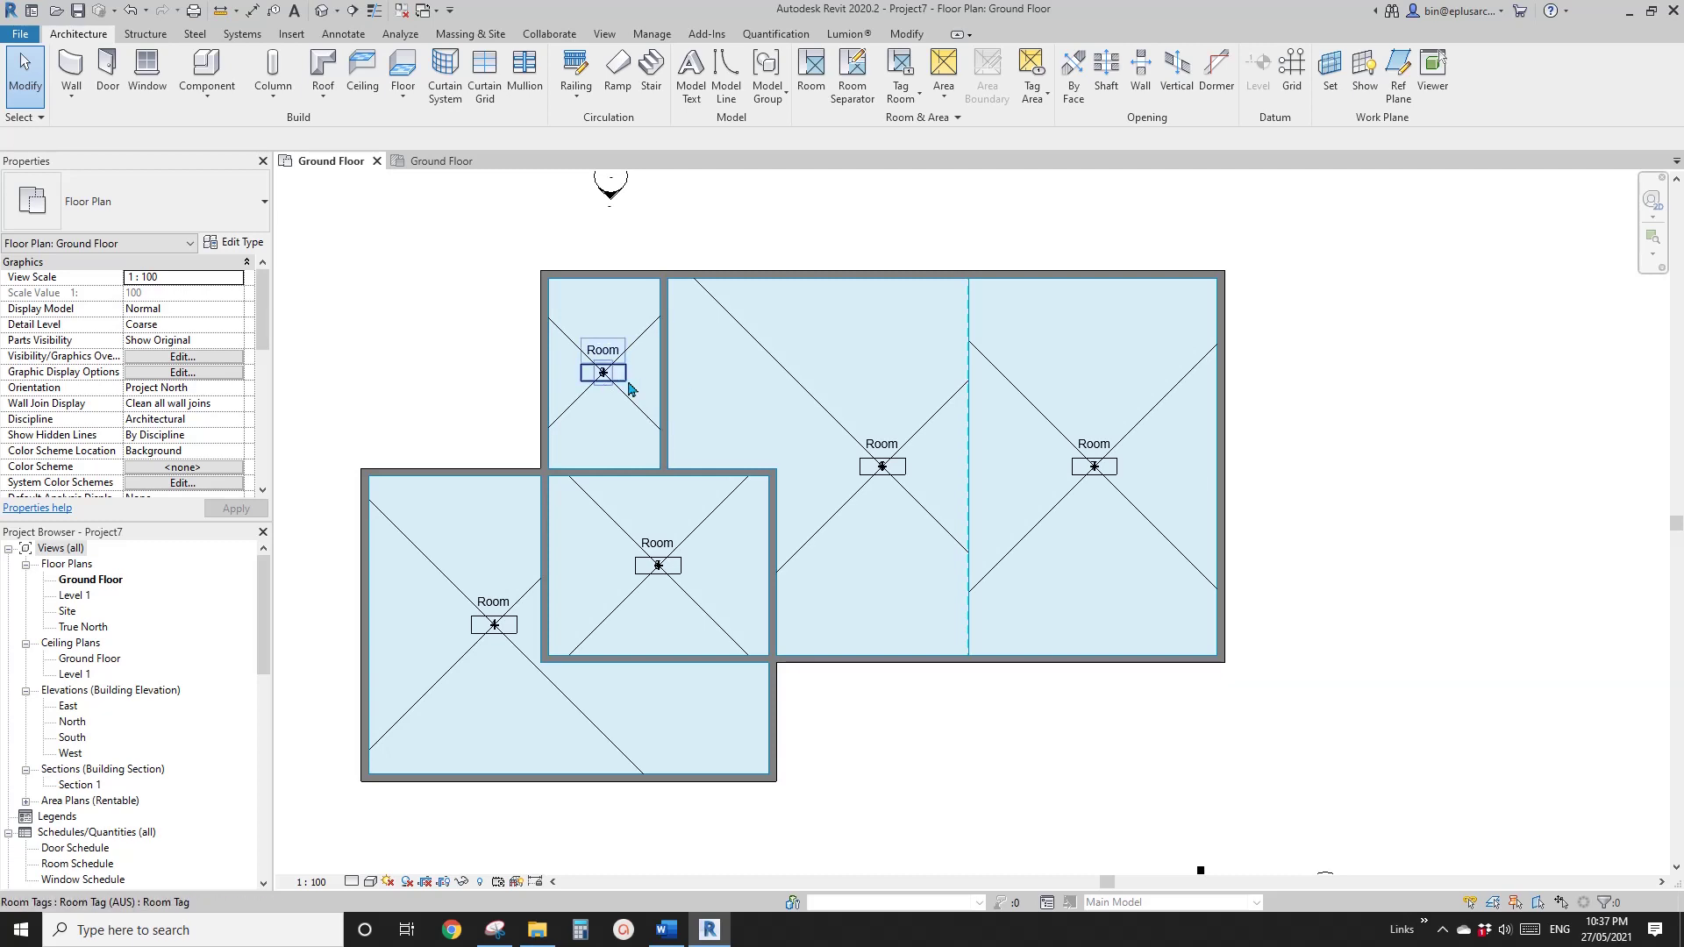
- Switch to the Rentable area plan and draw a full-height vertical wall across the large rectangle, right of the dashed separation line
{"action": "mouse_move", "coordinate": [673, 369]}
{"action": "middle_mouse_down"}
{"action": "mouse_move", "coordinate": [722, 377]}
{"action": "mouse_move", "coordinate": [660, 382]}
{"action": "middle_mouse_up"}
{"action": "left_click", "coordinate": [432, 165]}
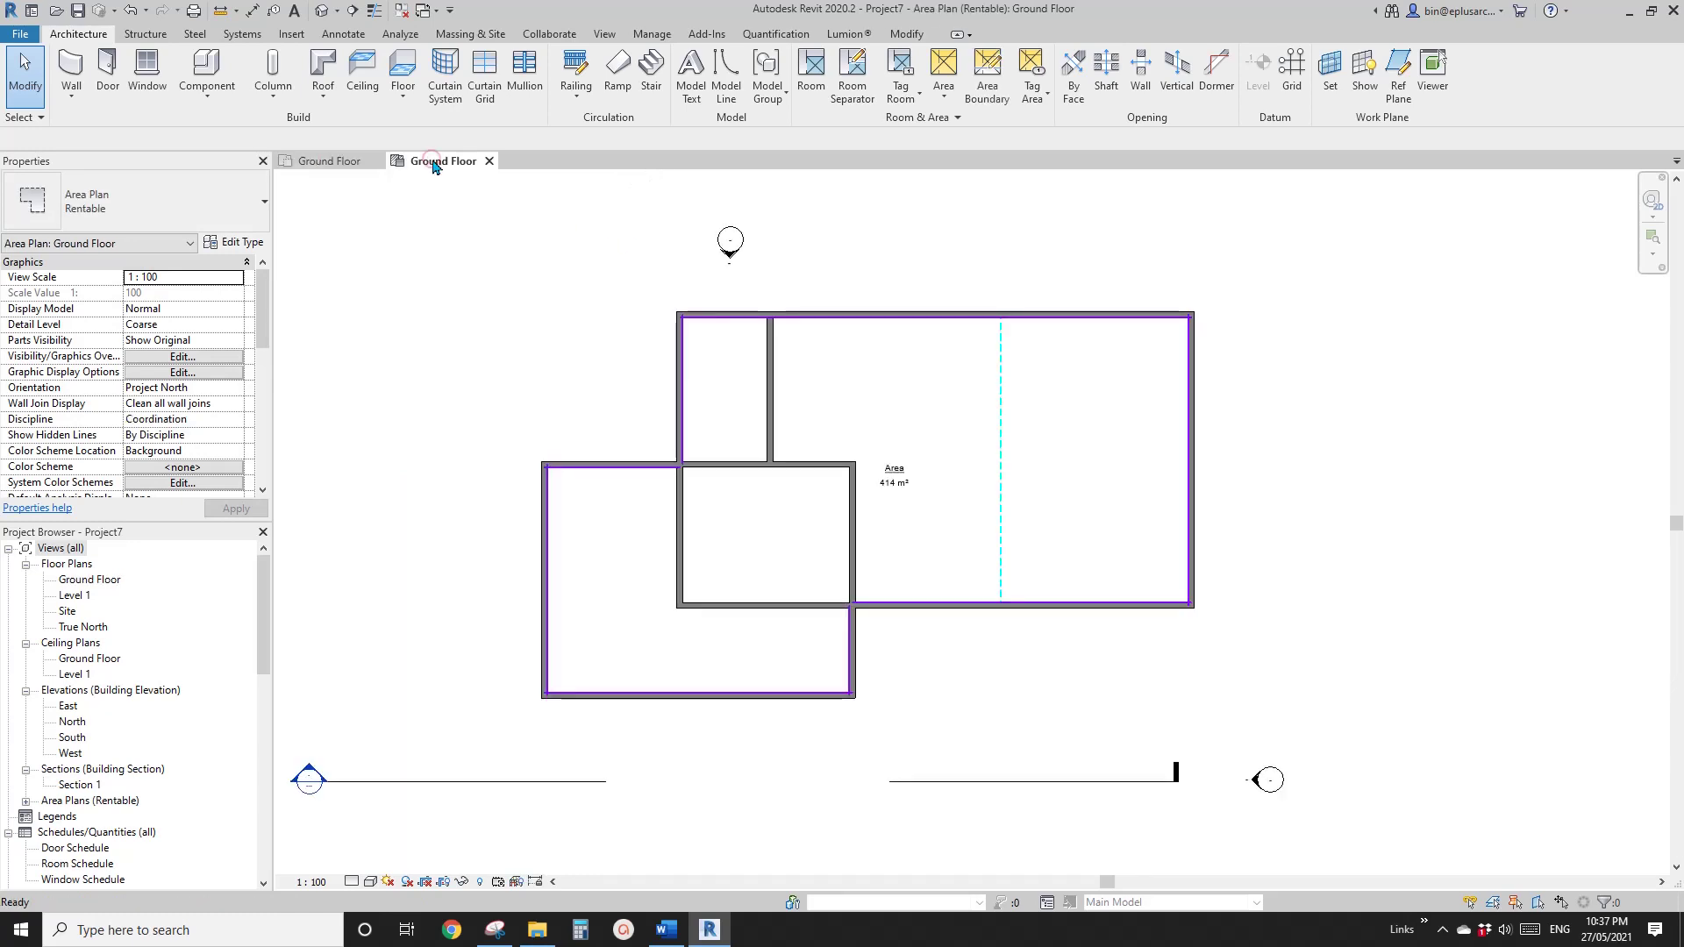
{"action": "scroll", "coordinate": [793, 410], "scroll_direction": "up", "scroll_amount": 2}
{"action": "key", "text": "w"}
{"action": "key", "text": "a"}
{"action": "left_click", "coordinate": [1006, 628]}
{"action": "left_click", "coordinate": [1006, 298]}
{"action": "key", "text": "Escape"}
{"action": "key", "text": "Escape"}
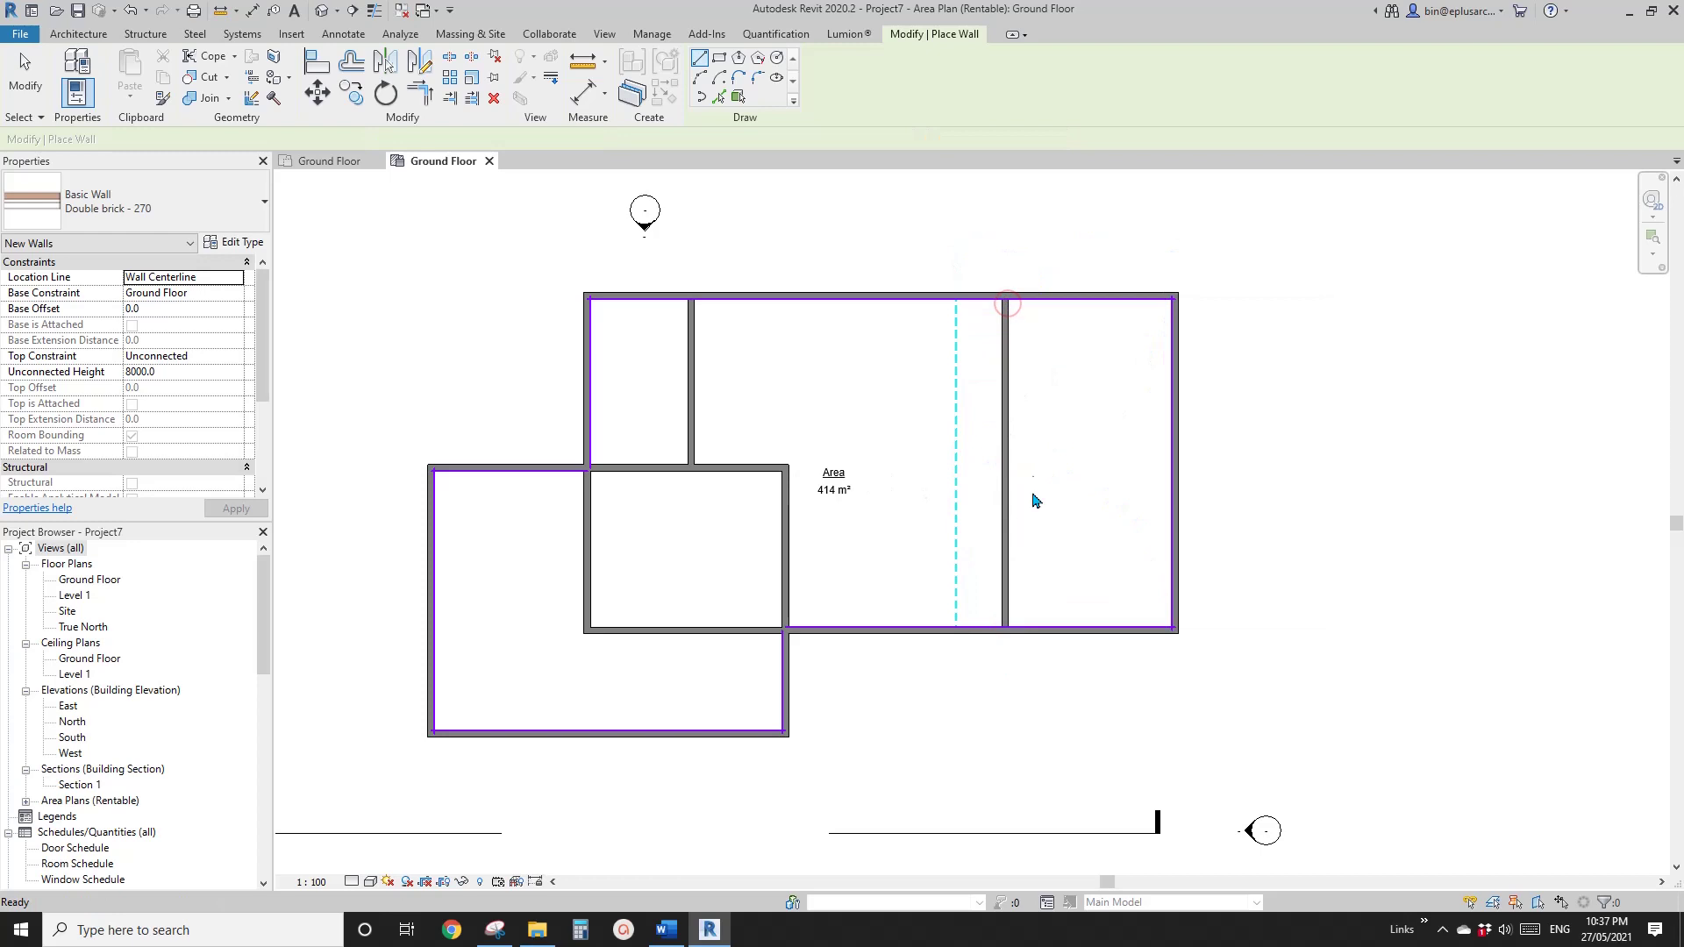
- Draw a horizontal wall connecting the two vertical interior walls in the upper part of the large rectangle
{"action": "left_click", "coordinate": [1005, 403]}
{"action": "left_click", "coordinate": [692, 403]}
{"action": "key", "text": "Escape"}
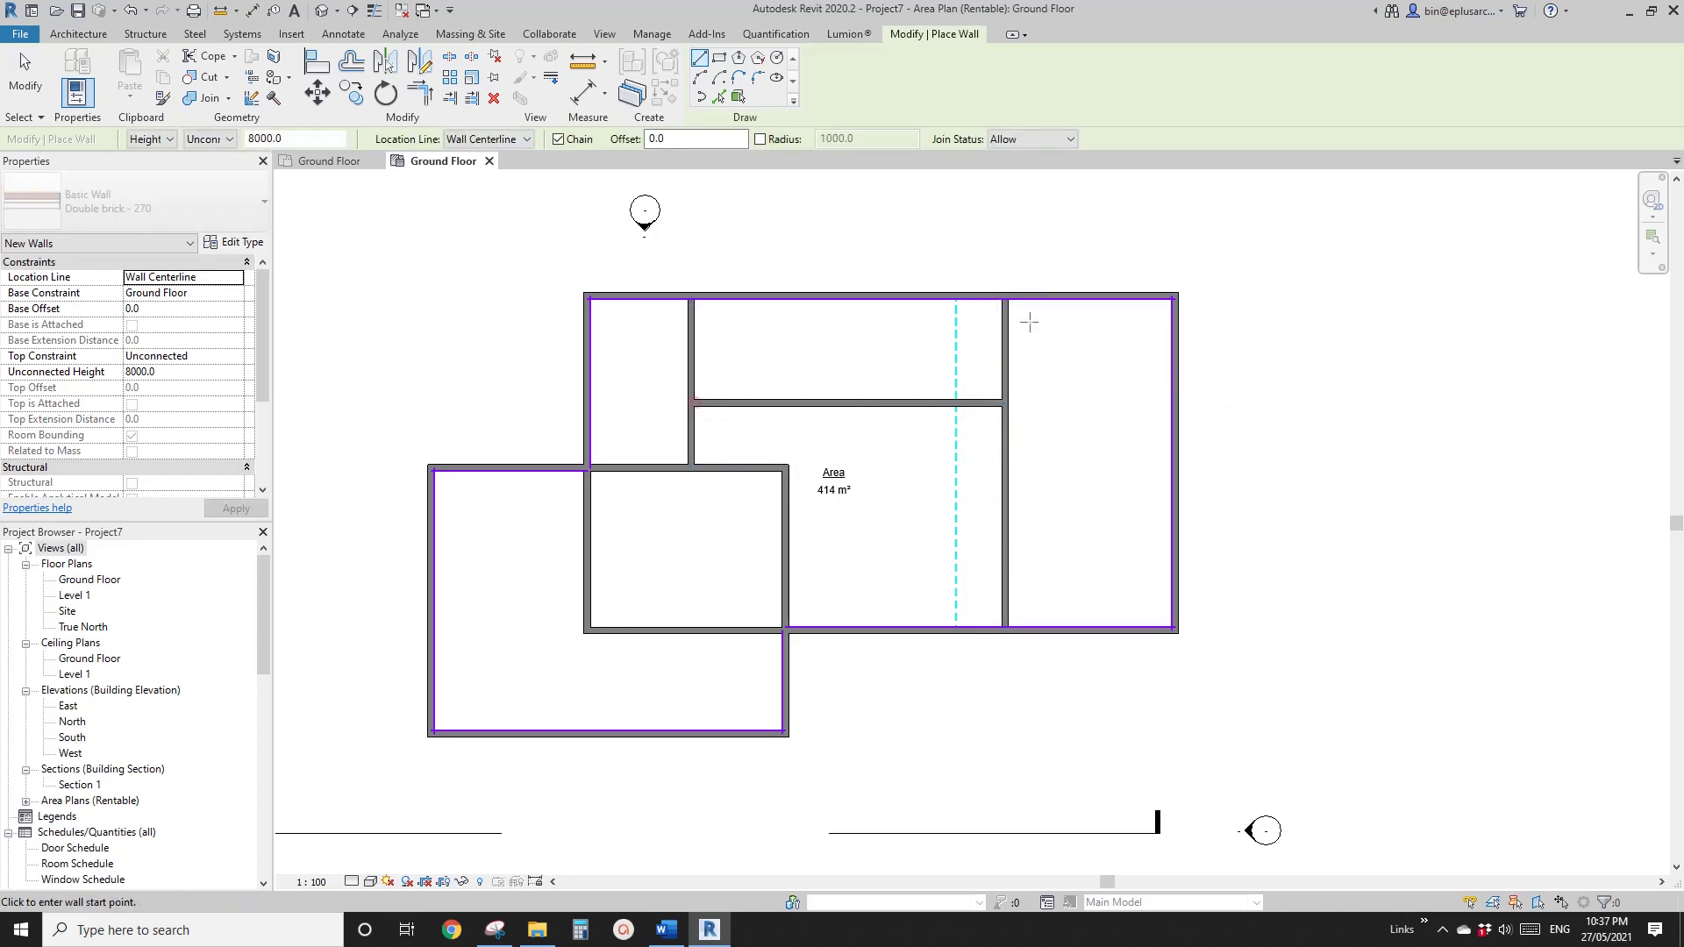
{"action": "middle_click_drag", "start_coordinate": [1026, 508], "coordinate": [971, 507]}
{"action": "key", "text": "Escape"}
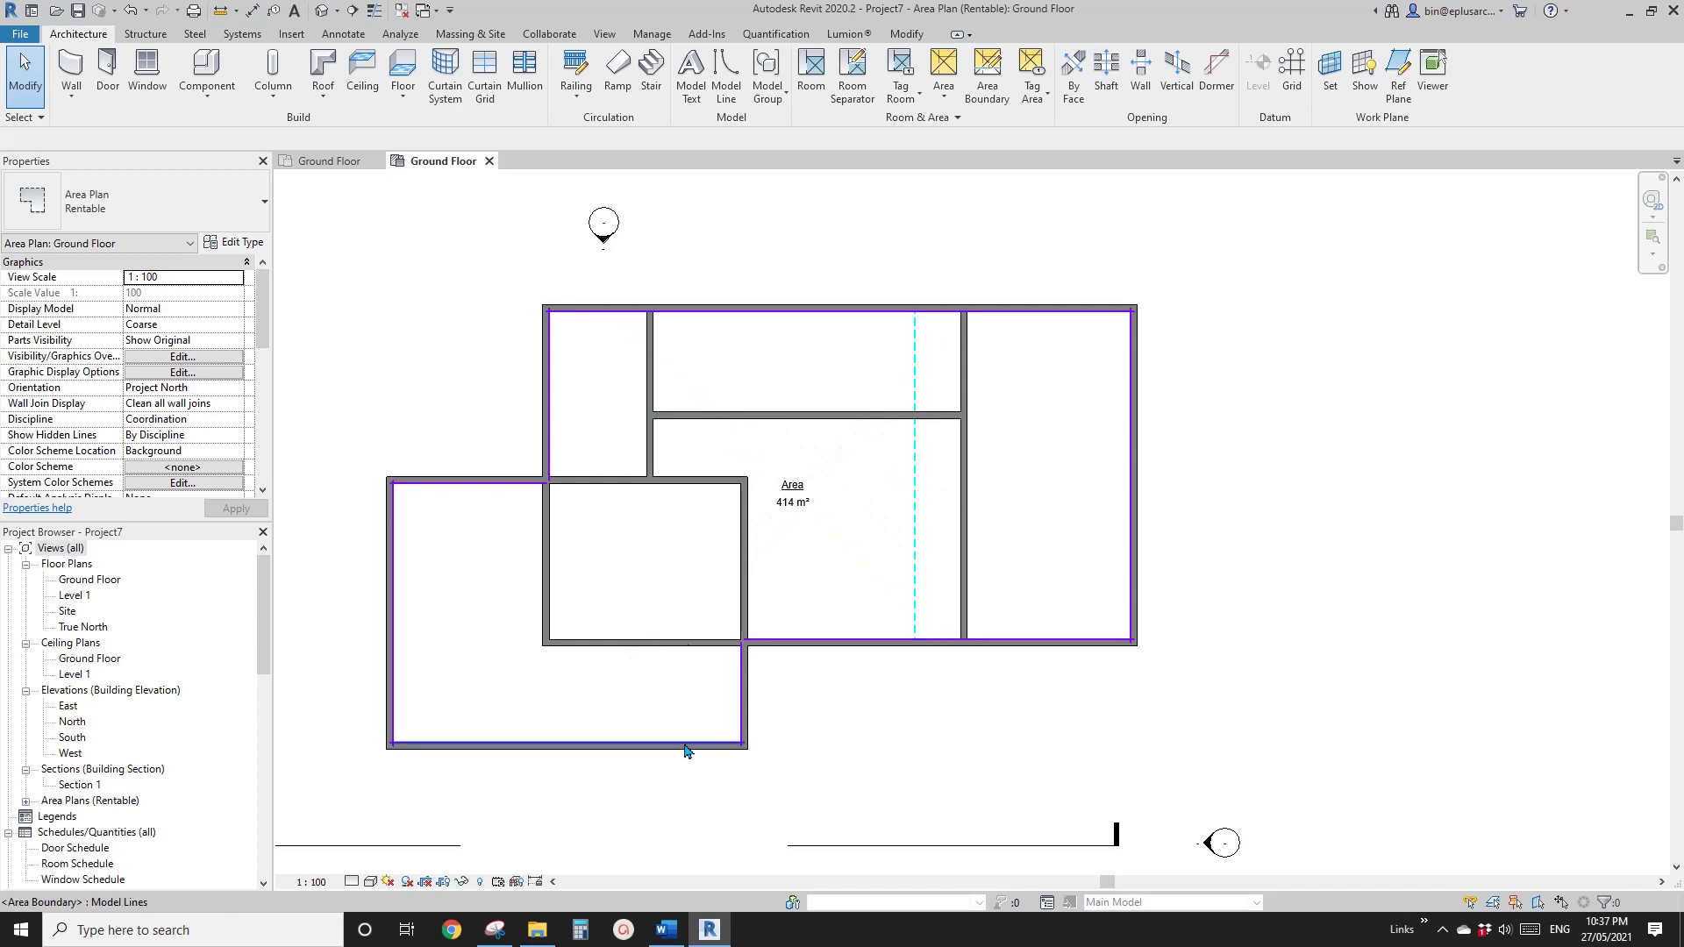
{"action": "middle_click_drag", "start_coordinate": [836, 619], "coordinate": [909, 625]}
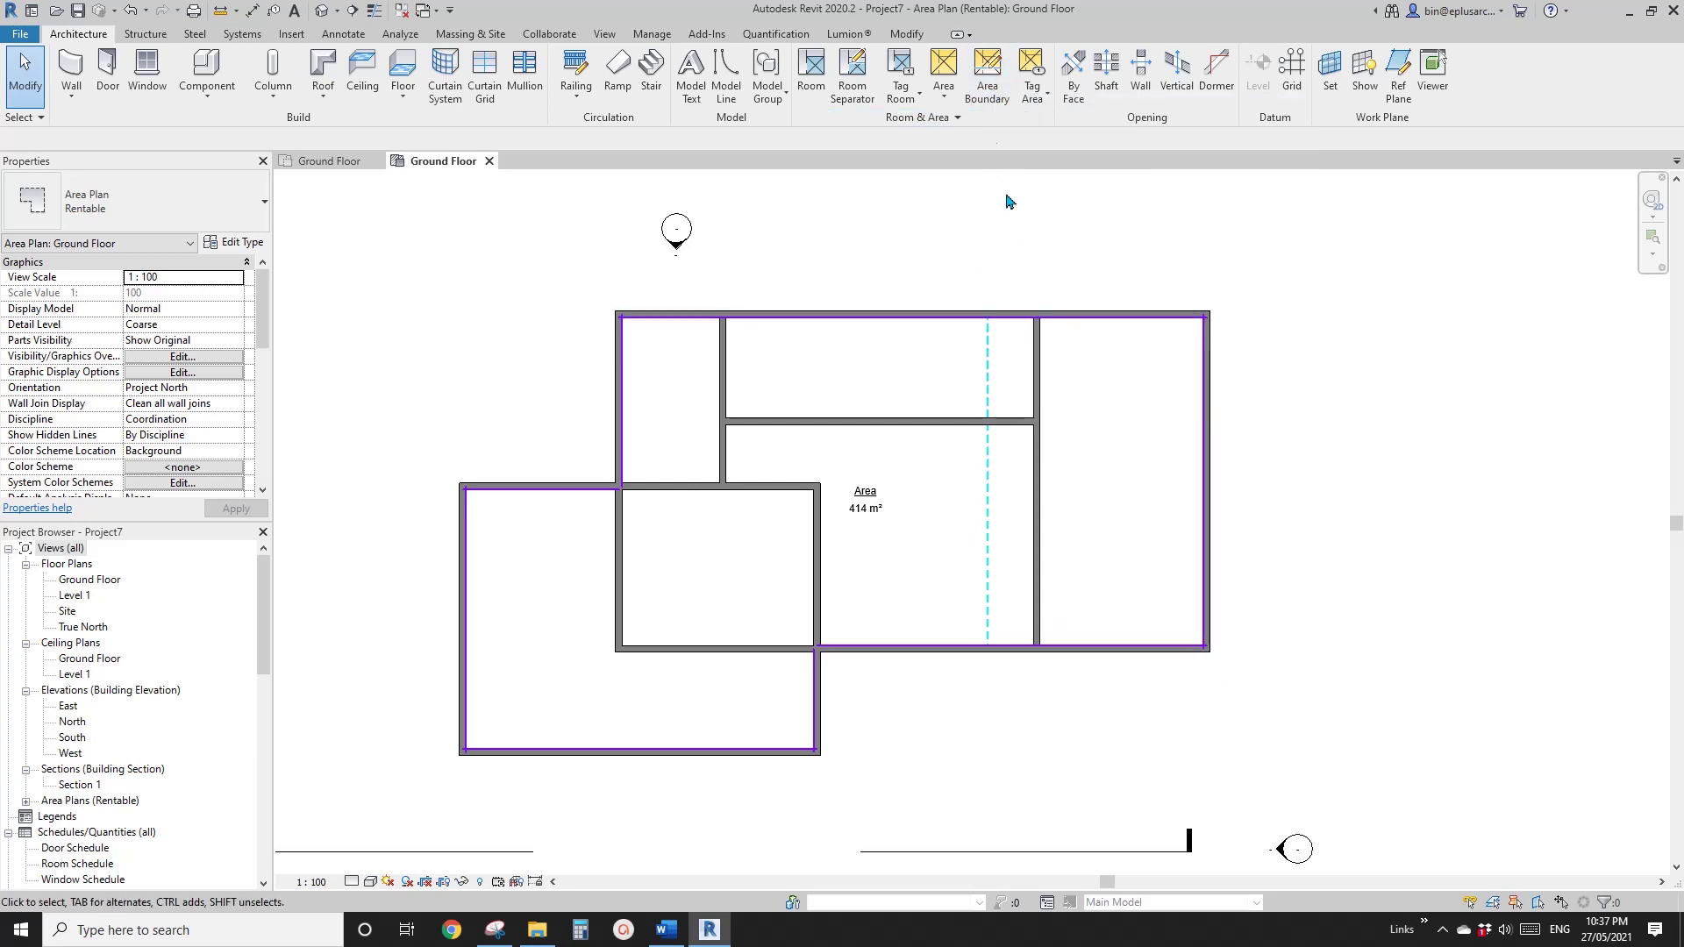
- Add area boundary lines by picking the overlapping square's right and upper walls, with Apply Area Rules enabled
{"action": "left_click", "coordinate": [981, 91]}
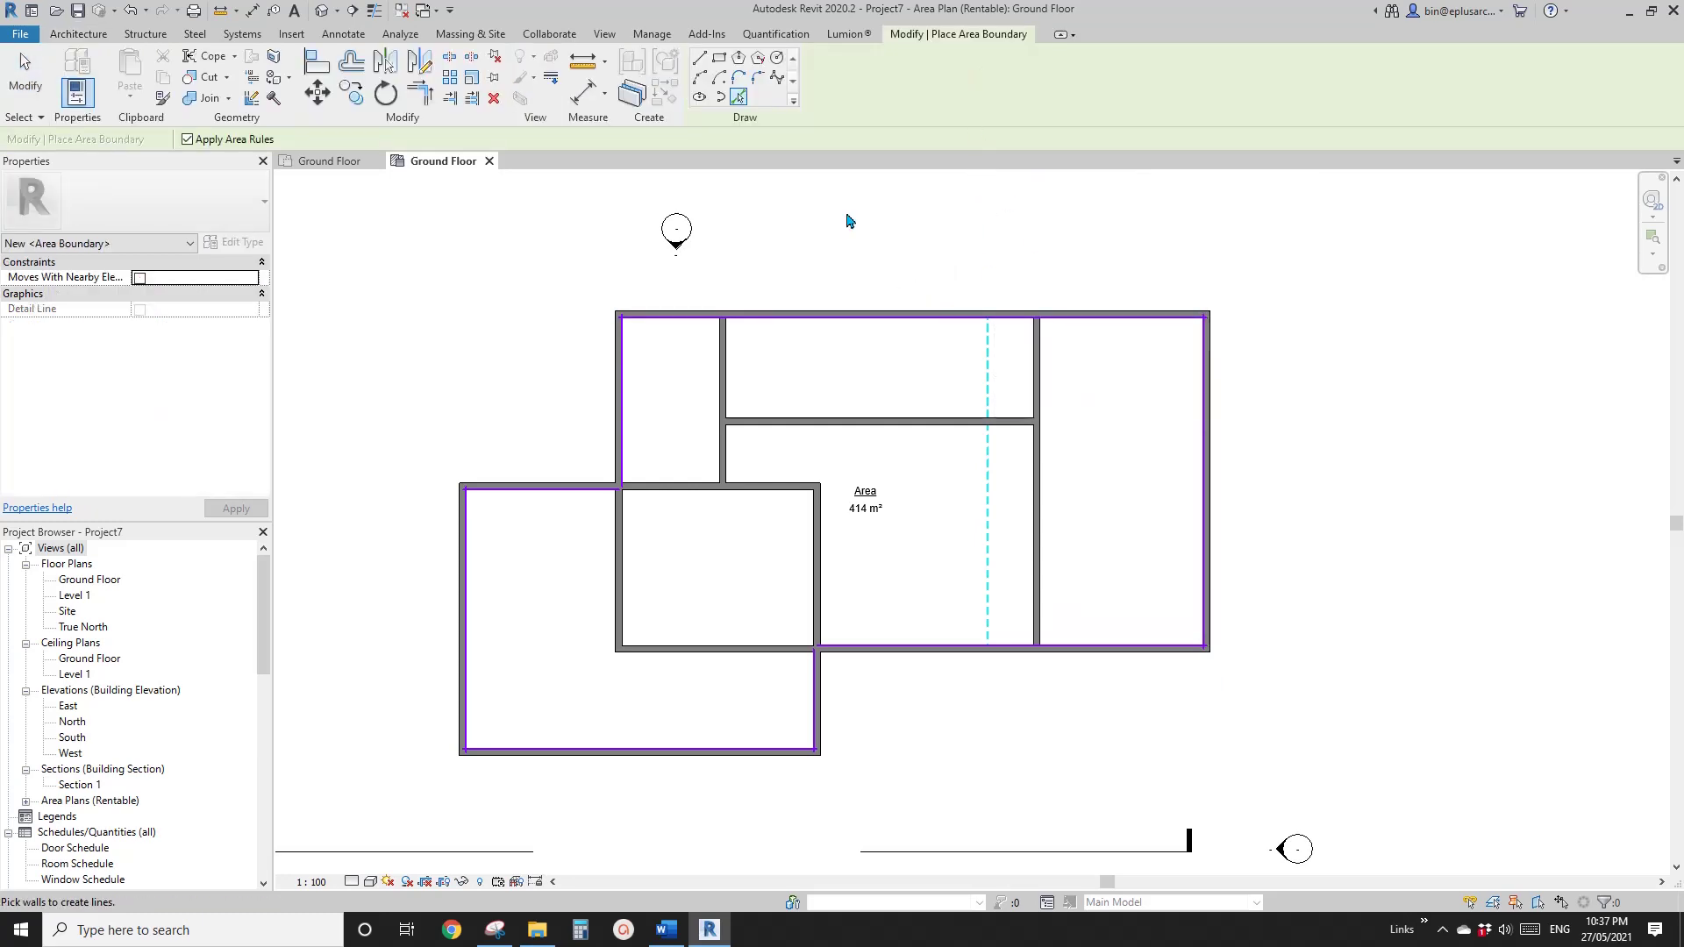
{"action": "left_click", "coordinate": [808, 584]}
{"action": "left_click", "coordinate": [760, 489]}
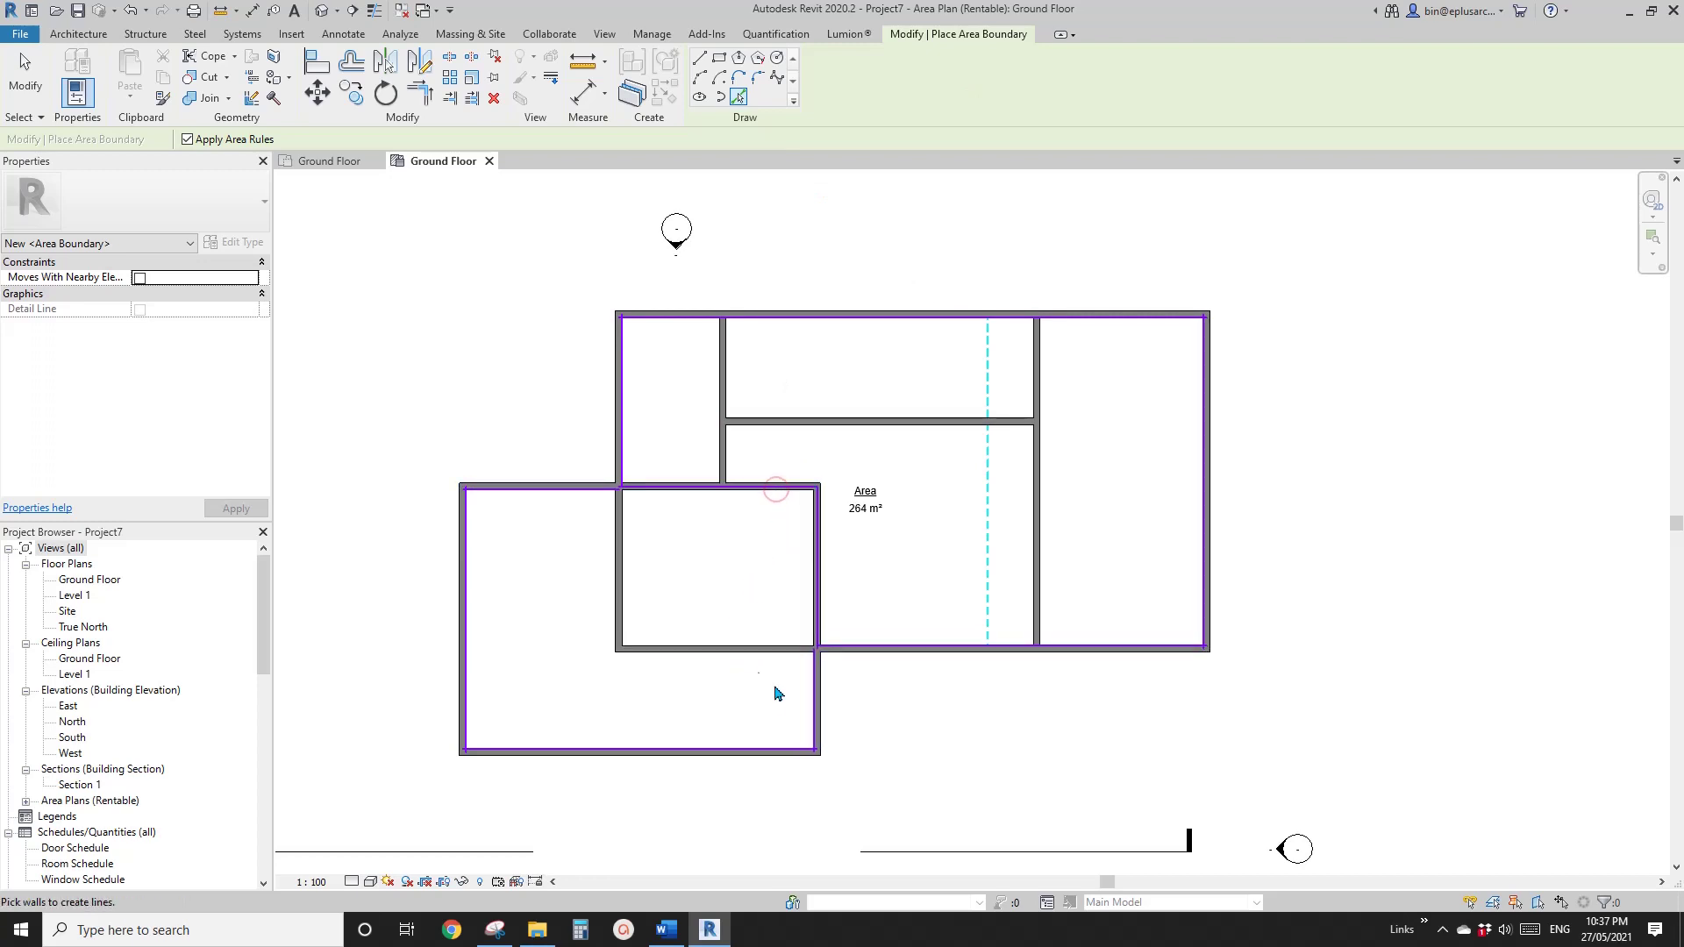
{"action": "middle_click_drag", "start_coordinate": [739, 730], "coordinate": [791, 658]}
{"action": "key", "text": "Escape"}
{"action": "middle_click_drag", "start_coordinate": [954, 440], "coordinate": [890, 520]}
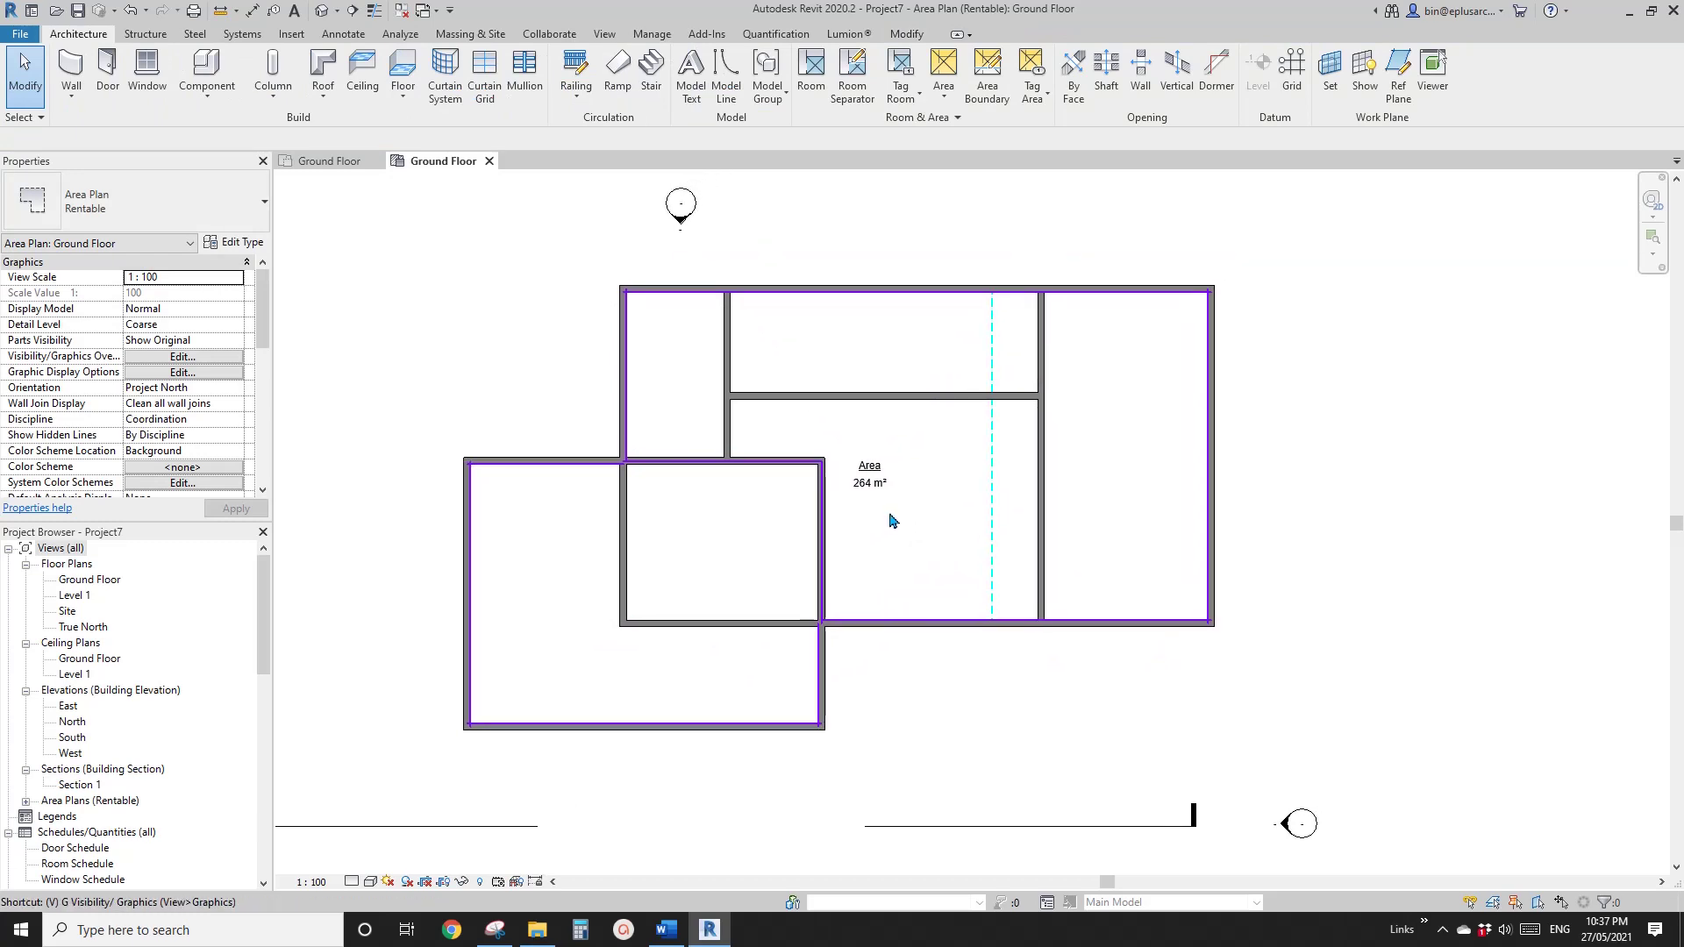
- Turn on the Interior Fill and Reference subcategories of Areas in the area plan's Visibility/Graphic Overrides
{"action": "key", "text": "g"}
{"action": "left_click", "coordinate": [194, 333]}
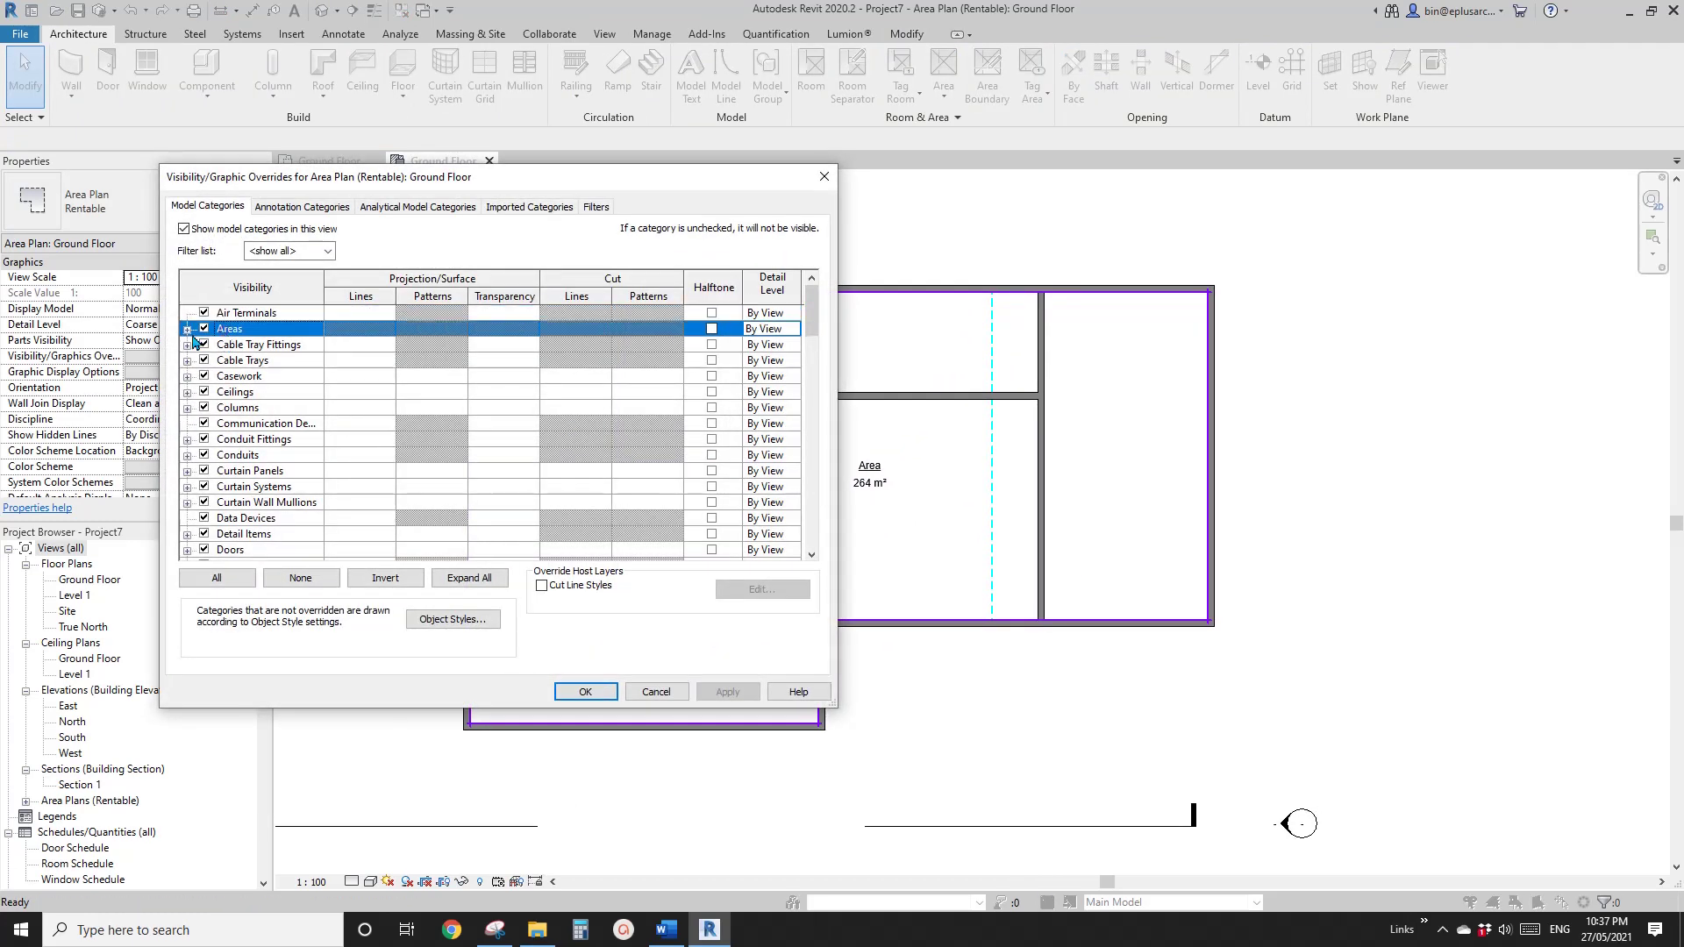
{"action": "left_click", "coordinate": [187, 329]}
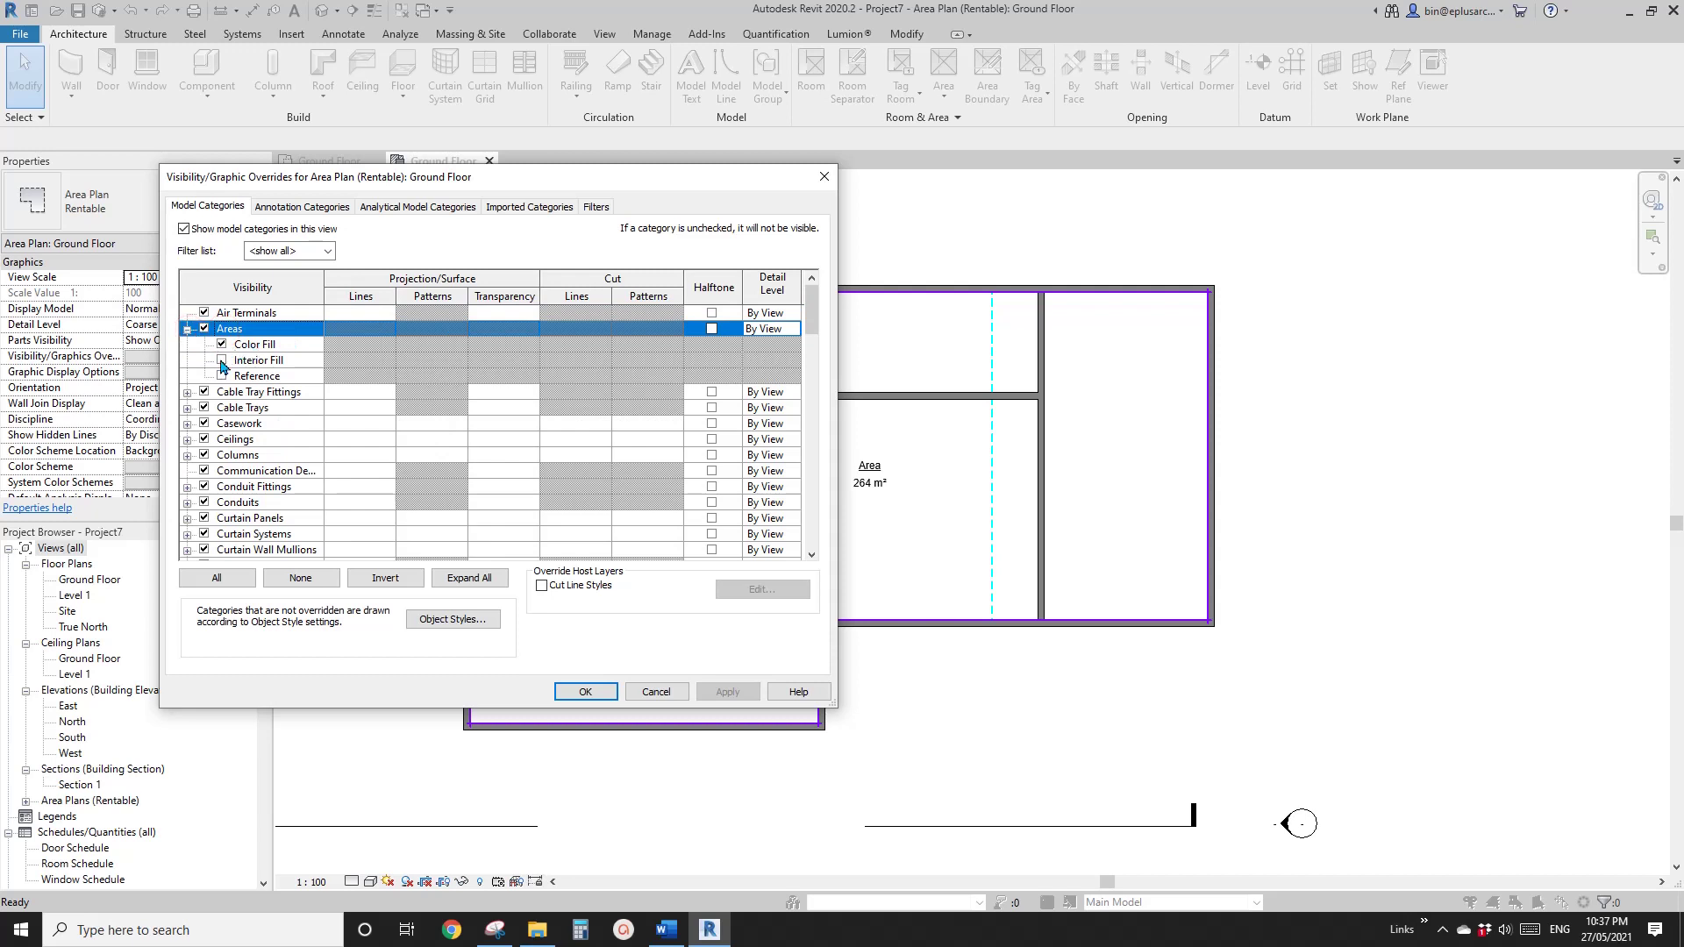
{"action": "scroll", "coordinate": [232, 368], "scroll_direction": "down", "scroll_amount": 1}
{"action": "left_click", "coordinate": [220, 361]}
{"action": "left_click", "coordinate": [223, 346]}
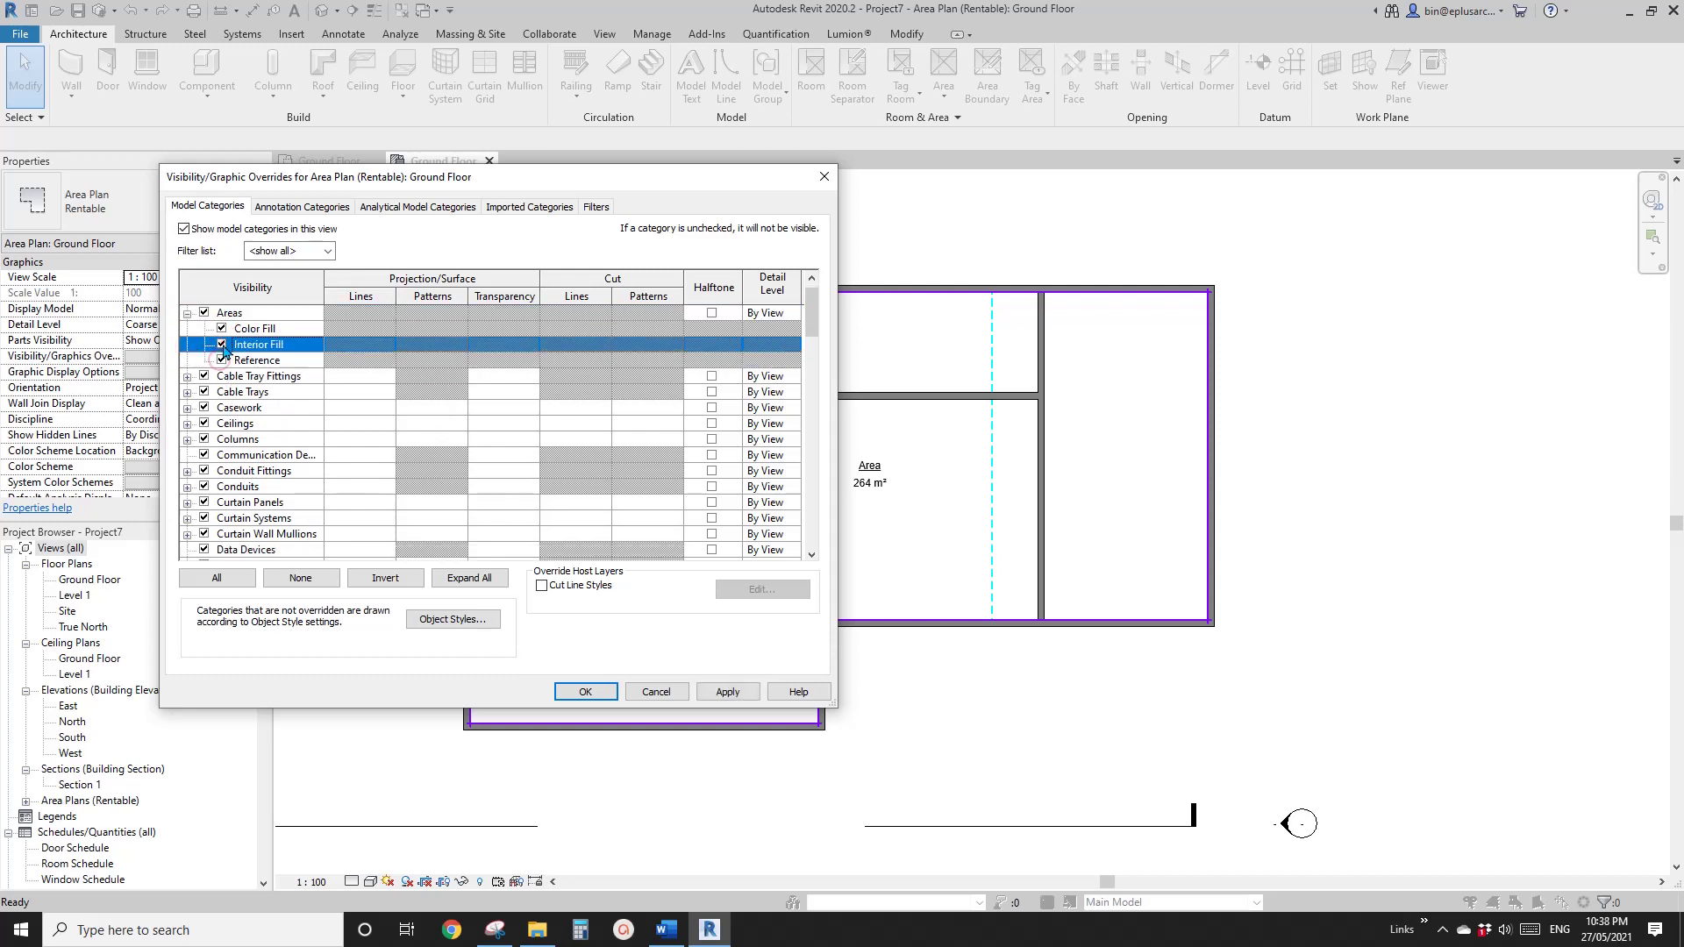
{"action": "left_click", "coordinate": [594, 691]}
{"action": "middle_click_drag", "start_coordinate": [761, 651], "coordinate": [696, 660]}
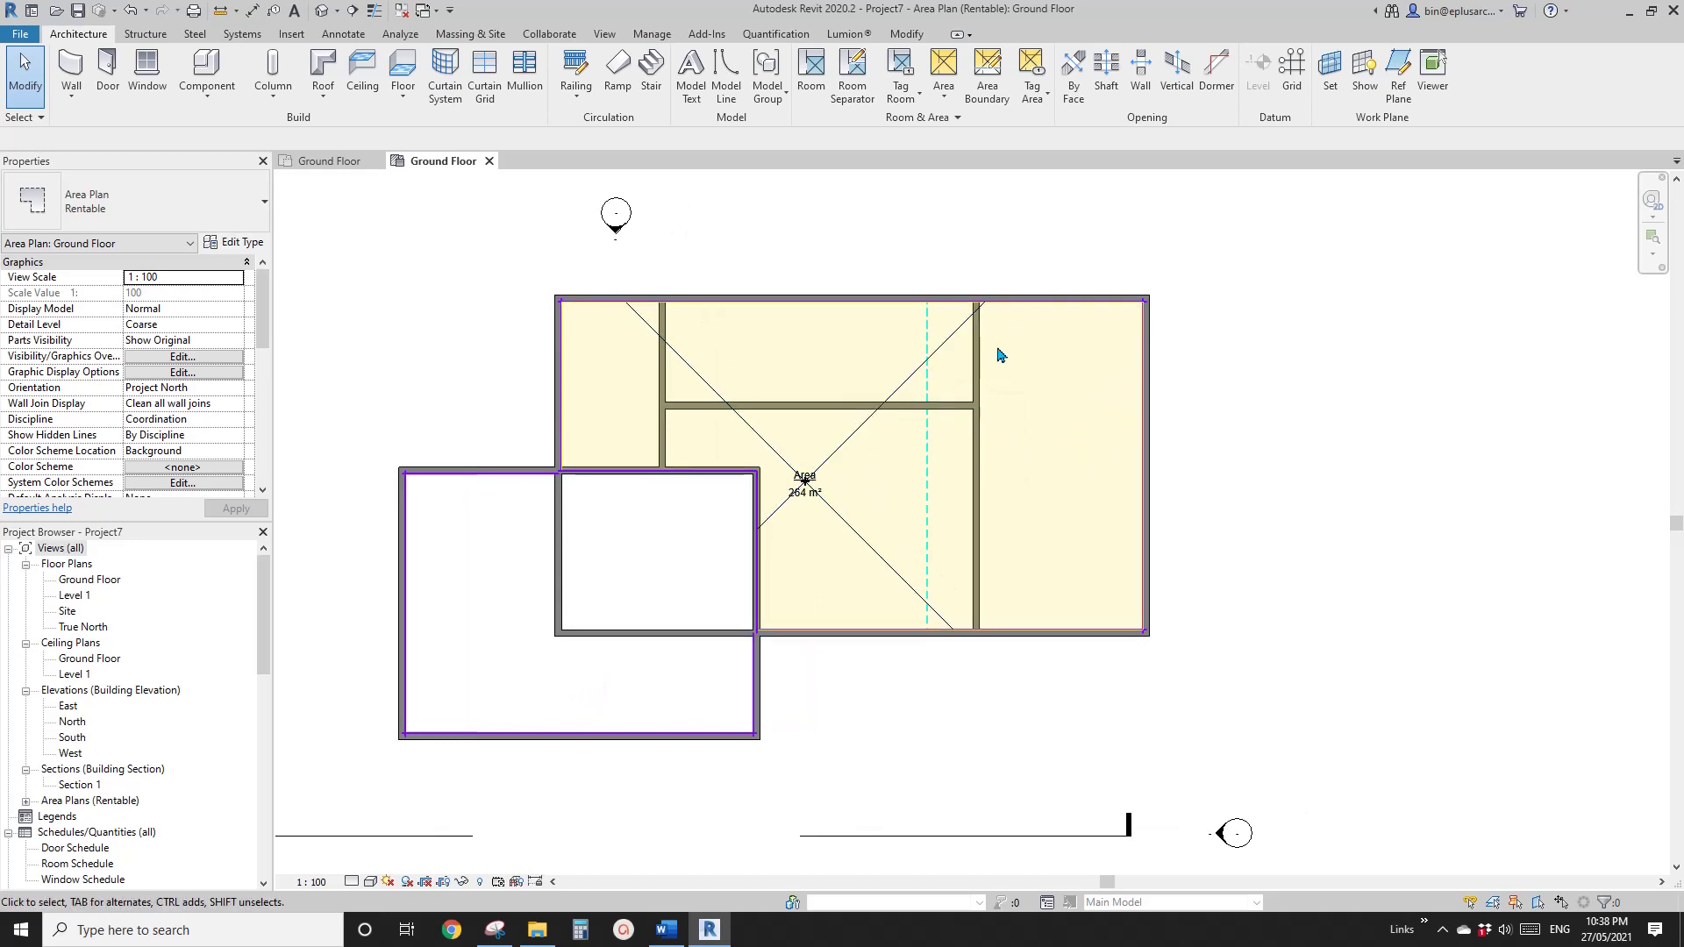
{"action": "middle_click_drag", "start_coordinate": [804, 500], "coordinate": [880, 475]}
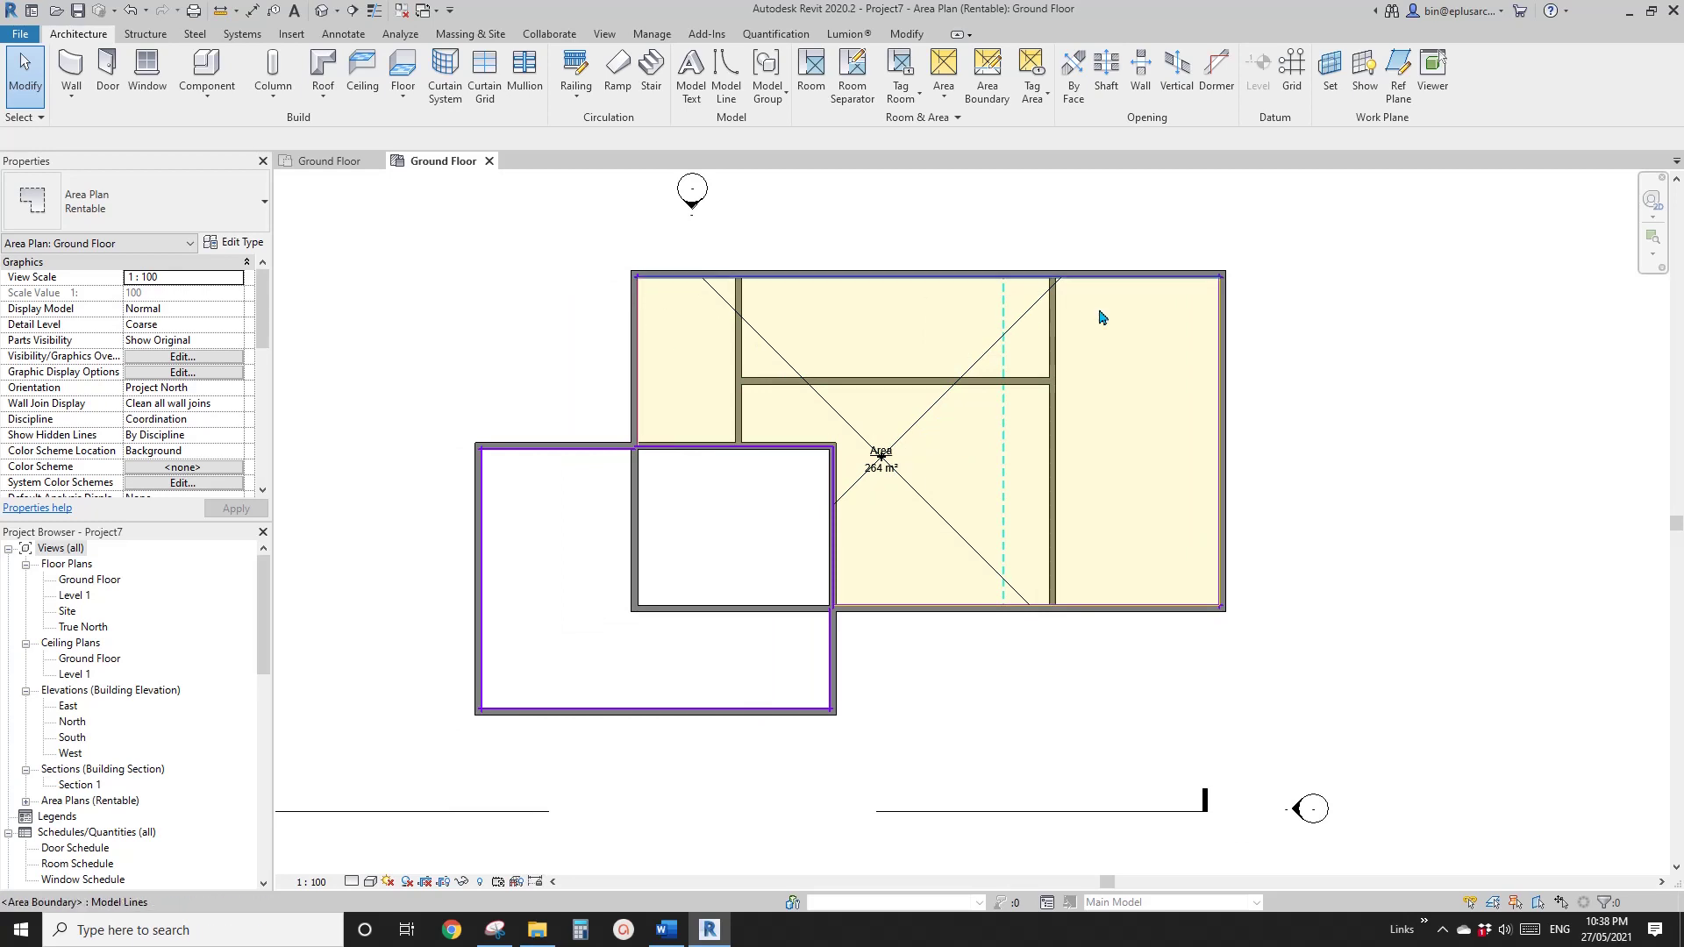
- Place a tagged area inside the overlapping square's boundary, beside the existing area
{"action": "middle_click_drag", "start_coordinate": [1101, 316], "coordinate": [1080, 348]}
{"action": "left_click", "coordinate": [944, 81]}
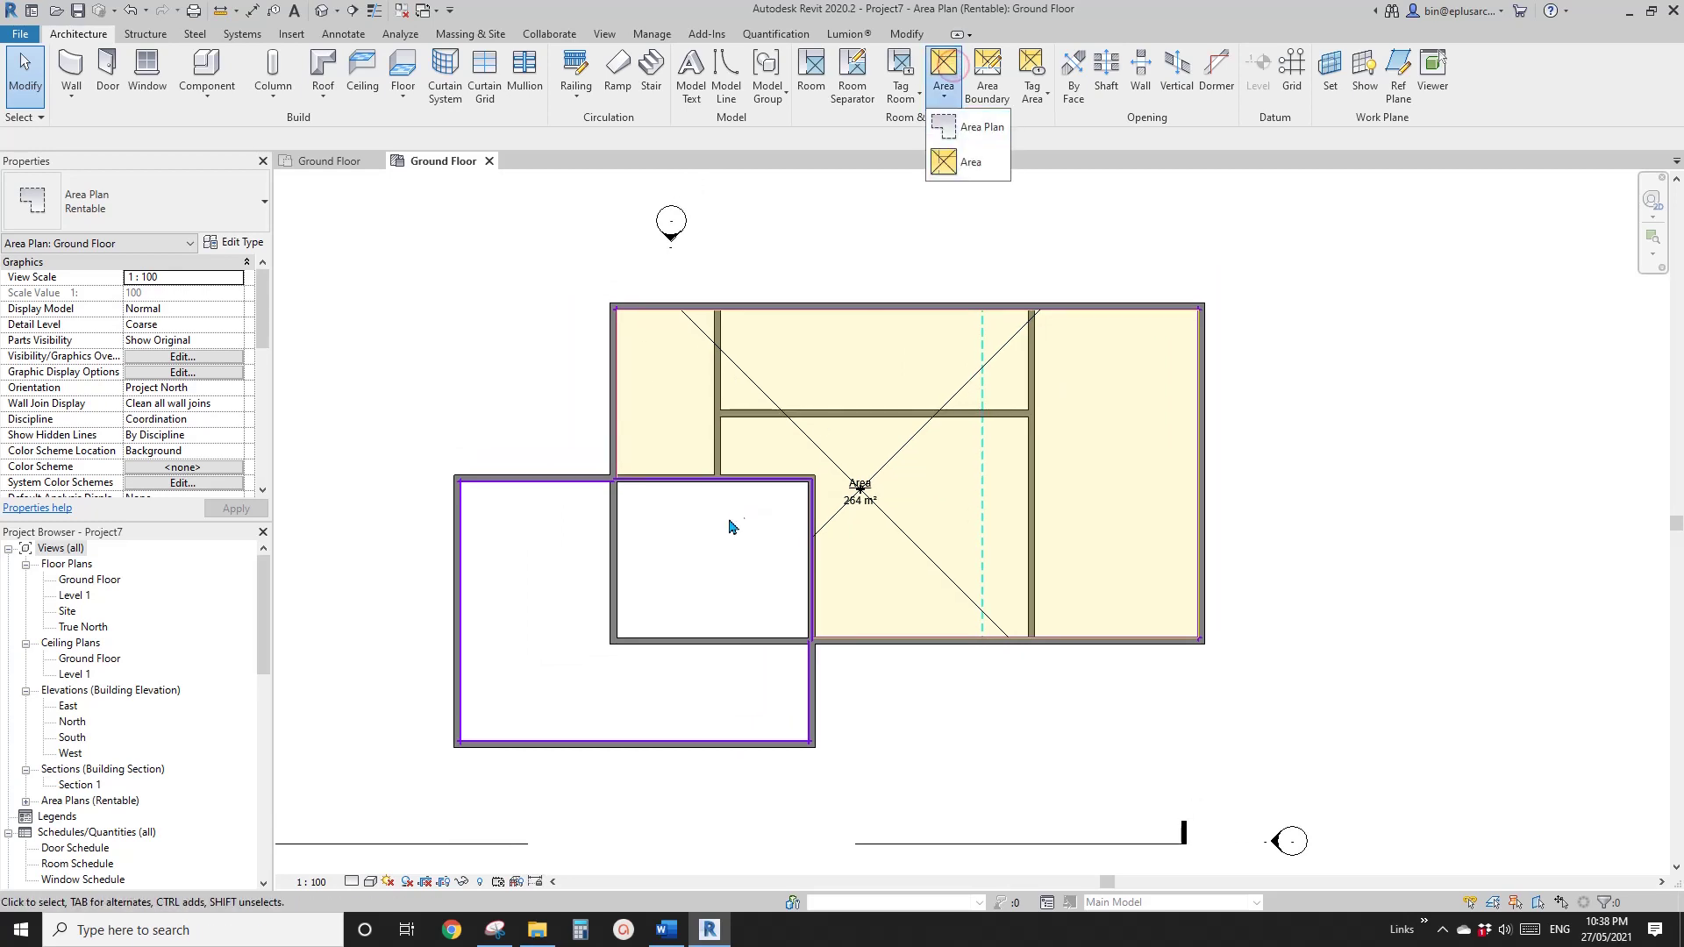
{"action": "left_click", "coordinate": [982, 164]}
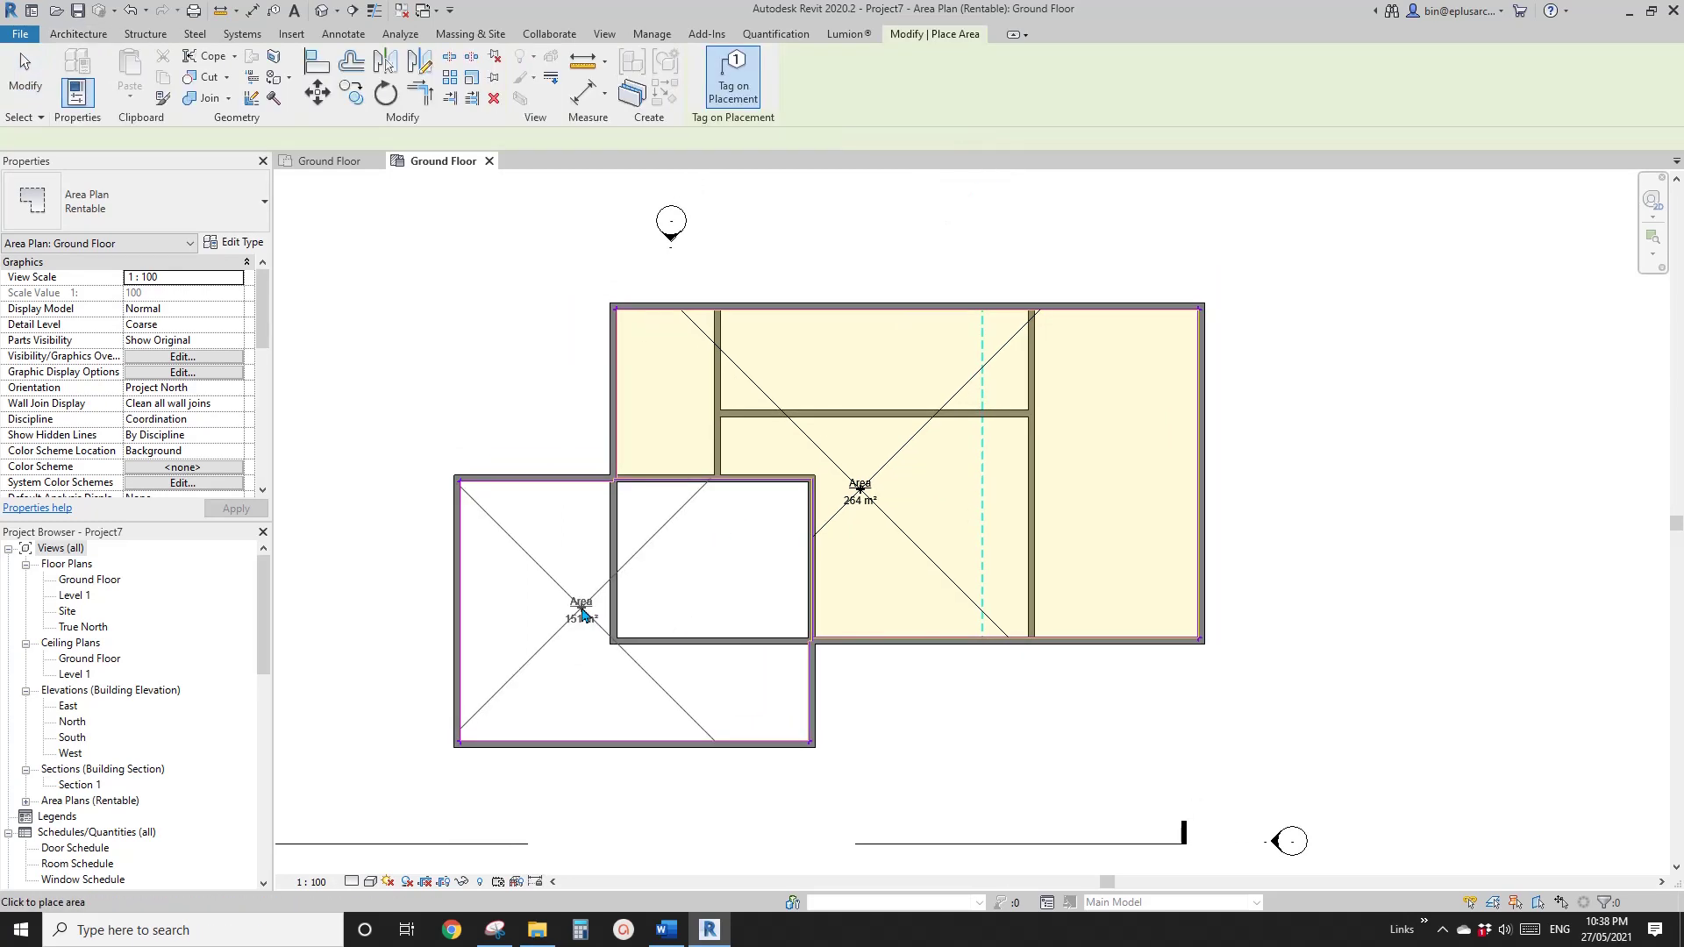
{"action": "left_click", "coordinate": [644, 596]}
{"action": "key", "text": "Escape"}
{"action": "middle_click_drag", "start_coordinate": [802, 535], "coordinate": [781, 495]}
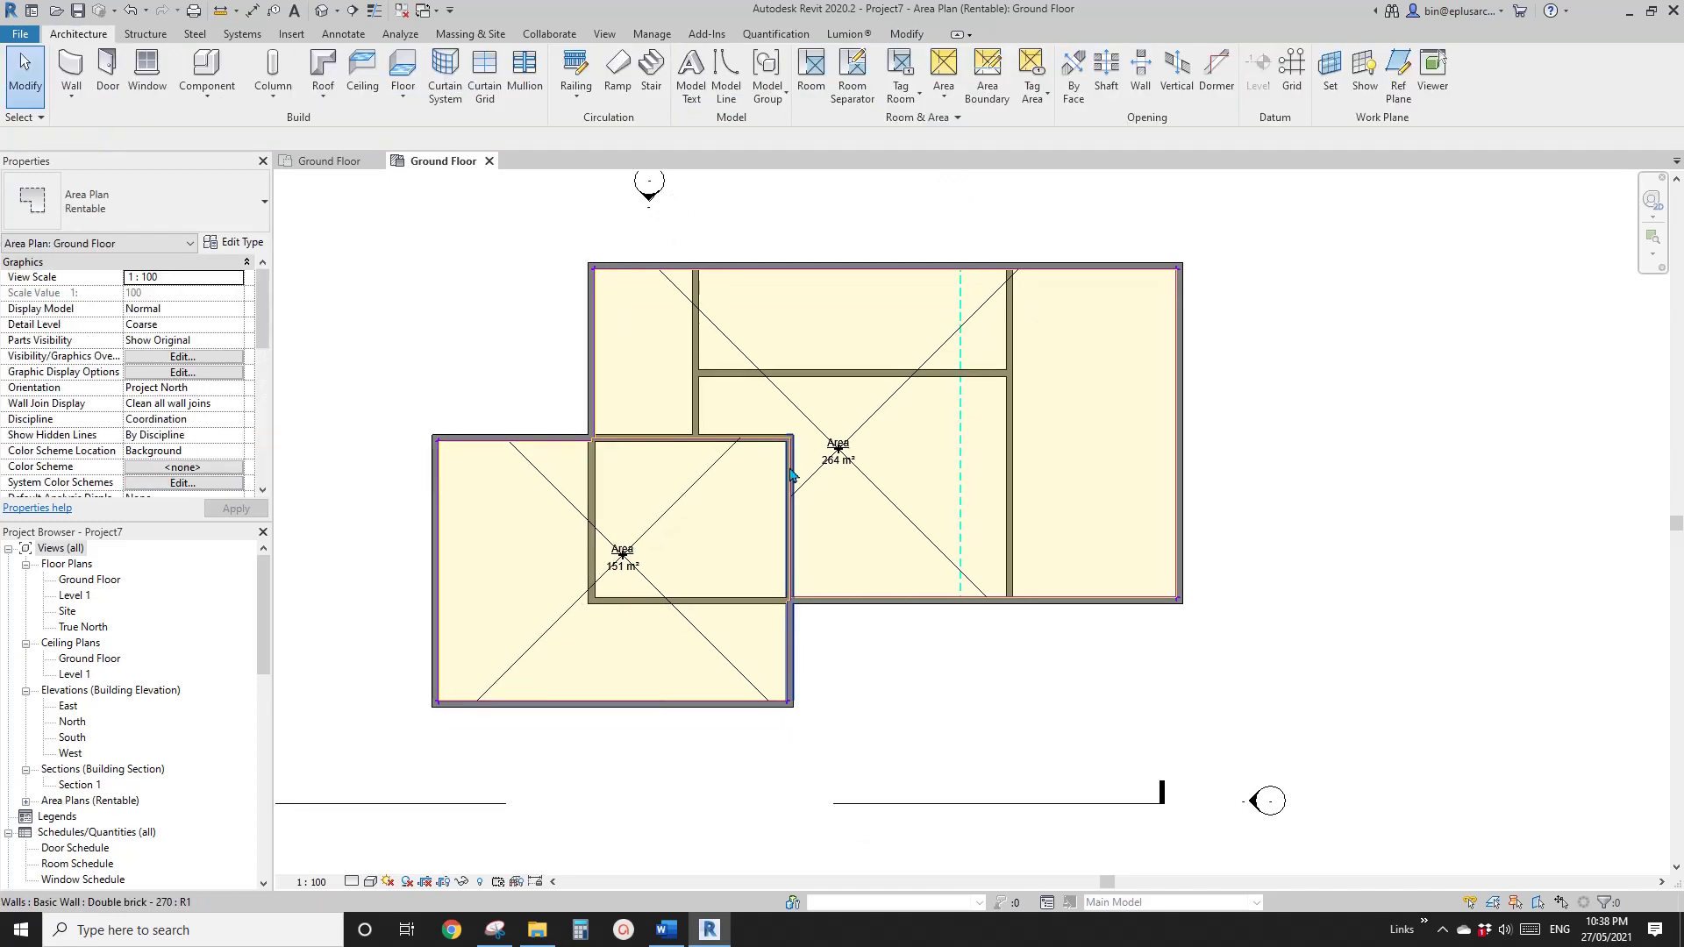
{"action": "middle_click_drag", "start_coordinate": [1049, 596], "coordinate": [1000, 621]}
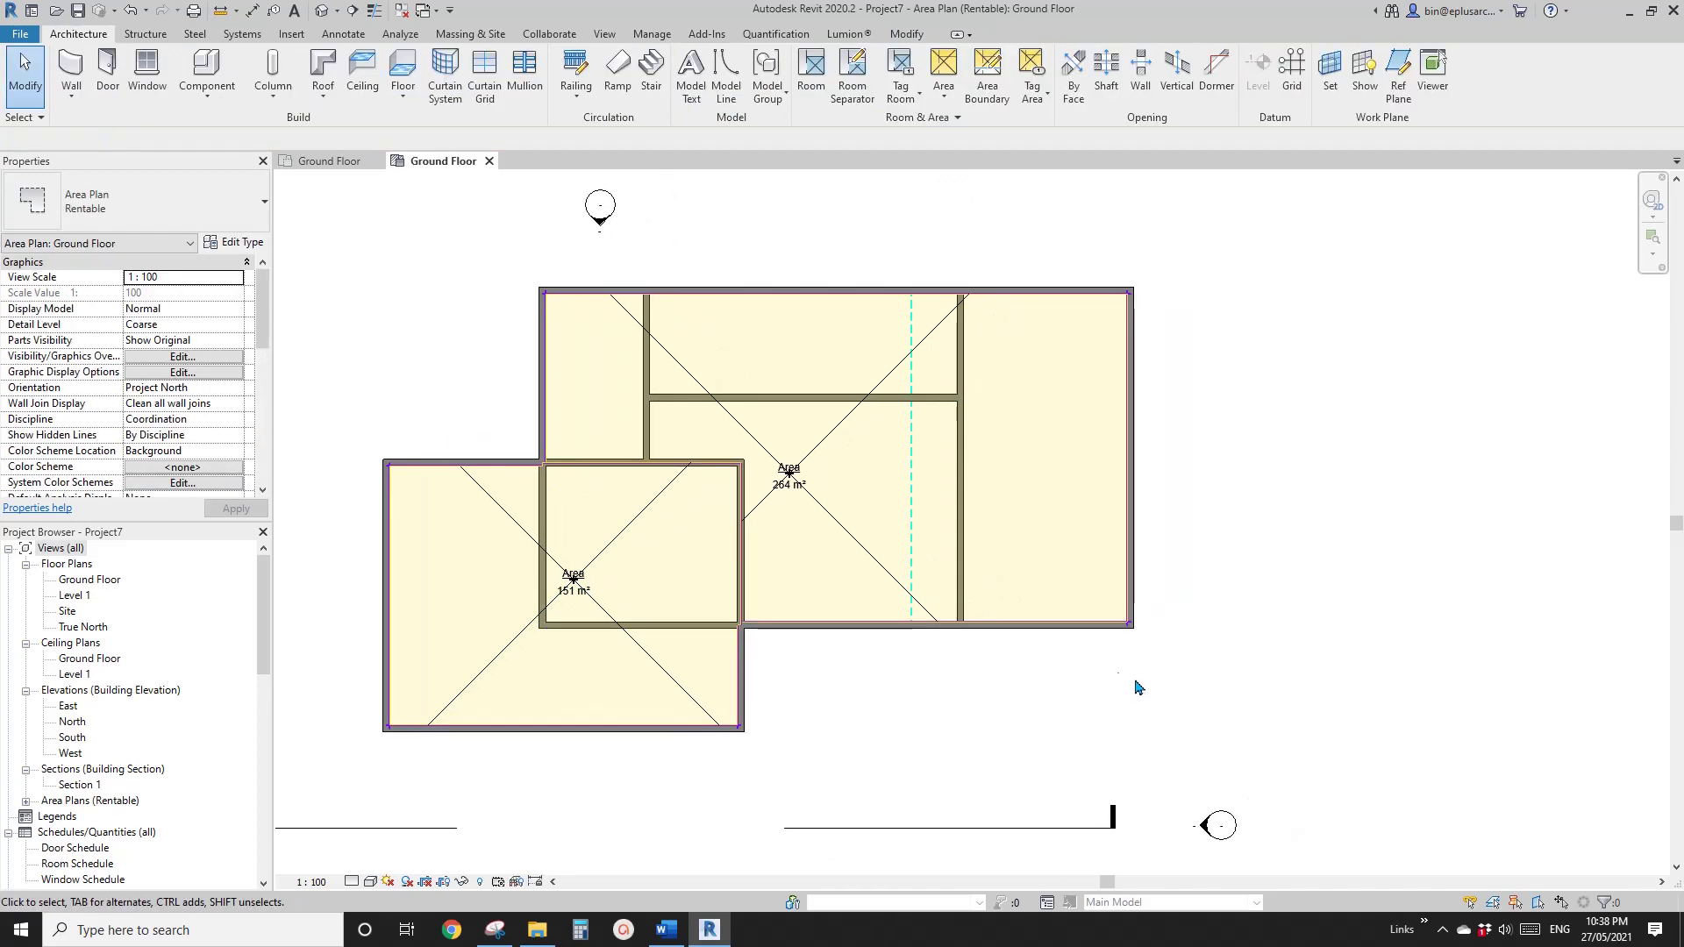
{"action": "middle_click_drag", "start_coordinate": [906, 530], "coordinate": [777, 397]}
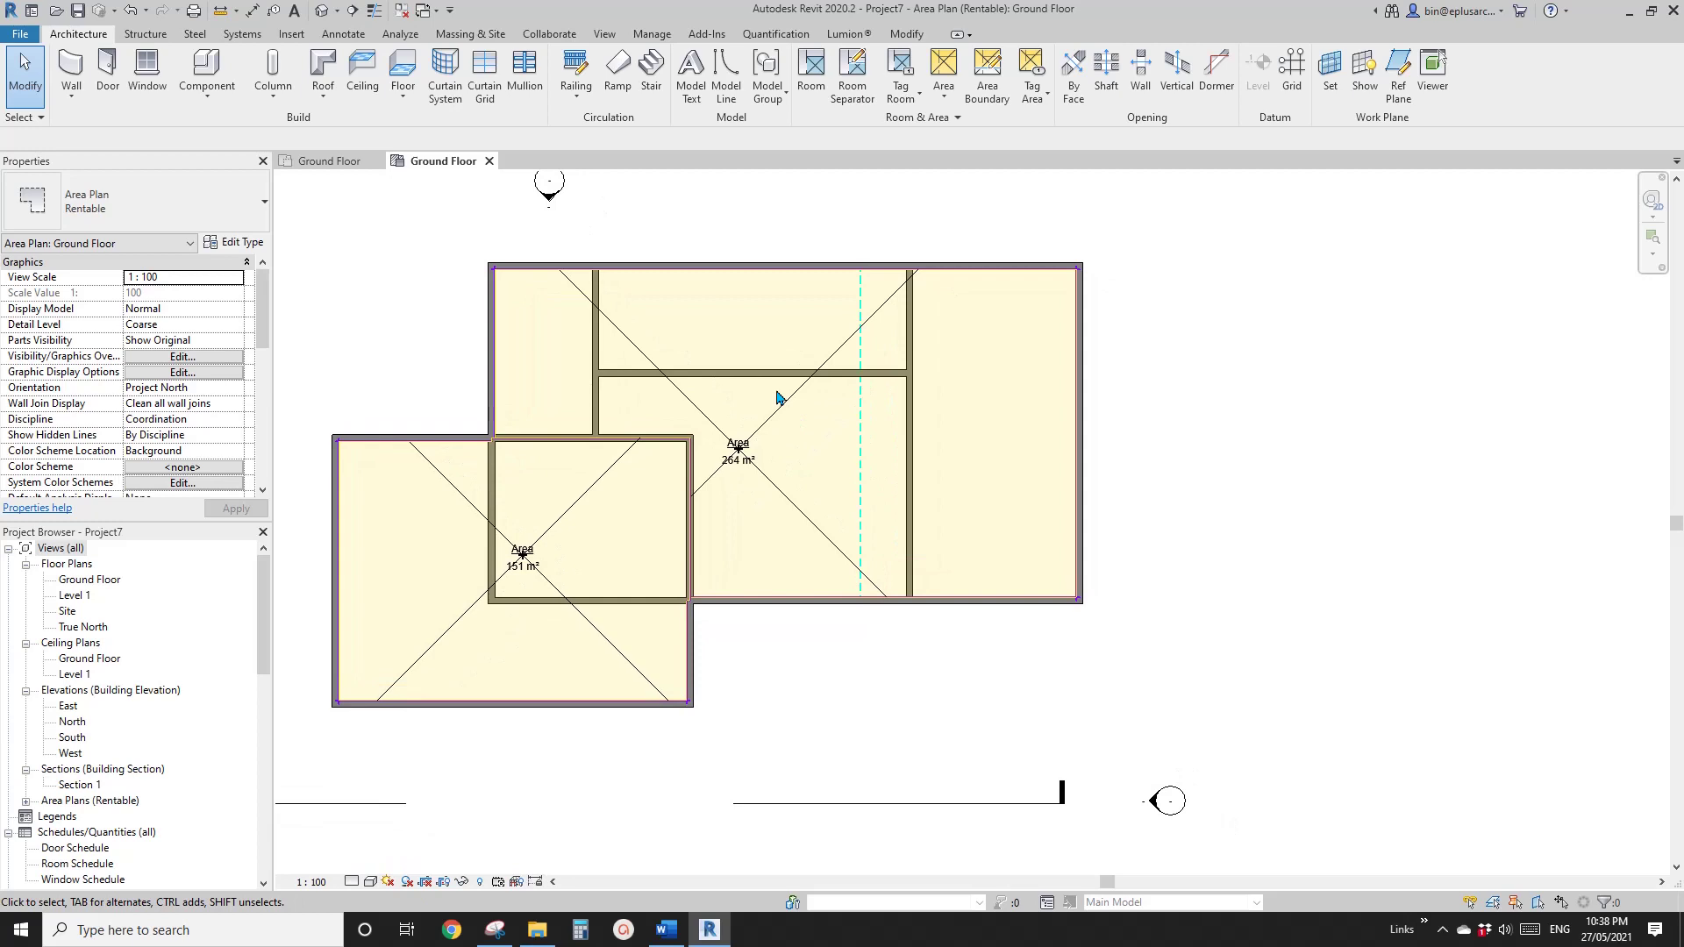
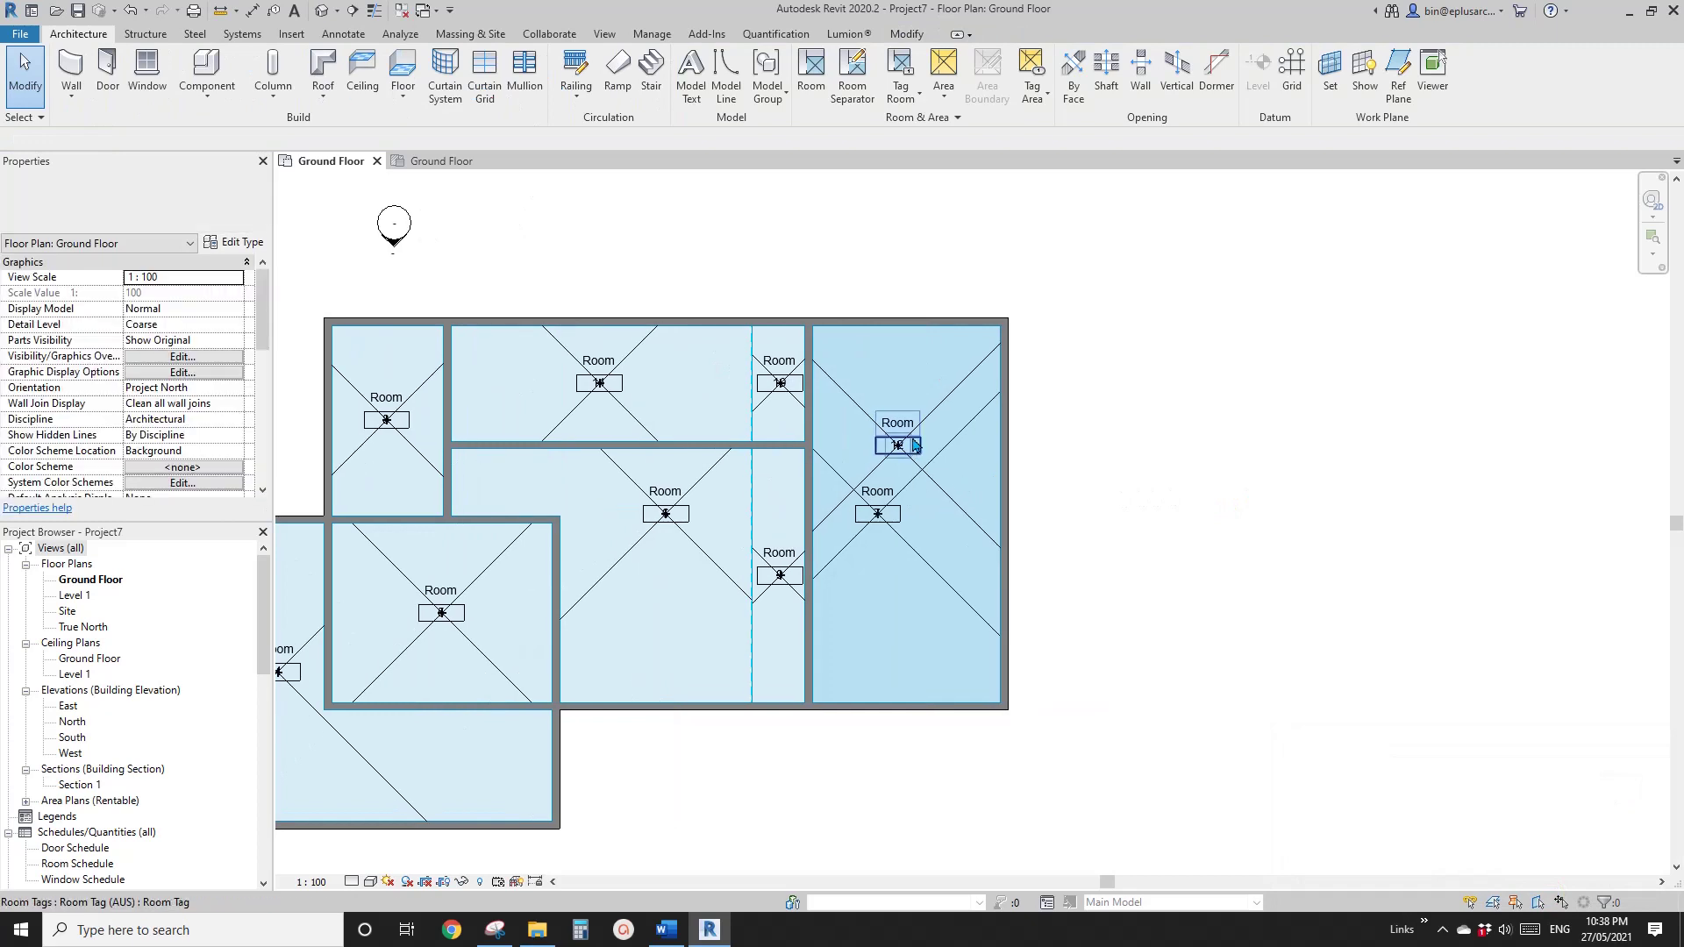
- Select all room tags visible in the Ground Floor floor plan and change their type to Room Tag With Area
{"action": "scroll", "coordinate": [982, 462], "scroll_direction": "down", "scroll_amount": 1}
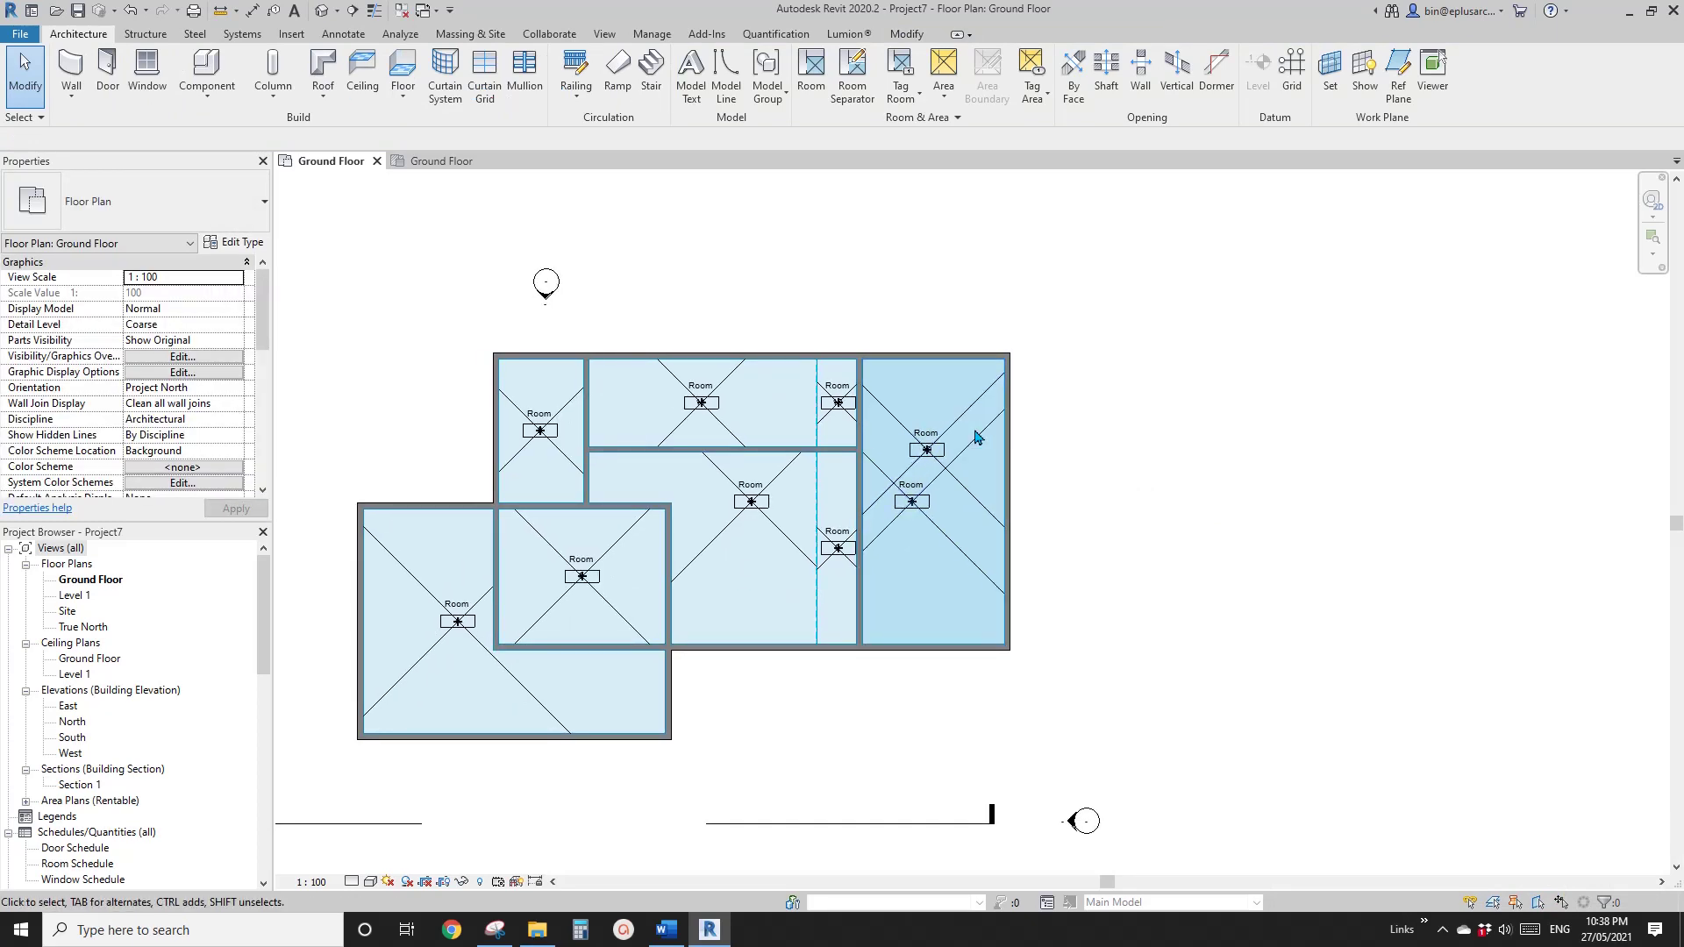
{"action": "scroll", "coordinate": [949, 455], "scroll_direction": "up", "scroll_amount": 2}
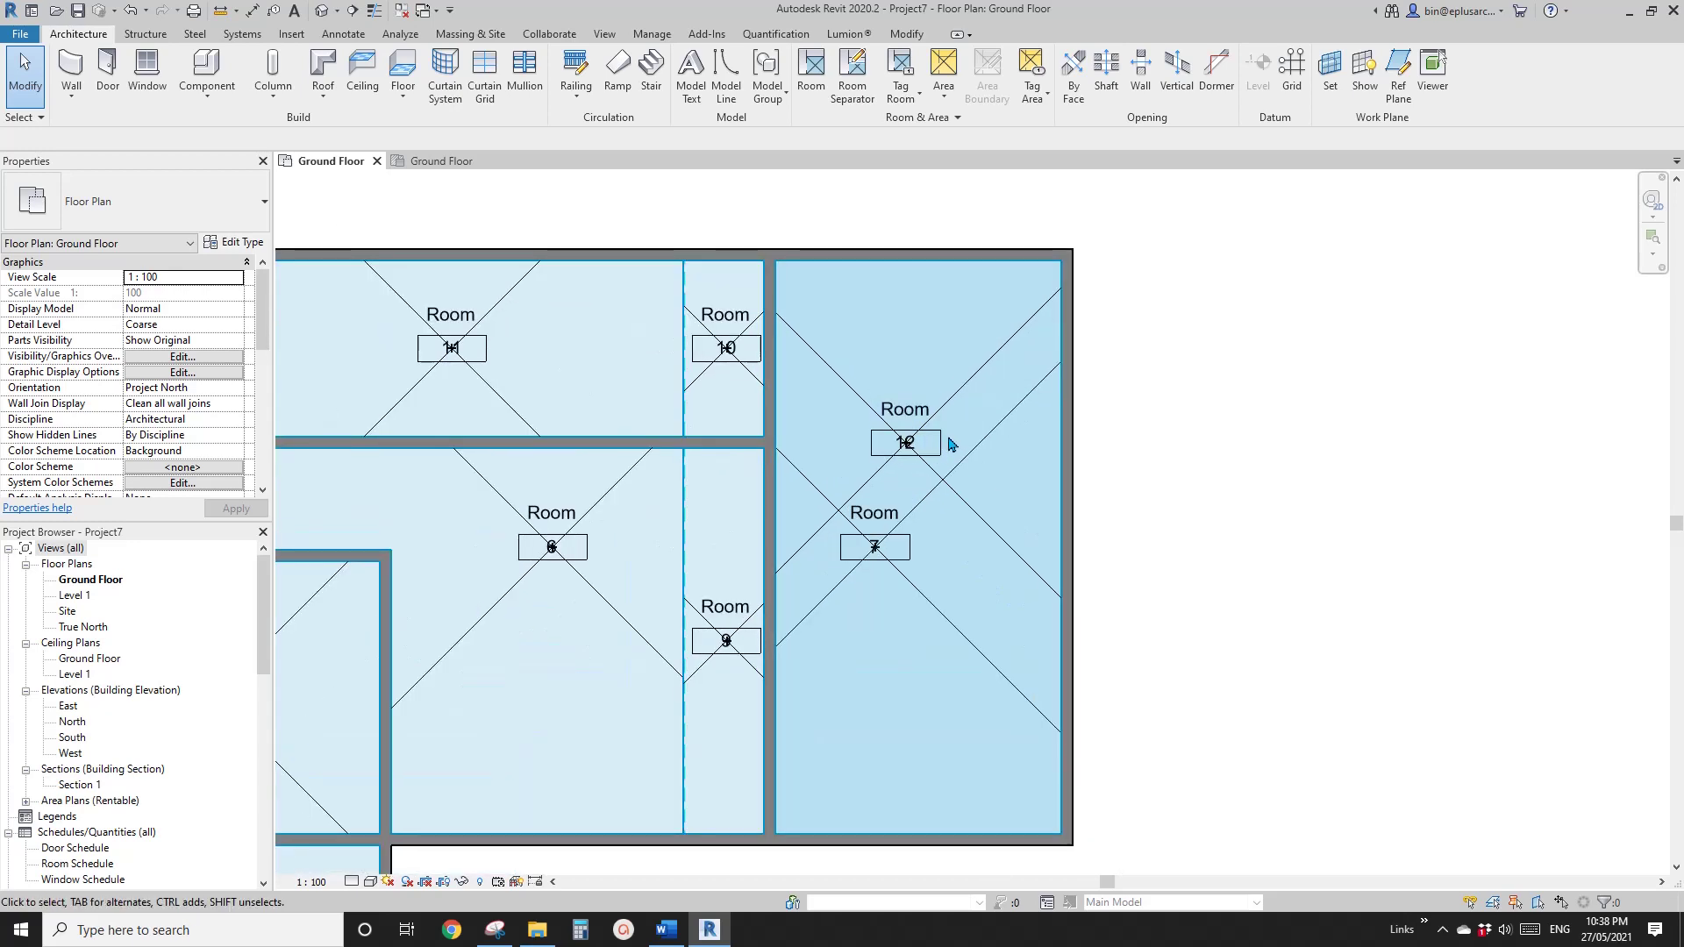
{"action": "left_click", "coordinate": [937, 442]}
{"action": "scroll", "coordinate": [574, 353], "scroll_direction": "down", "scroll_amount": 1}
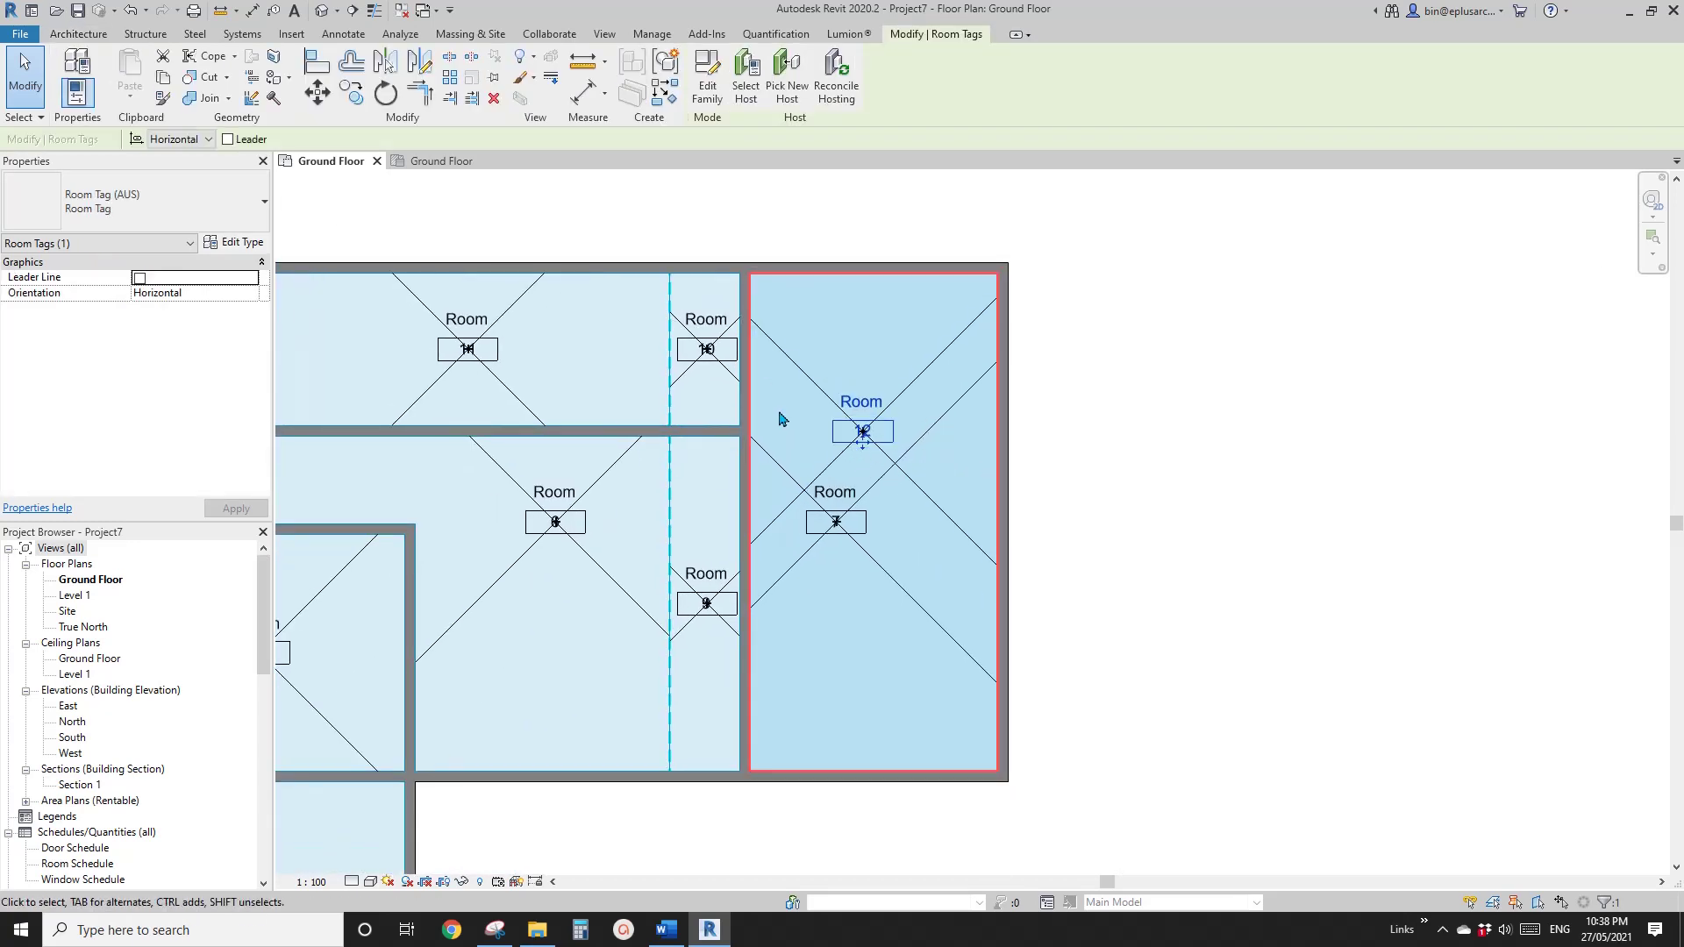
{"action": "middle_click_drag", "start_coordinate": [605, 376], "coordinate": [832, 380]}
{"action": "key", "text": "s"}
{"action": "key", "text": "a"}
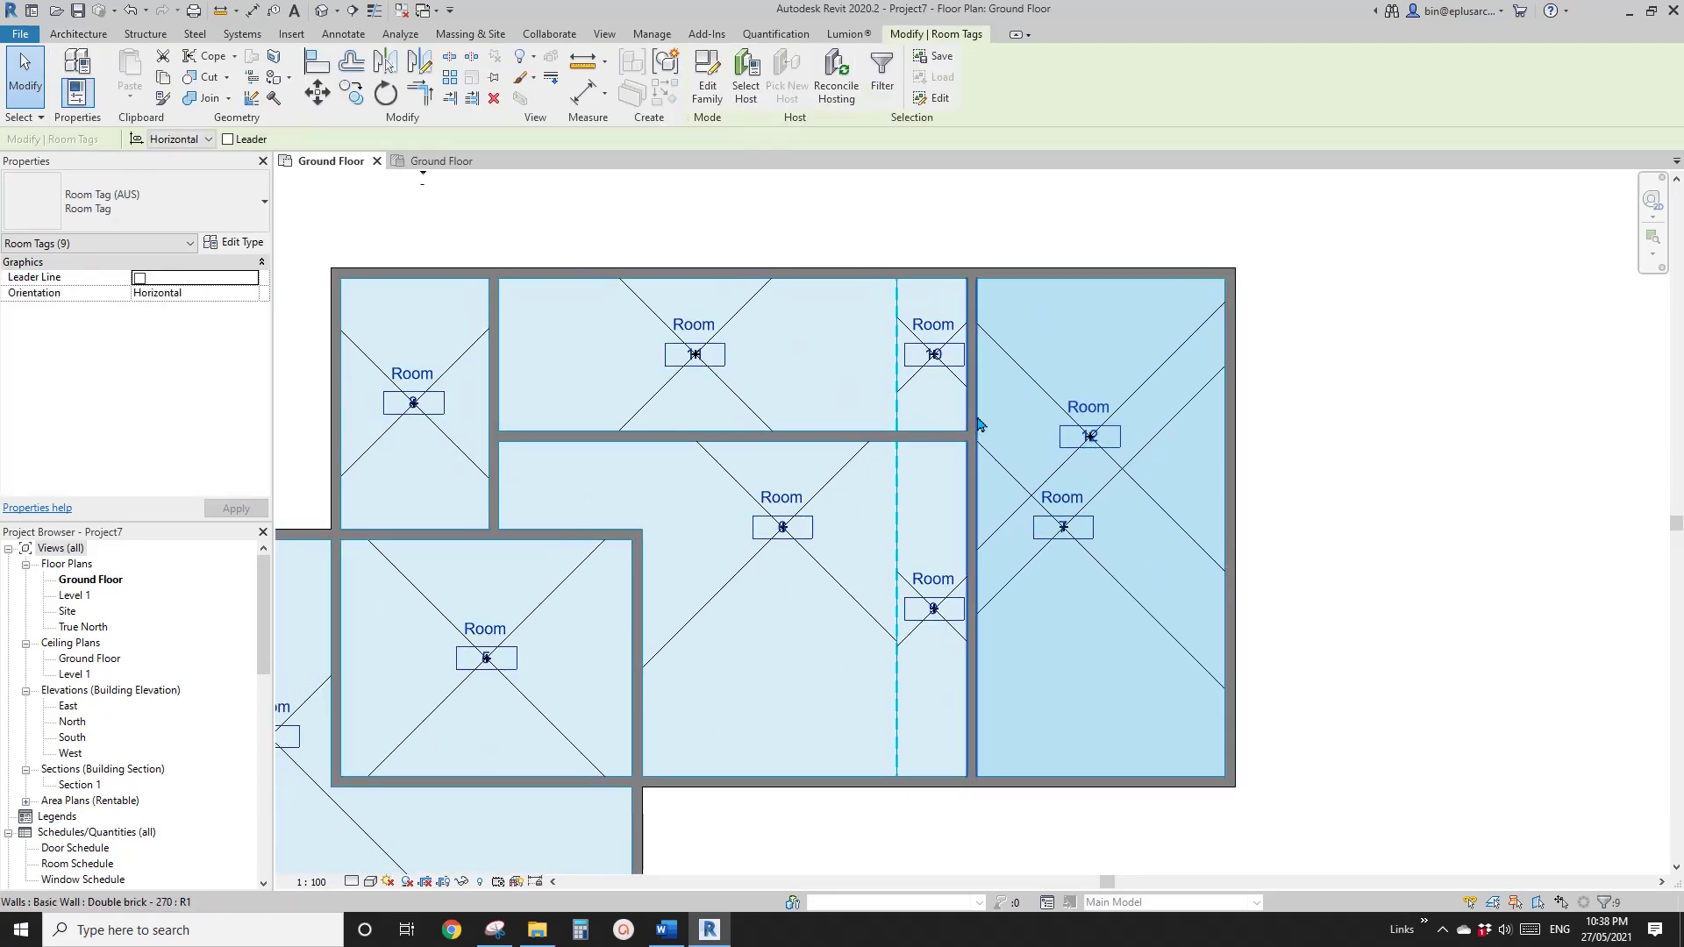
{"action": "left_click", "coordinate": [175, 206]}
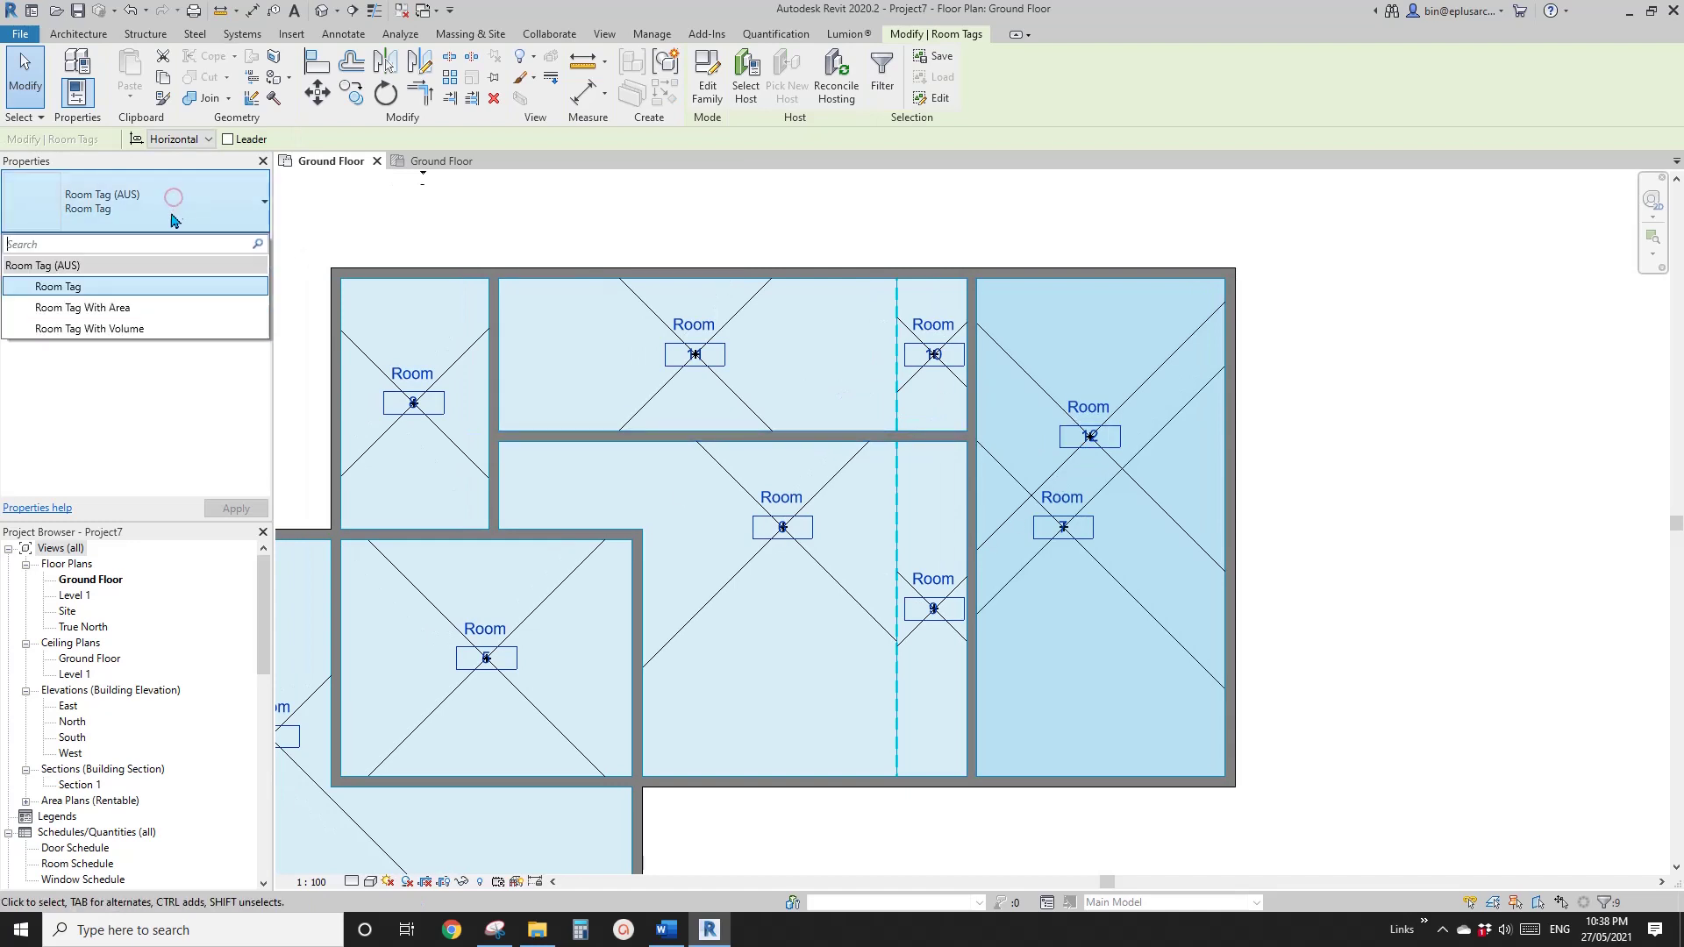
{"action": "left_click", "coordinate": [138, 307]}
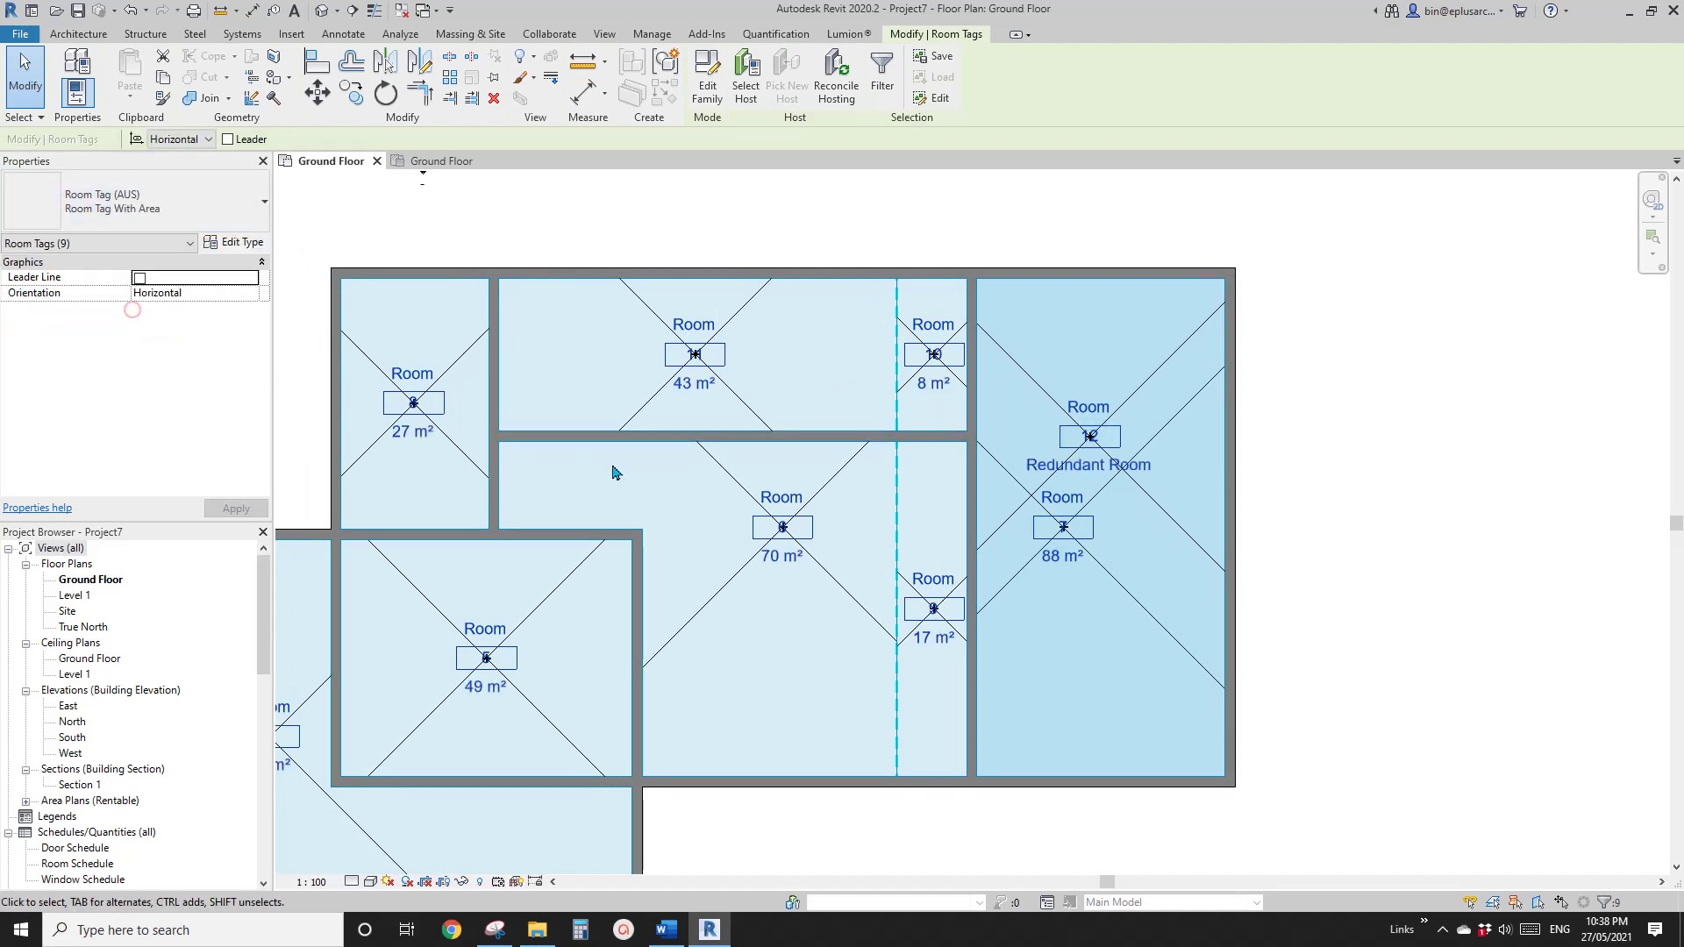
{"action": "scroll", "coordinate": [1195, 537], "scroll_direction": "down", "scroll_amount": 2}
{"action": "key", "text": "Escape"}
{"action": "scroll", "coordinate": [1138, 443], "scroll_direction": "up", "scroll_amount": 2}
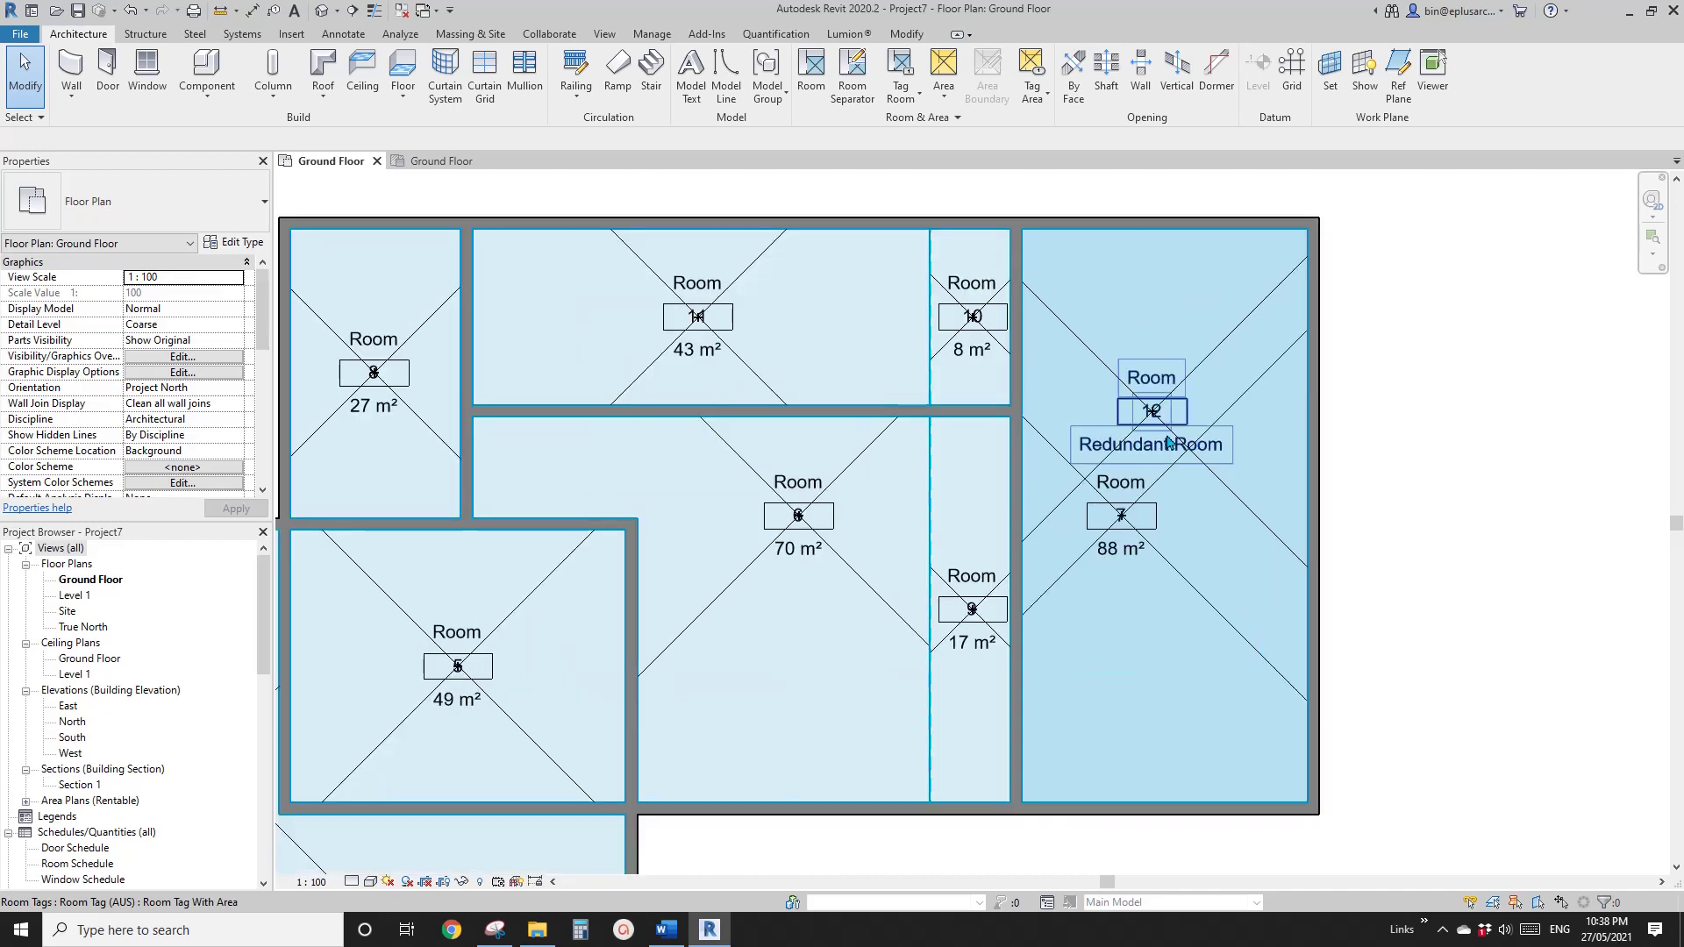
- Inspect room 12 and its area tag in the rightmost enclosure alongside the other rooms
{"action": "left_click", "coordinate": [1221, 348]}
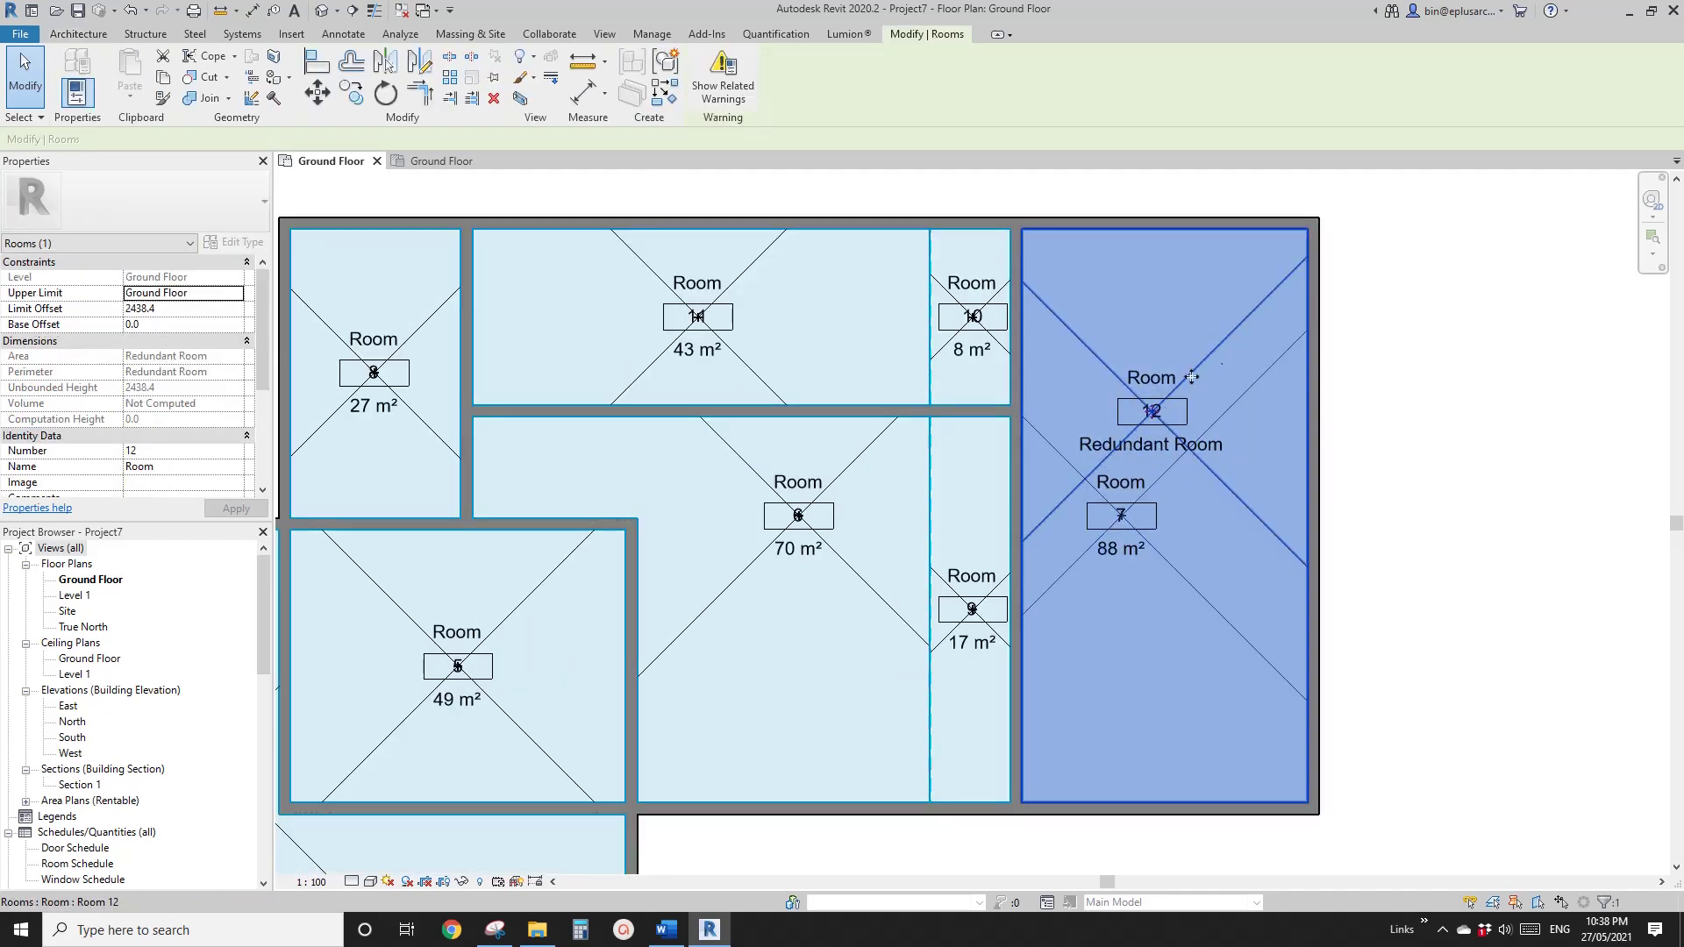
{"action": "scroll", "coordinate": [1151, 460], "scroll_direction": "down", "scroll_amount": 2}
{"action": "key", "text": "Escape"}
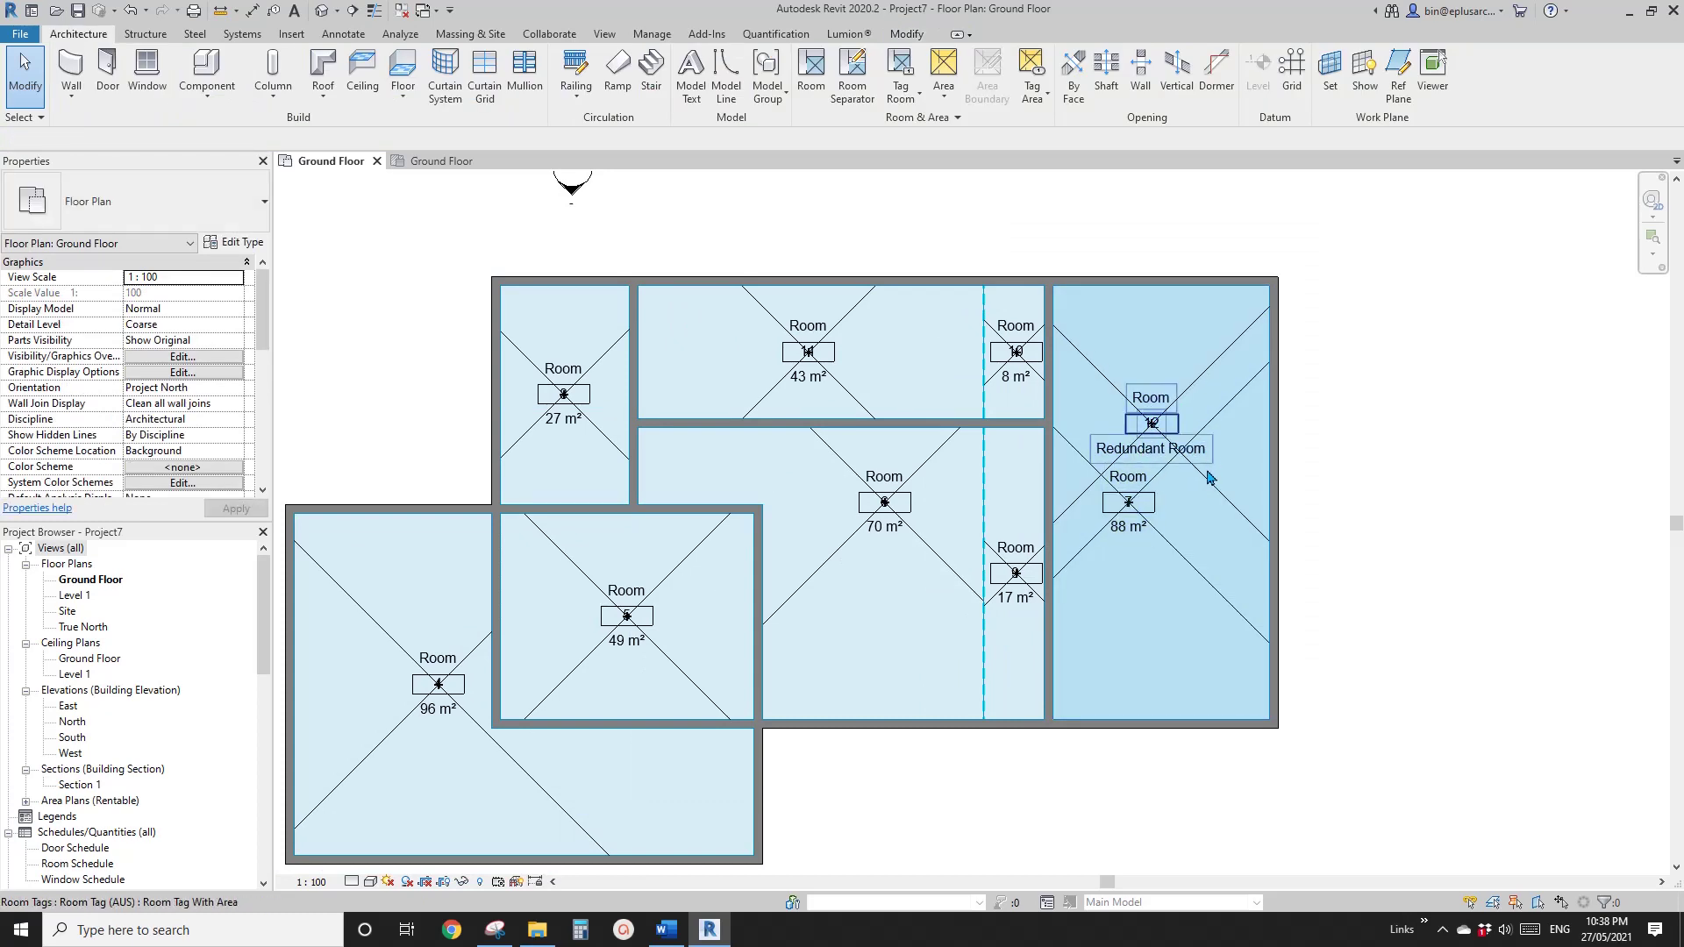
{"action": "scroll", "coordinate": [1211, 465], "scroll_direction": "down", "scroll_amount": 1}
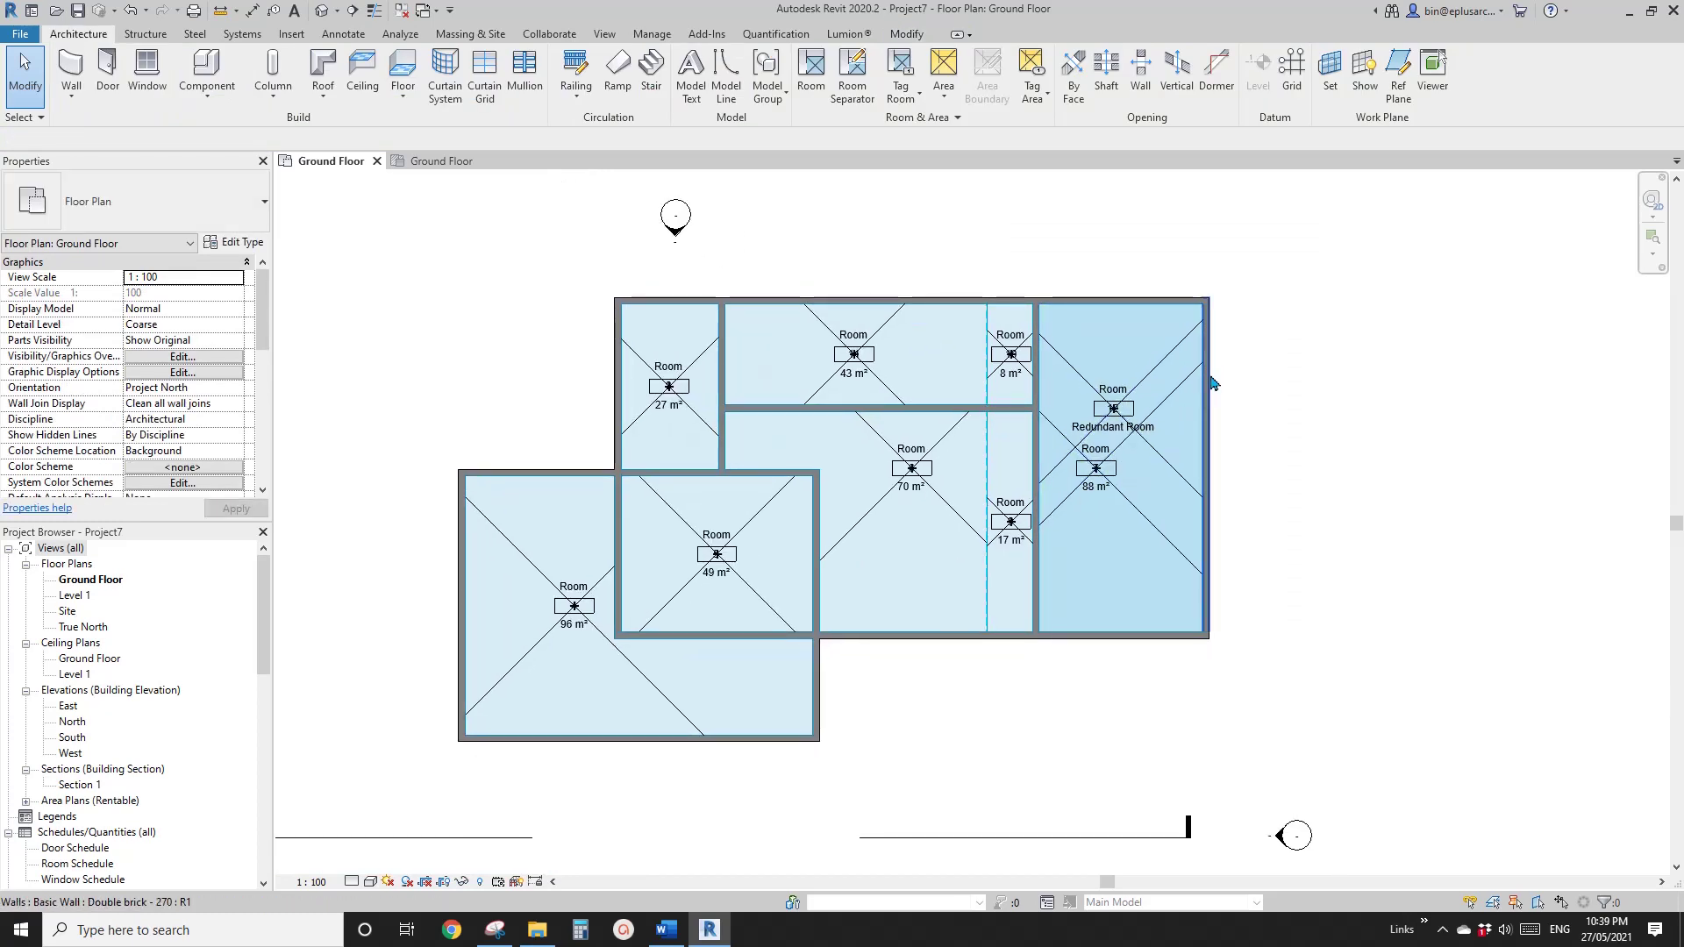
- Place two additional tagged rooms in the already occupied L-shaped enclosure at the plan's lower left, accepting the redundant room warnings
{"action": "left_click", "coordinate": [1164, 362]}
{"action": "left_click", "coordinate": [1274, 405]}
{"action": "middle_click_drag", "start_coordinate": [1274, 404], "coordinate": [1266, 406]}
{"action": "key", "text": "r"}
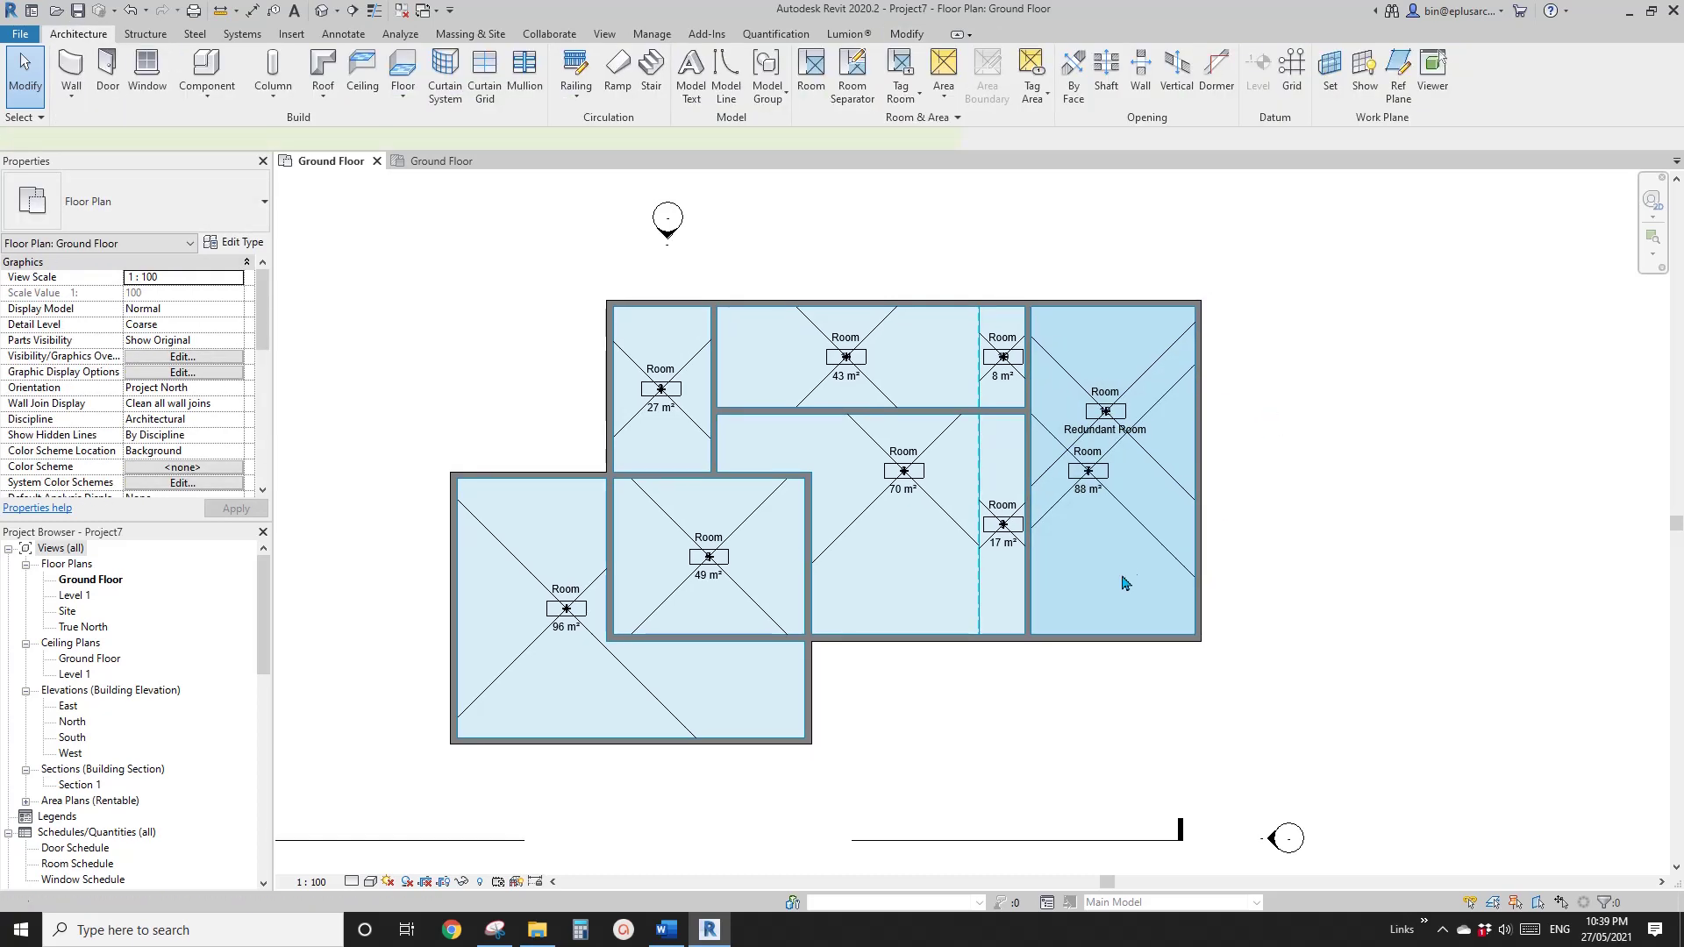
{"action": "key", "text": "m"}
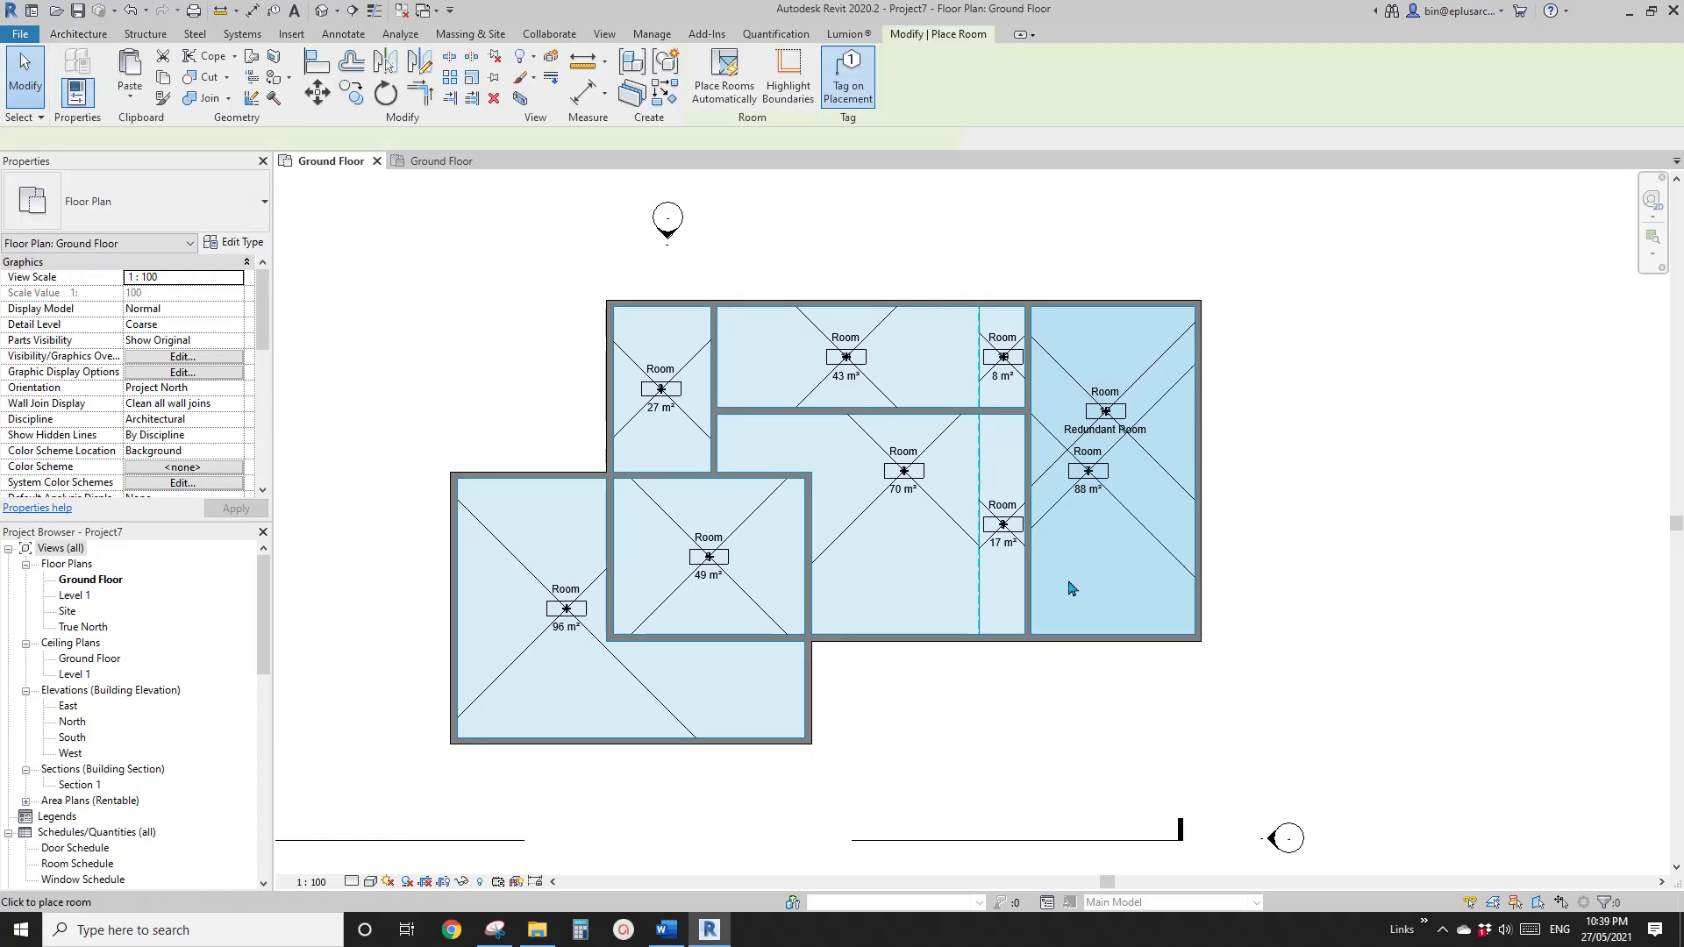
{"action": "left_click", "coordinate": [555, 686]}
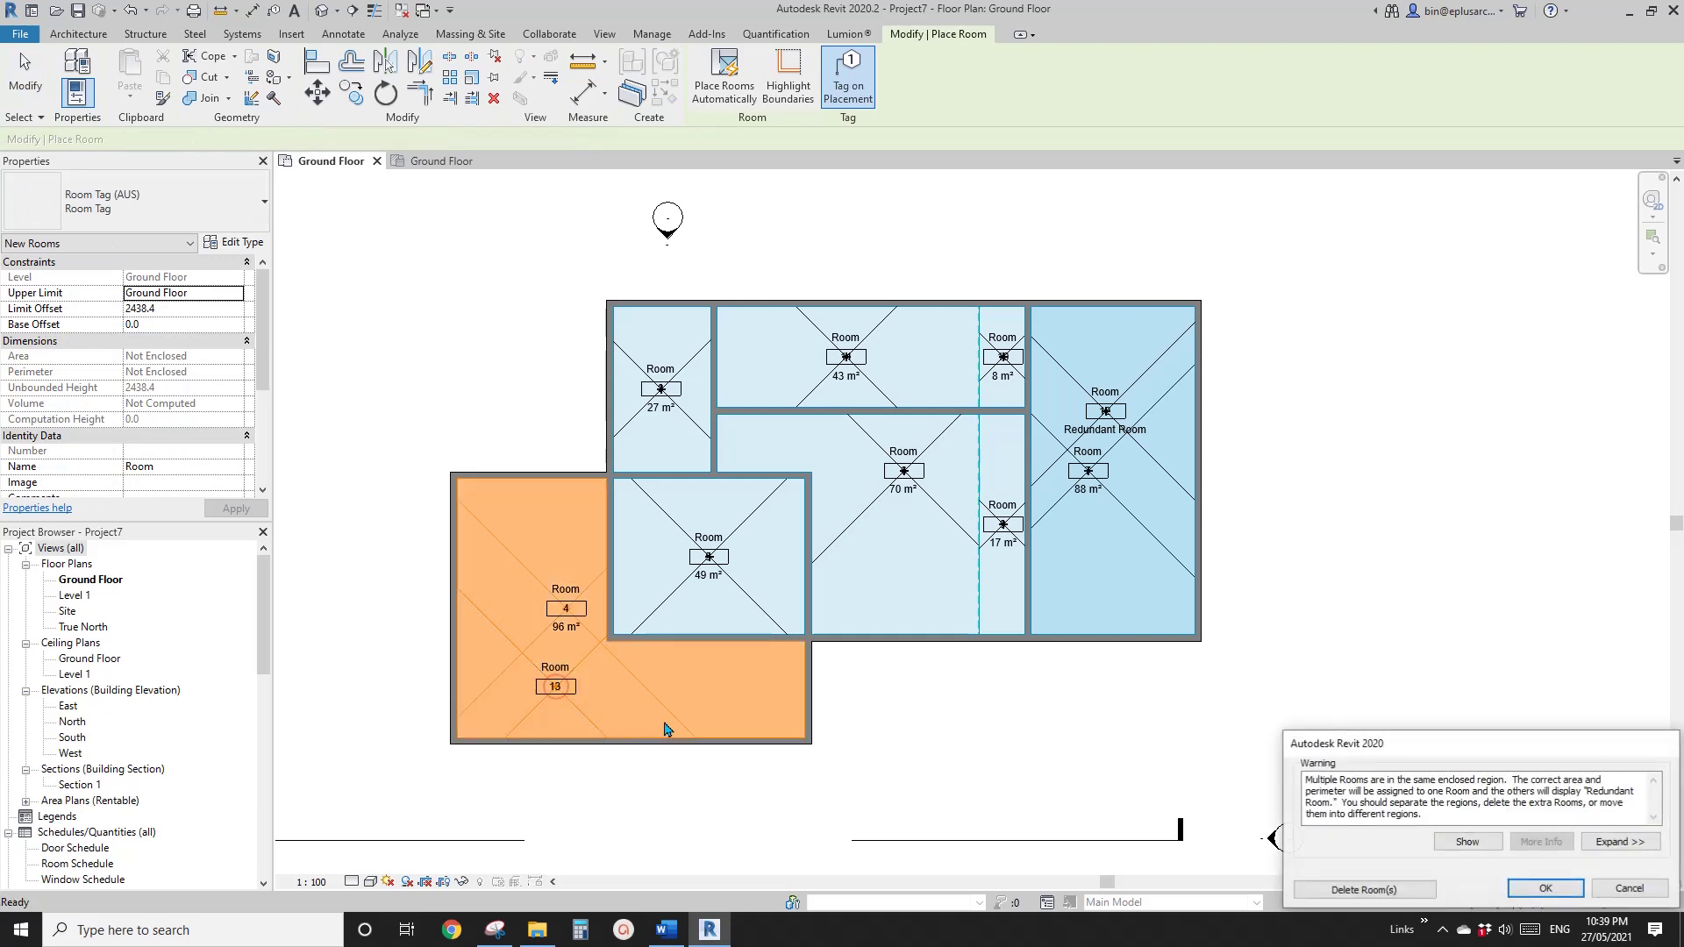
{"action": "left_click", "coordinate": [1552, 887]}
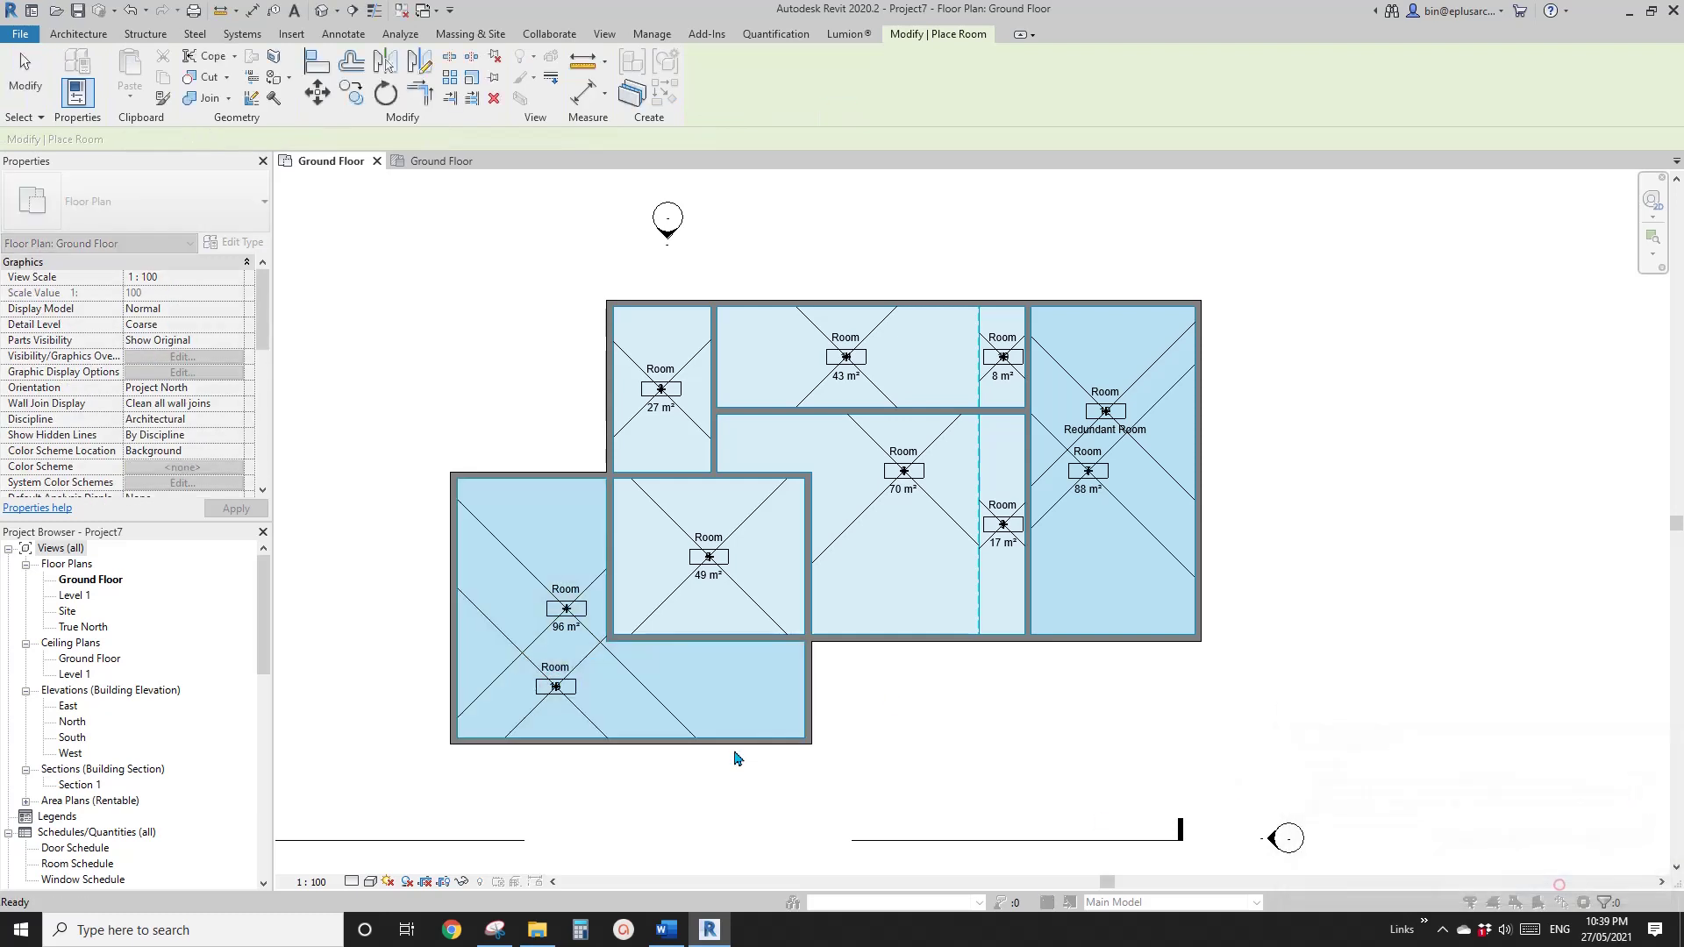
{"action": "left_click", "coordinate": [682, 689]}
{"action": "left_click", "coordinate": [1545, 887]}
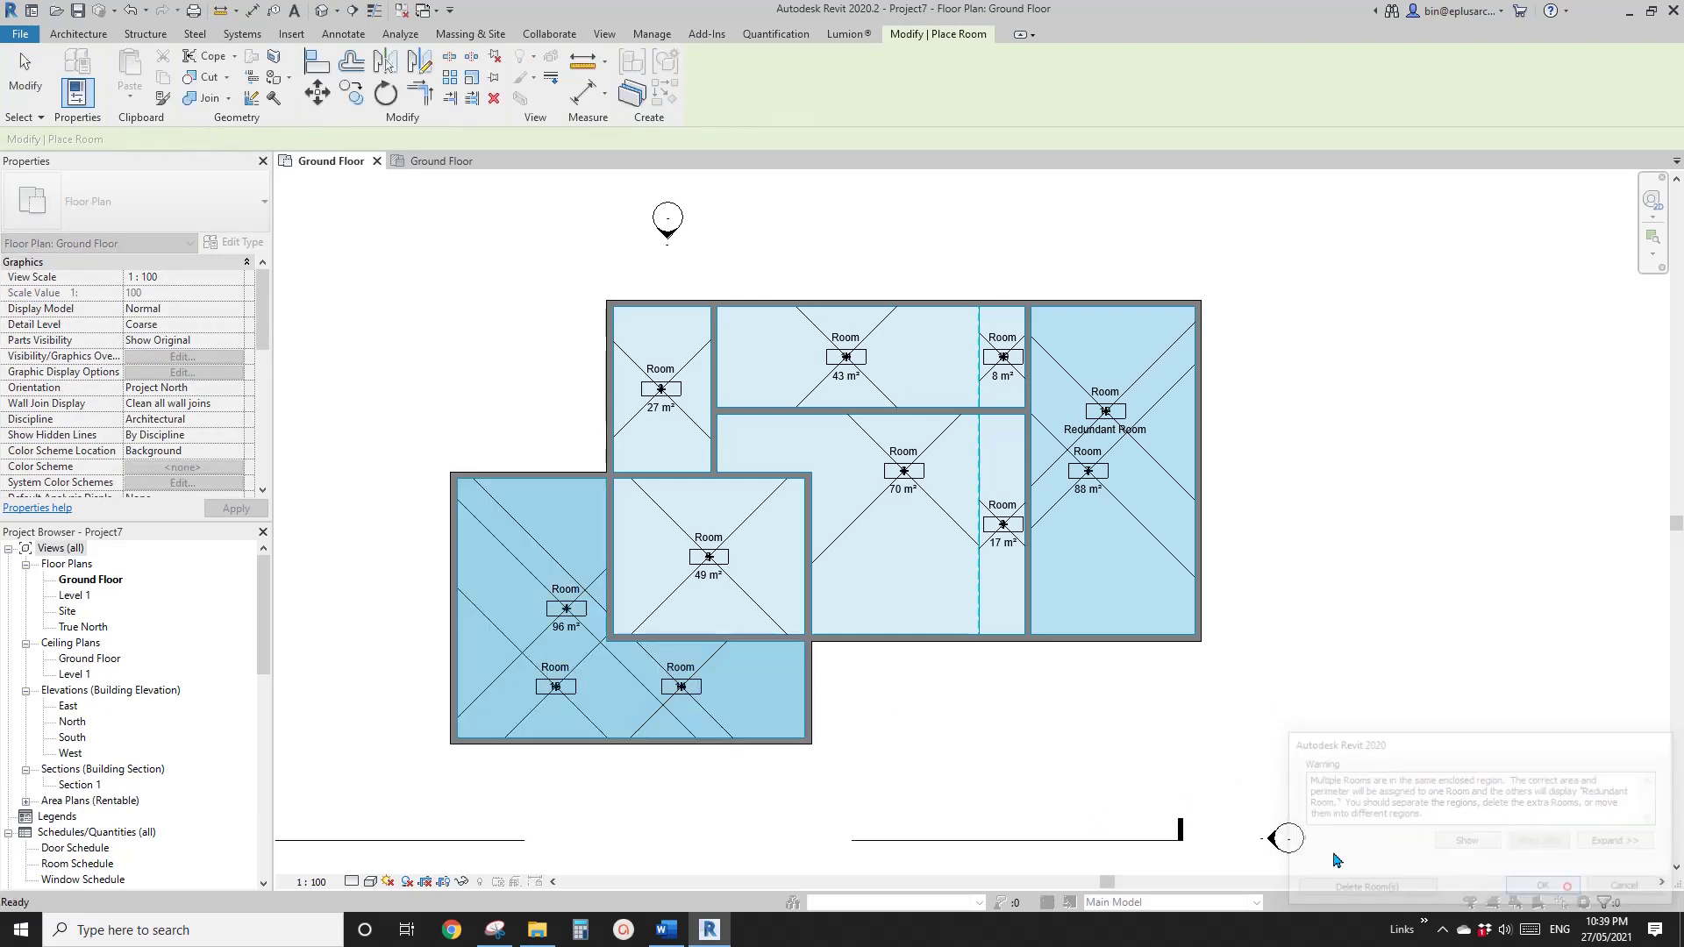
{"action": "key", "text": "Escape"}
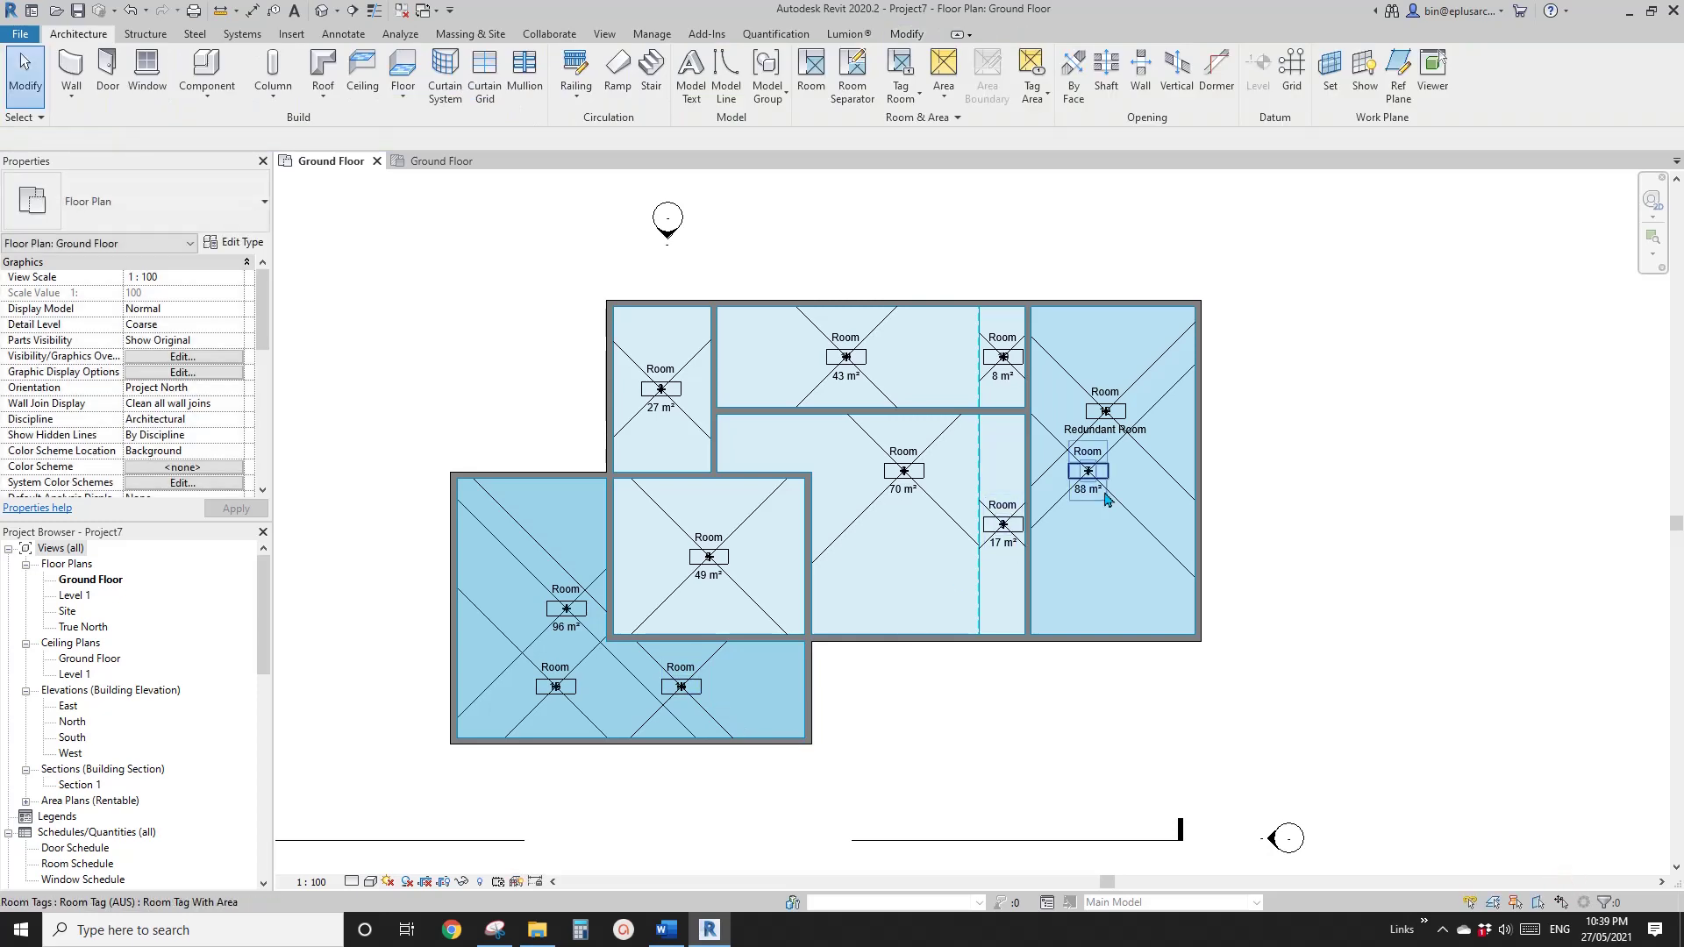
- Delete the redundant room's tag and the redundant room itself from the plan's rightmost enclosure
{"action": "scroll", "coordinate": [649, 561], "scroll_direction": "down", "scroll_amount": 3}
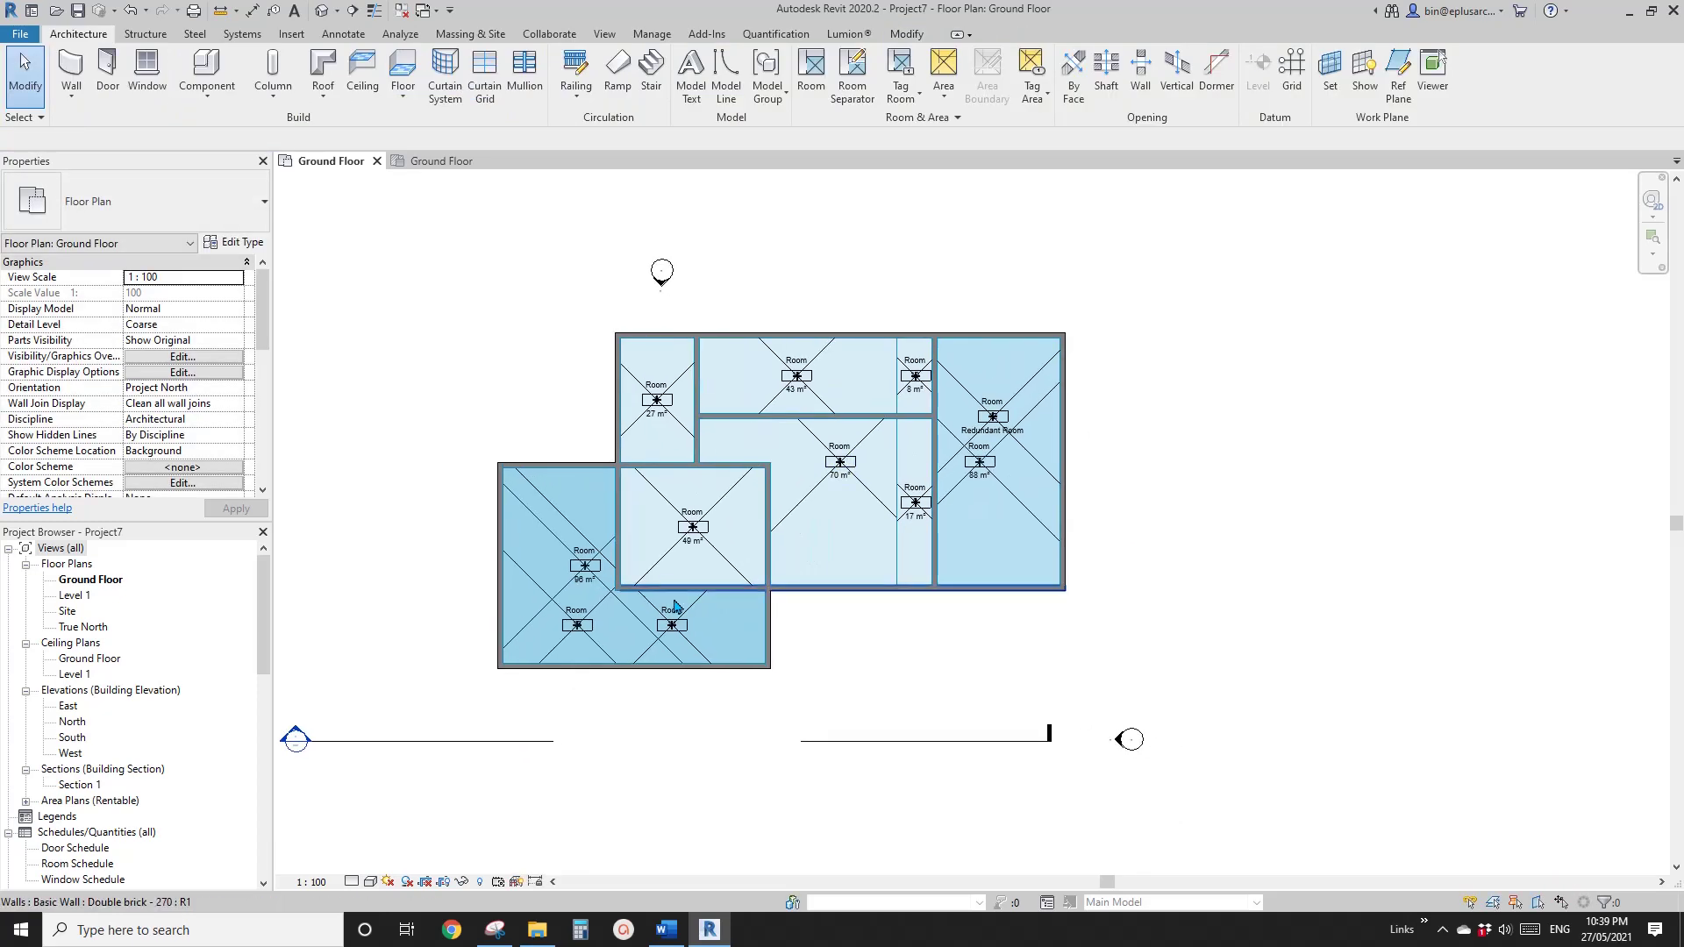
{"action": "scroll", "coordinate": [684, 631], "scroll_direction": "up", "scroll_amount": 2}
{"action": "scroll", "coordinate": [877, 620], "scroll_direction": "down", "scroll_amount": 2}
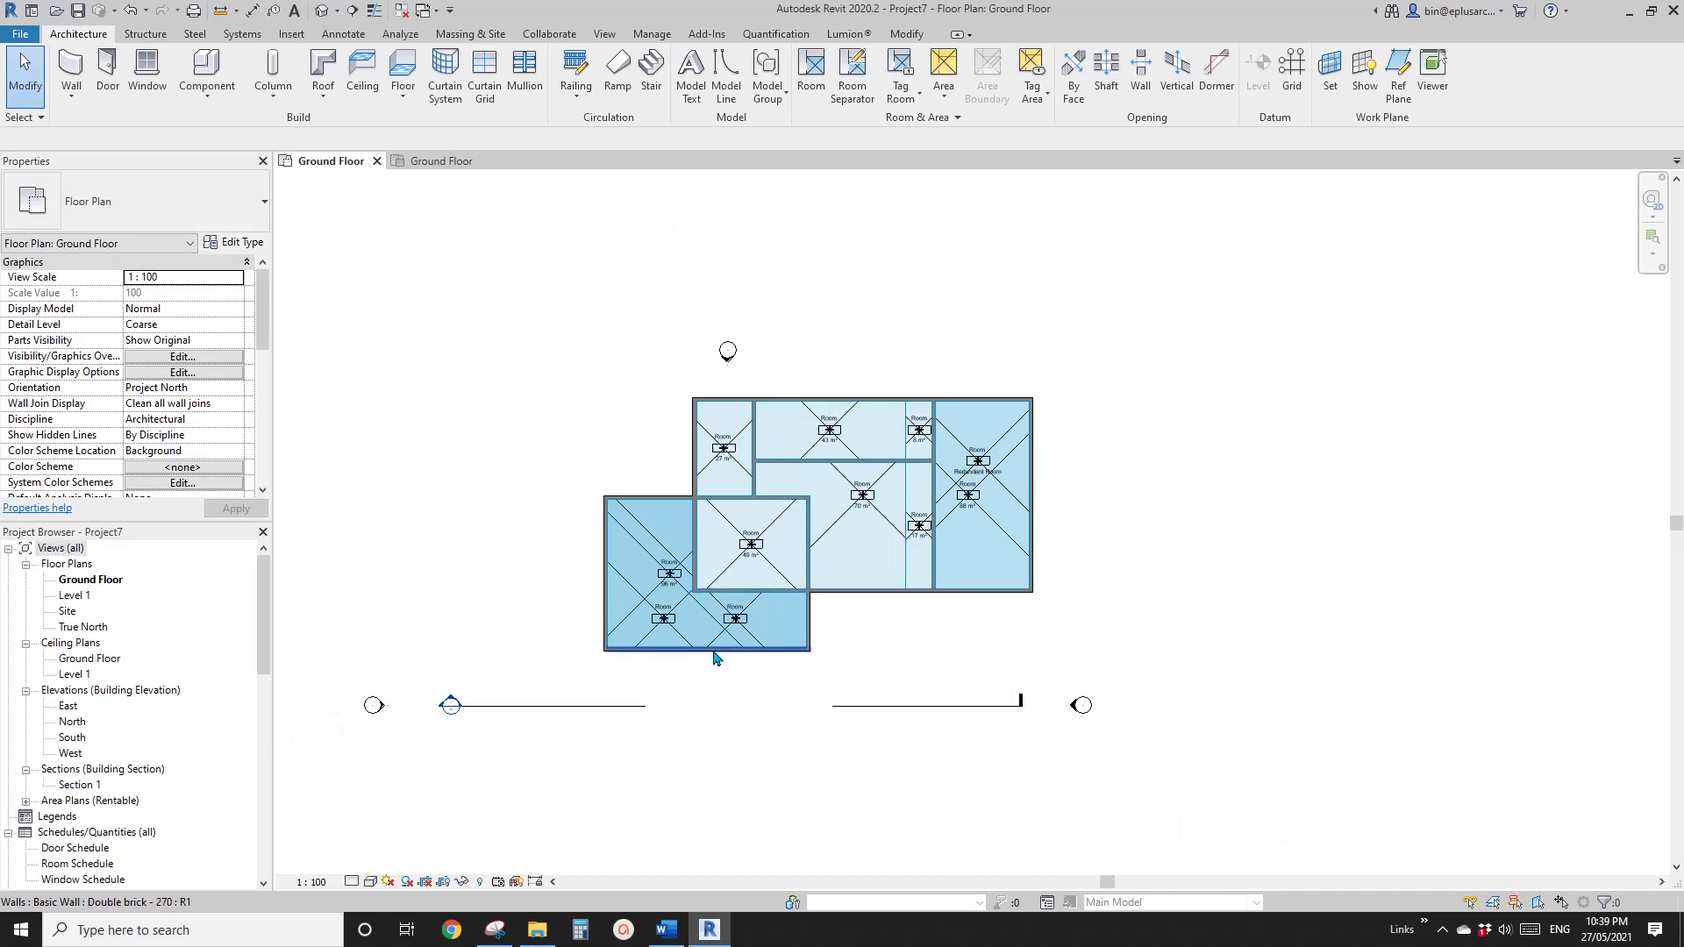
{"action": "scroll", "coordinate": [742, 611], "scroll_direction": "up", "scroll_amount": 2}
{"action": "left_click", "coordinate": [1170, 355]}
{"action": "key", "text": "Delete"}
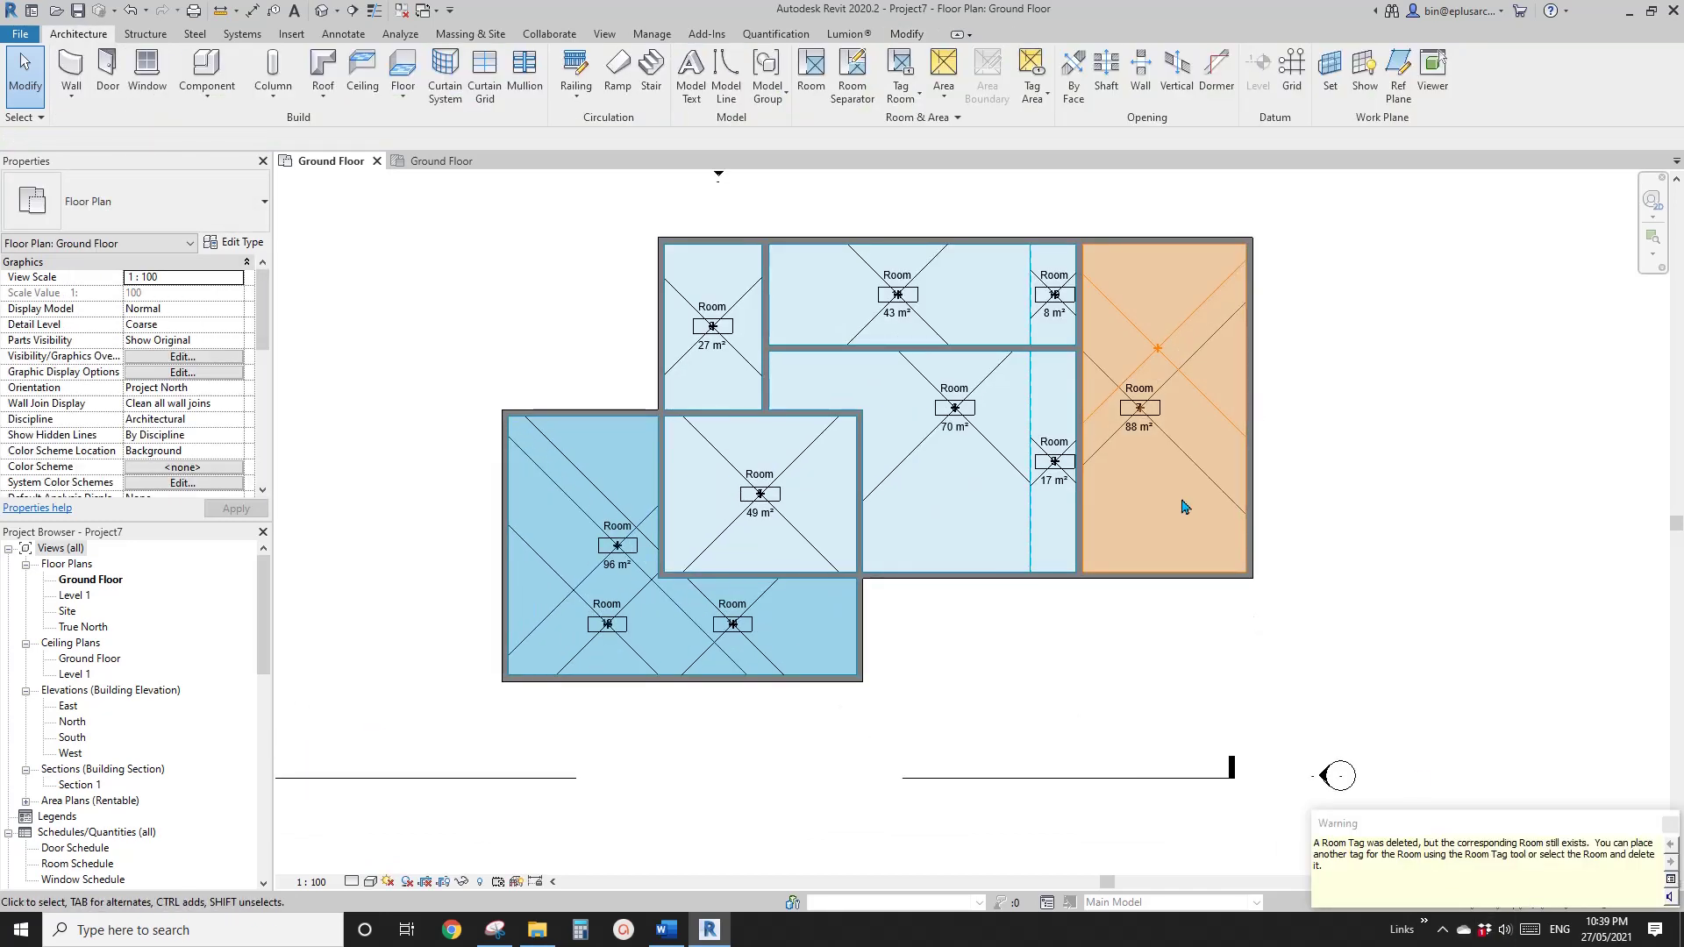
{"action": "left_click", "coordinate": [1399, 454]}
{"action": "scroll", "coordinate": [1177, 359], "scroll_direction": "down", "scroll_amount": 3}
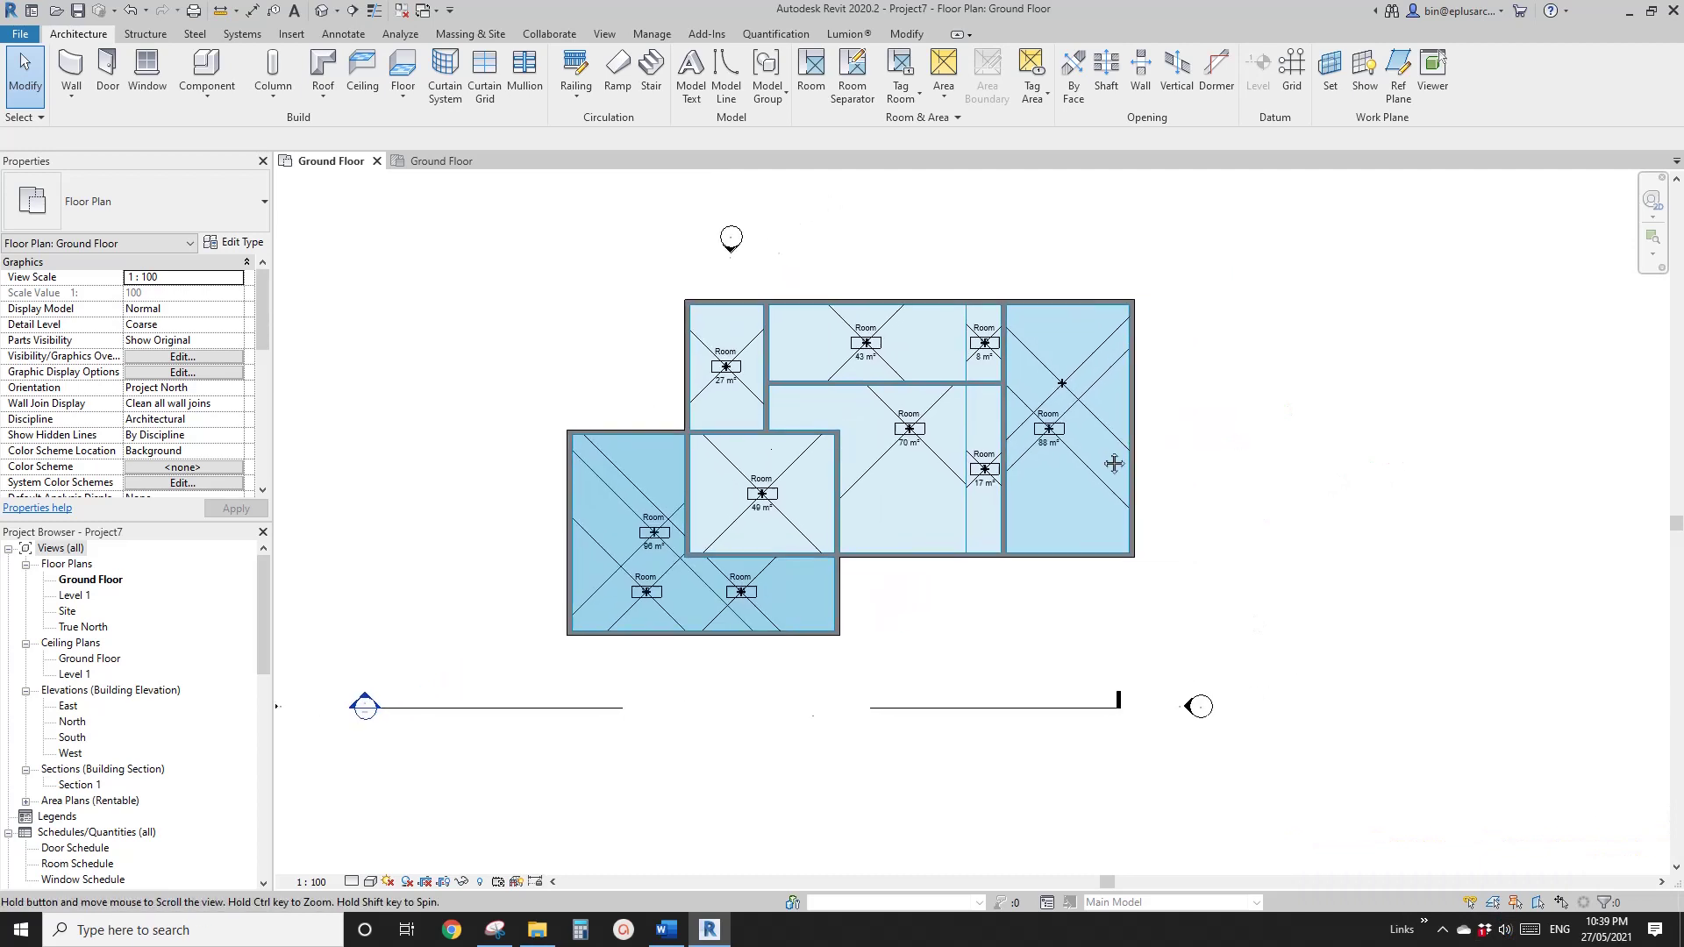
{"action": "left_click", "coordinate": [994, 408]}
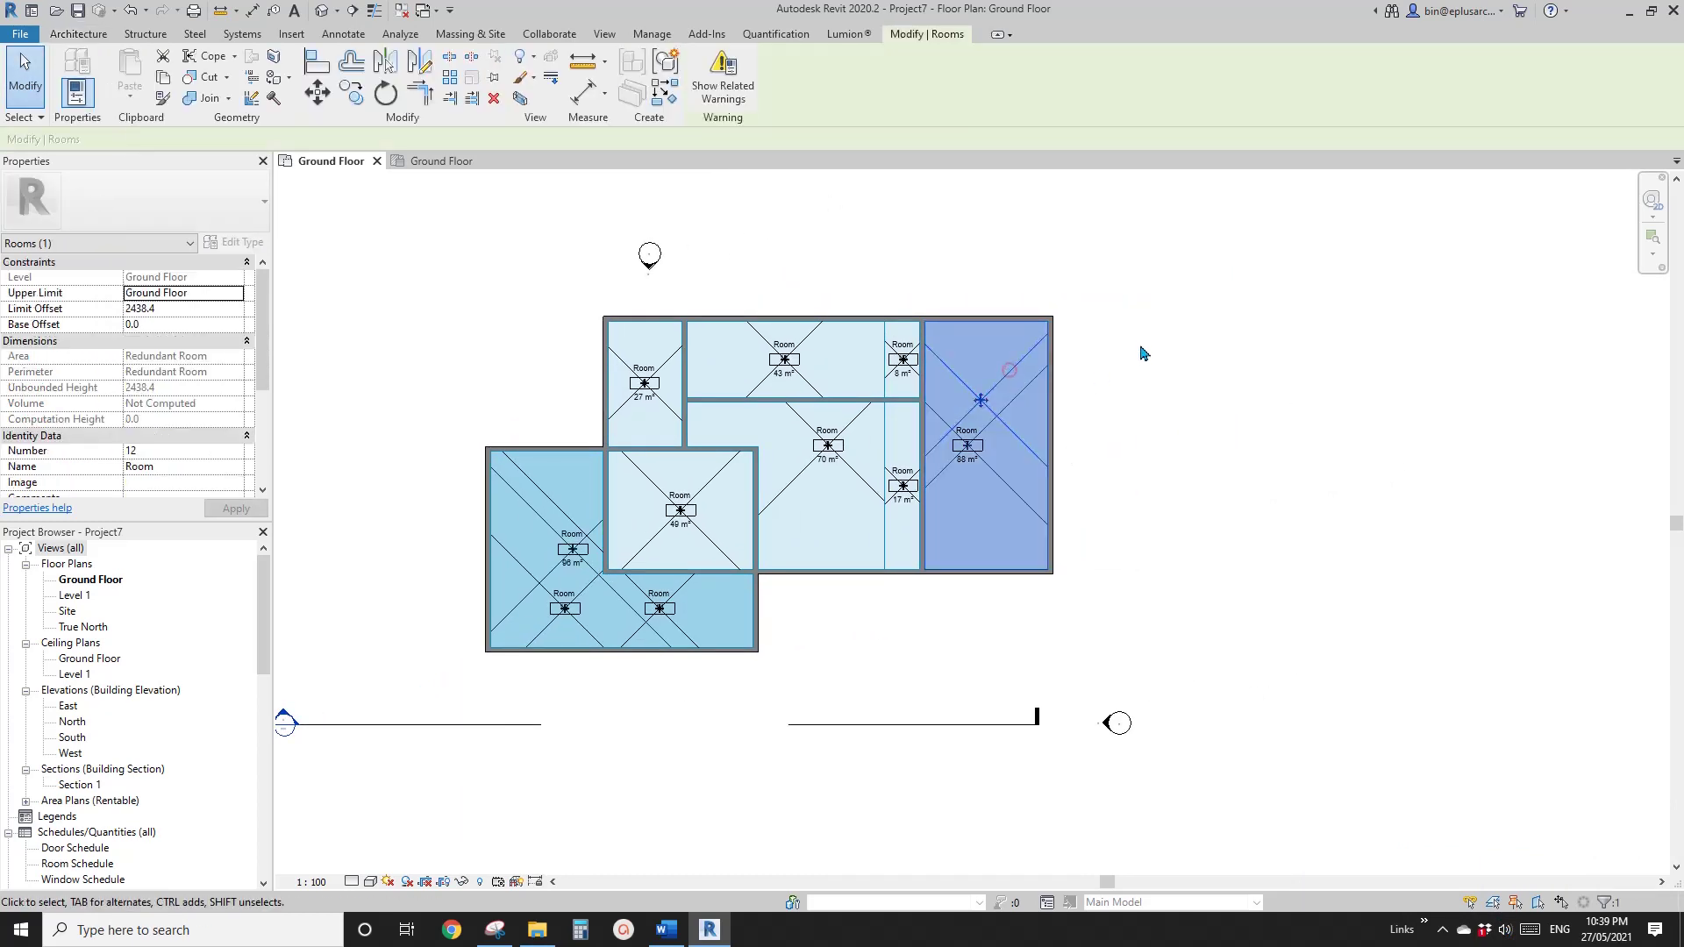
{"action": "middle_click_drag", "start_coordinate": [1139, 357], "coordinate": [1170, 351]}
{"action": "key", "text": "Delete"}
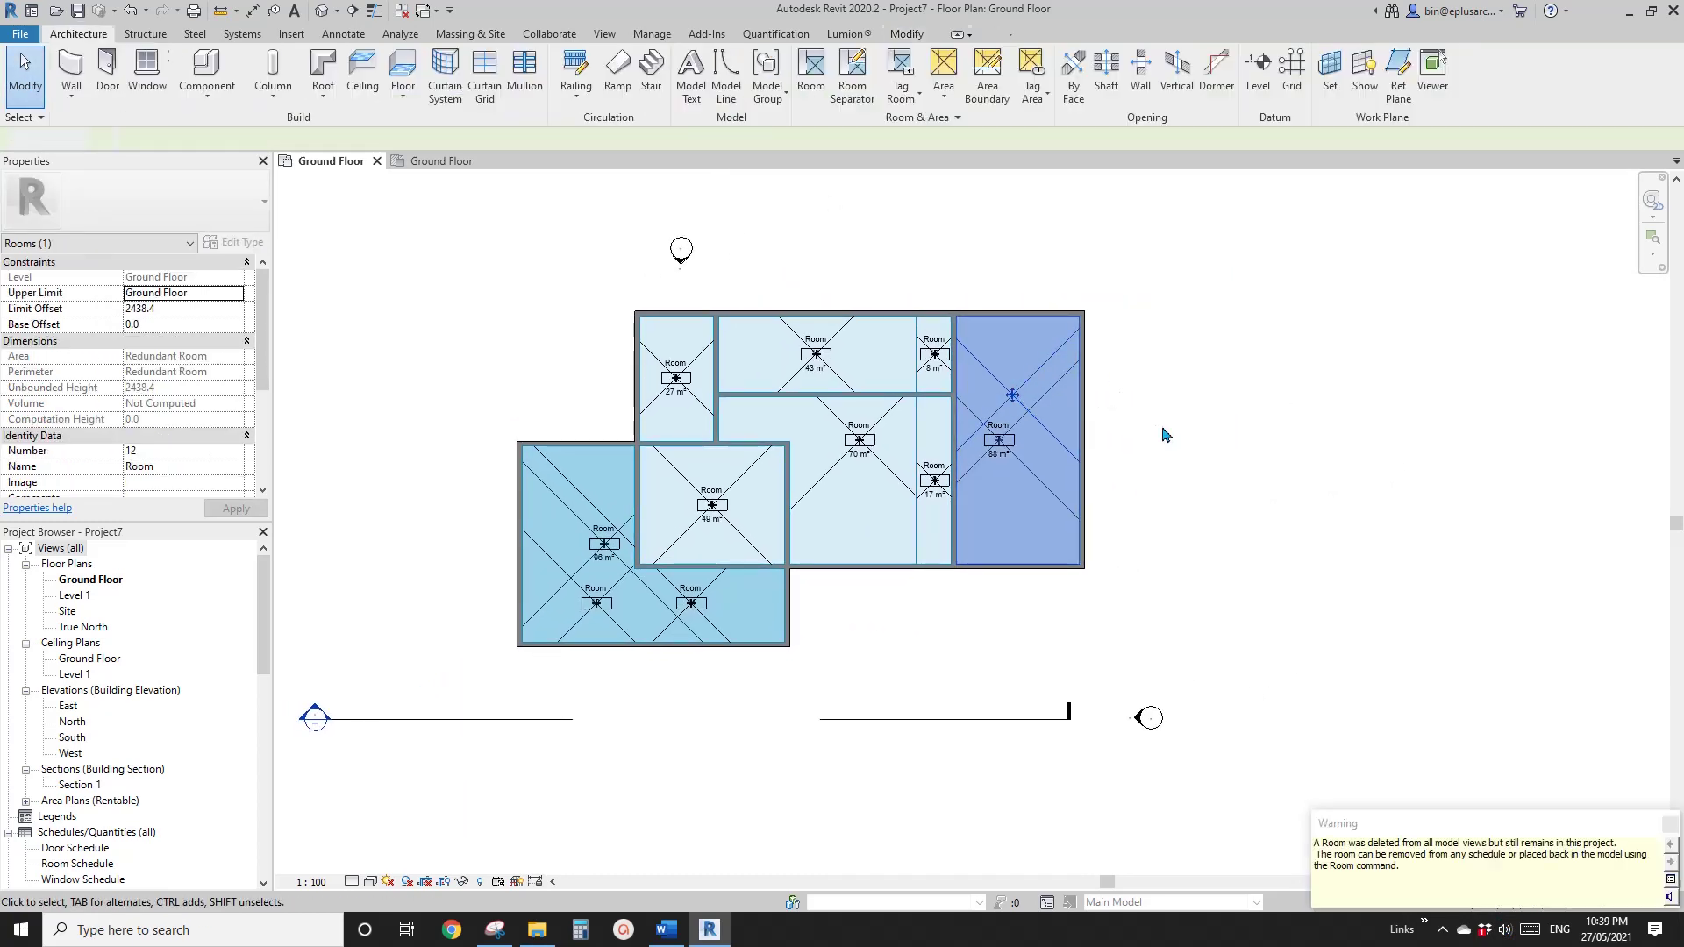
- Delete the two redundant rooms numbered 13 and 14 from the lower-left L-shaped enclosure
{"action": "scroll", "coordinate": [668, 638], "scroll_direction": "up", "scroll_amount": 1}
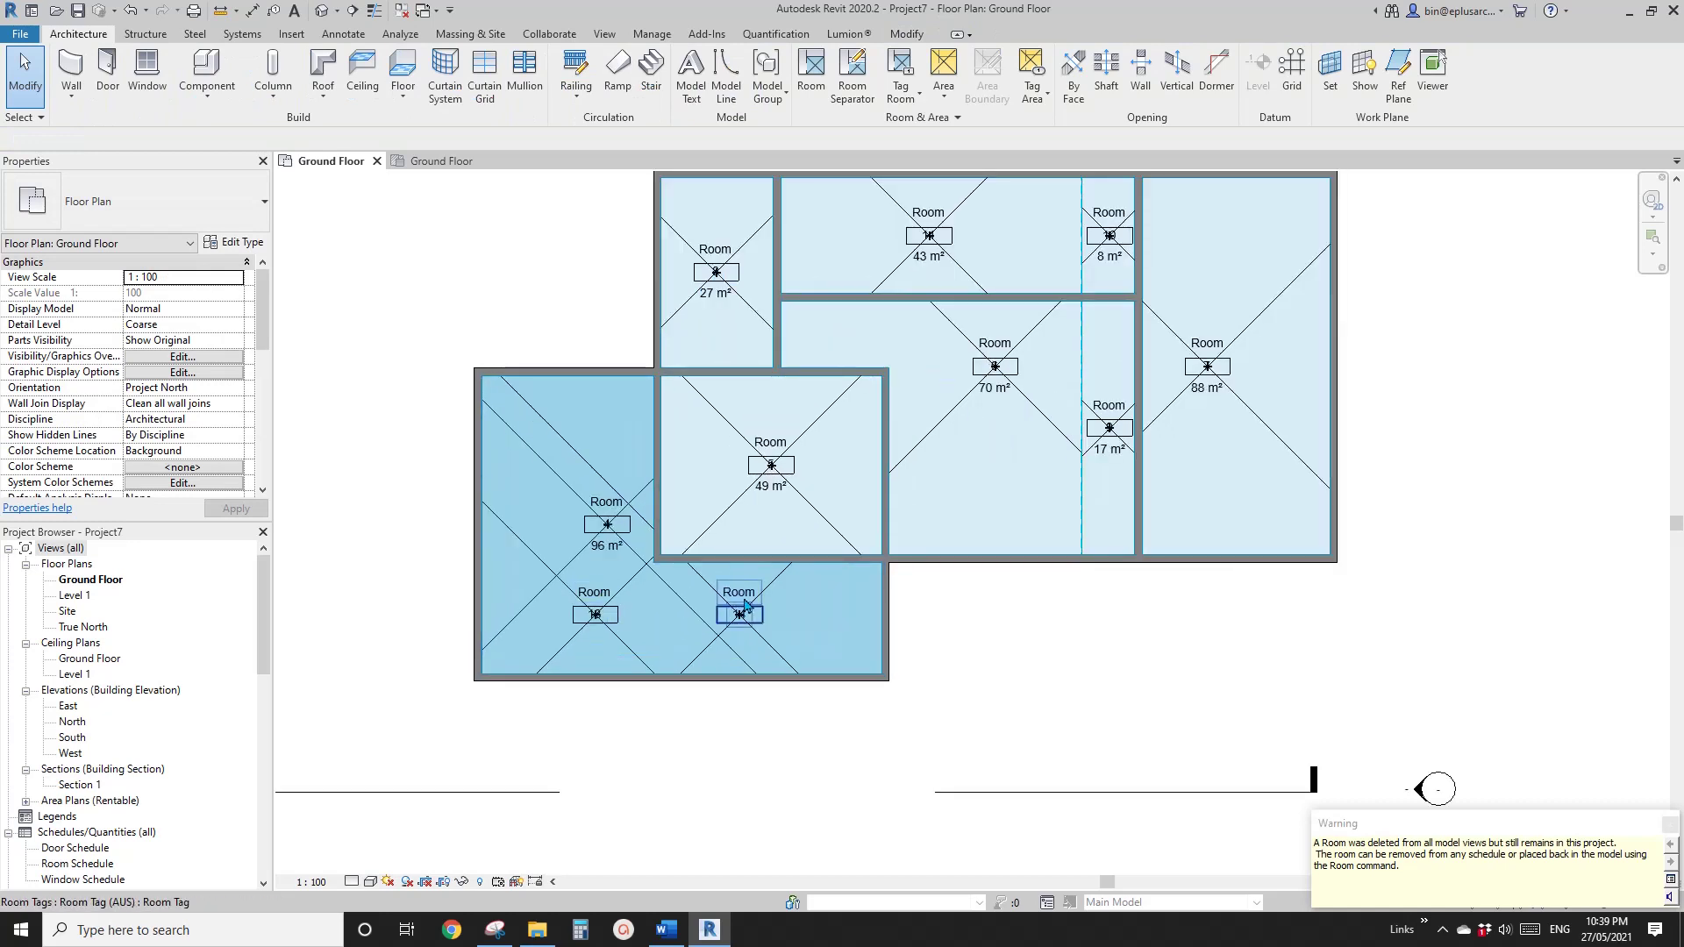
{"action": "left_click", "coordinate": [719, 594]}
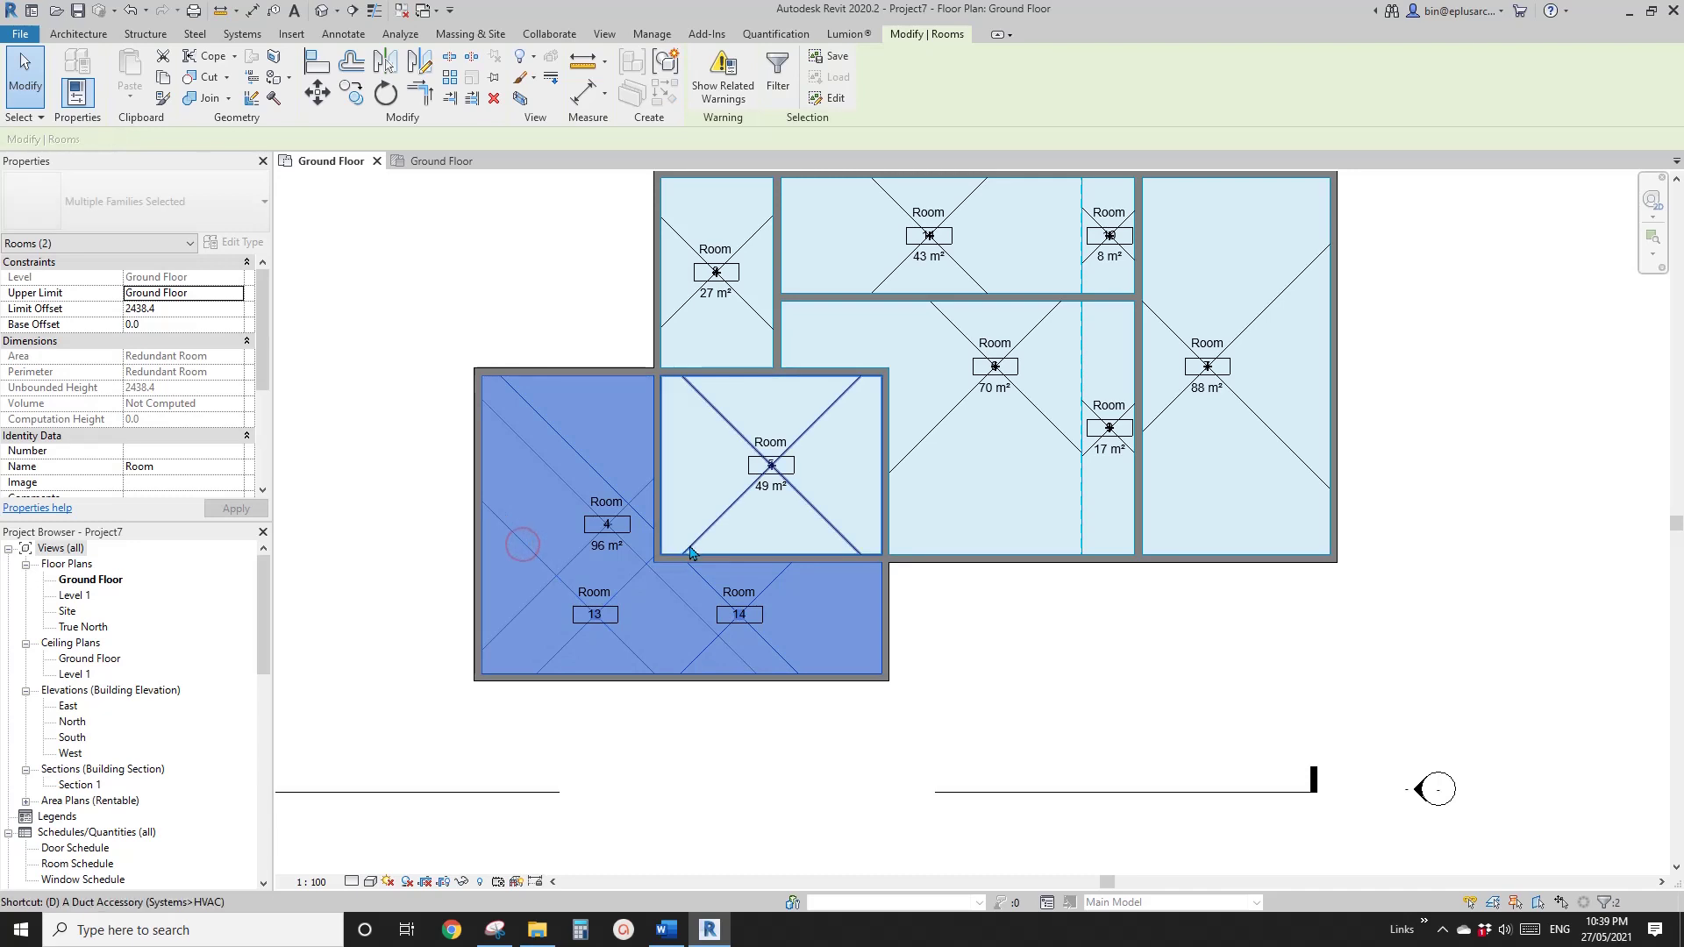
{"action": "key", "text": "Delete"}
- Switch from the floor plan to the Rentable area plan of the Ground Floor
{"action": "scroll", "coordinate": [706, 676], "scroll_direction": "down", "scroll_amount": 1}
{"action": "scroll", "coordinate": [789, 541], "scroll_direction": "down", "scroll_amount": 2}
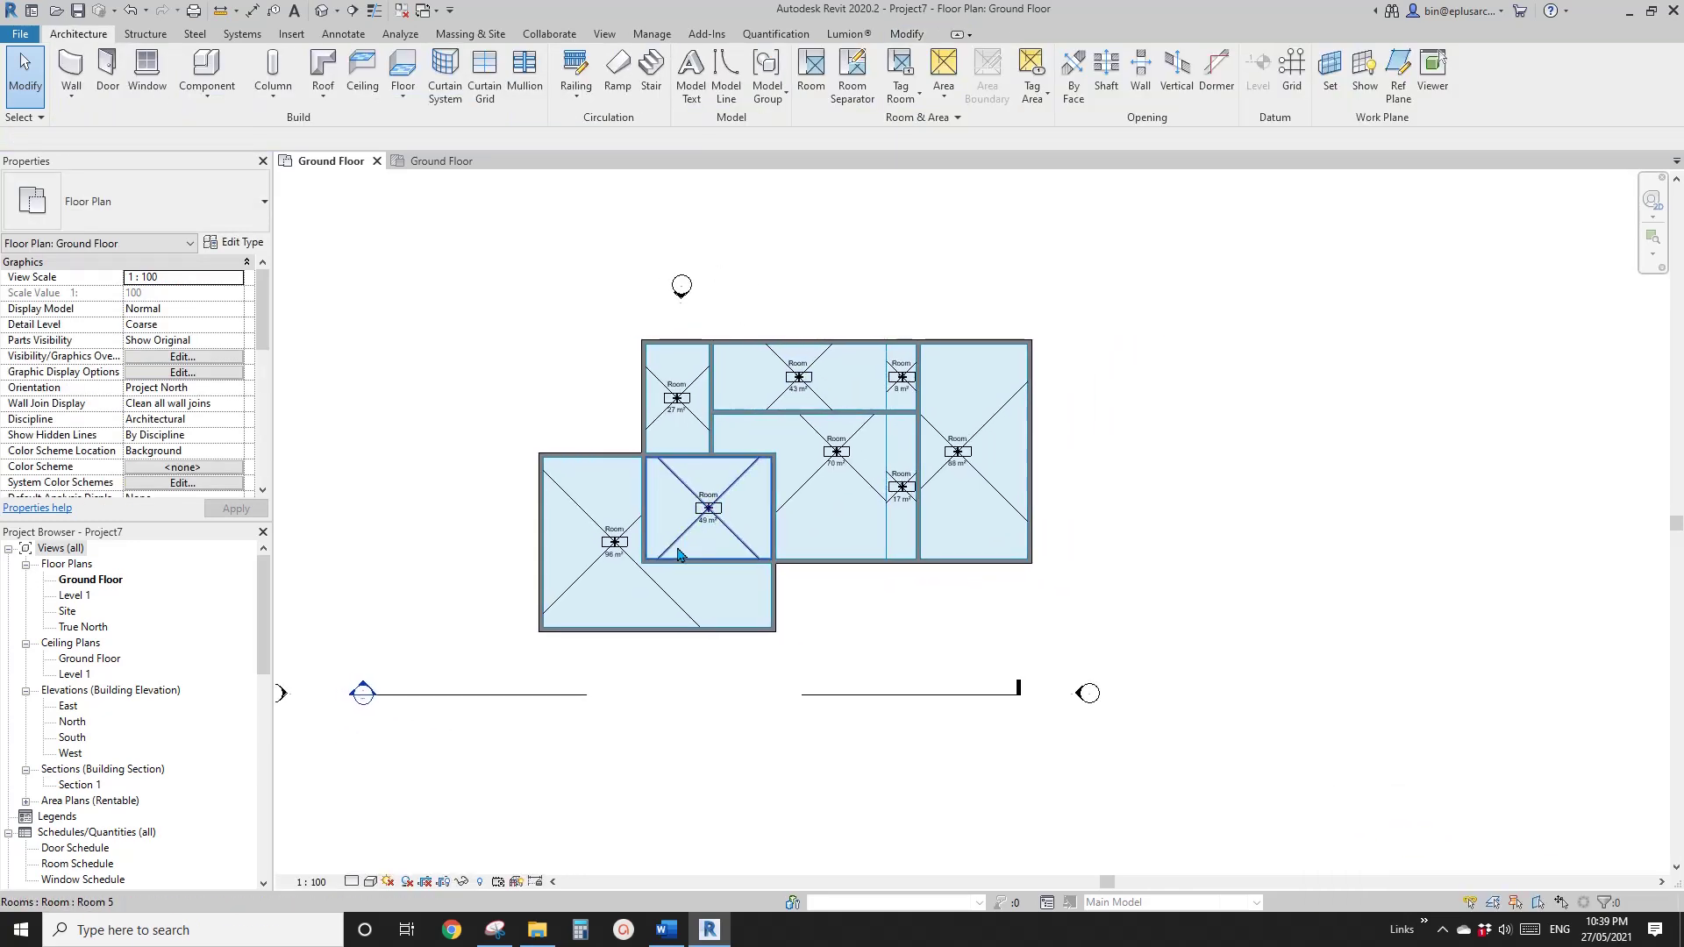
{"action": "middle_click_drag", "start_coordinate": [1074, 460], "coordinate": [1131, 455]}
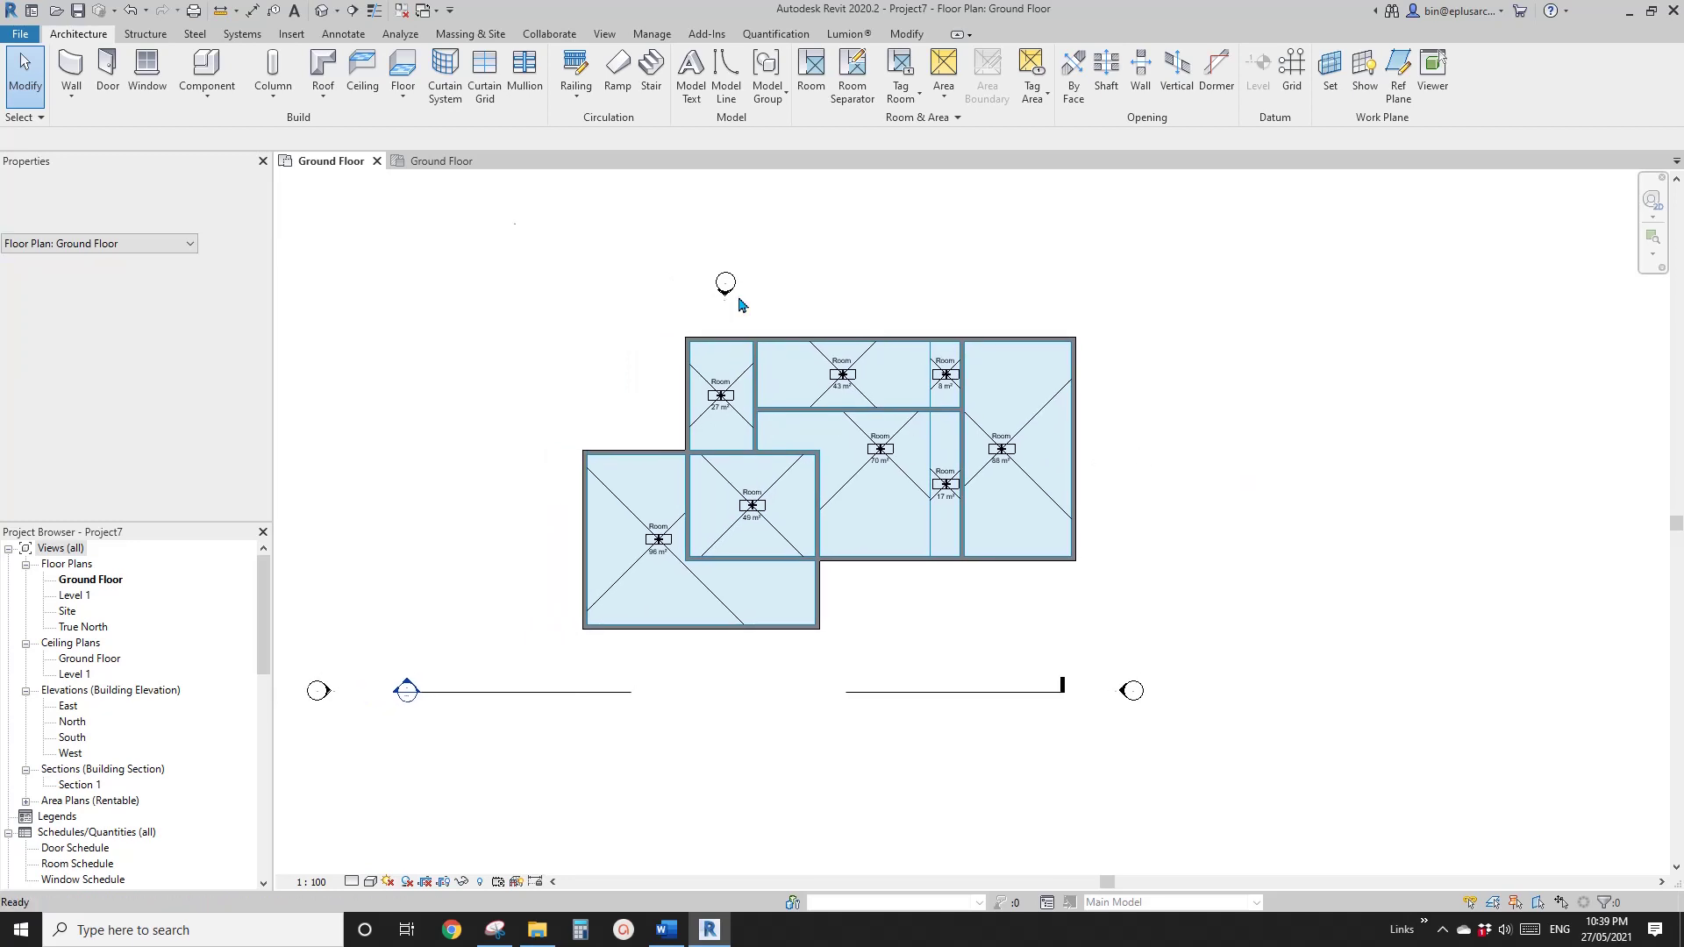
{"action": "left_click", "coordinate": [434, 163]}
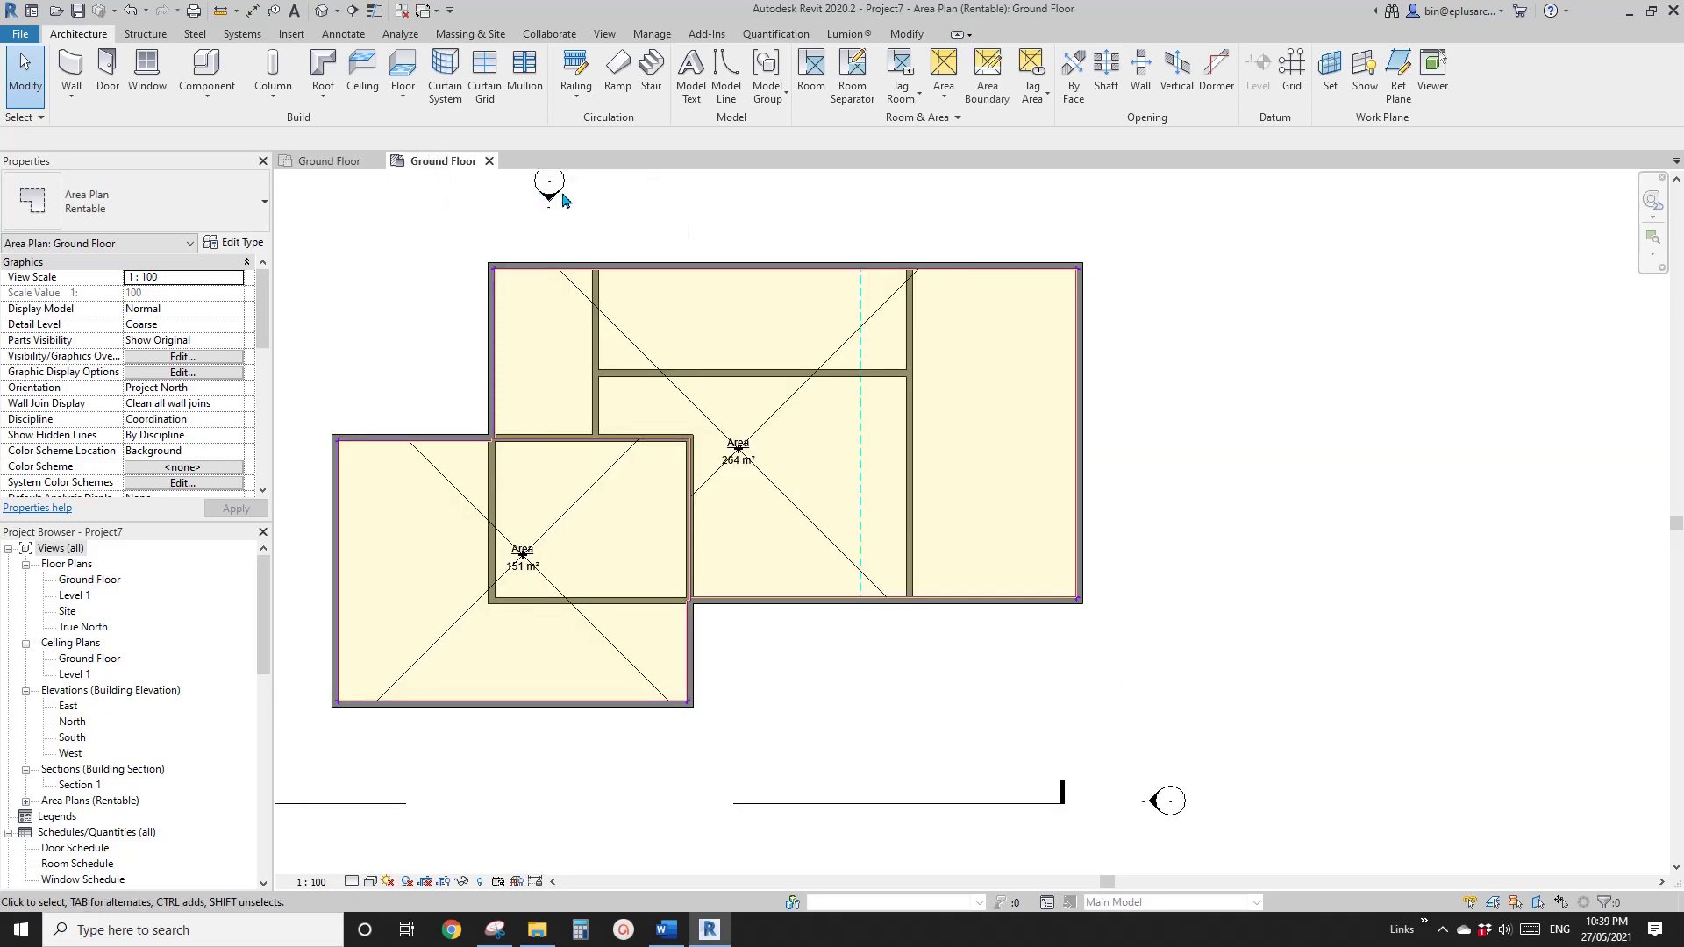
{"action": "middle_click_drag", "start_coordinate": [770, 416], "coordinate": [747, 415]}
- Place a second area inside the larger area's boundary, near the rightmost enclosure, and accept the redundant area warning
{"action": "left_click", "coordinate": [944, 77]}
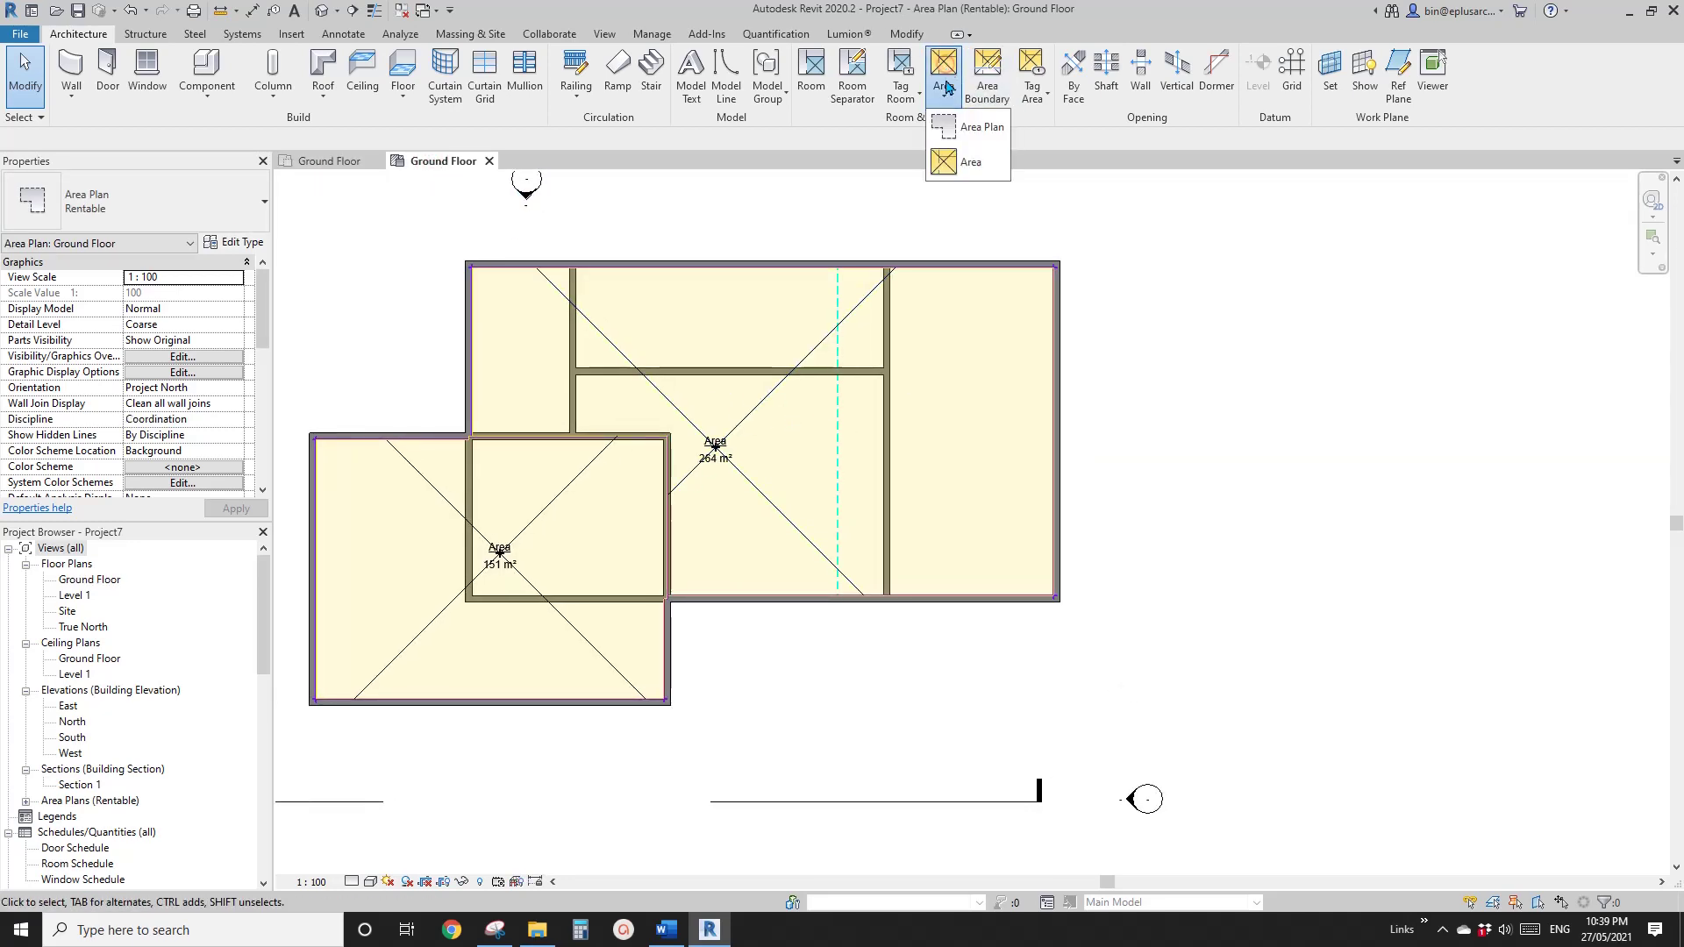
{"action": "left_click", "coordinate": [973, 163]}
{"action": "left_click", "coordinate": [952, 447]}
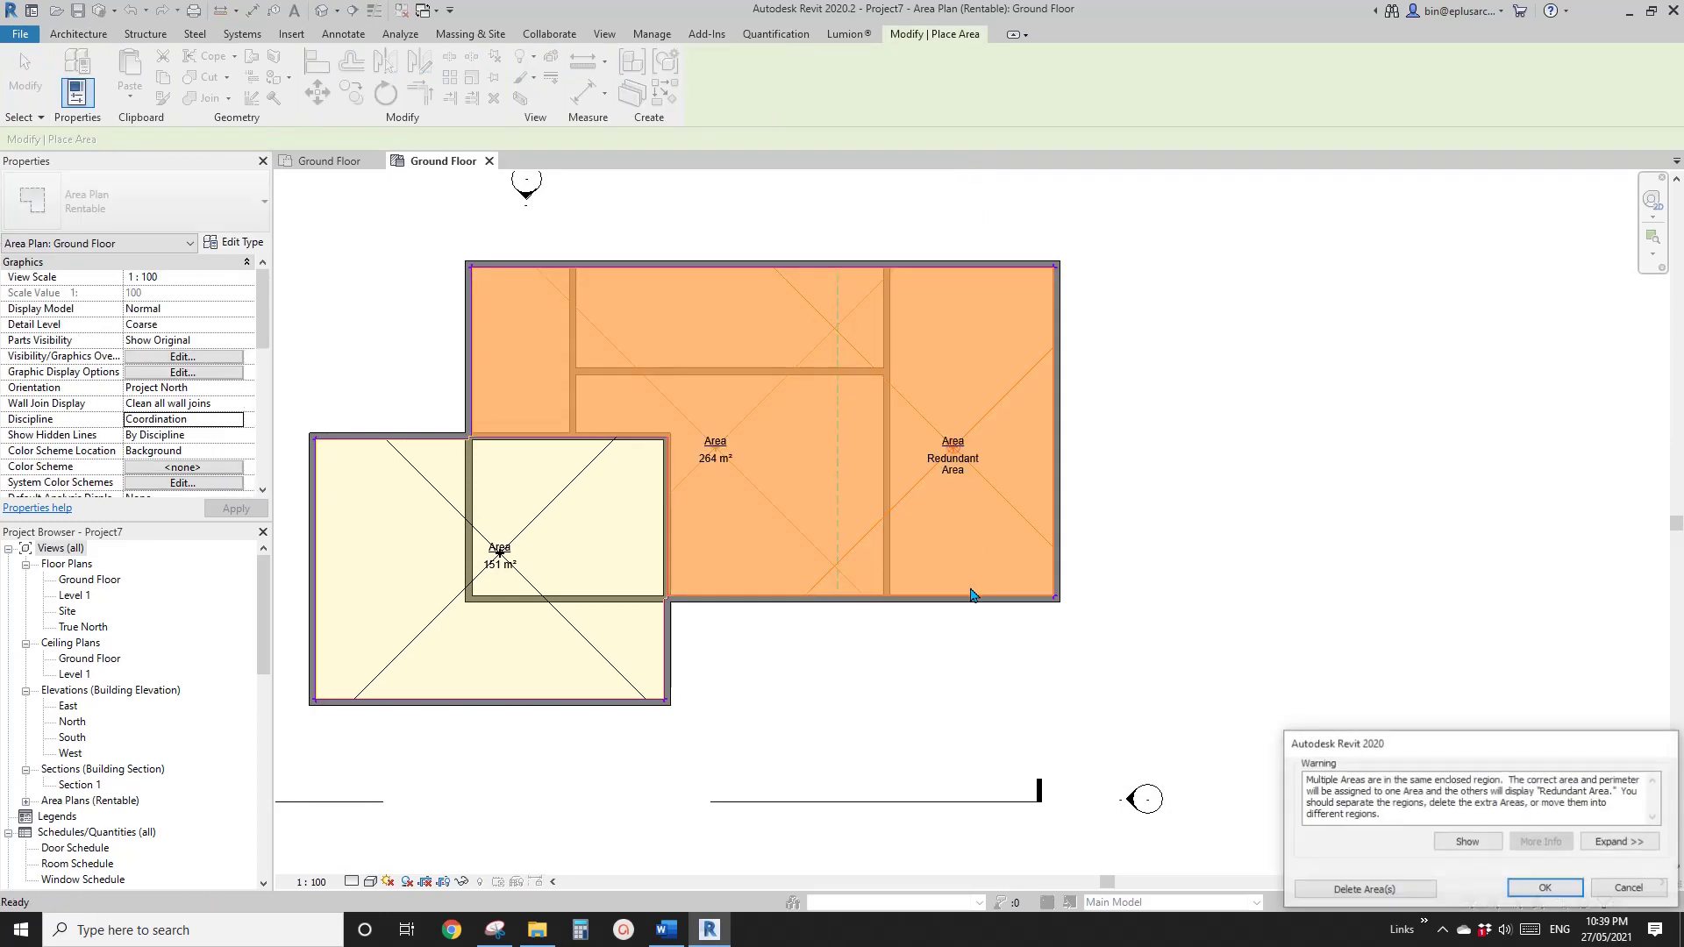
{"action": "left_click", "coordinate": [1545, 890]}
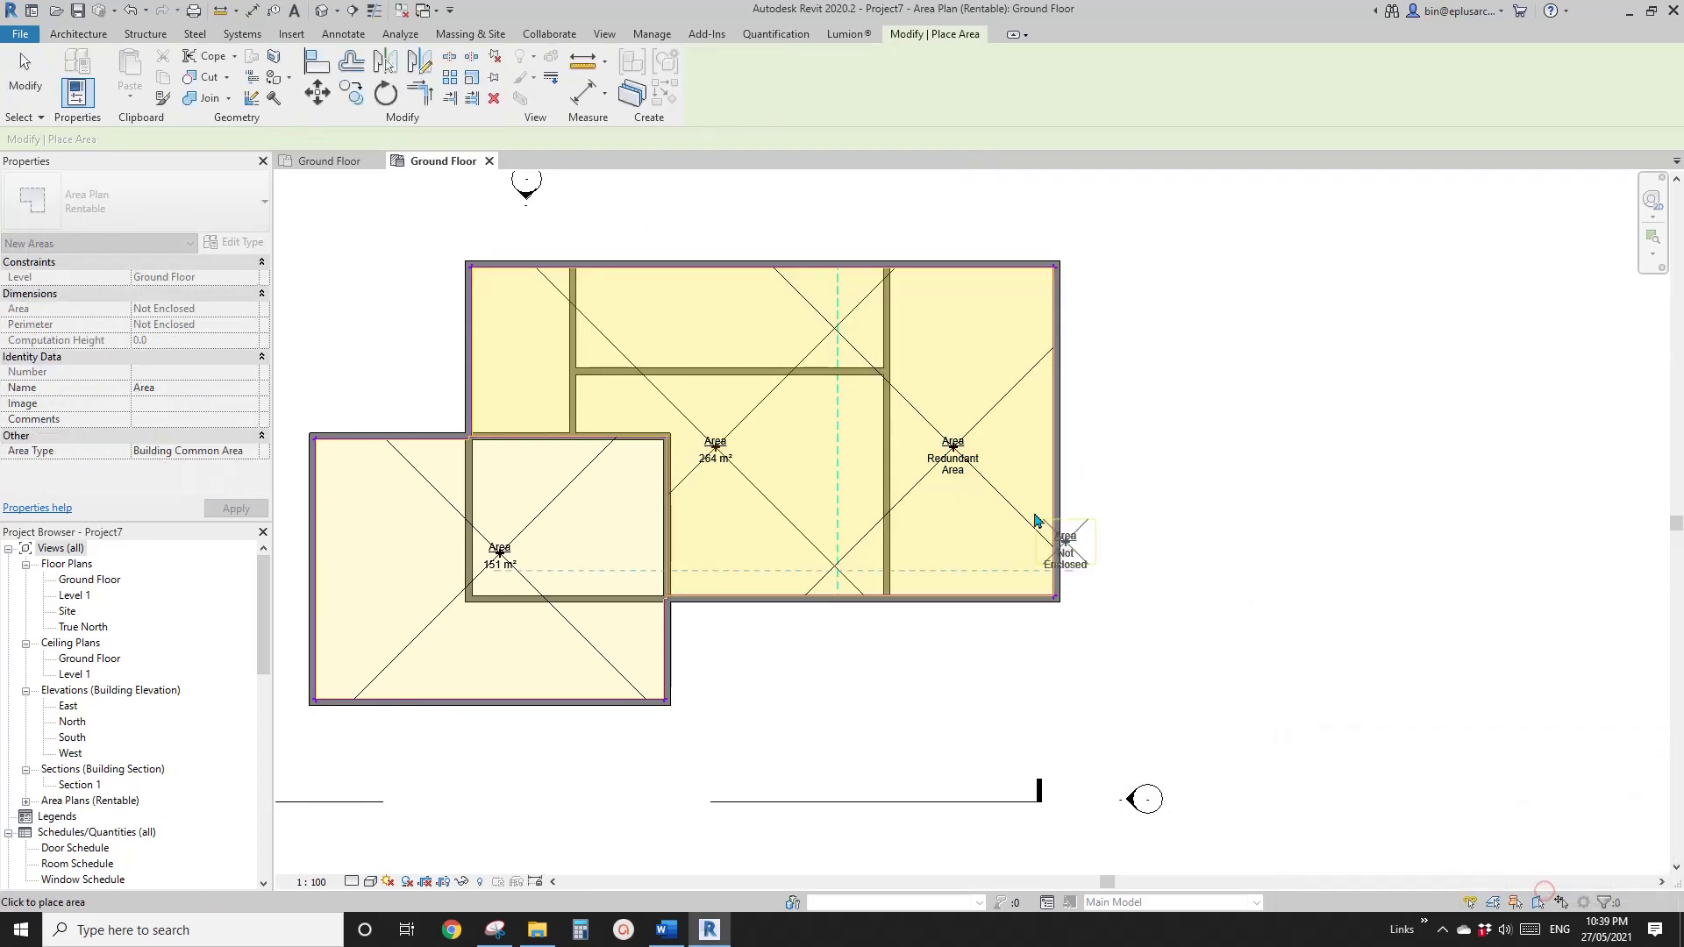
{"action": "key", "text": "Escape"}
- Delete the redundant area from the right part of the larger area boundary
{"action": "scroll", "coordinate": [938, 456], "scroll_direction": "down", "scroll_amount": 1}
{"action": "middle_click_drag", "start_coordinate": [937, 457], "coordinate": [1082, 445]}
{"action": "scroll", "coordinate": [1070, 457], "scroll_direction": "down", "scroll_amount": 1}
{"action": "scroll", "coordinate": [1008, 465], "scroll_direction": "up", "scroll_amount": 4}
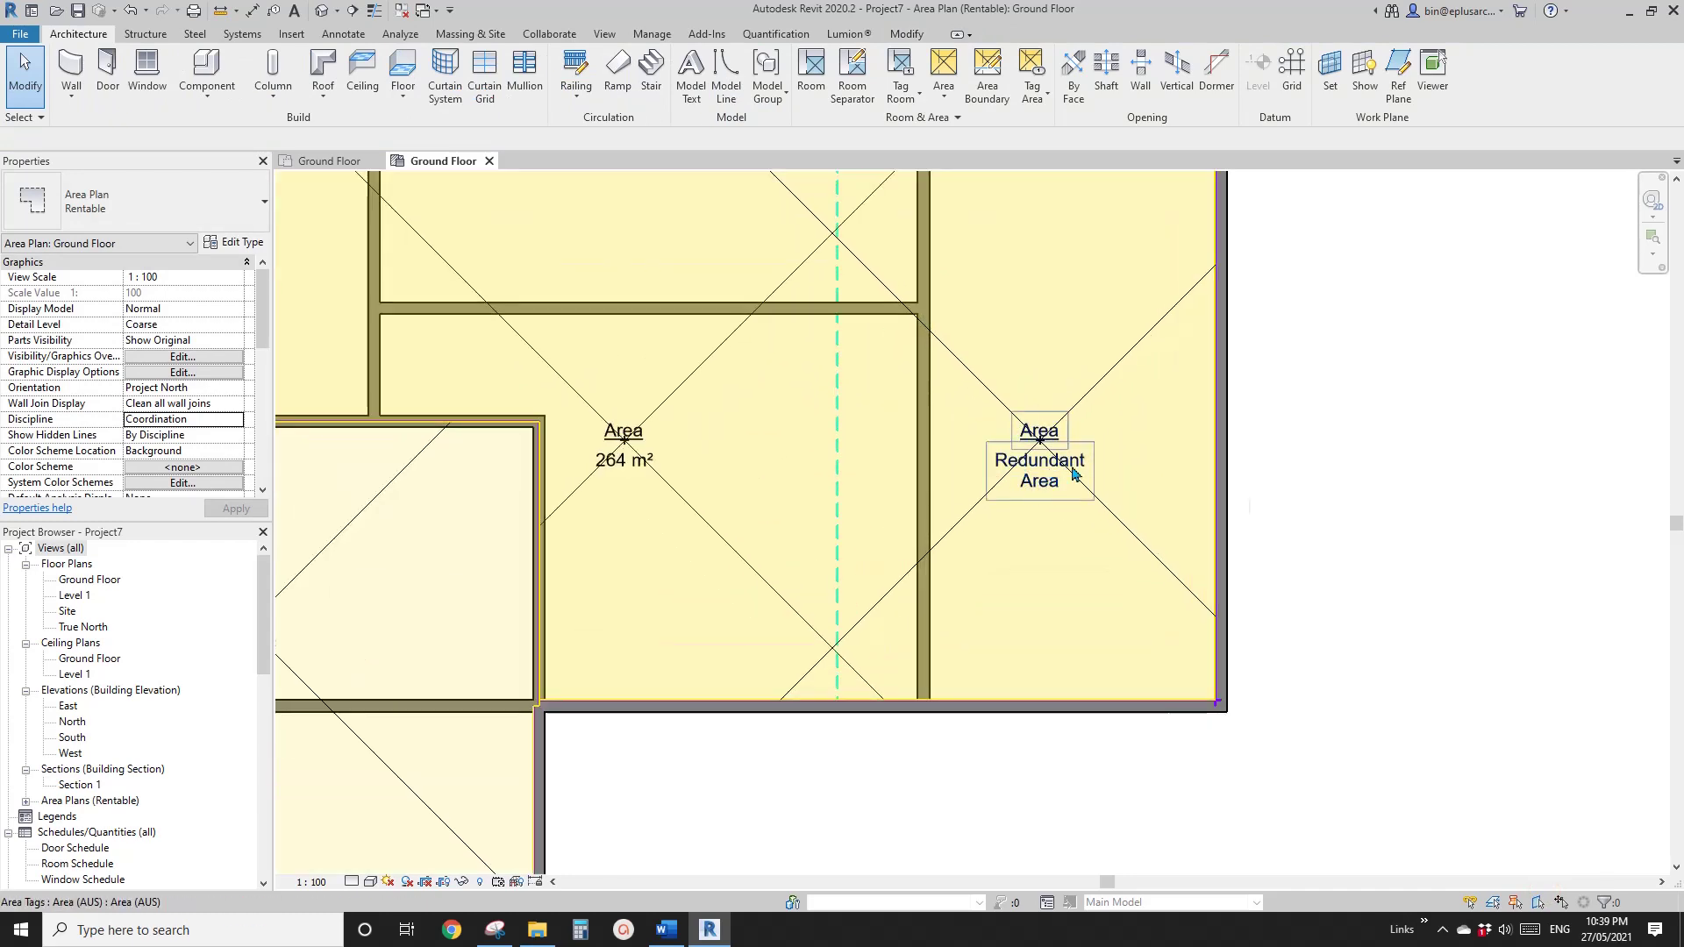
{"action": "scroll", "coordinate": [1049, 475], "scroll_direction": "down", "scroll_amount": 1}
{"action": "left_click", "coordinate": [996, 397]}
{"action": "key", "text": "Delete"}
- Examine how the two tagged areas and their boundary lines relate to the overlapping walls in the area plan
{"action": "scroll", "coordinate": [1281, 571], "scroll_direction": "down", "scroll_amount": 3}
{"action": "scroll", "coordinate": [1244, 568], "scroll_direction": "down", "scroll_amount": 1}
{"action": "middle_click_drag", "start_coordinate": [1244, 568], "coordinate": [1146, 403]}
{"action": "scroll", "coordinate": [861, 454], "scroll_direction": "up", "scroll_amount": 3}
{"action": "middle_click_drag", "start_coordinate": [898, 516], "coordinate": [931, 479]}
{"action": "middle_click_drag", "start_coordinate": [974, 592], "coordinate": [914, 644]}
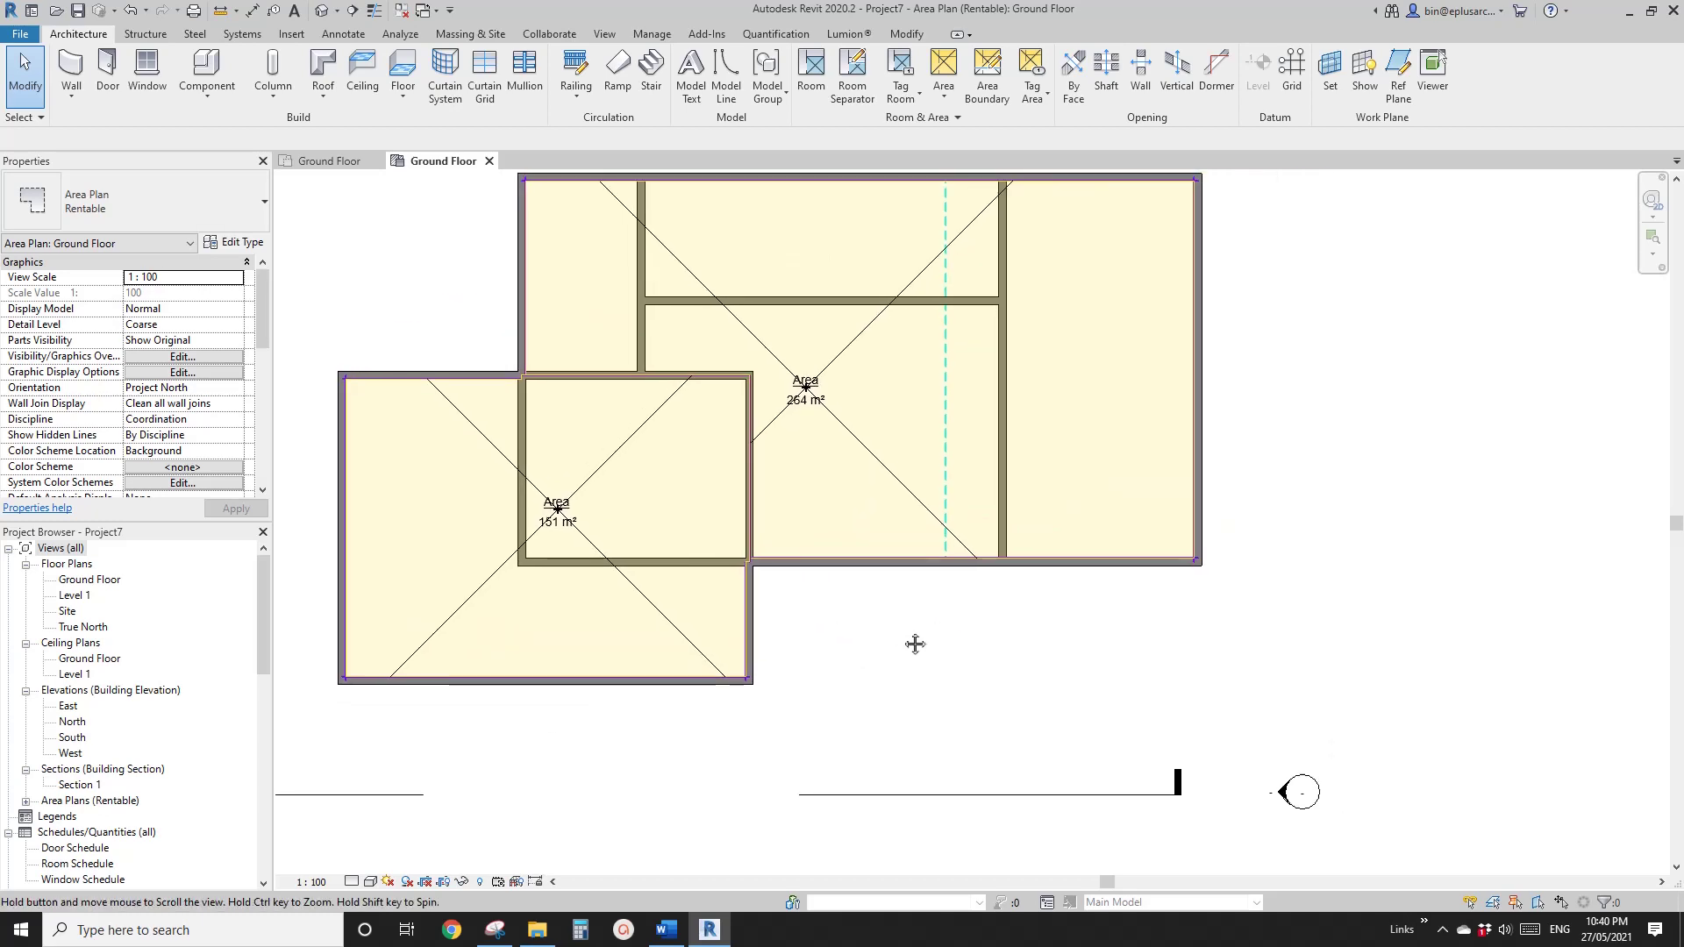
{"action": "middle_click_drag", "start_coordinate": [811, 539], "coordinate": [997, 560]}
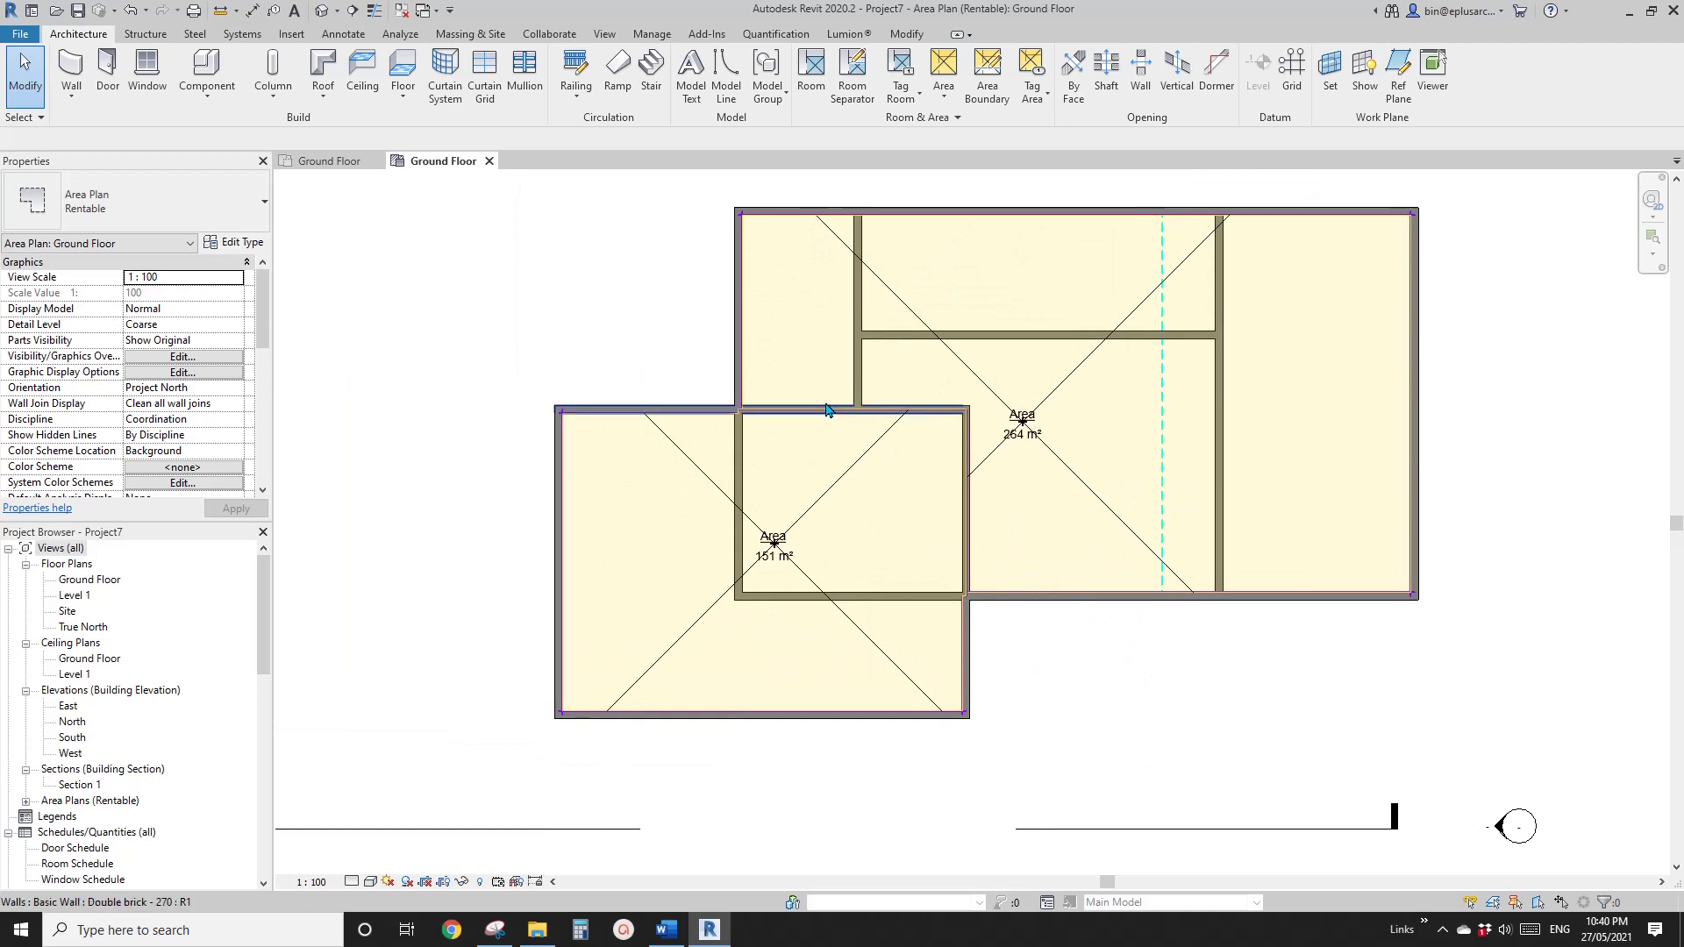
{"action": "scroll", "coordinate": [826, 408], "scroll_direction": "down", "scroll_amount": 2}
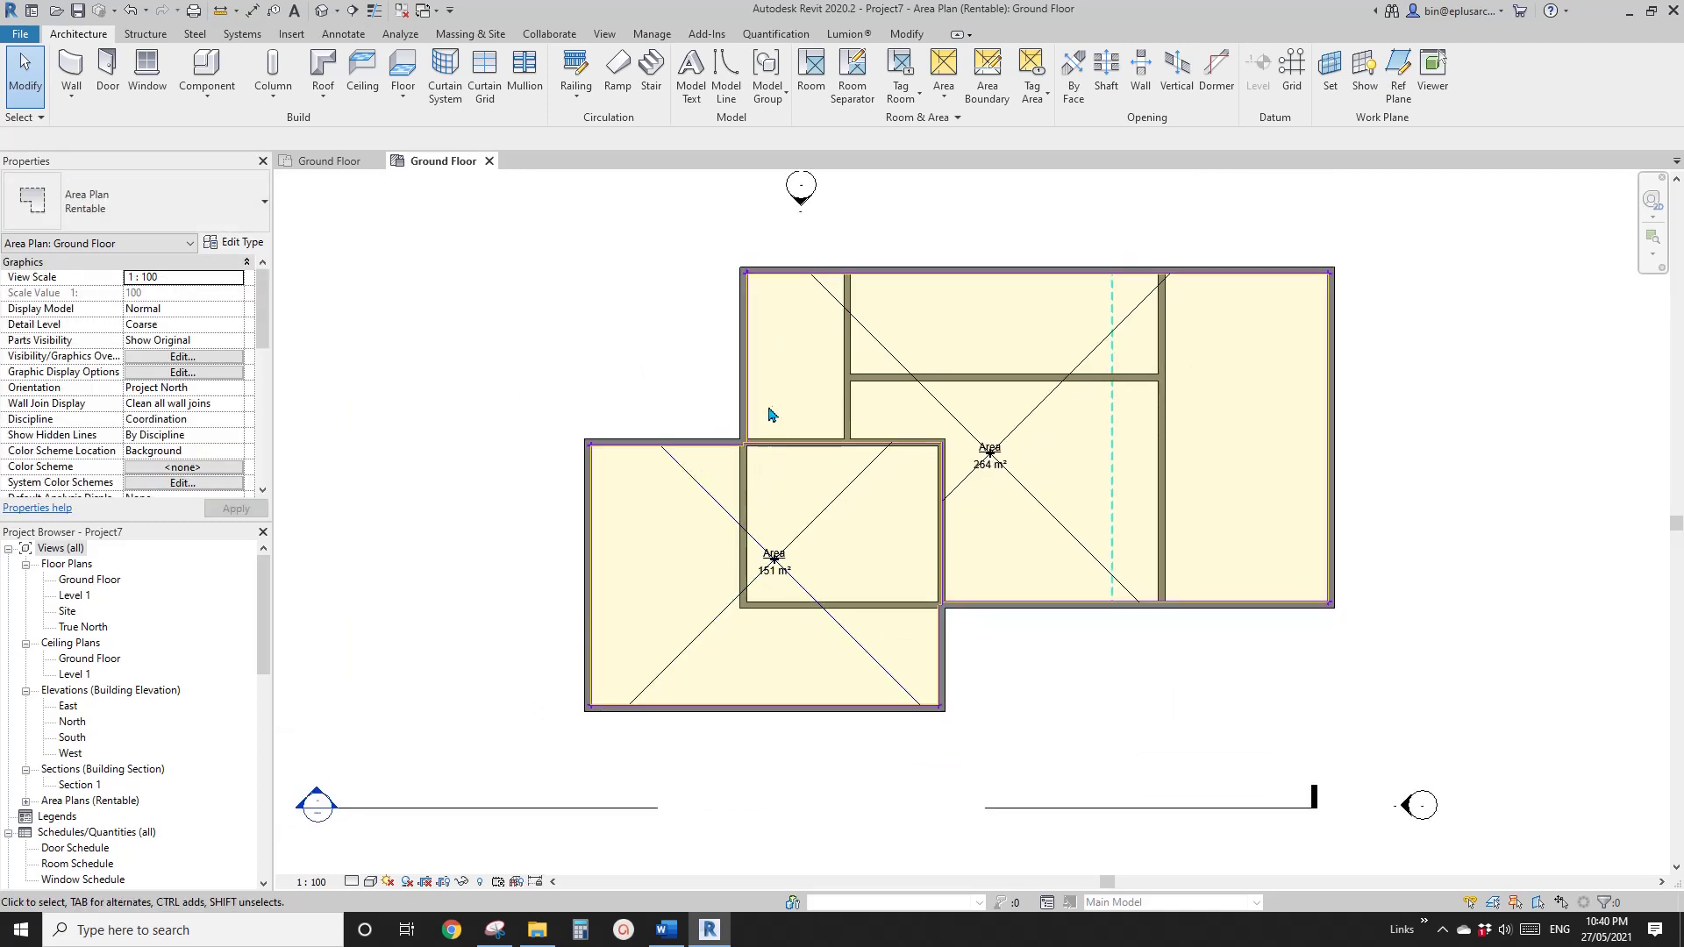
- Shorten the horizontal wall along the top of the overlapping square to end at the main building's left wall, unjoining the affected elements
{"action": "scroll", "coordinate": [789, 447], "scroll_direction": "up", "scroll_amount": 2}
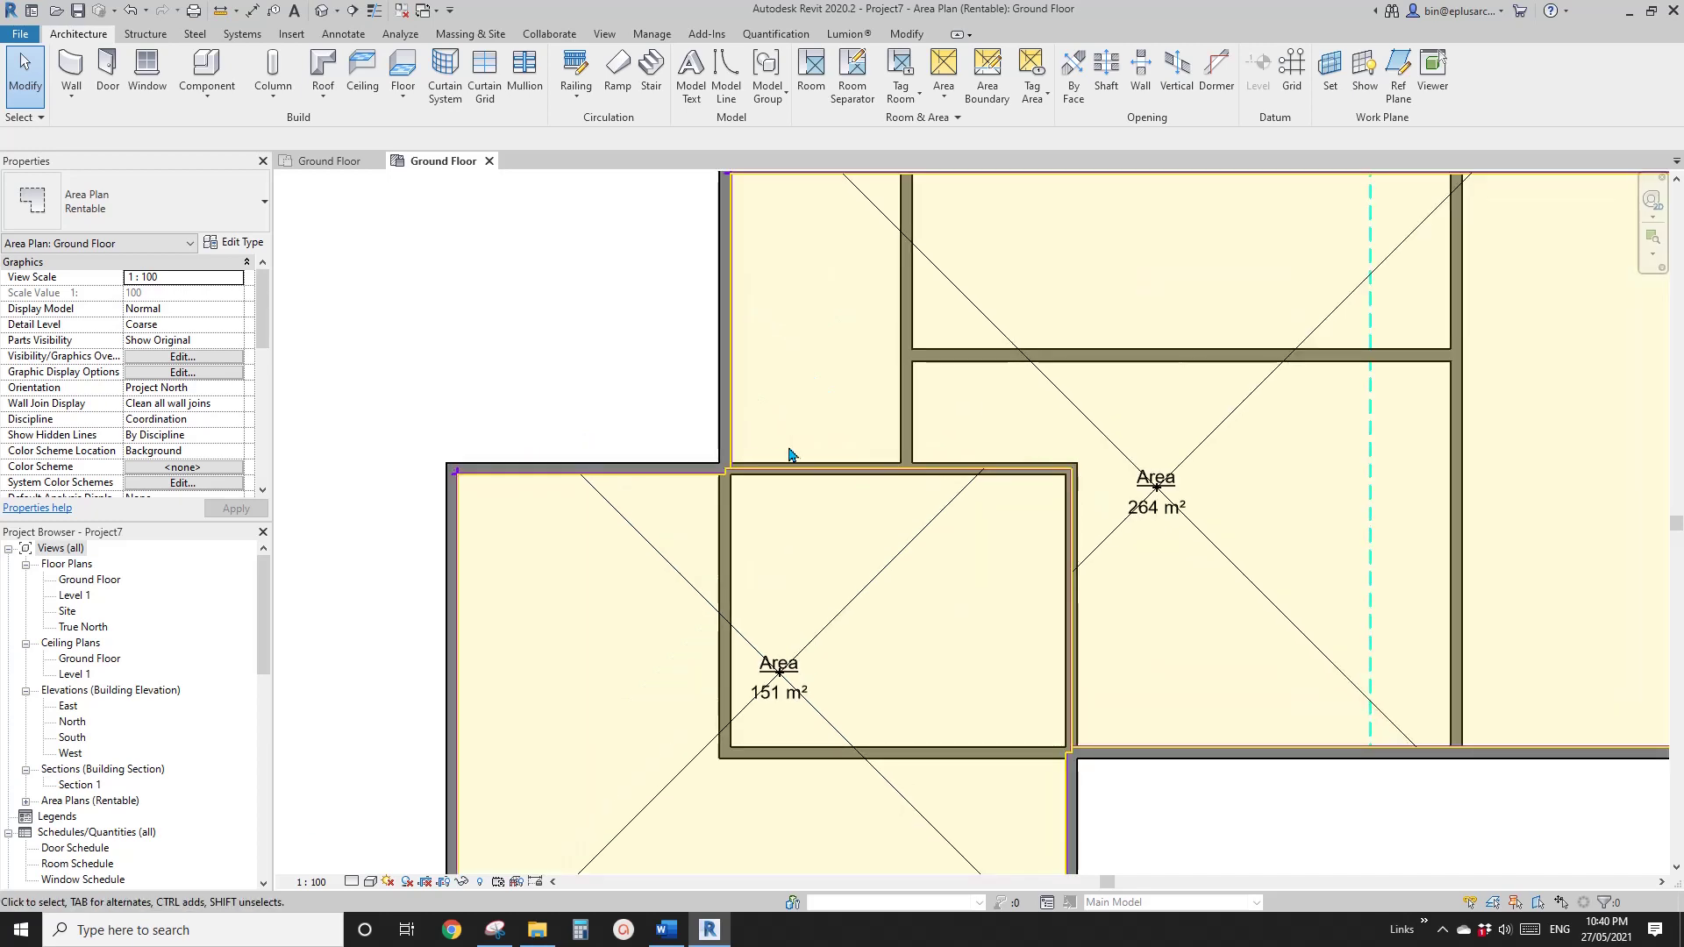
{"action": "left_click", "coordinate": [828, 470]}
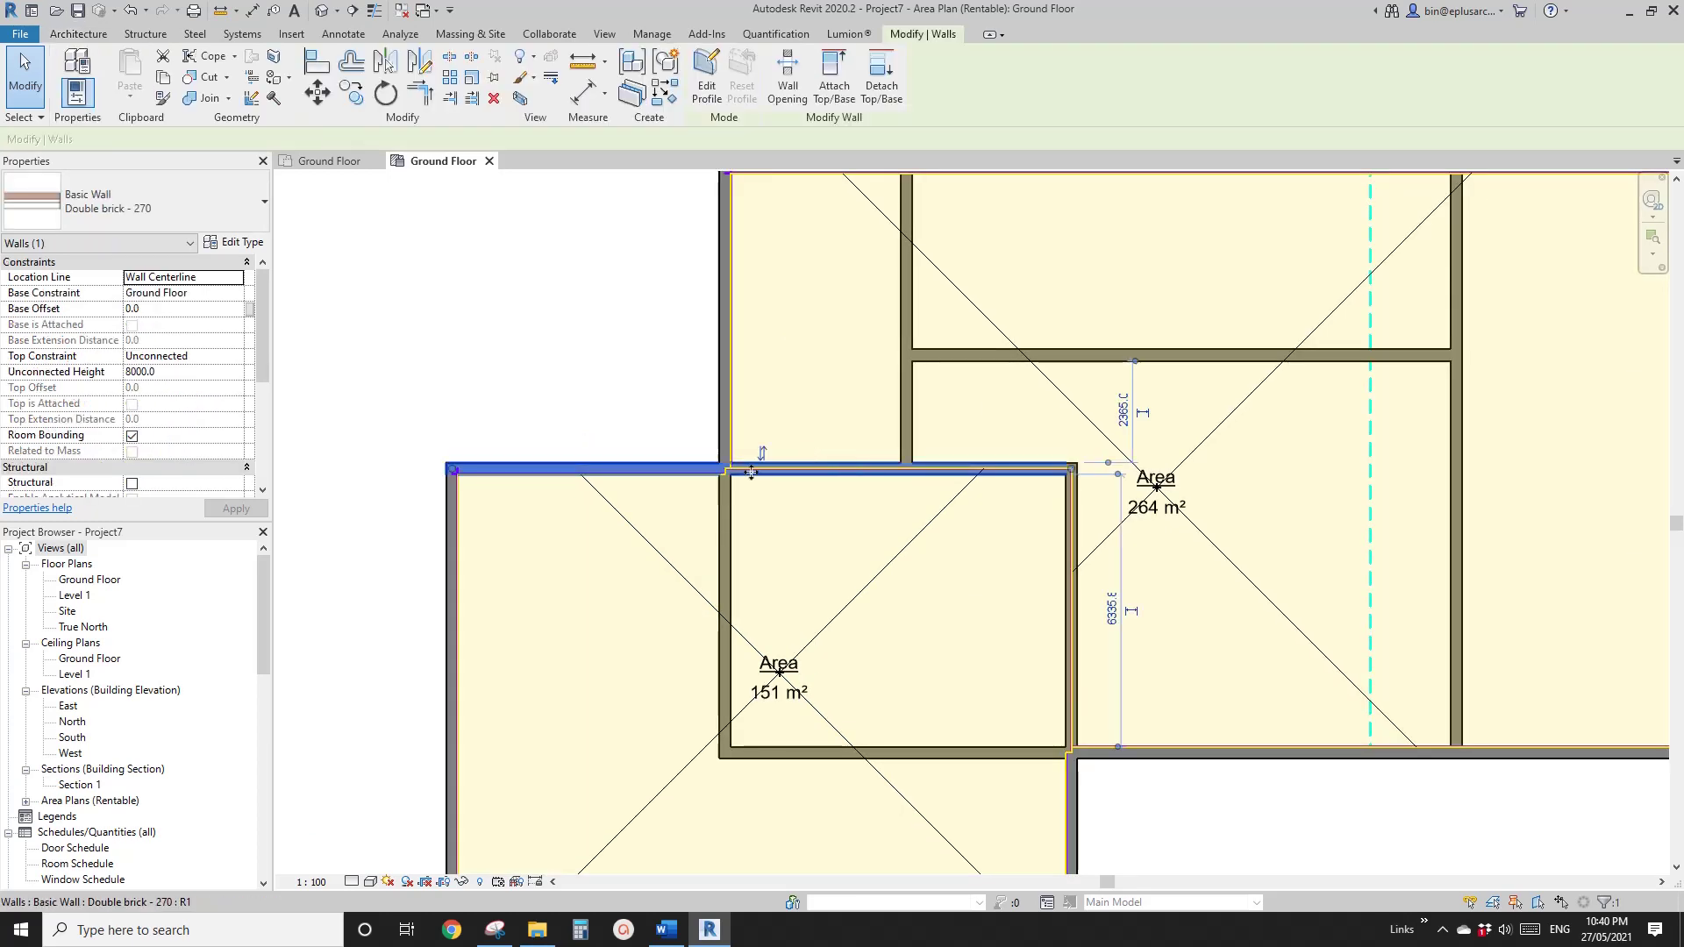
{"action": "middle_click_drag", "start_coordinate": [1071, 489], "coordinate": [1051, 485]}
{"action": "left_click_drag", "start_coordinate": [1052, 472], "coordinate": [712, 465]}
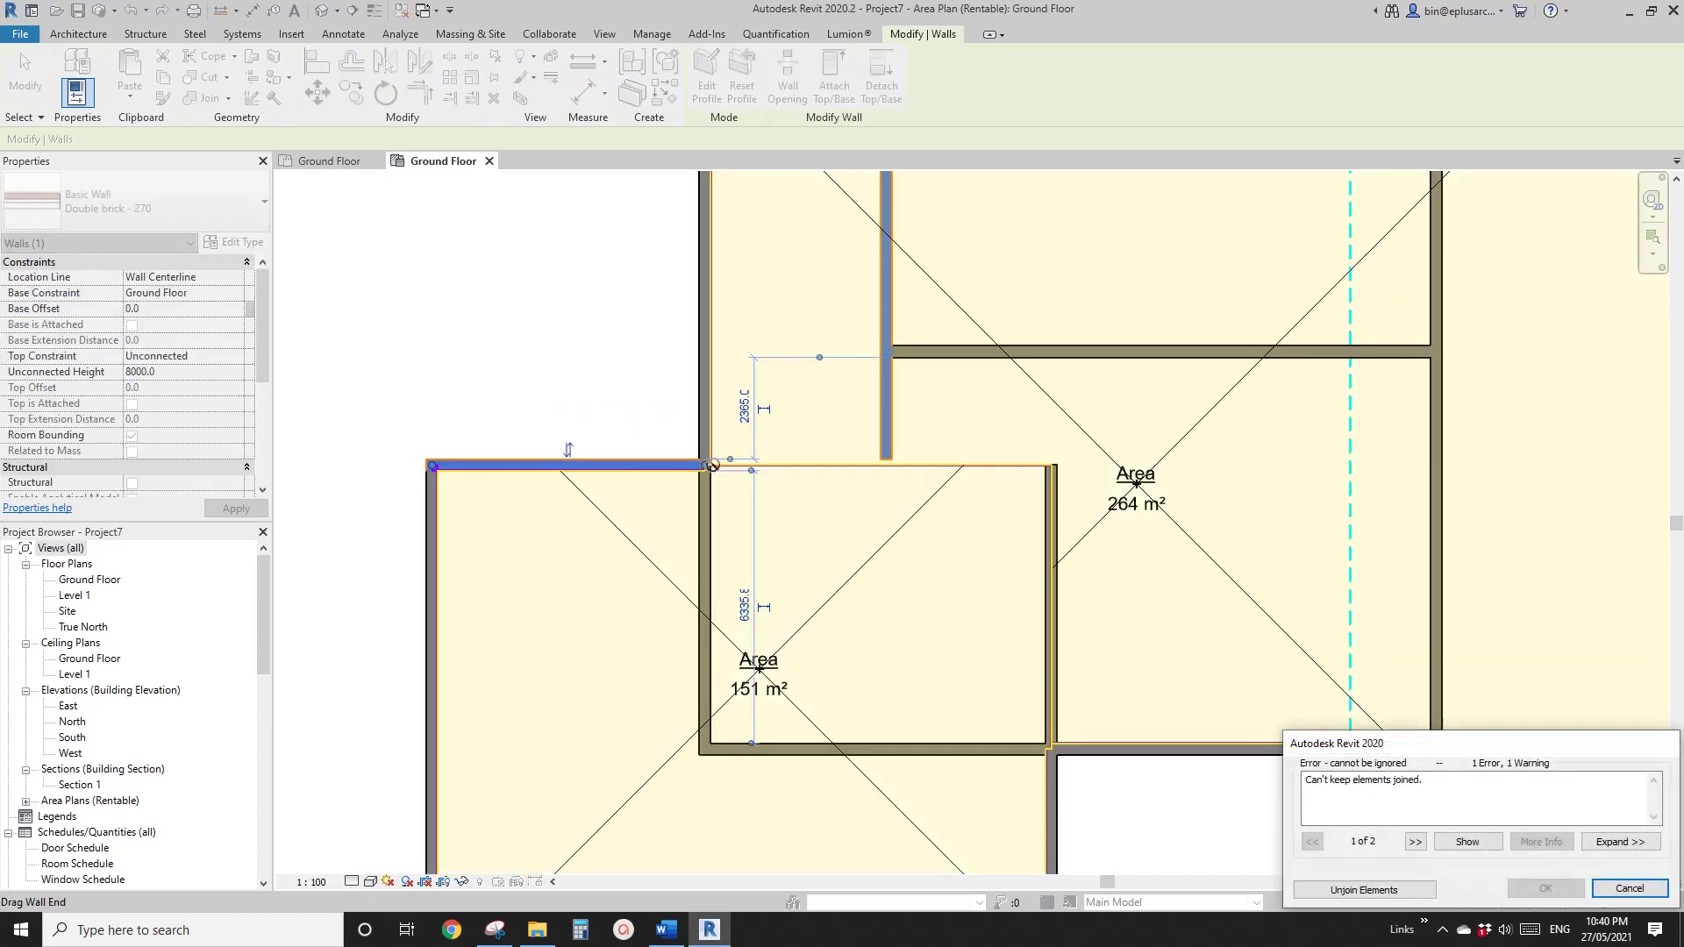
{"action": "left_click", "coordinate": [1403, 893]}
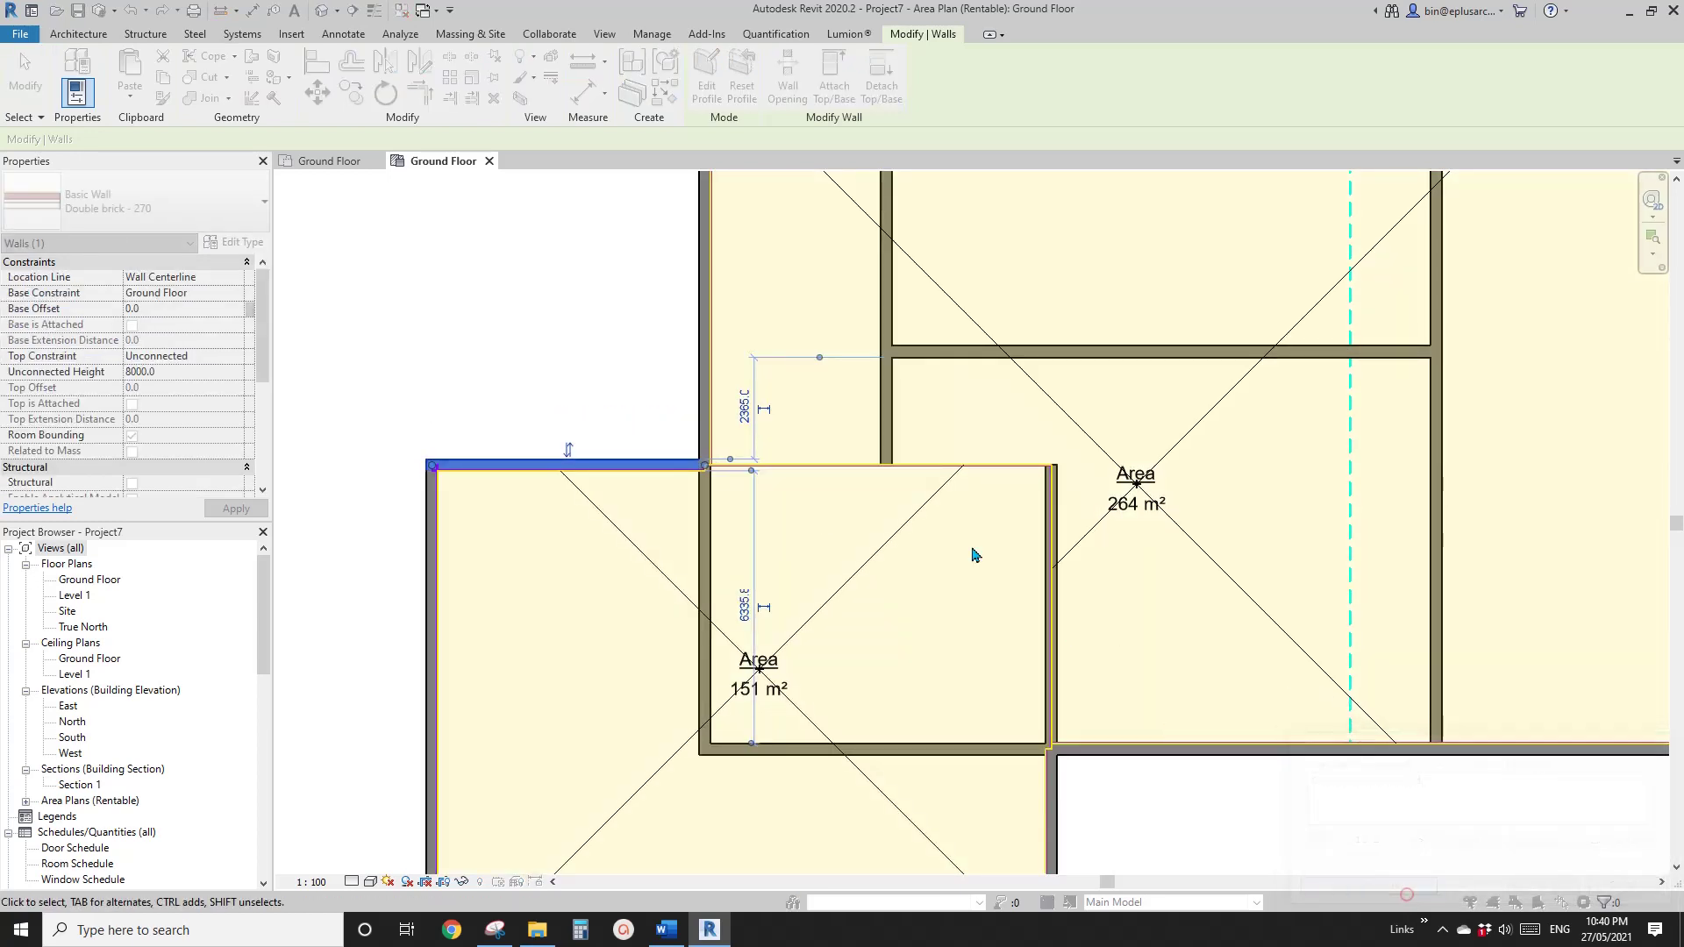
{"action": "scroll", "coordinate": [970, 552], "scroll_direction": "down", "scroll_amount": 1}
{"action": "key", "text": "Escape"}
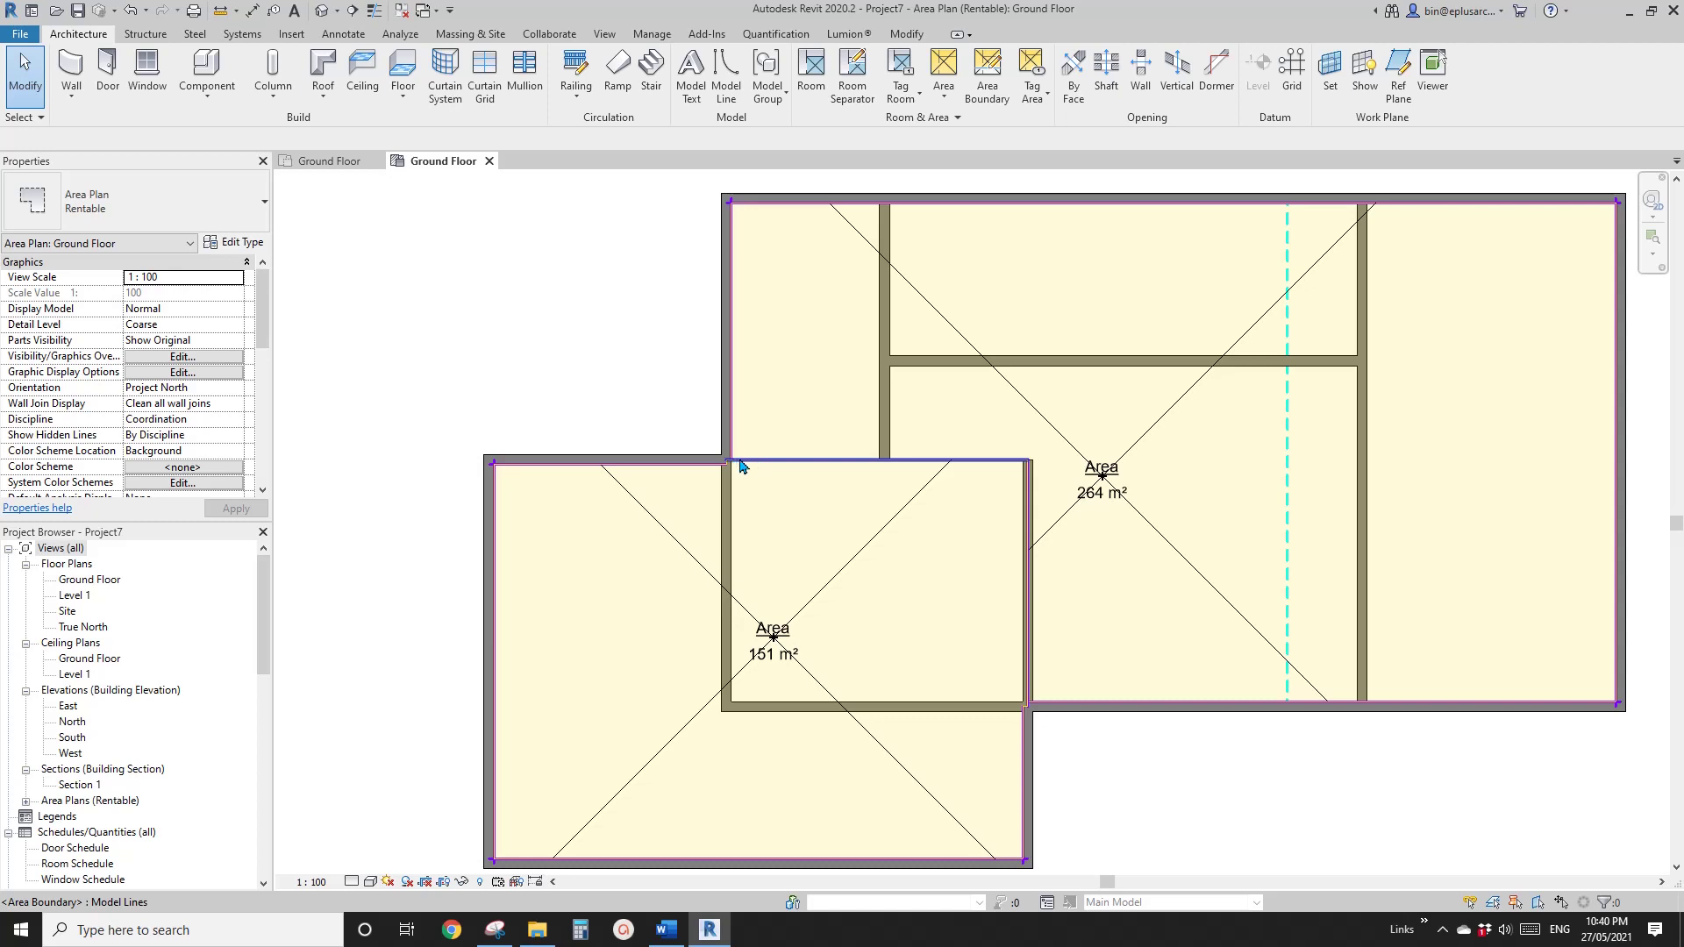
- Shorten the overlapping square's right wall so its upper end stops at the main building's lower horizontal wall
{"action": "scroll", "coordinate": [951, 470], "scroll_direction": "down", "scroll_amount": 2}
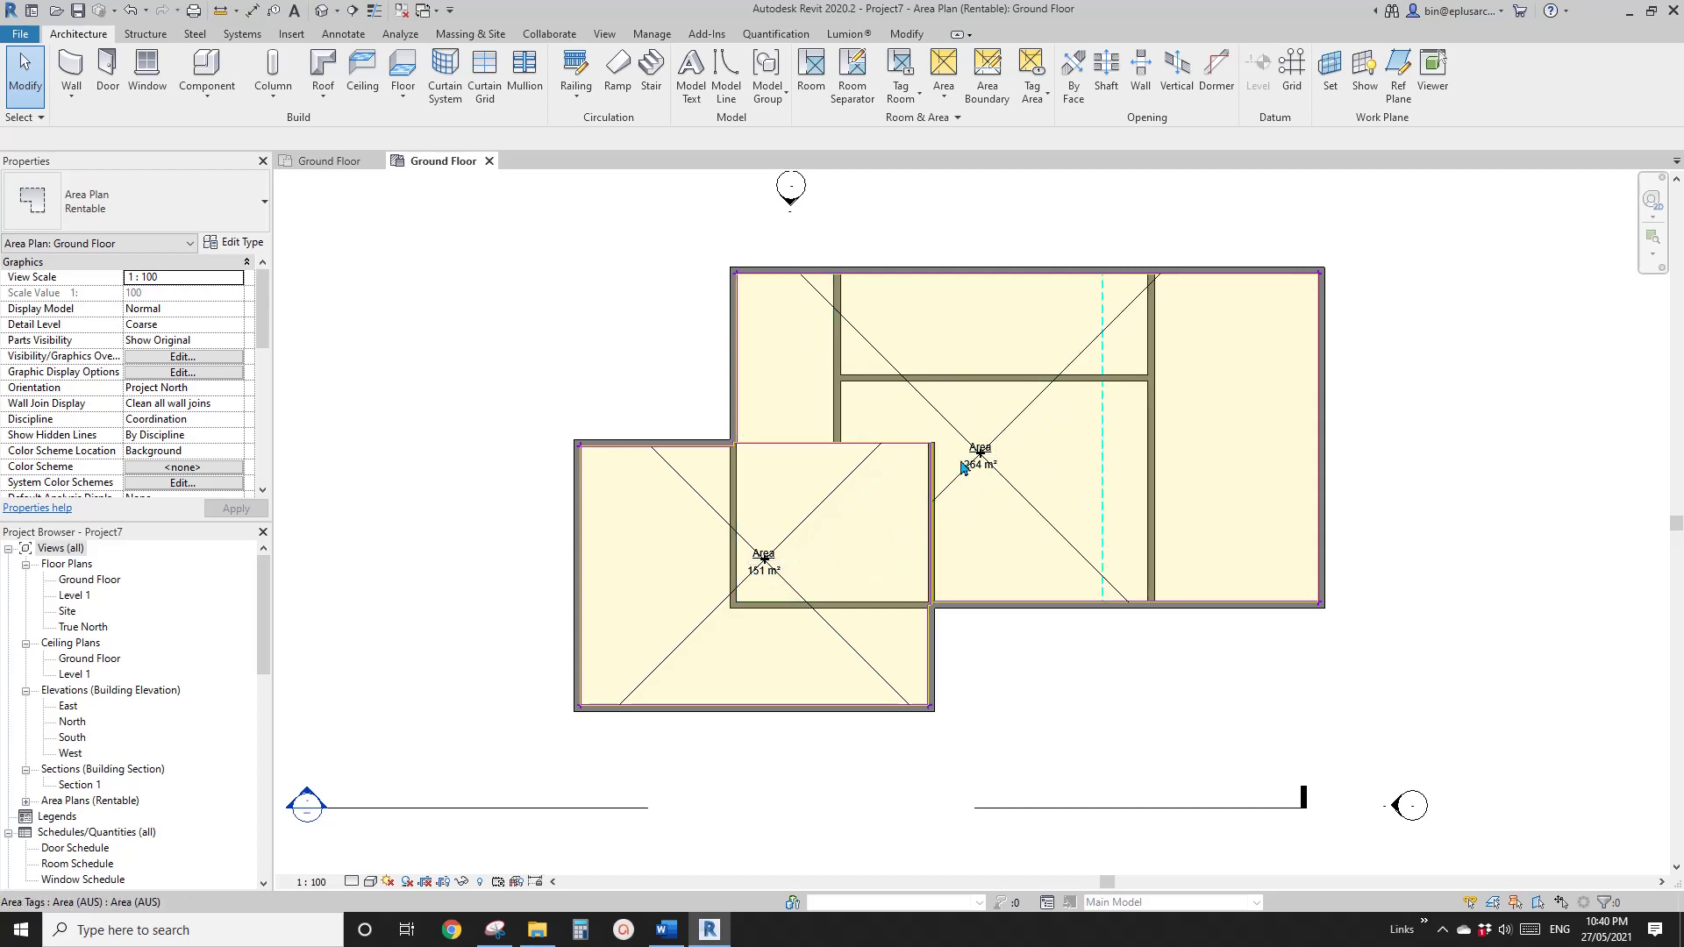
{"action": "scroll", "coordinate": [957, 491], "scroll_direction": "up", "scroll_amount": 3}
{"action": "left_click", "coordinate": [932, 448]}
{"action": "left_click_drag", "start_coordinate": [917, 444], "coordinate": [930, 730]}
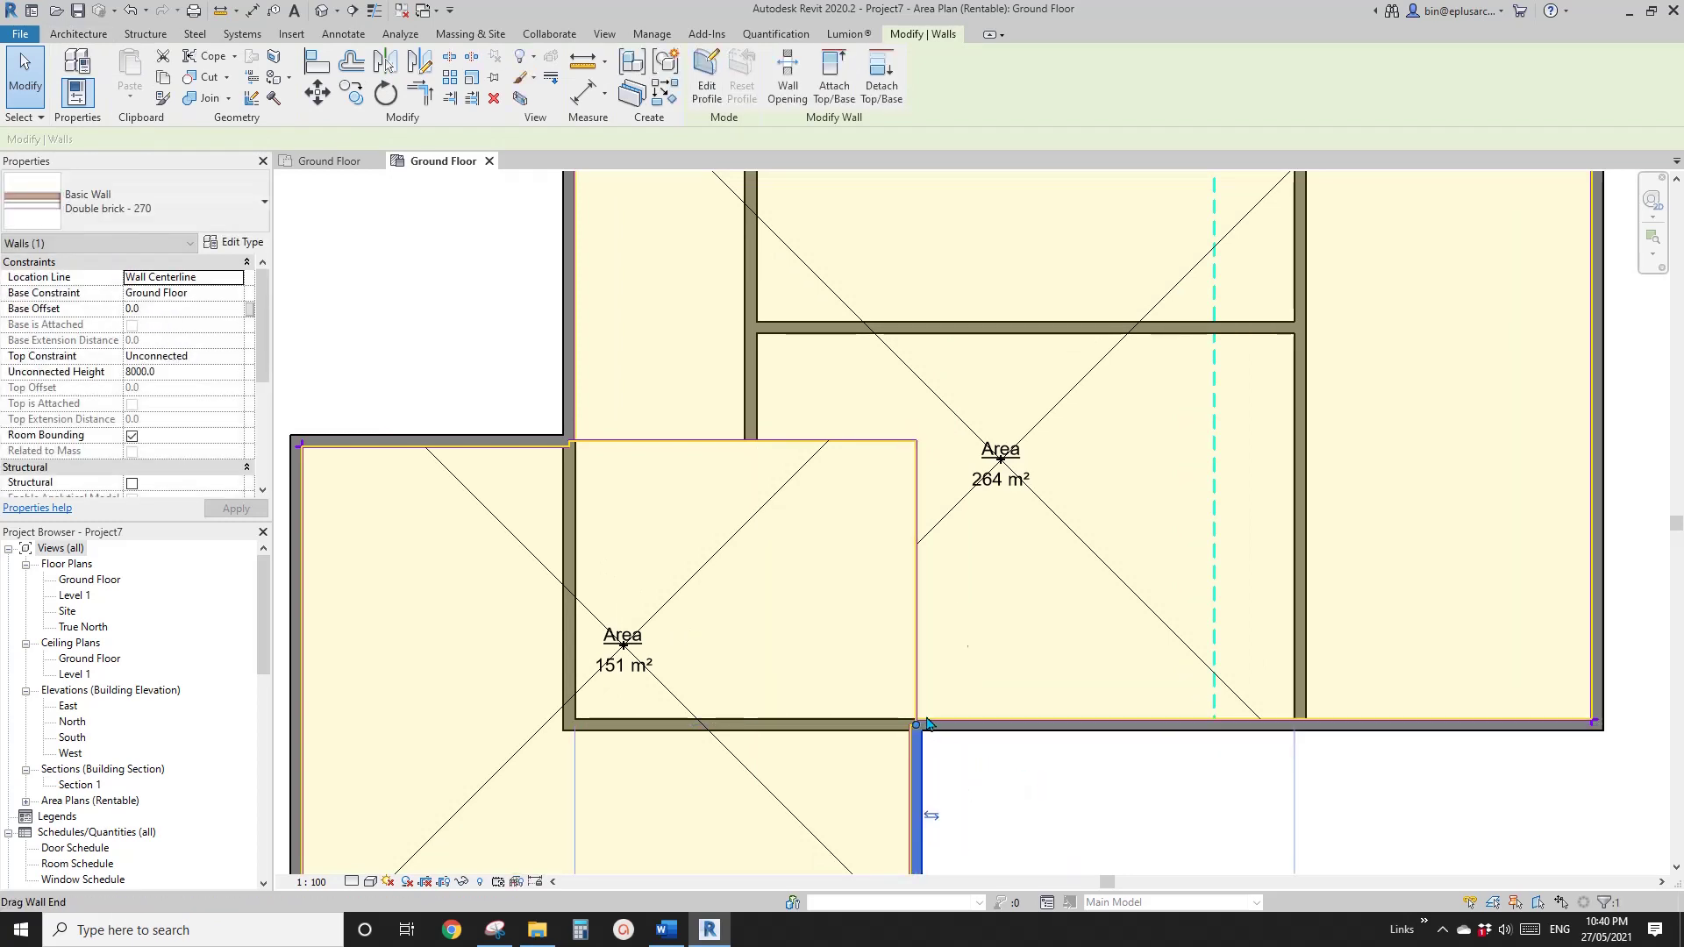
{"action": "scroll", "coordinate": [966, 576], "scroll_direction": "down", "scroll_amount": 2}
{"action": "key", "text": "Escape"}
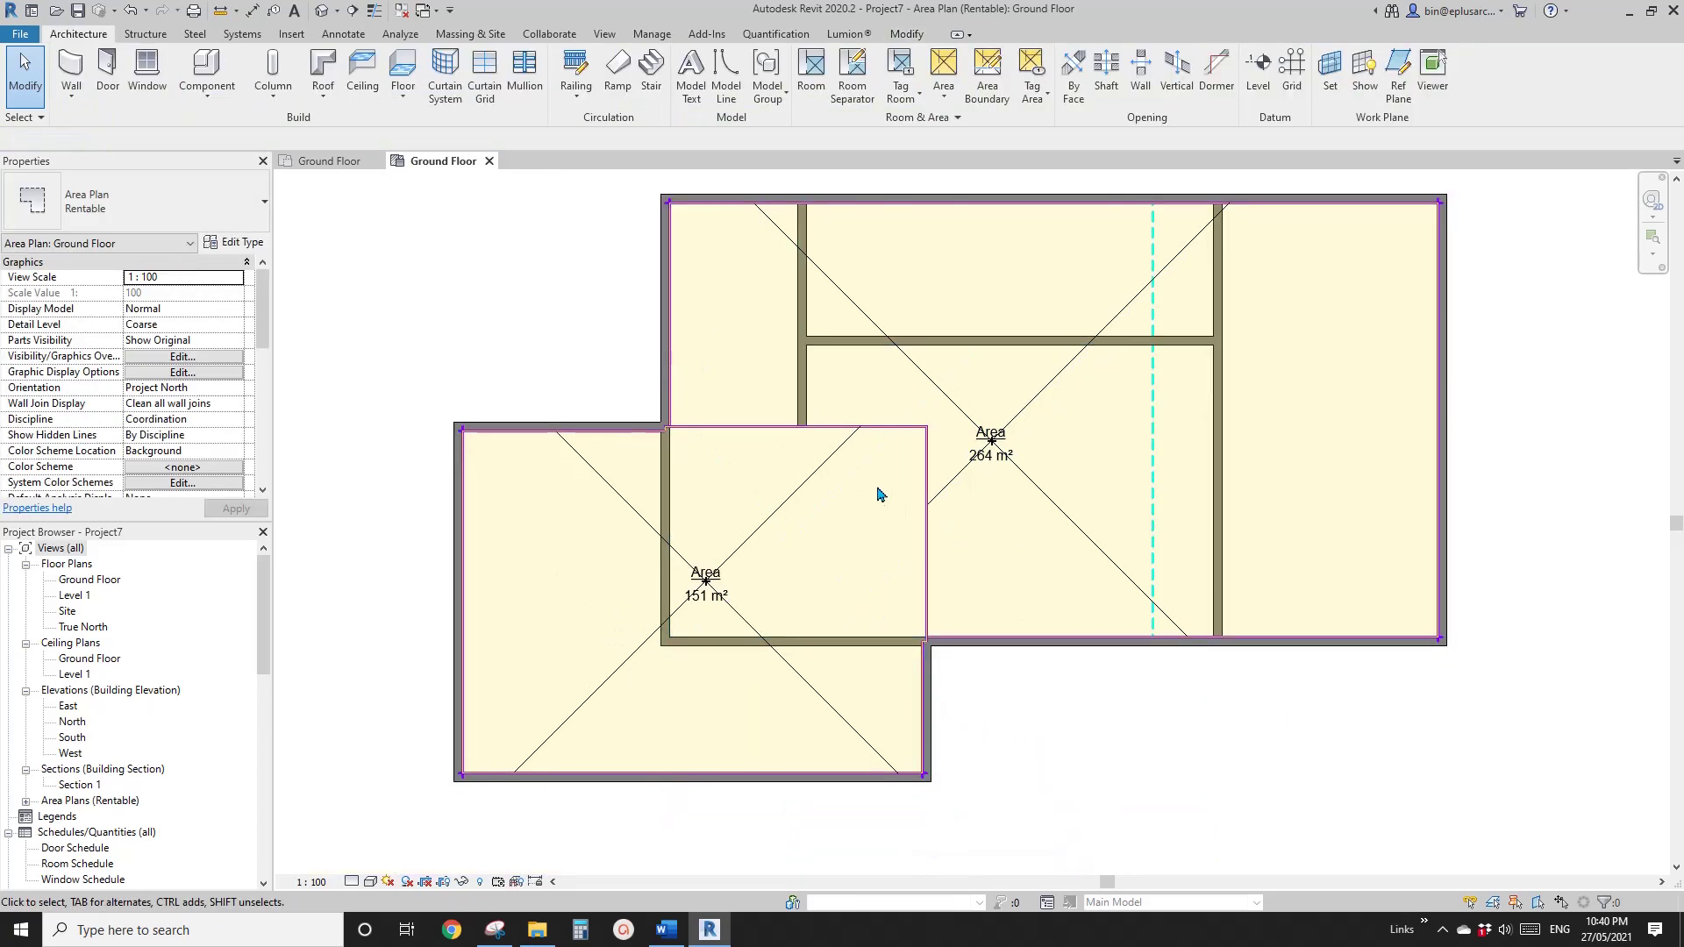
{"action": "middle_click_drag", "start_coordinate": [849, 496], "coordinate": [878, 492]}
{"action": "left_click", "coordinate": [865, 424]}
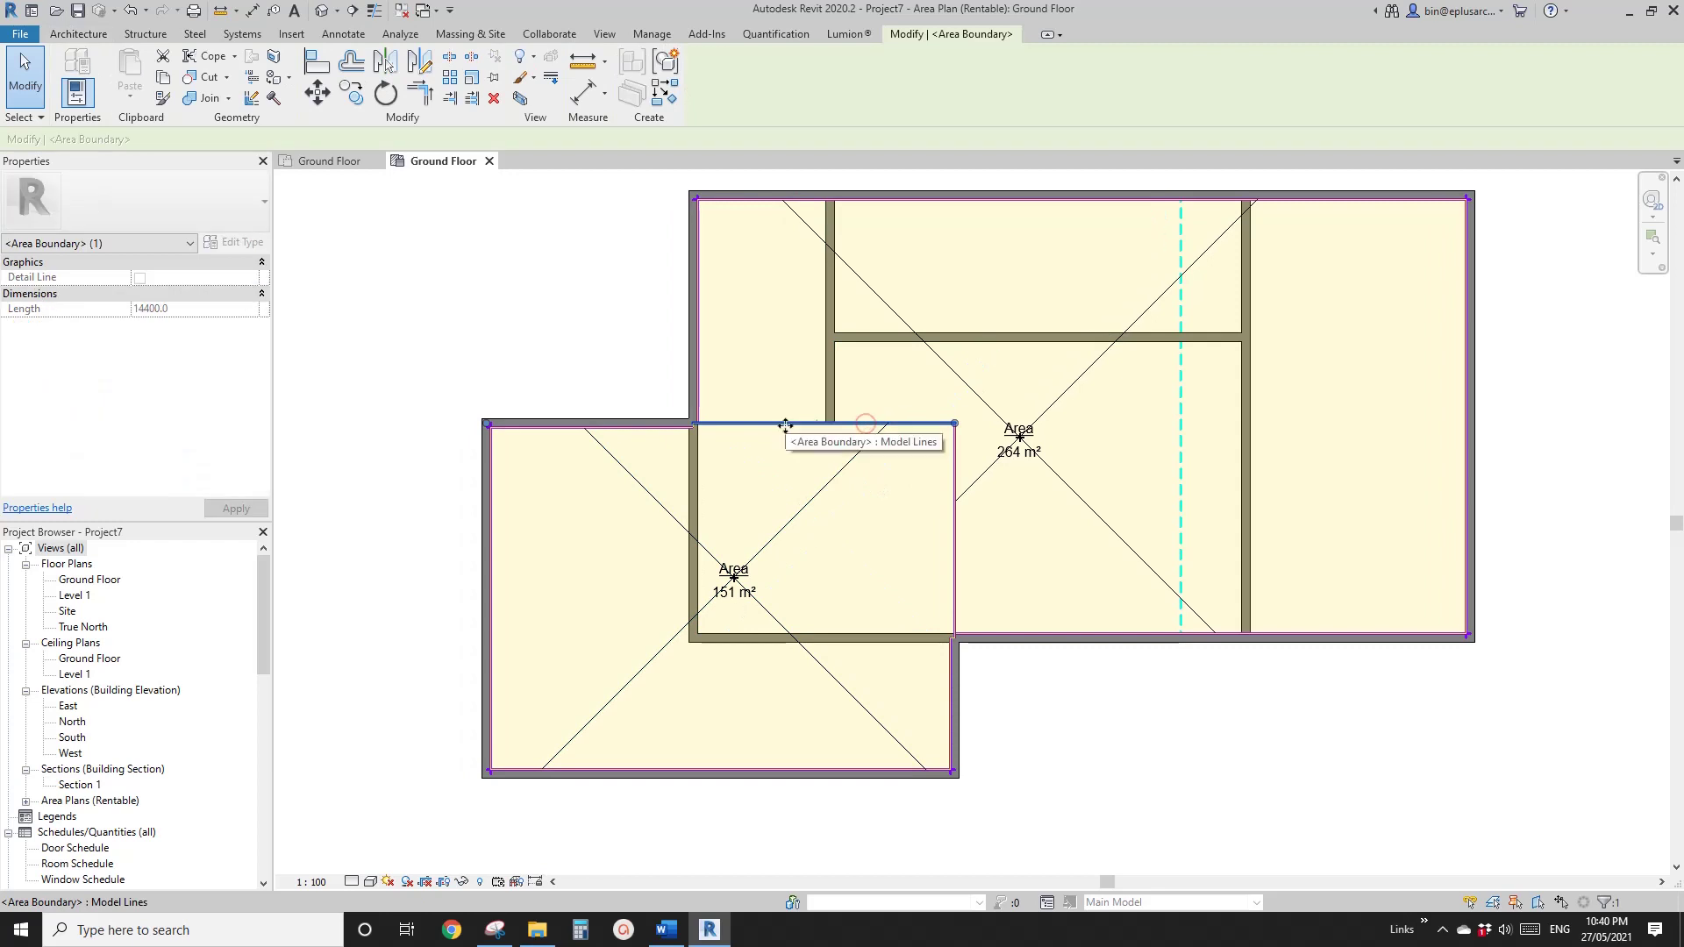
{"action": "left_click_drag", "start_coordinate": [955, 425], "coordinate": [694, 423]}
{"action": "key", "text": "Escape"}
{"action": "key", "text": "t"}
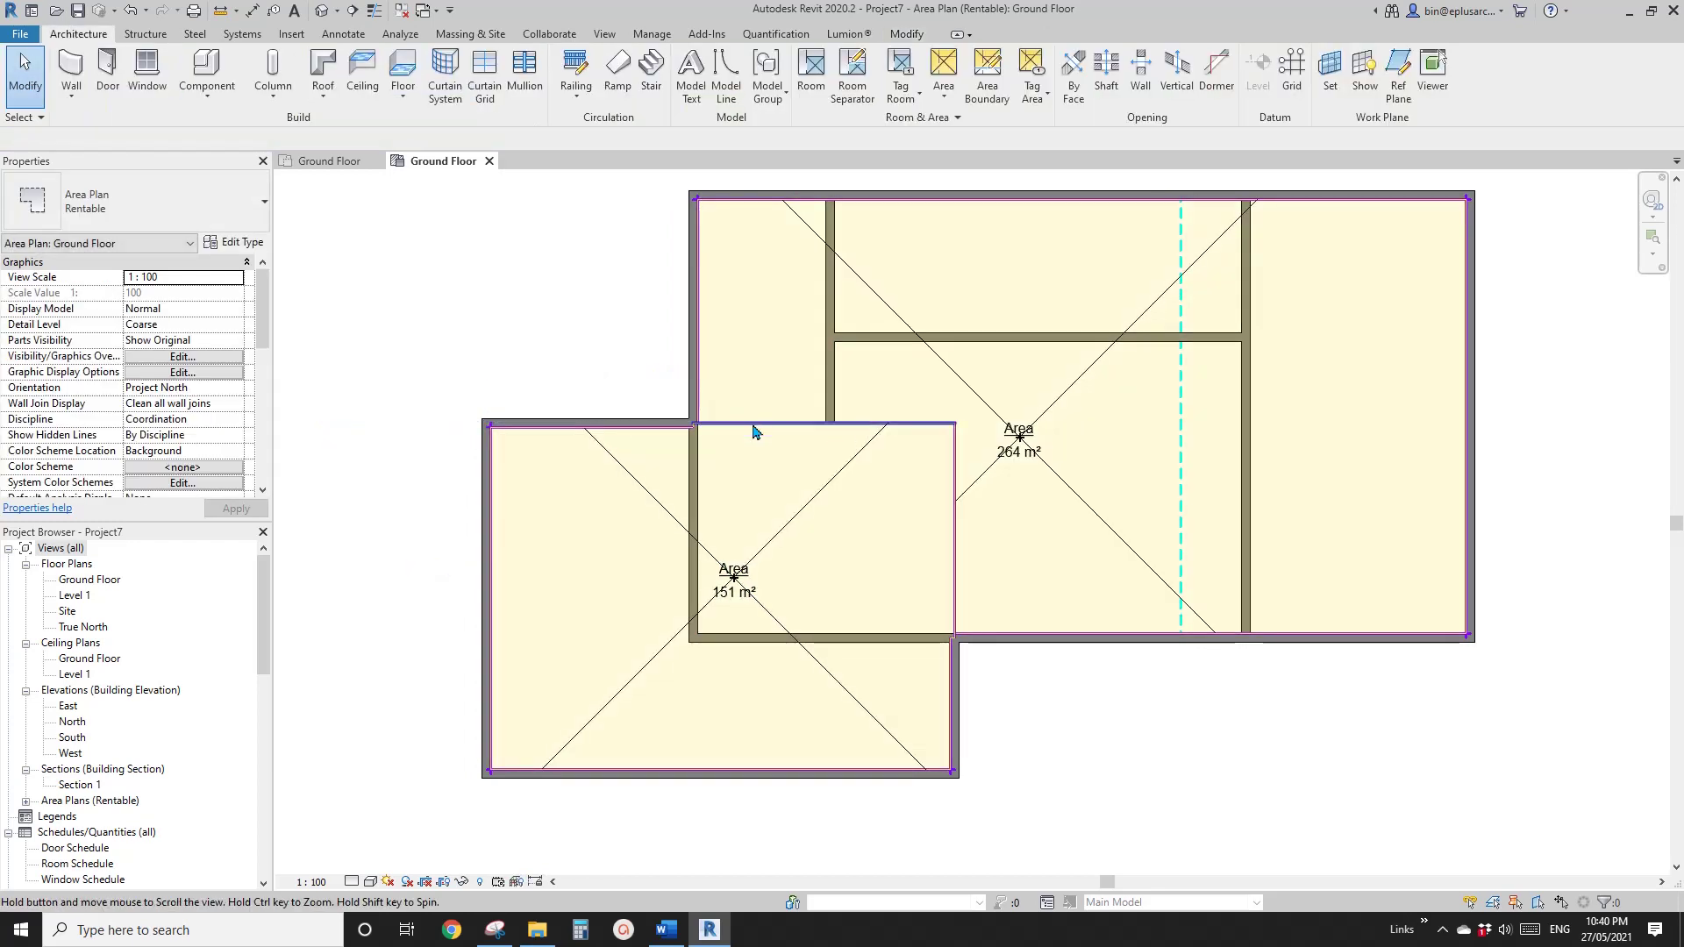
{"action": "middle_click_drag", "start_coordinate": [754, 416], "coordinate": [747, 446]}
{"action": "key", "text": "r"}
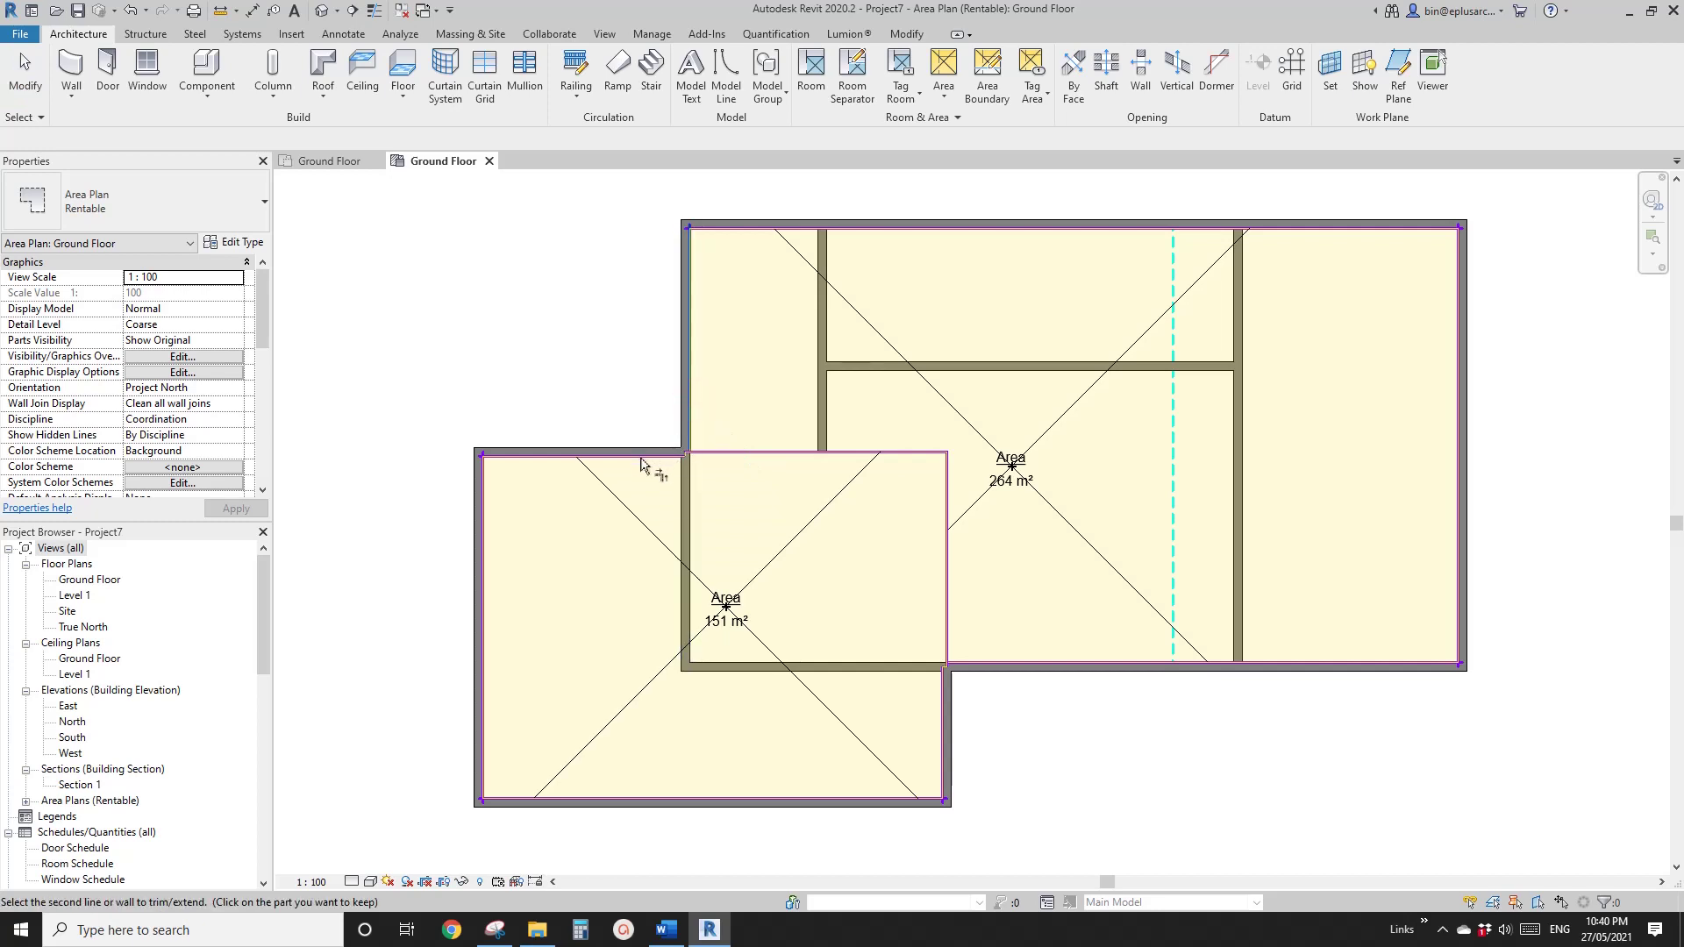
{"action": "scroll", "coordinate": [507, 463], "scroll_direction": "up", "scroll_amount": 3}
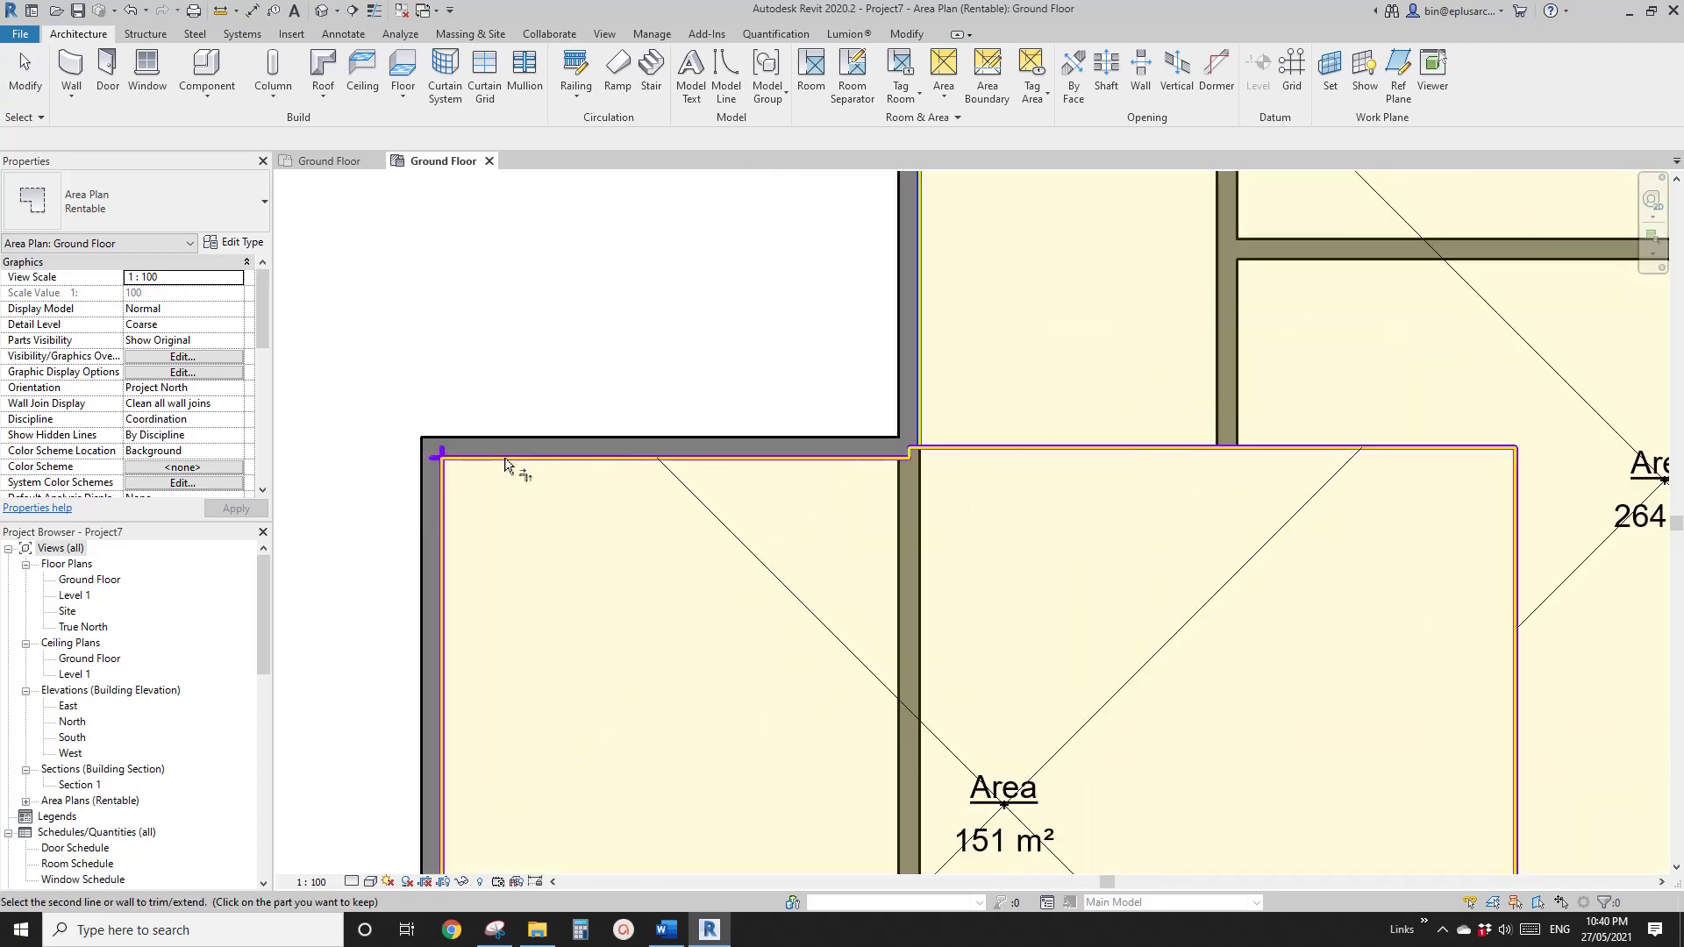
{"action": "key", "text": "Escape"}
{"action": "key", "text": "Escape"}
- Delete the horizontal area boundary line separating the two areas and accept the redundant area warning
{"action": "left_click", "coordinate": [970, 450]}
{"action": "scroll", "coordinate": [950, 474], "scroll_direction": "down", "scroll_amount": 2}
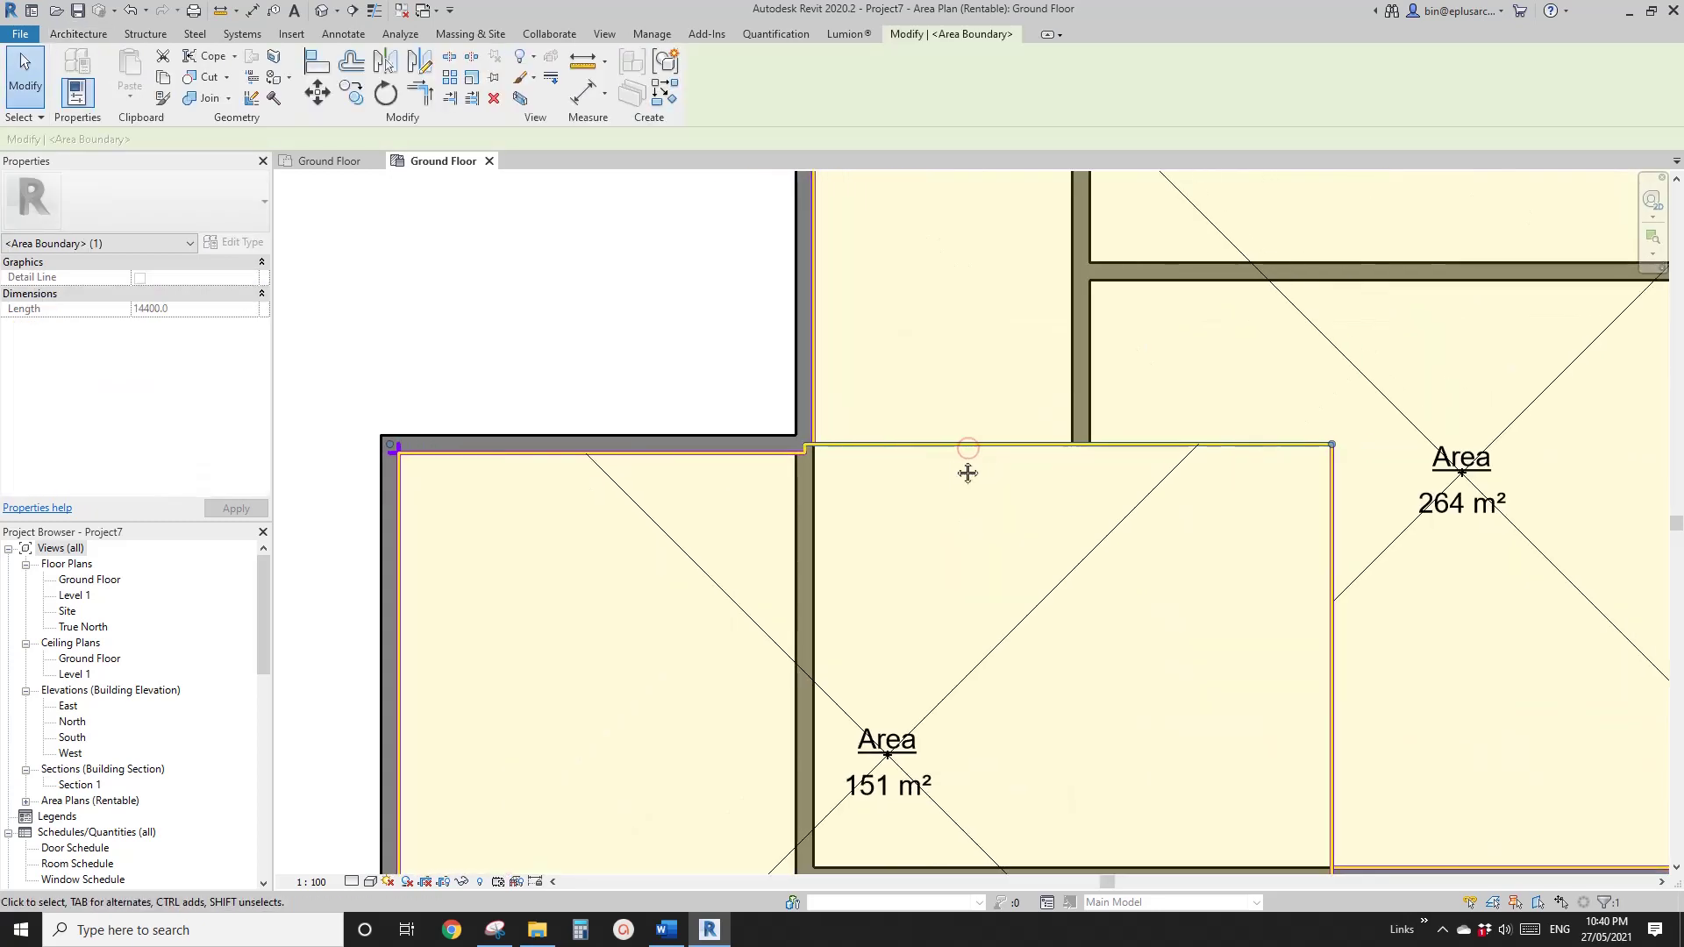
{"action": "key", "text": "Delete"}
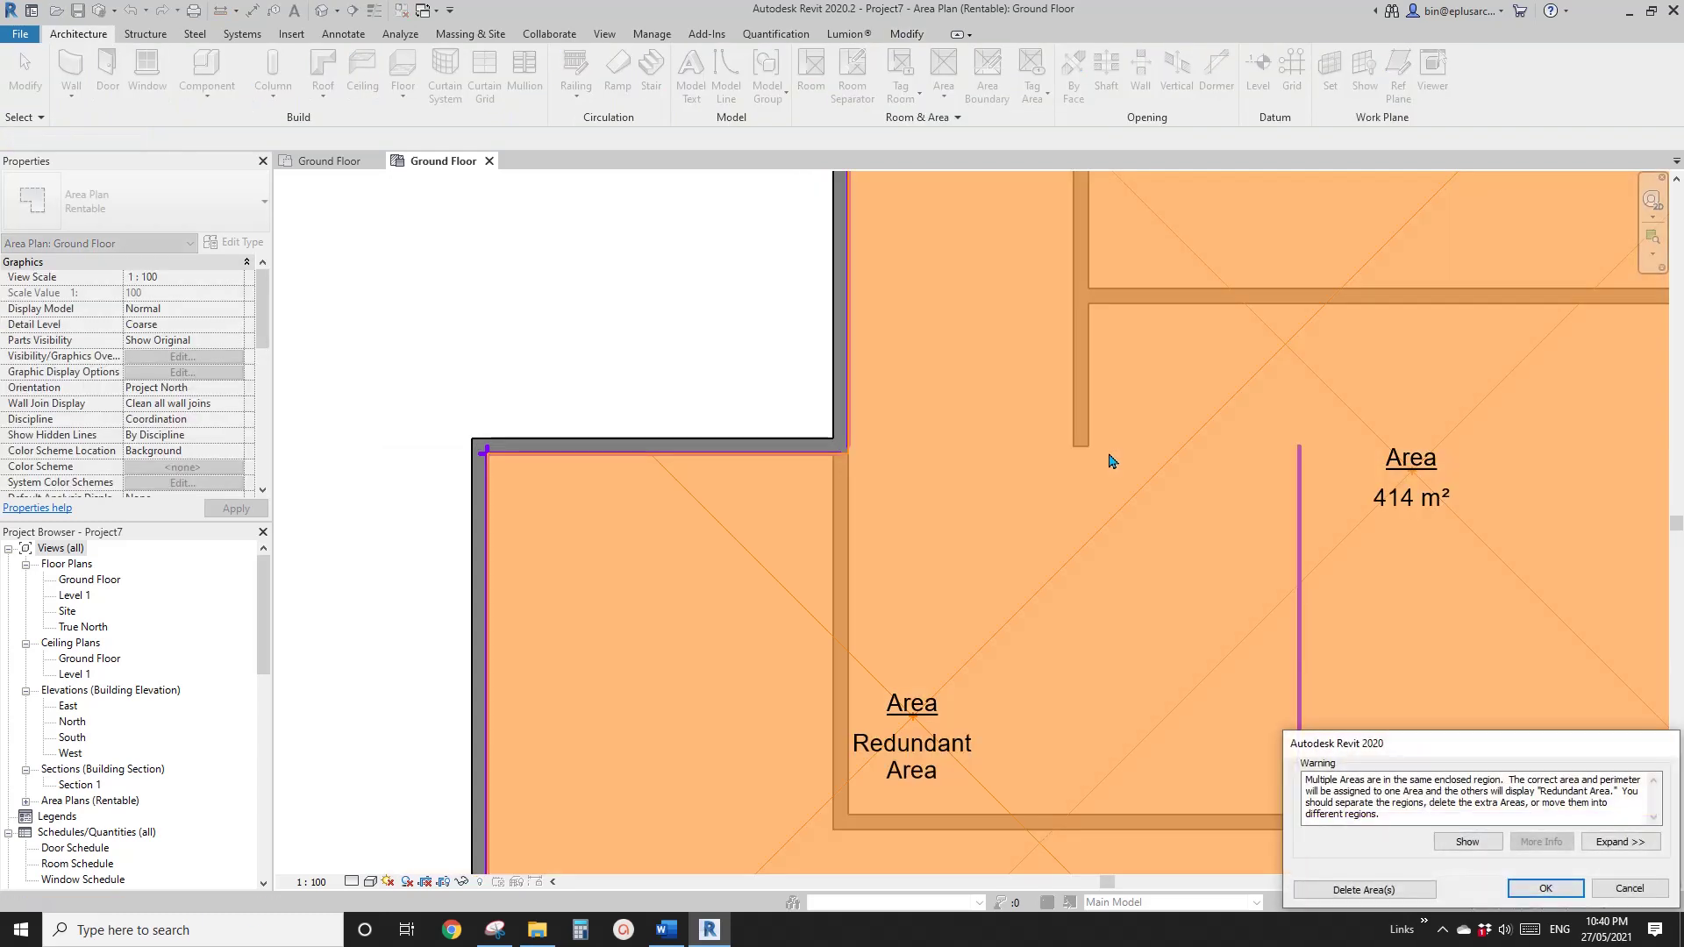
{"action": "left_click", "coordinate": [1544, 887]}
- Examine the remaining vertical area boundary line and the open gap between the two areas in the area plan
{"action": "scroll", "coordinate": [1203, 639], "scroll_direction": "down", "scroll_amount": 5}
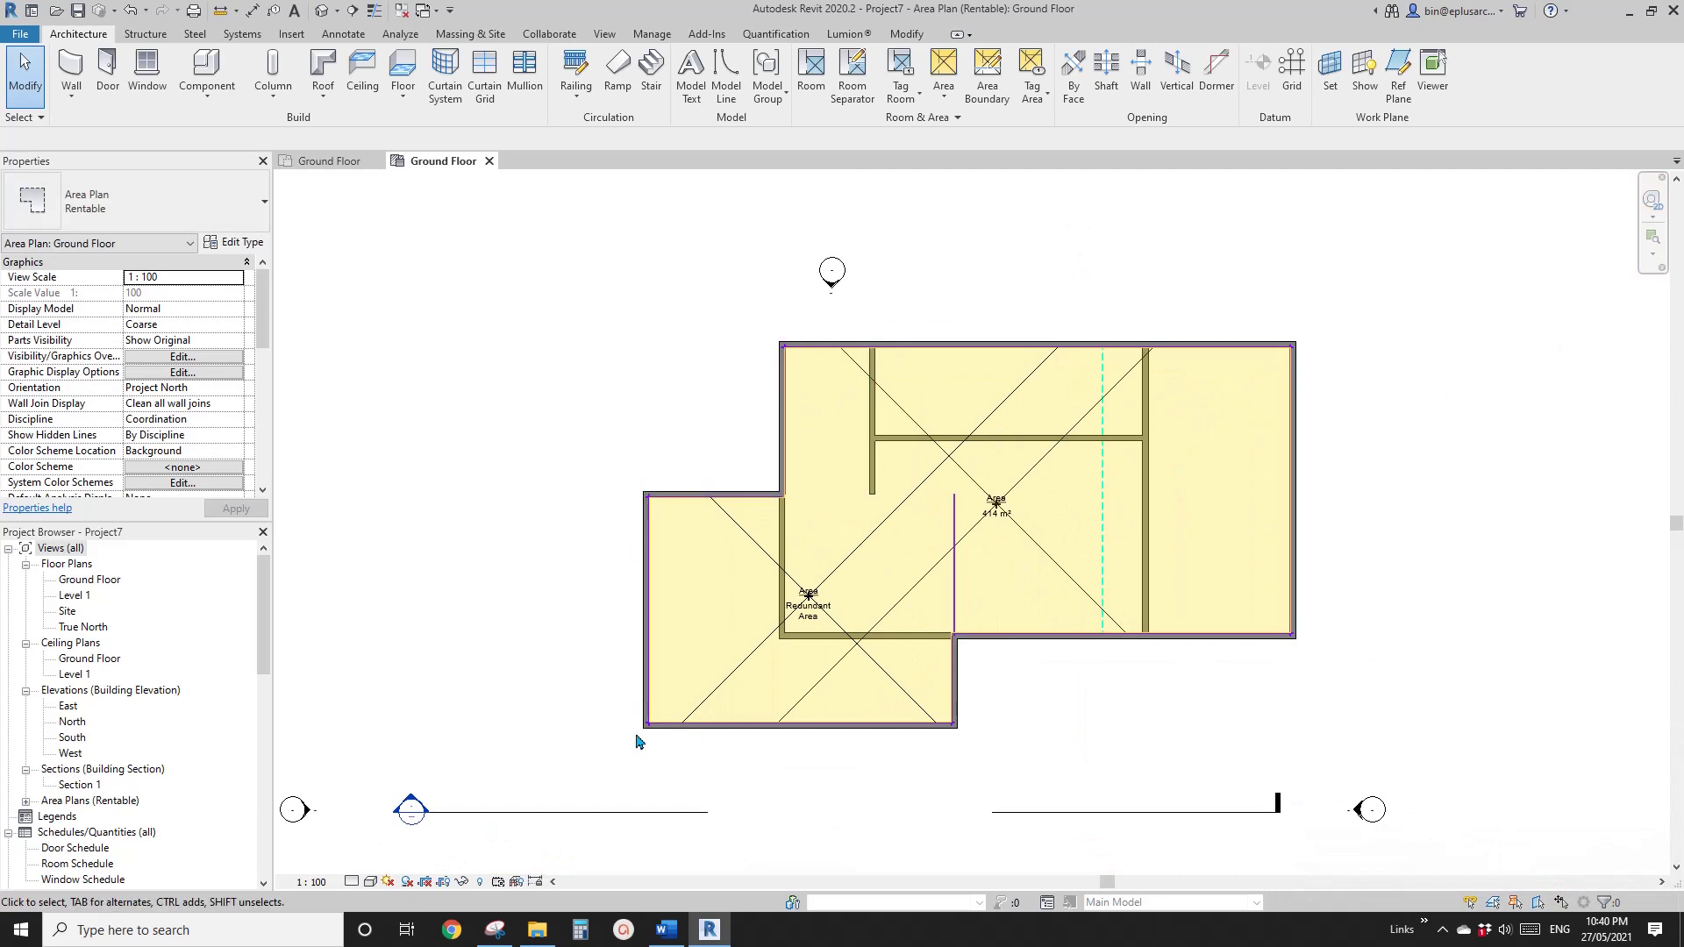
{"action": "scroll", "coordinate": [1087, 579], "scroll_direction": "up", "scroll_amount": 2}
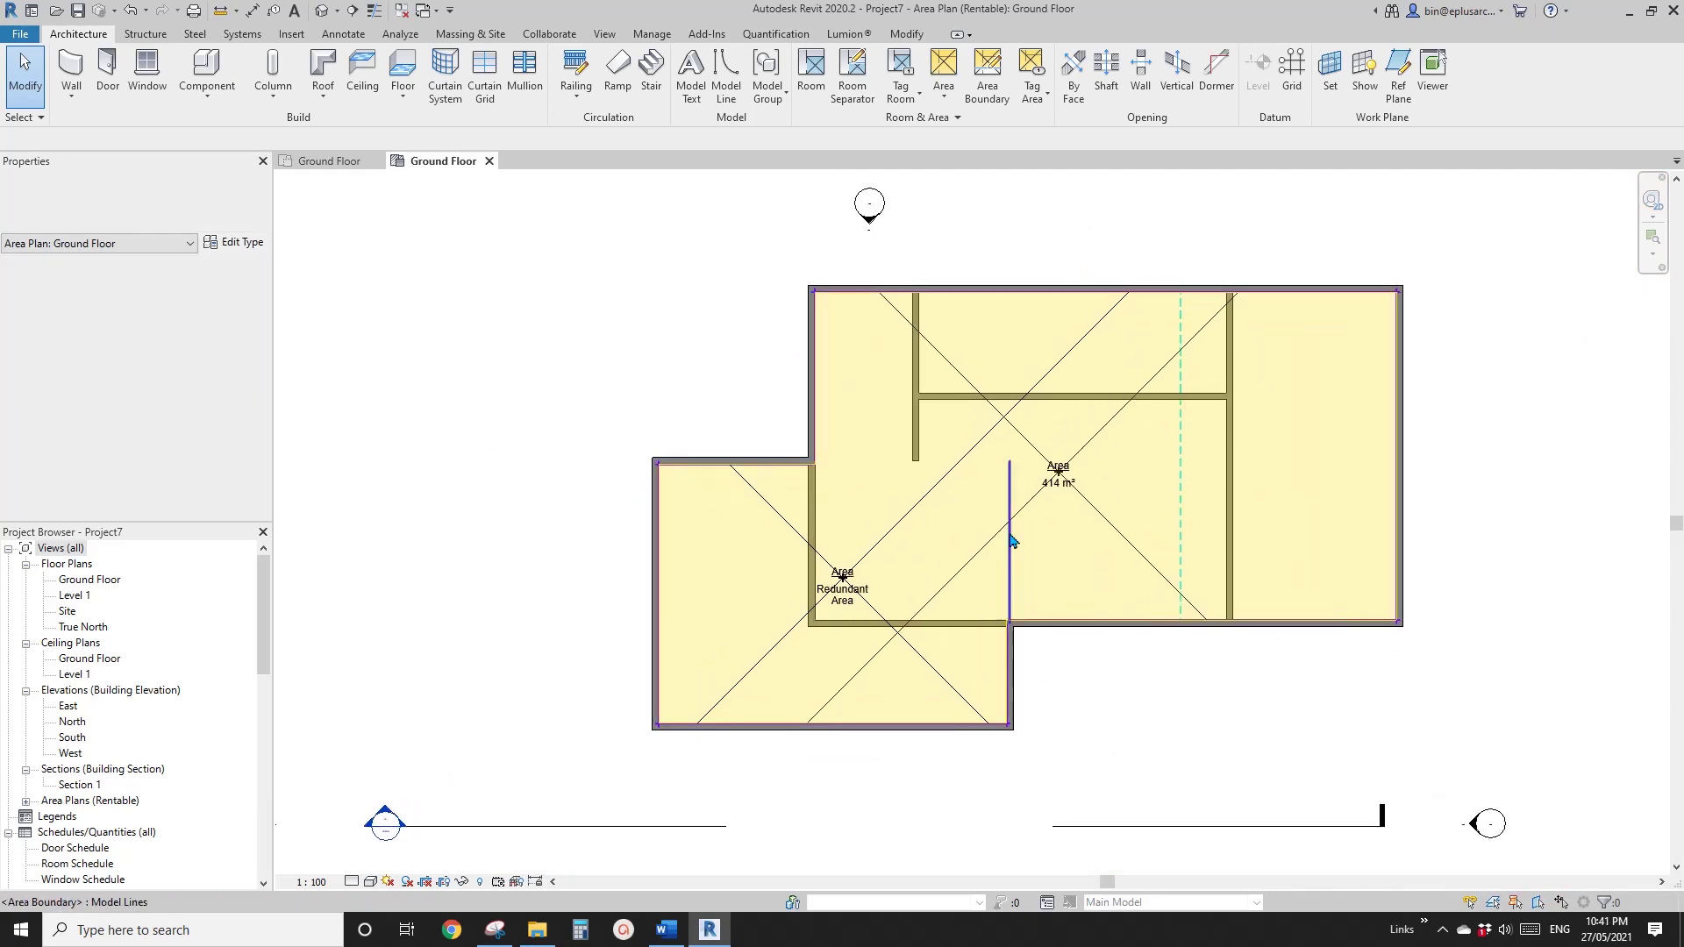
{"action": "left_click", "coordinate": [1010, 498]}
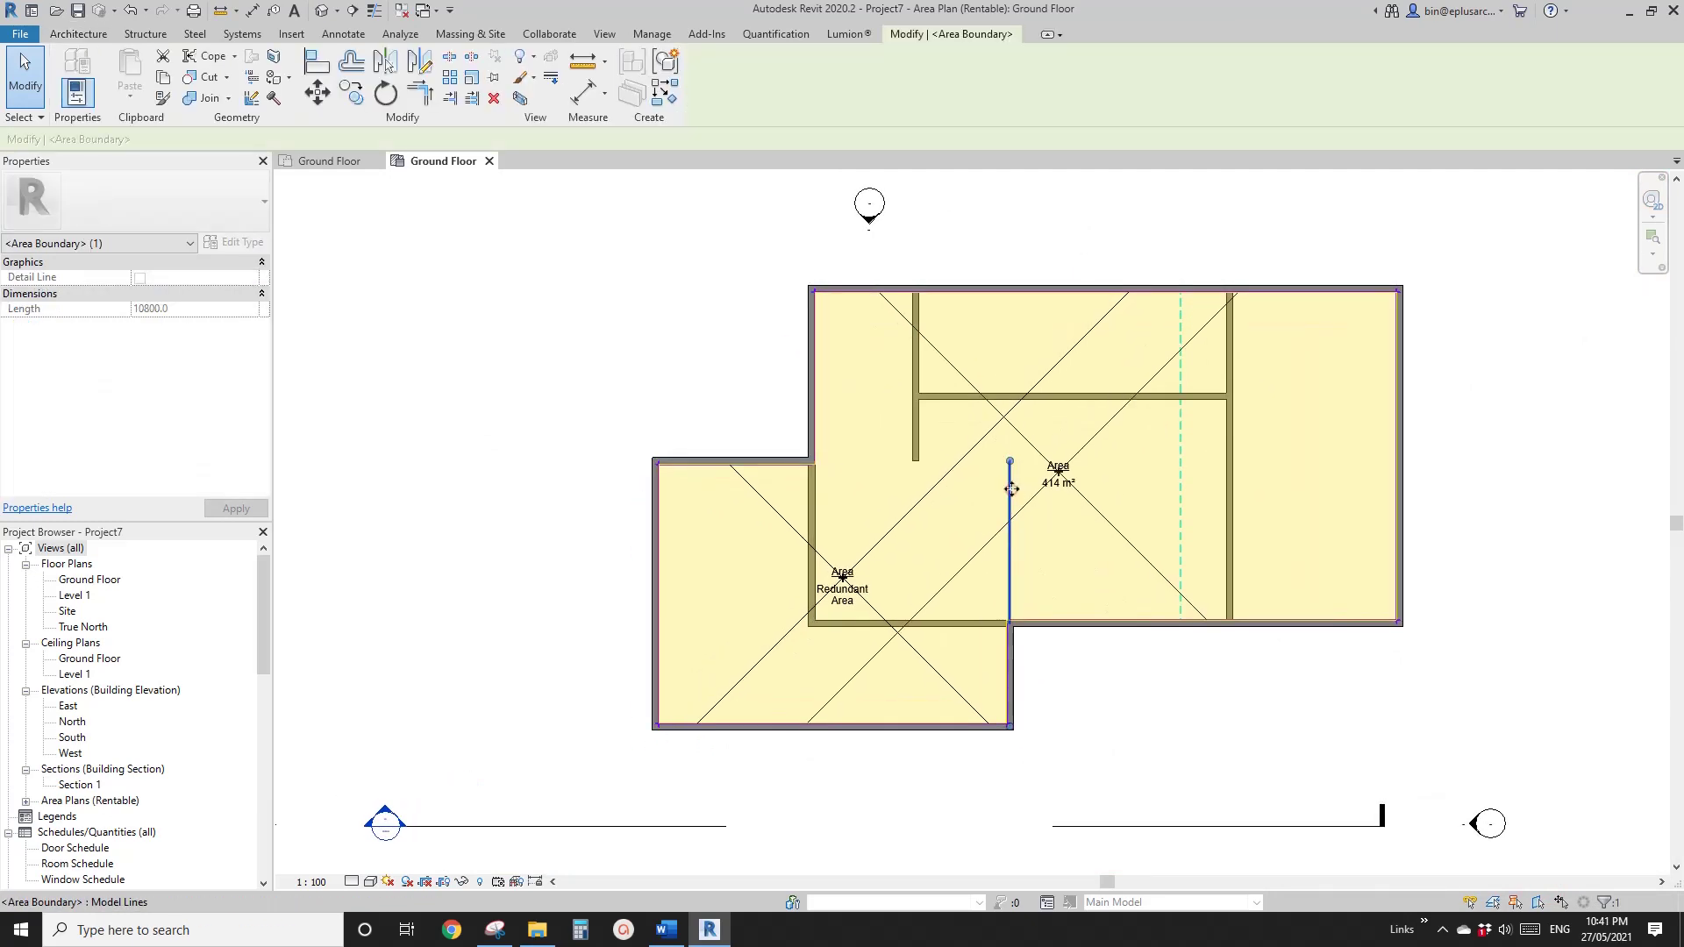
{"action": "middle_click_drag", "start_coordinate": [933, 430], "coordinate": [894, 433]}
{"action": "middle_click_drag", "start_coordinate": [958, 491], "coordinate": [896, 465]}
{"action": "left_click", "coordinate": [935, 488]}
{"action": "left_click", "coordinate": [896, 469]}
{"action": "left_click", "coordinate": [896, 465]}
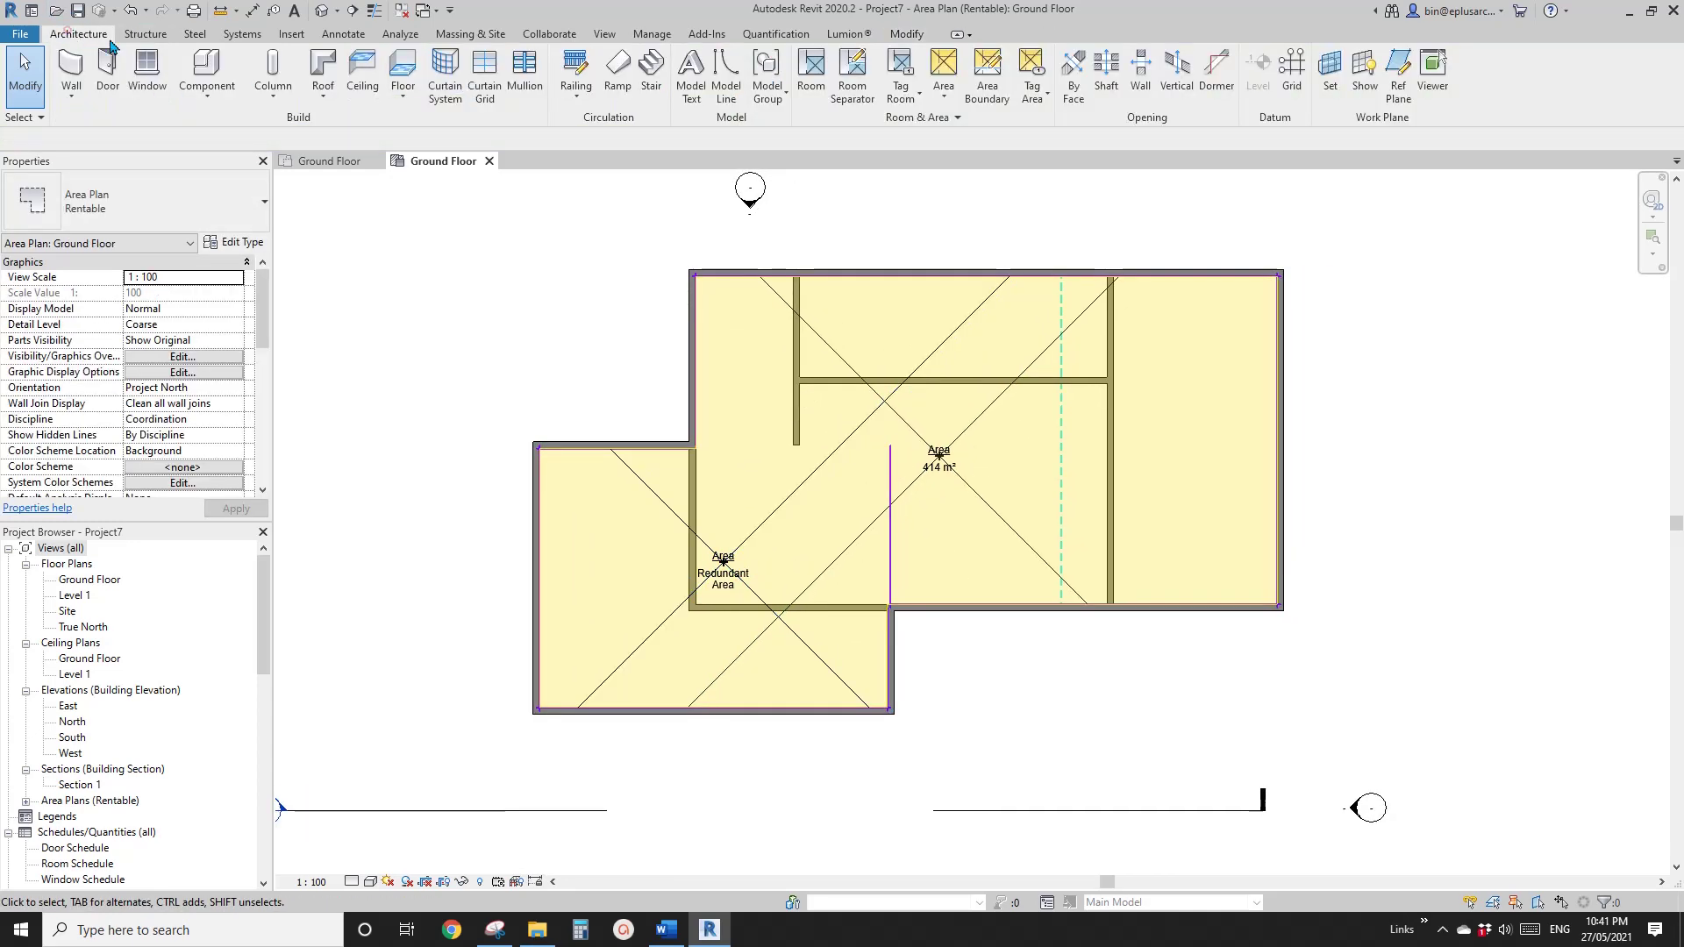
{"action": "key", "text": "Escape"}
{"action": "scroll", "coordinate": [896, 432], "scroll_direction": "up", "scroll_amount": 1}
{"action": "key", "text": "w"}
{"action": "key", "text": "a"}
{"action": "left_click", "coordinate": [888, 452]}
{"action": "key", "text": "Escape"}
{"action": "key", "text": "Escape"}
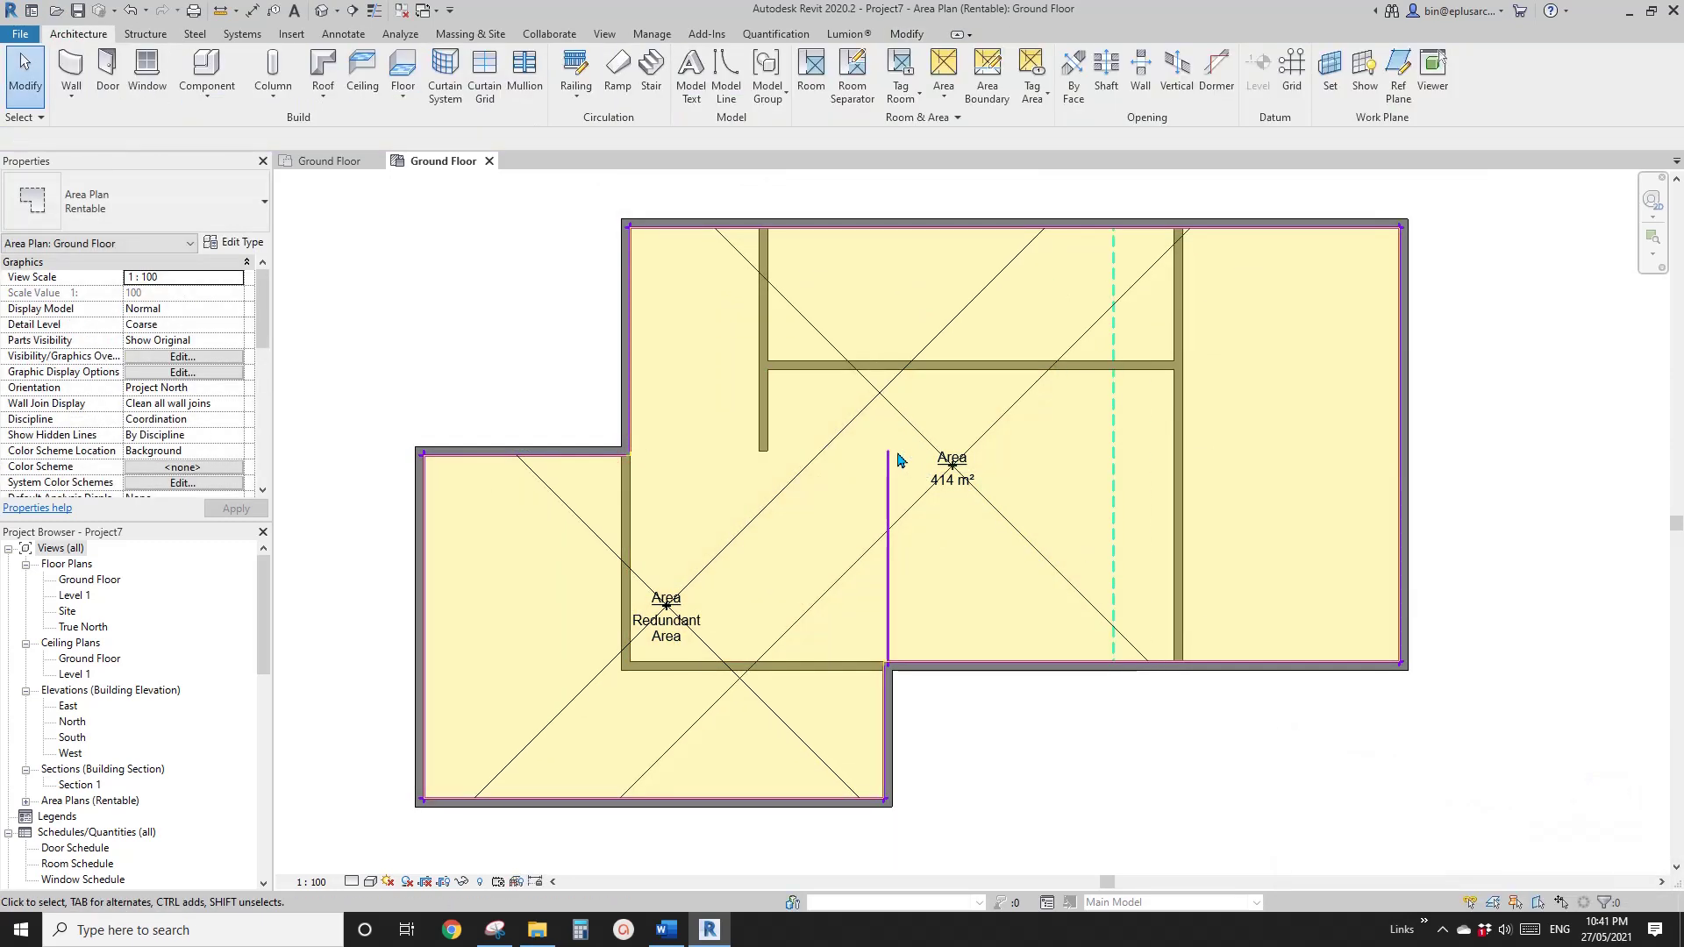
- Draw a horizontal wall from the vertical boundary line's upper end to the main building's left wall, accepting the redundant rooms warning
{"action": "key", "text": "w"}
{"action": "key", "text": "a"}
{"action": "left_click", "coordinate": [888, 452]}
{"action": "left_click", "coordinate": [626, 451]}
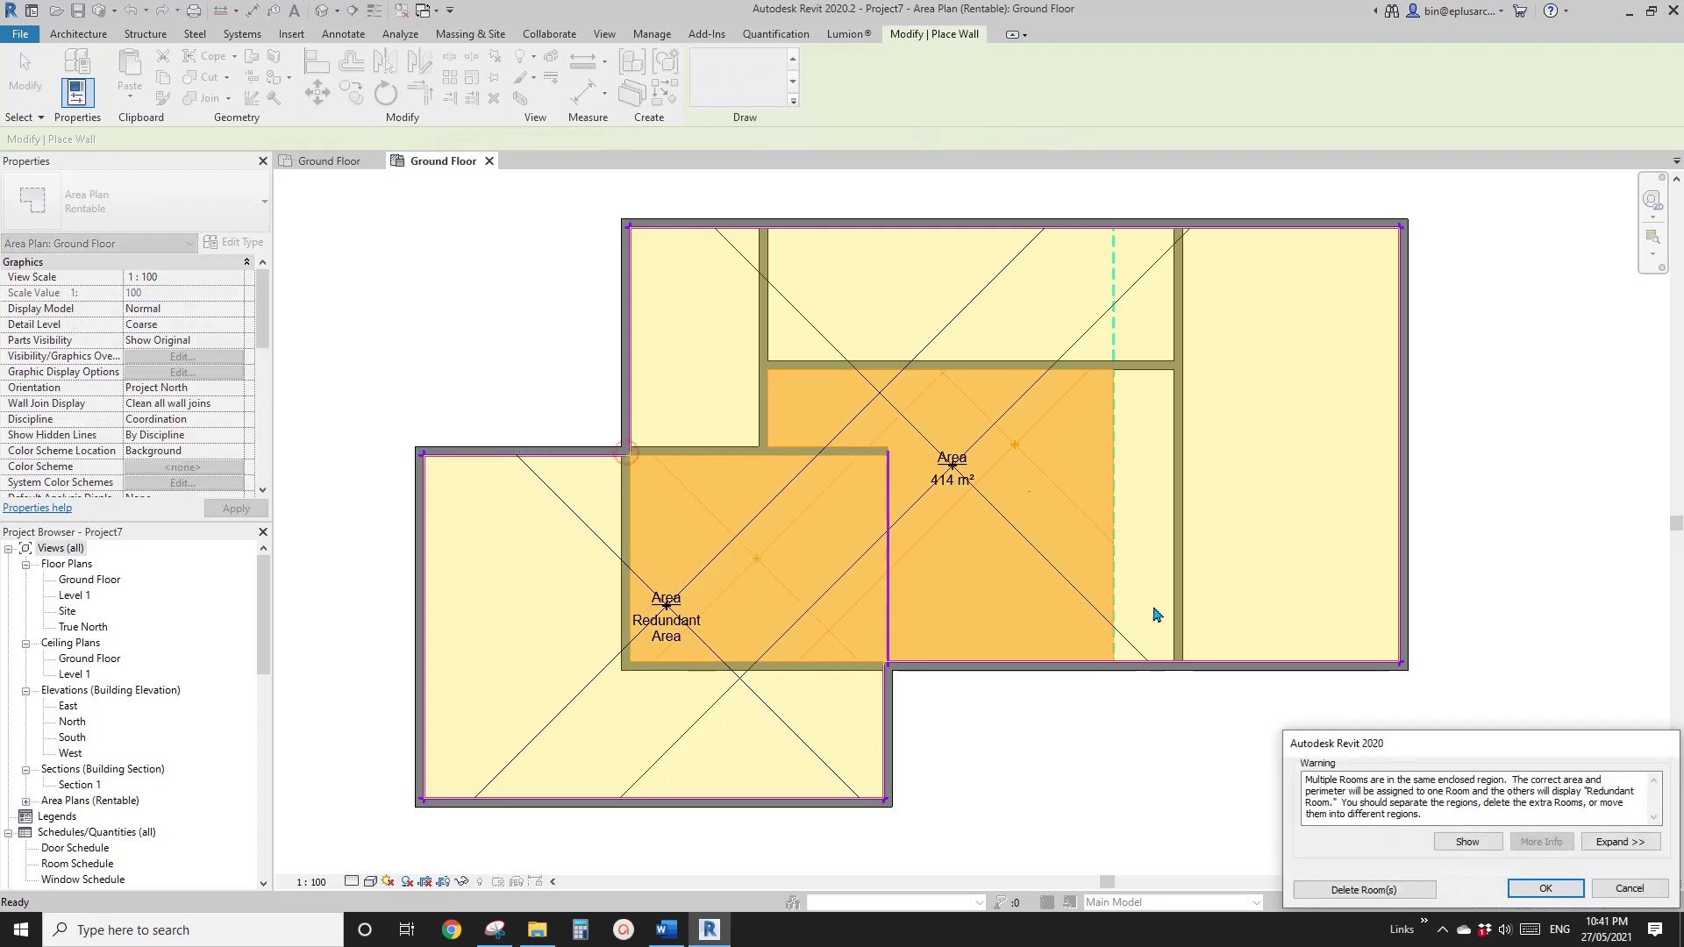
{"action": "left_click", "coordinate": [1542, 888]}
{"action": "key", "text": "Escape"}
{"action": "key", "text": "Escape"}
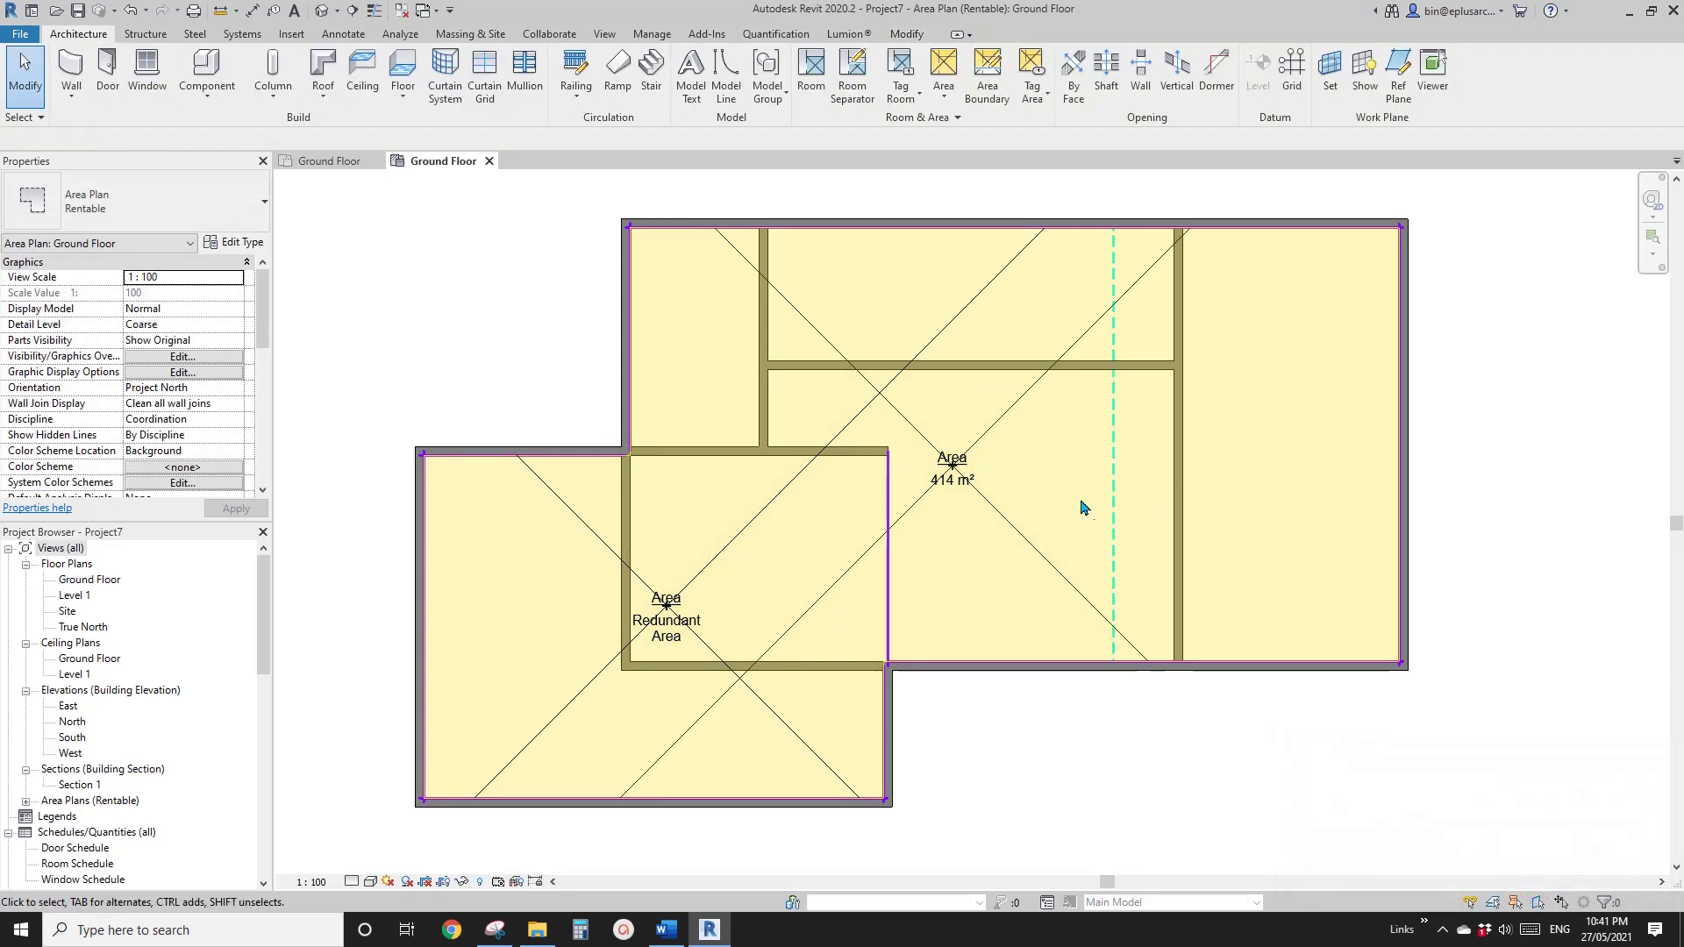
- Delete the horizontal wall between the vertical boundary line and the main building's left wall, accepting the redundant rooms warning
{"action": "left_click", "coordinate": [807, 453]}
{"action": "key", "text": "Delete"}
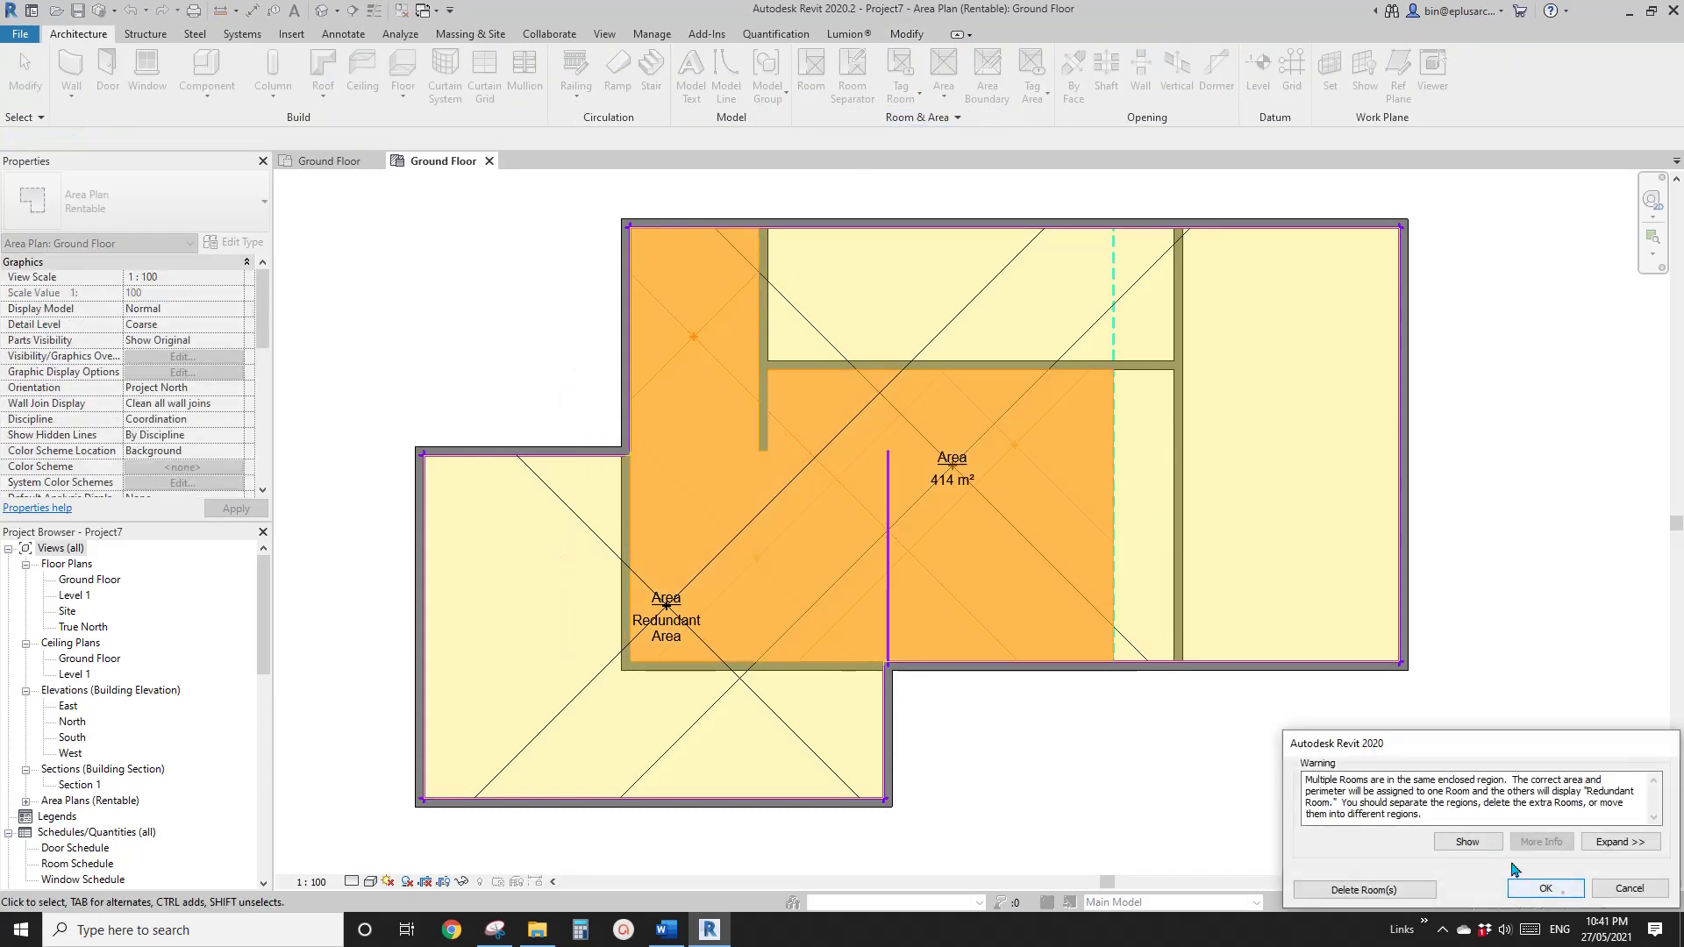
{"action": "left_click", "coordinate": [1564, 894]}
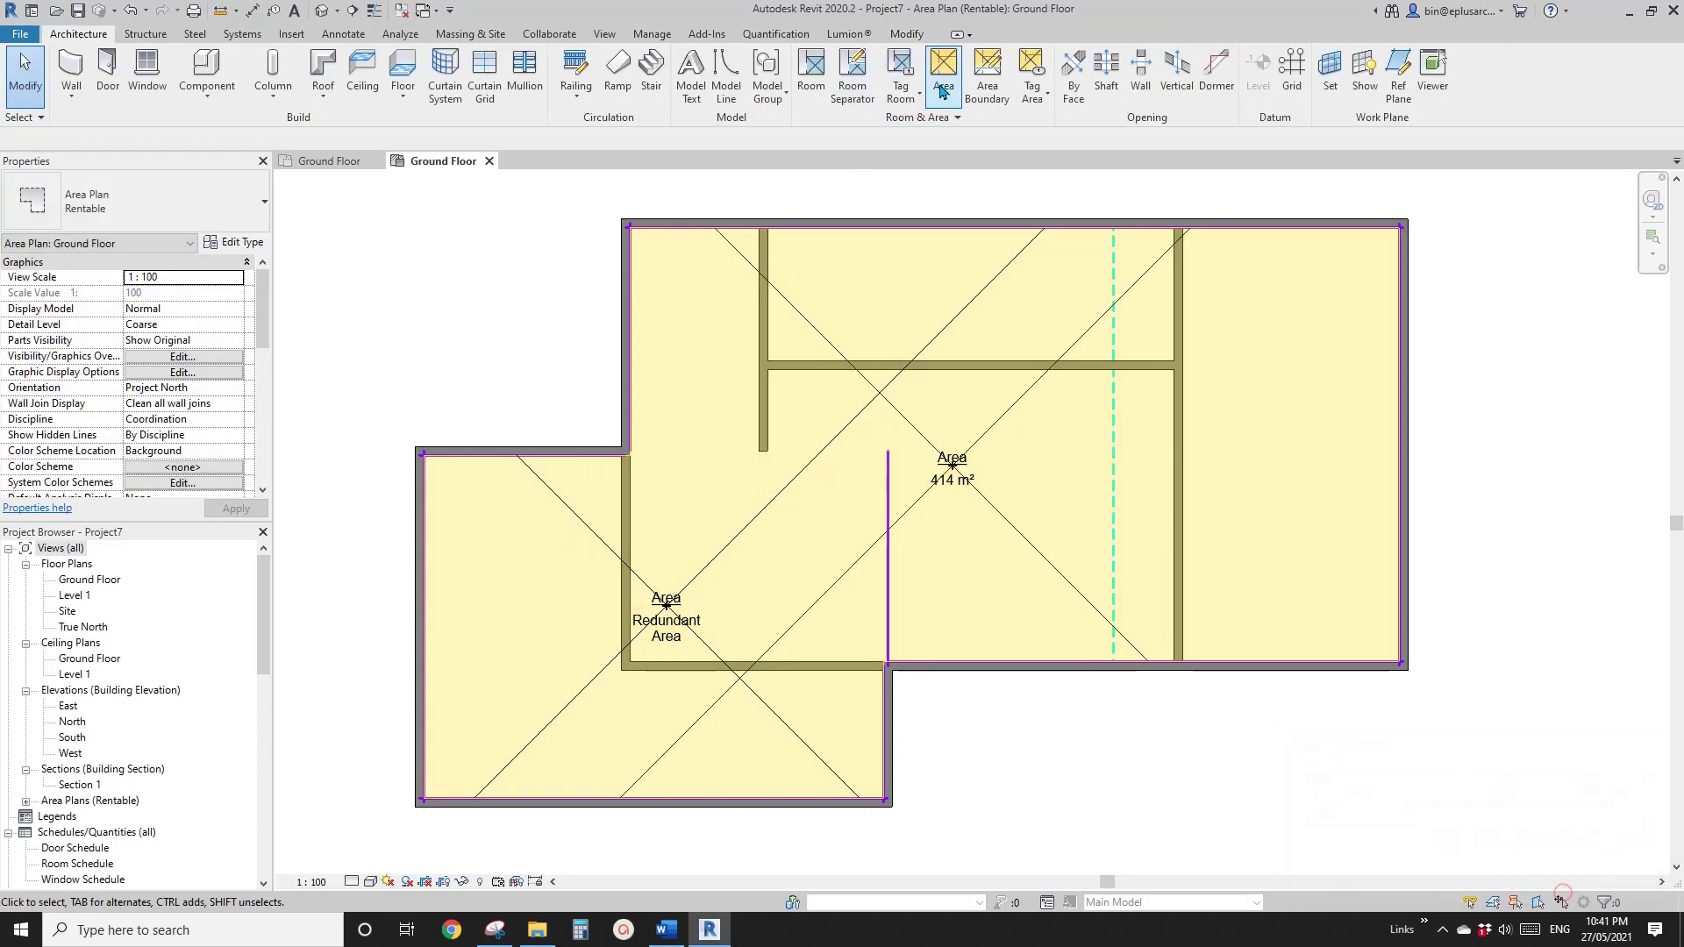
- Draw a straight area boundary line from the vertical boundary line's upper end to the main building's left wall
{"action": "left_click", "coordinate": [988, 92]}
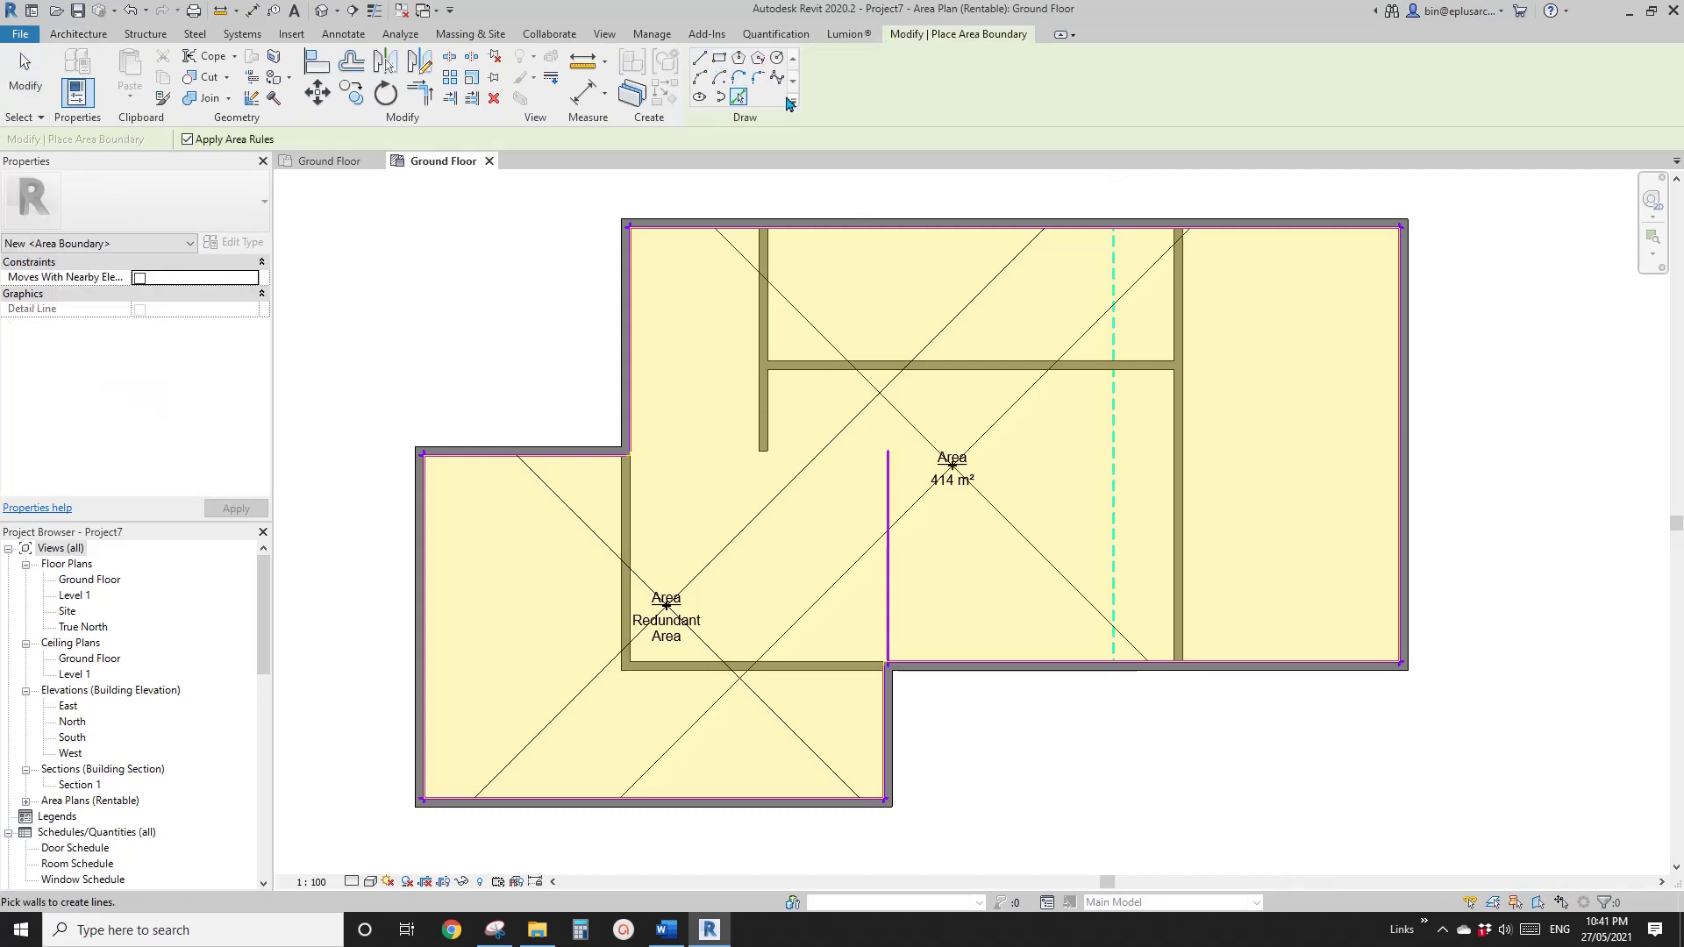
{"action": "left_click", "coordinate": [702, 64]}
{"action": "left_click", "coordinate": [888, 452]}
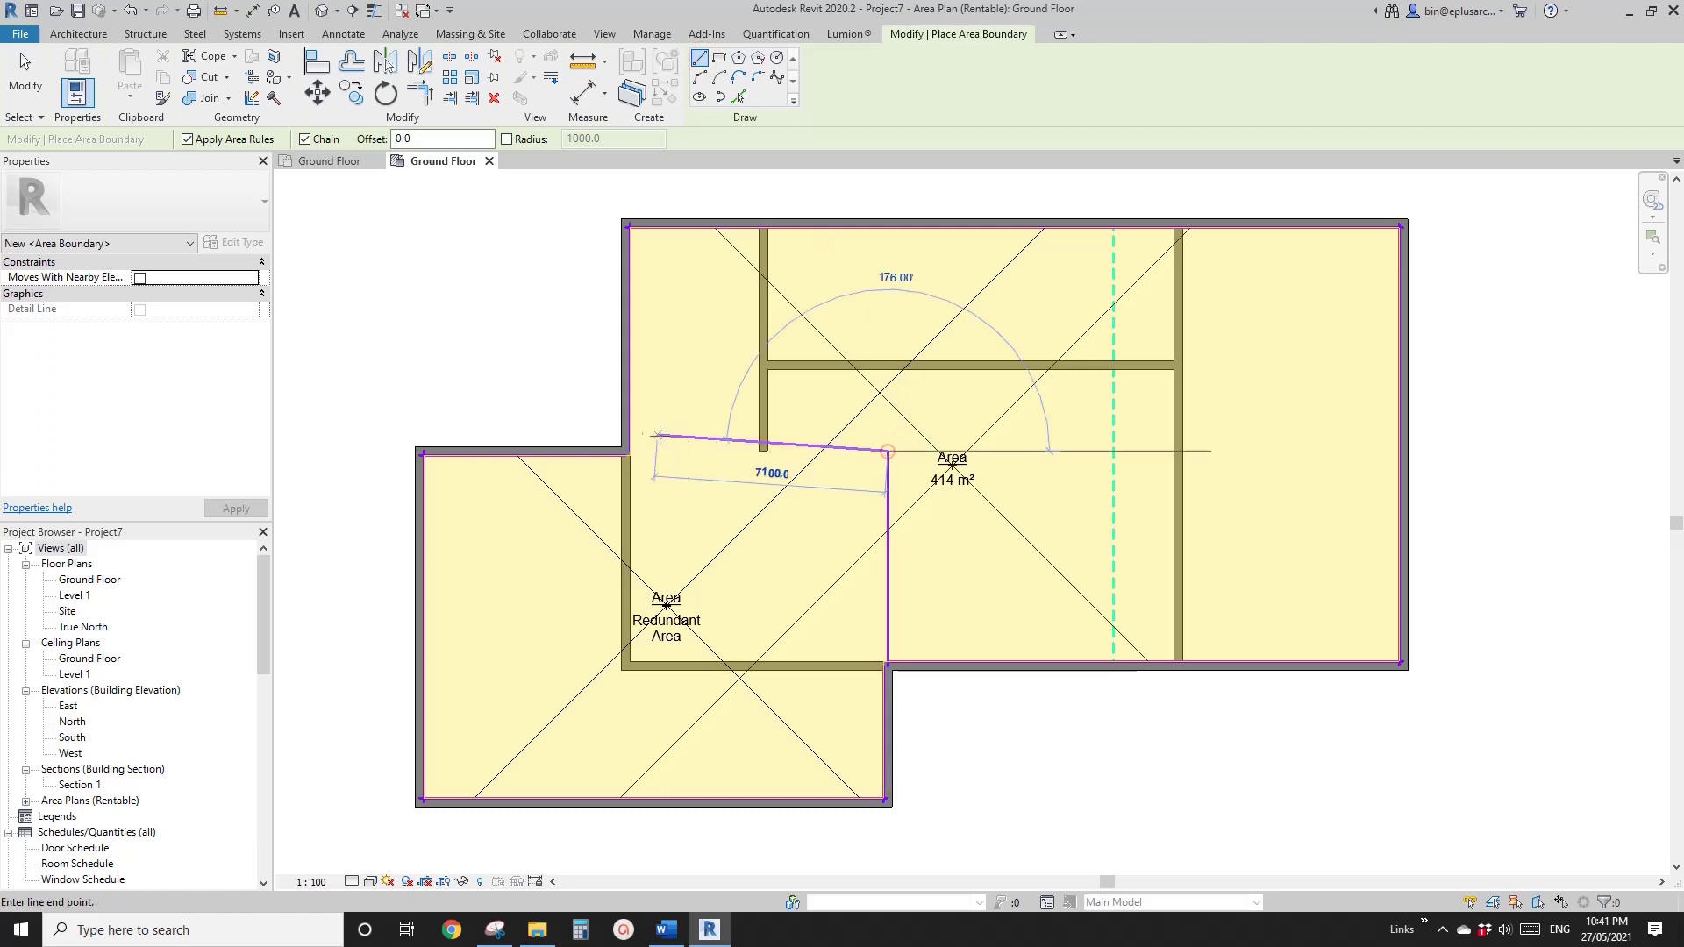
{"action": "left_click", "coordinate": [628, 452]}
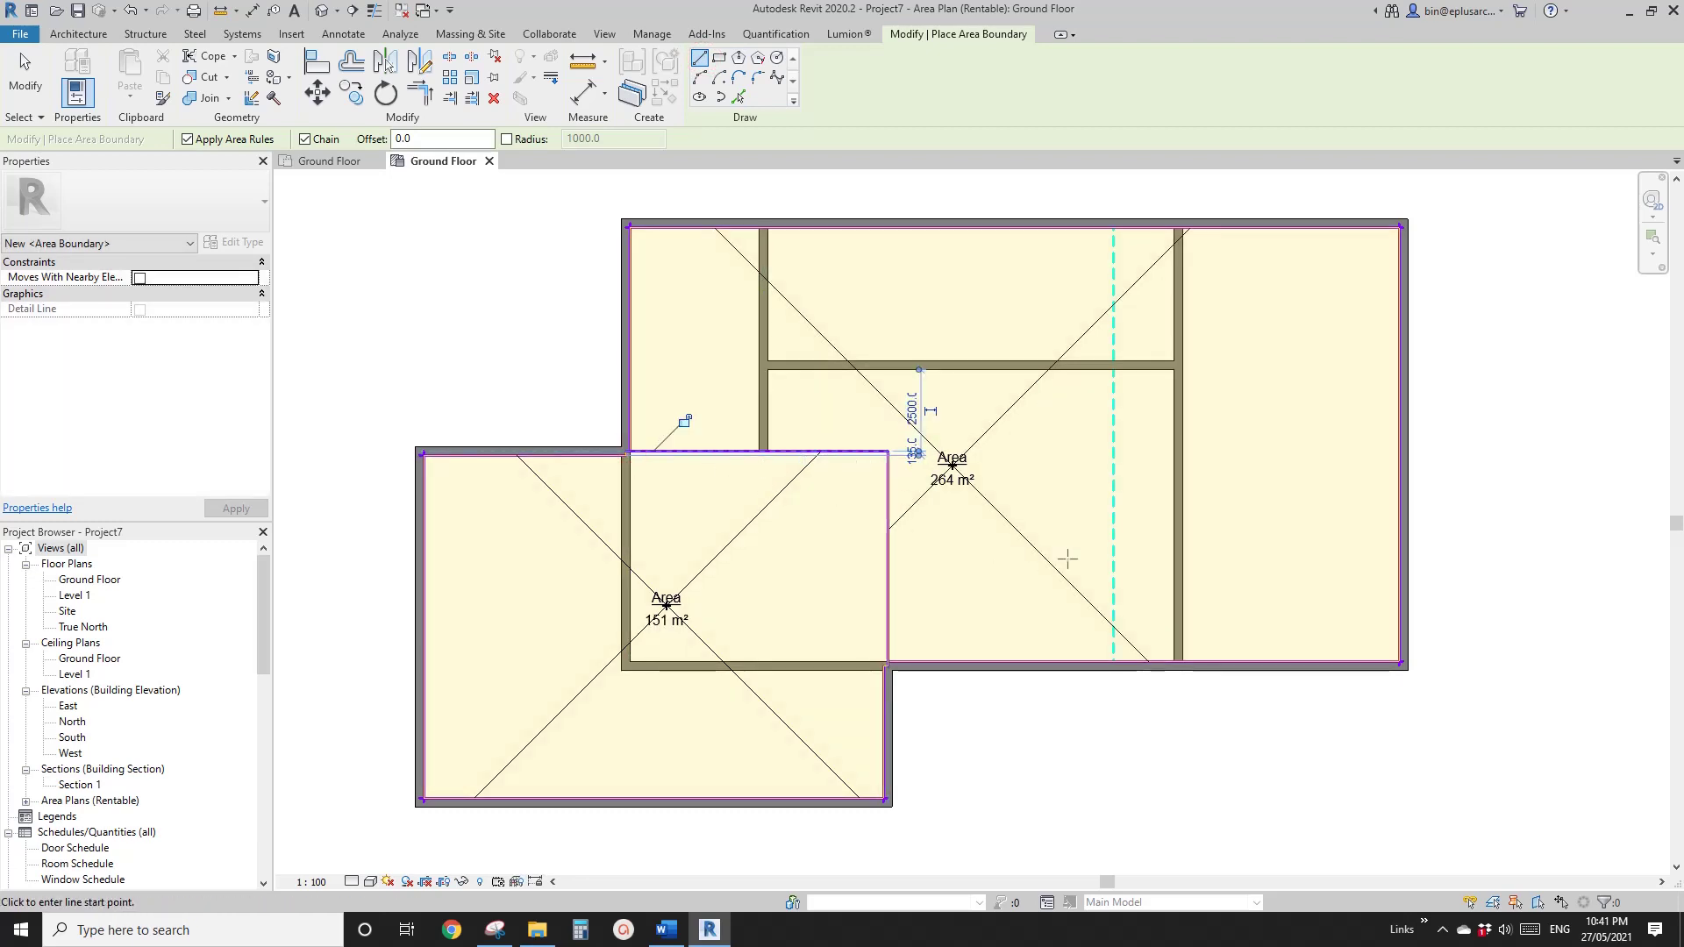
{"action": "key", "text": "Escape"}
- Examine how the rentable area boundary lines sit against the external walls at the main building's upper right corner
{"action": "scroll", "coordinate": [1056, 510], "scroll_direction": "down", "scroll_amount": 2}
{"action": "middle_click_drag", "start_coordinate": [1107, 511], "coordinate": [961, 493]}
{"action": "scroll", "coordinate": [1007, 477], "scroll_direction": "down", "scroll_amount": 2}
{"action": "middle_click_drag", "start_coordinate": [1057, 473], "coordinate": [898, 495]}
{"action": "middle_click_drag", "start_coordinate": [790, 513], "coordinate": [744, 523]}
{"action": "middle_click_drag", "start_coordinate": [709, 426], "coordinate": [773, 373]}
{"action": "scroll", "coordinate": [913, 403], "scroll_direction": "up", "scroll_amount": 6}
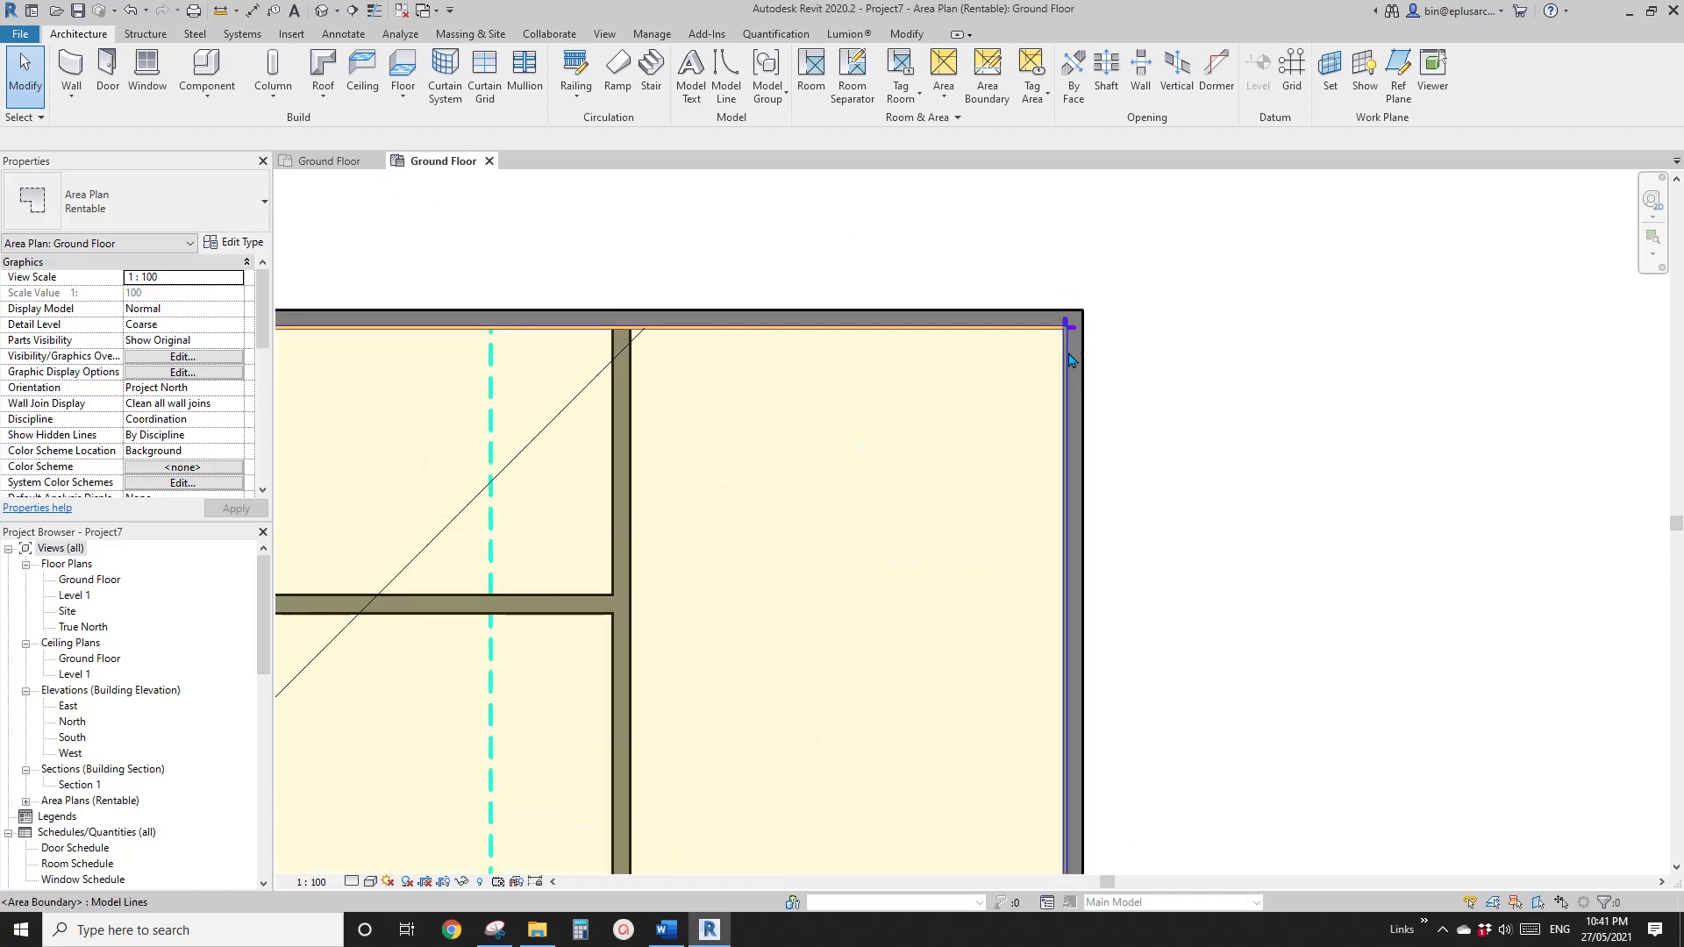
{"action": "scroll", "coordinate": [1205, 342], "scroll_direction": "up", "scroll_amount": 1}
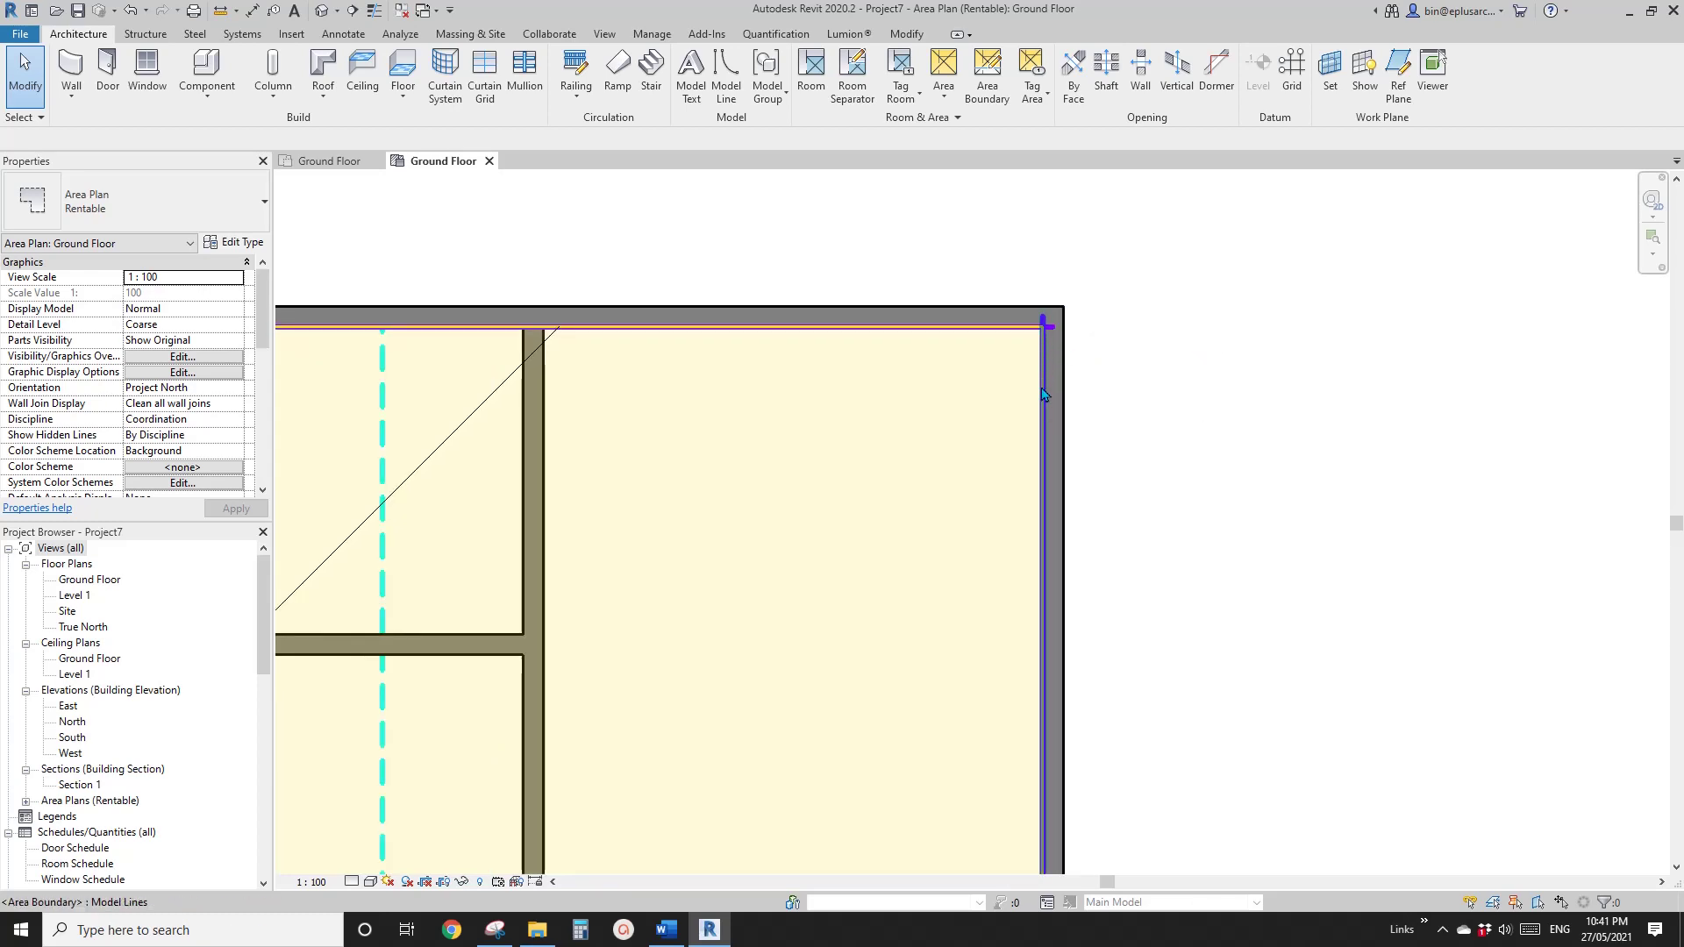
{"action": "scroll", "coordinate": [1043, 393], "scroll_direction": "down", "scroll_amount": 6}
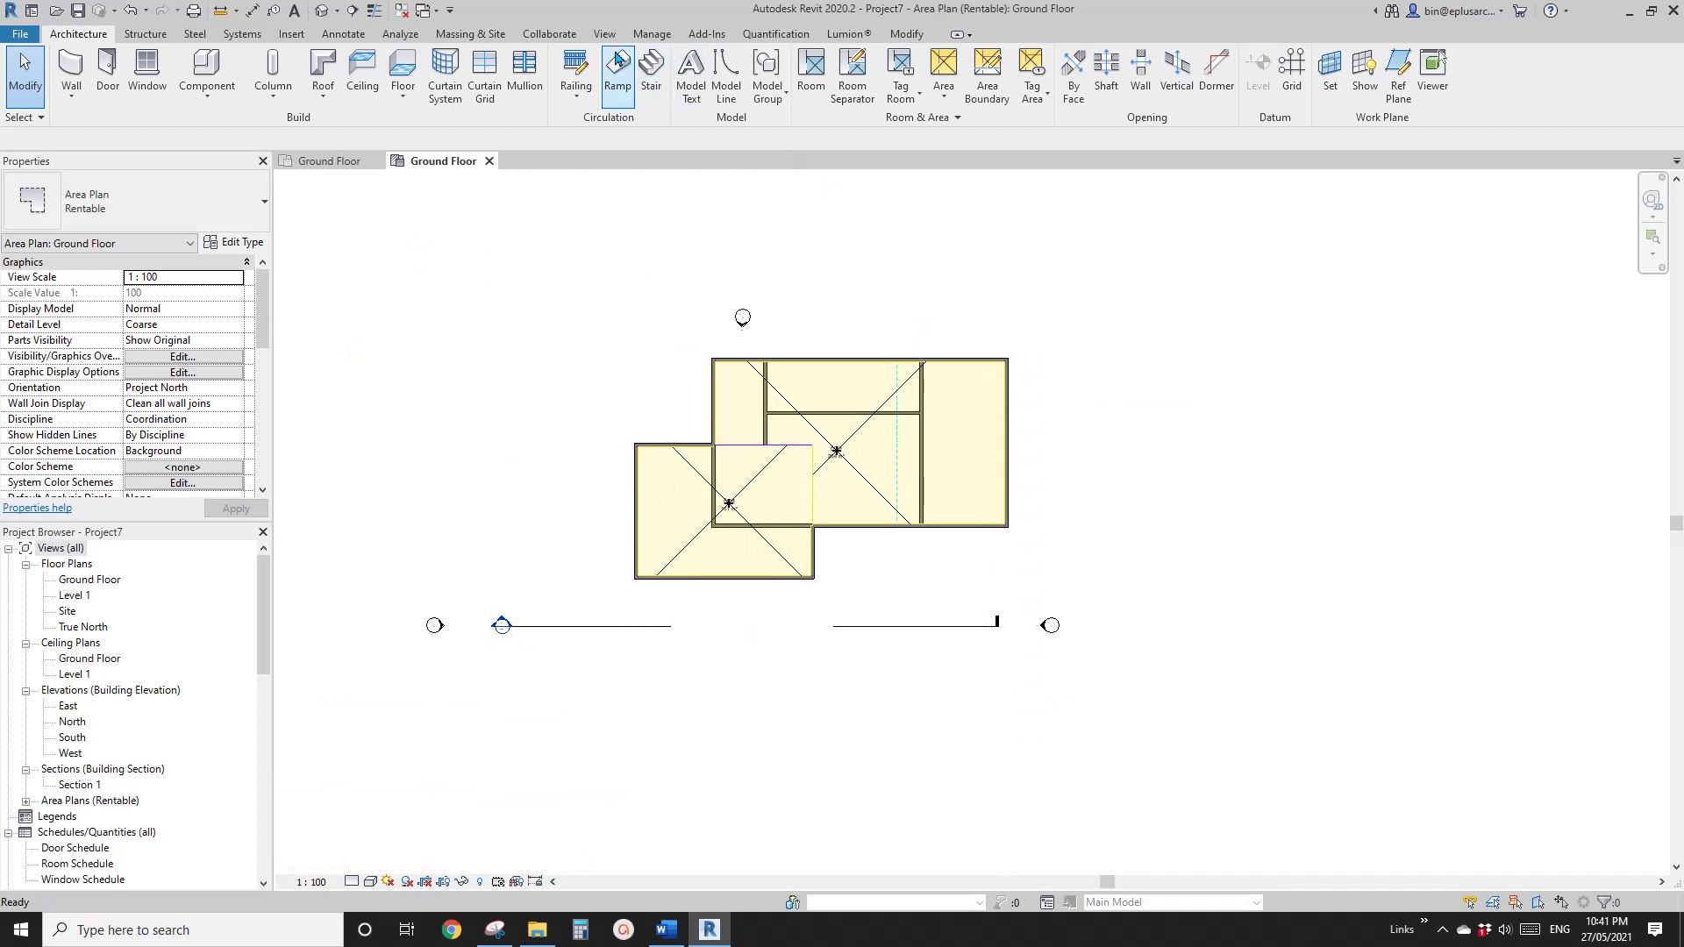
- Create a Gross Building area plan for Level 1 without automatically generated area boundary lines
{"action": "left_click", "coordinate": [604, 33]}
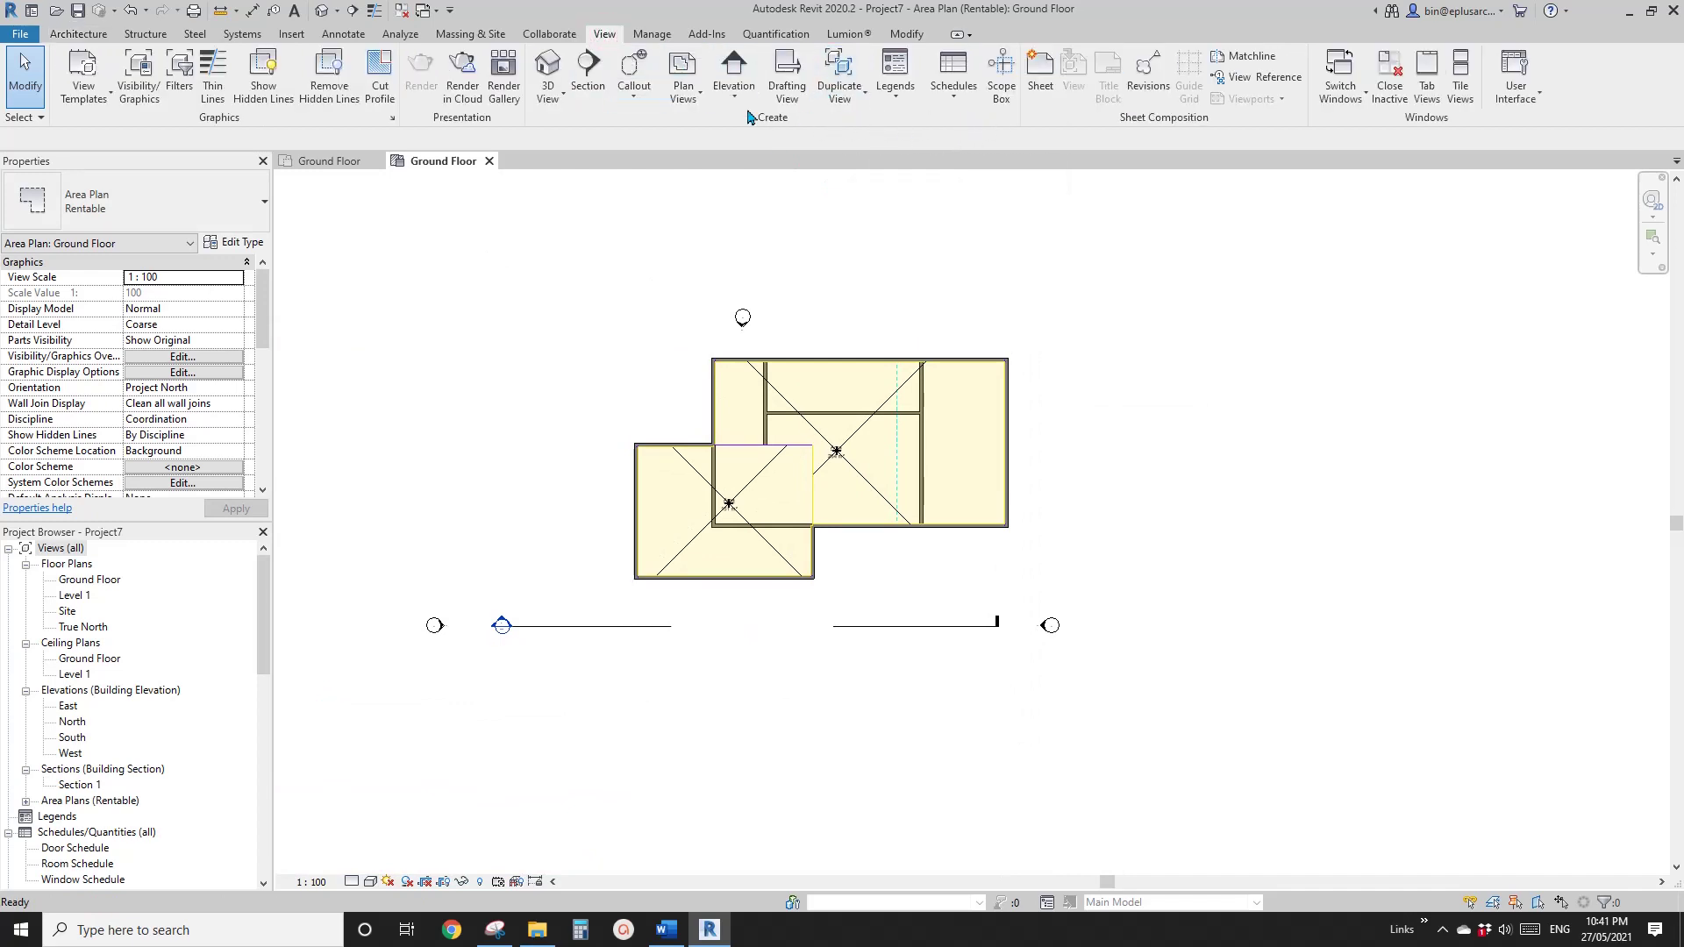
{"action": "left_click", "coordinate": [684, 83]}
{"action": "left_click", "coordinate": [713, 267]}
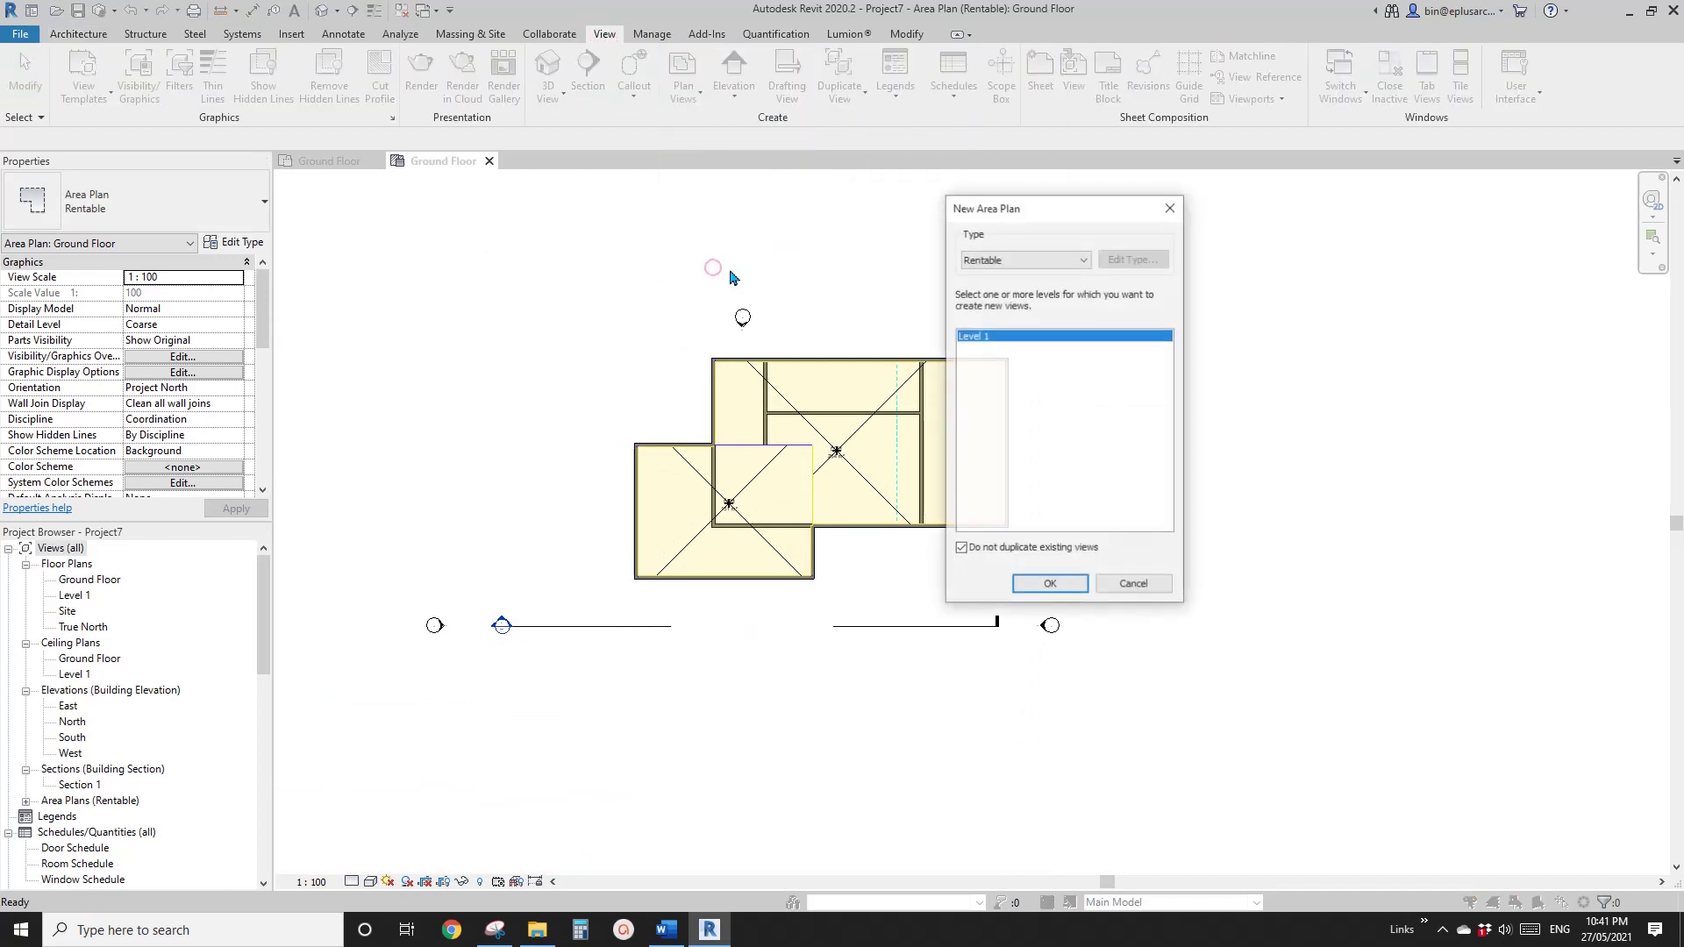
{"action": "left_click", "coordinate": [1050, 258]}
{"action": "left_click", "coordinate": [996, 276]}
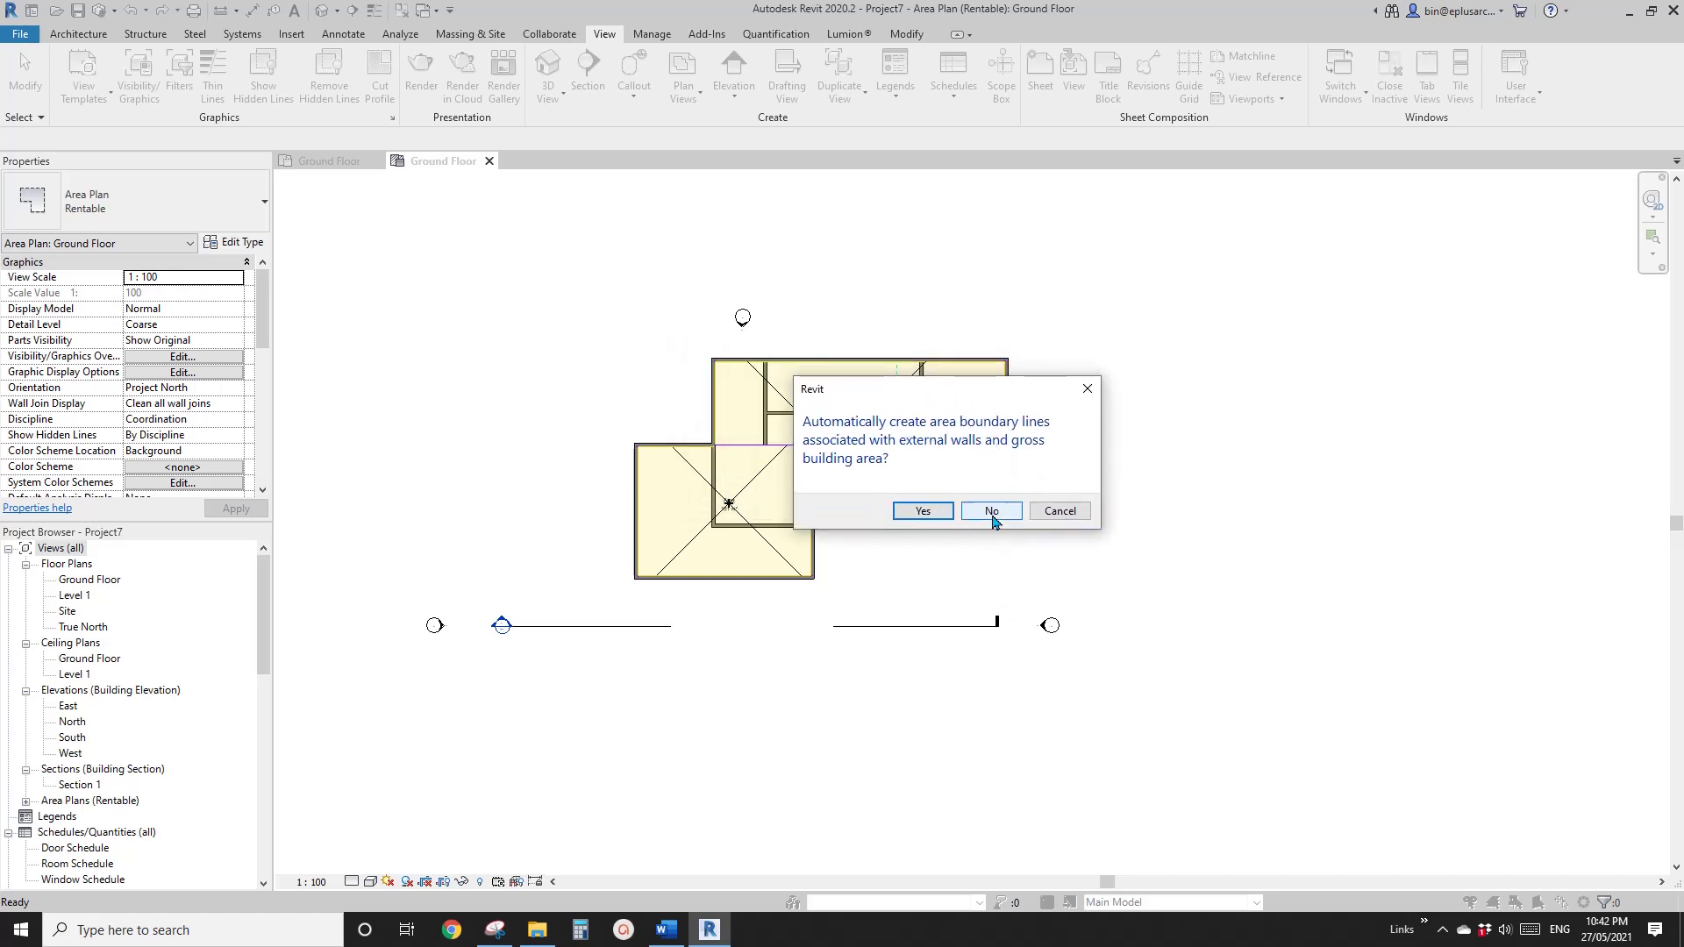
{"action": "left_click", "coordinate": [992, 512]}
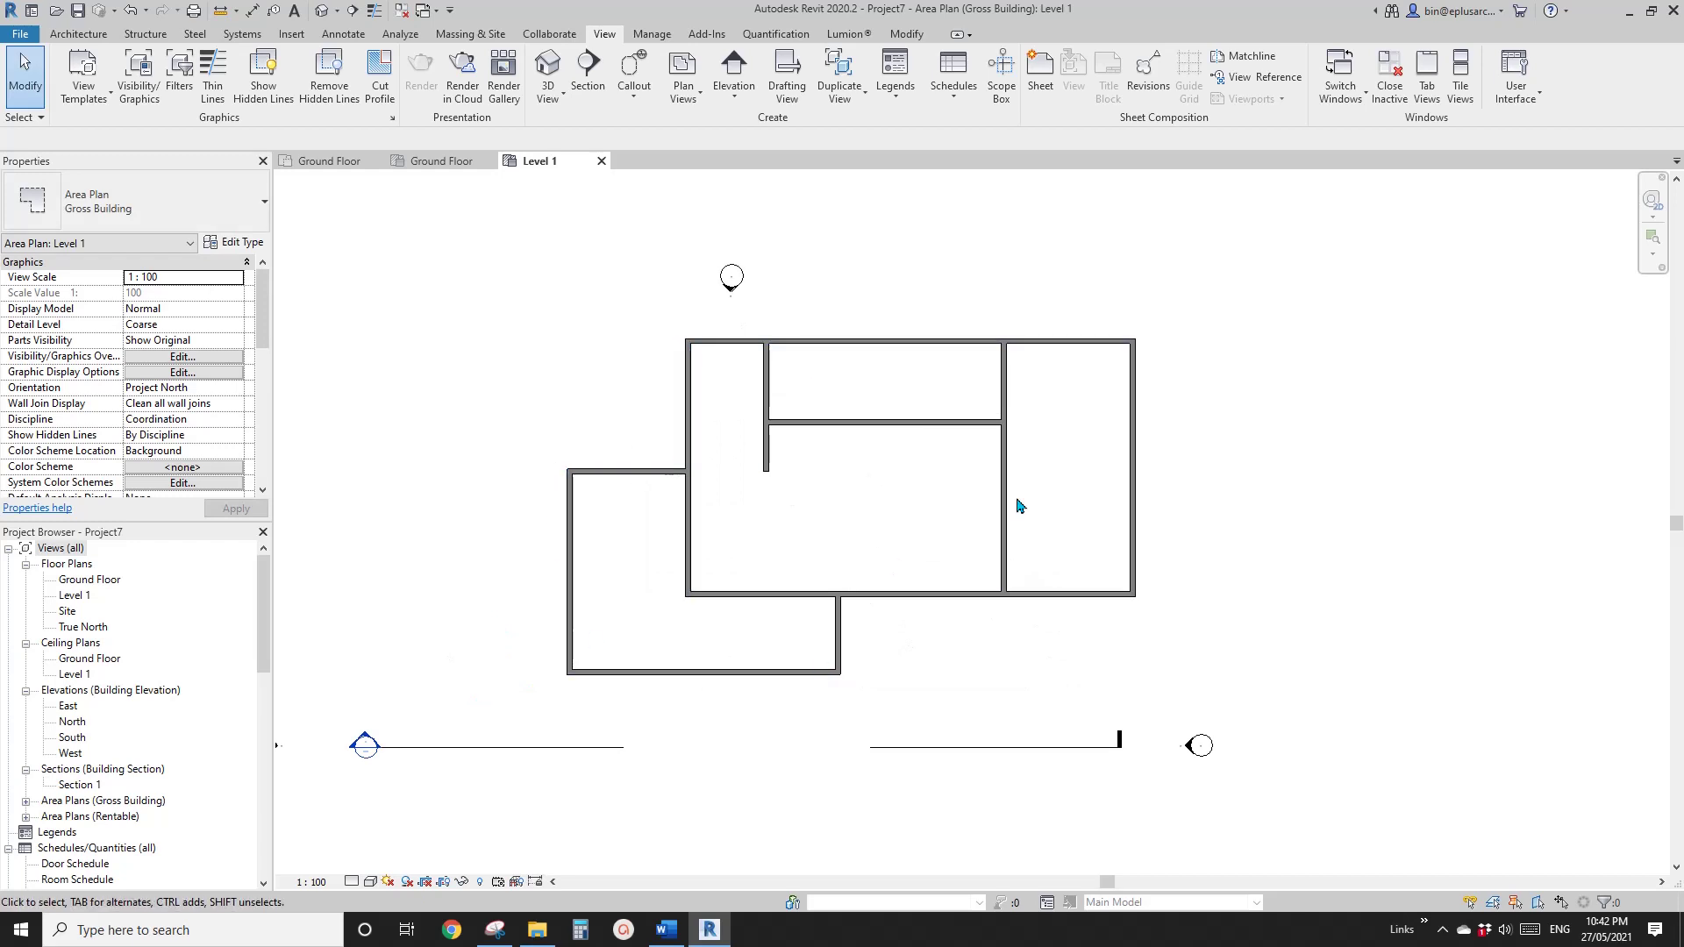
- Place area boundaries with area rules applied on the main building's upper, right and lower walls and the overlapping square's four outer walls
{"action": "scroll", "coordinate": [714, 250], "scroll_direction": "up", "scroll_amount": 1}
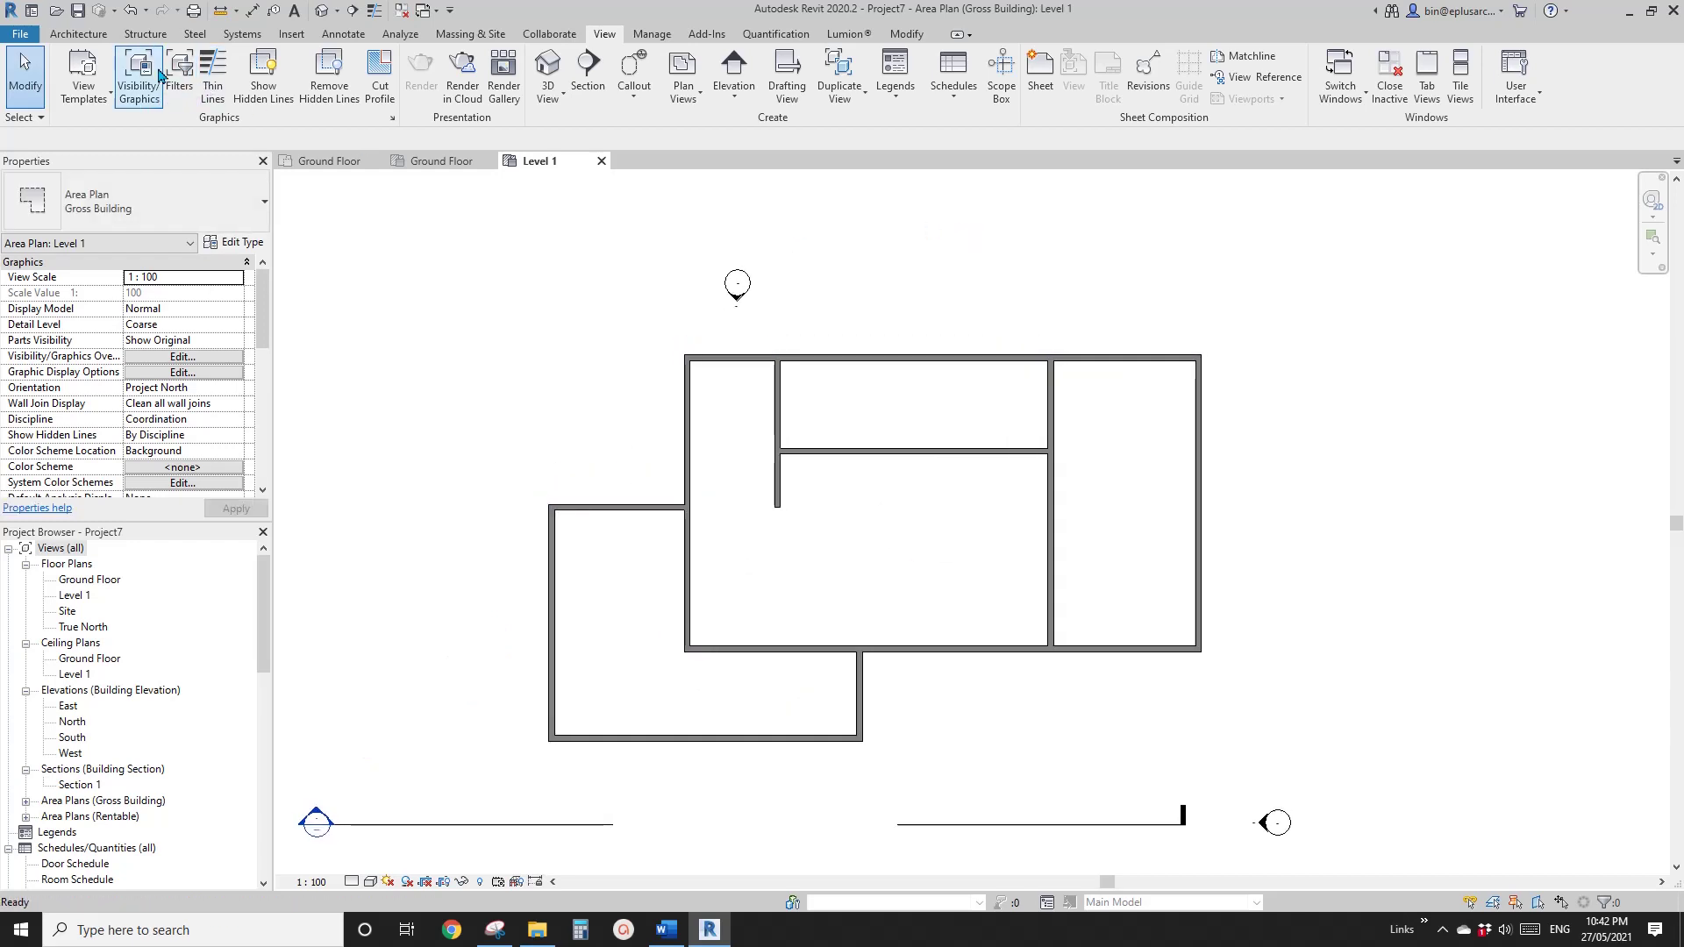
{"action": "left_click", "coordinate": [78, 34]}
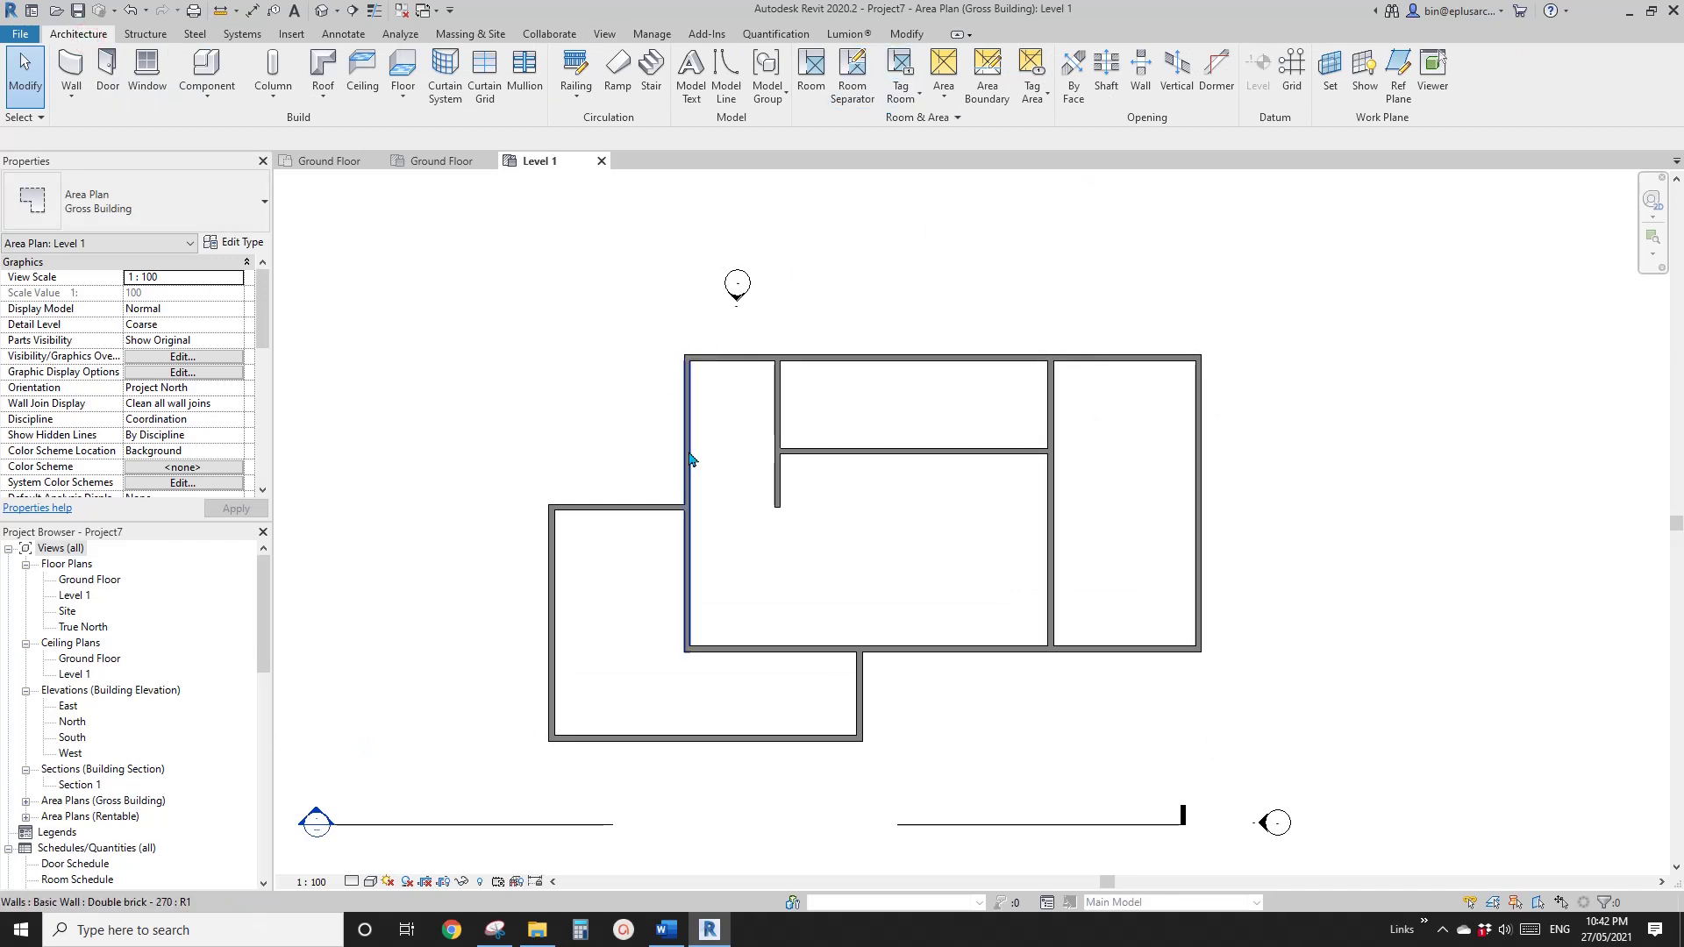
{"action": "left_click", "coordinate": [991, 71]}
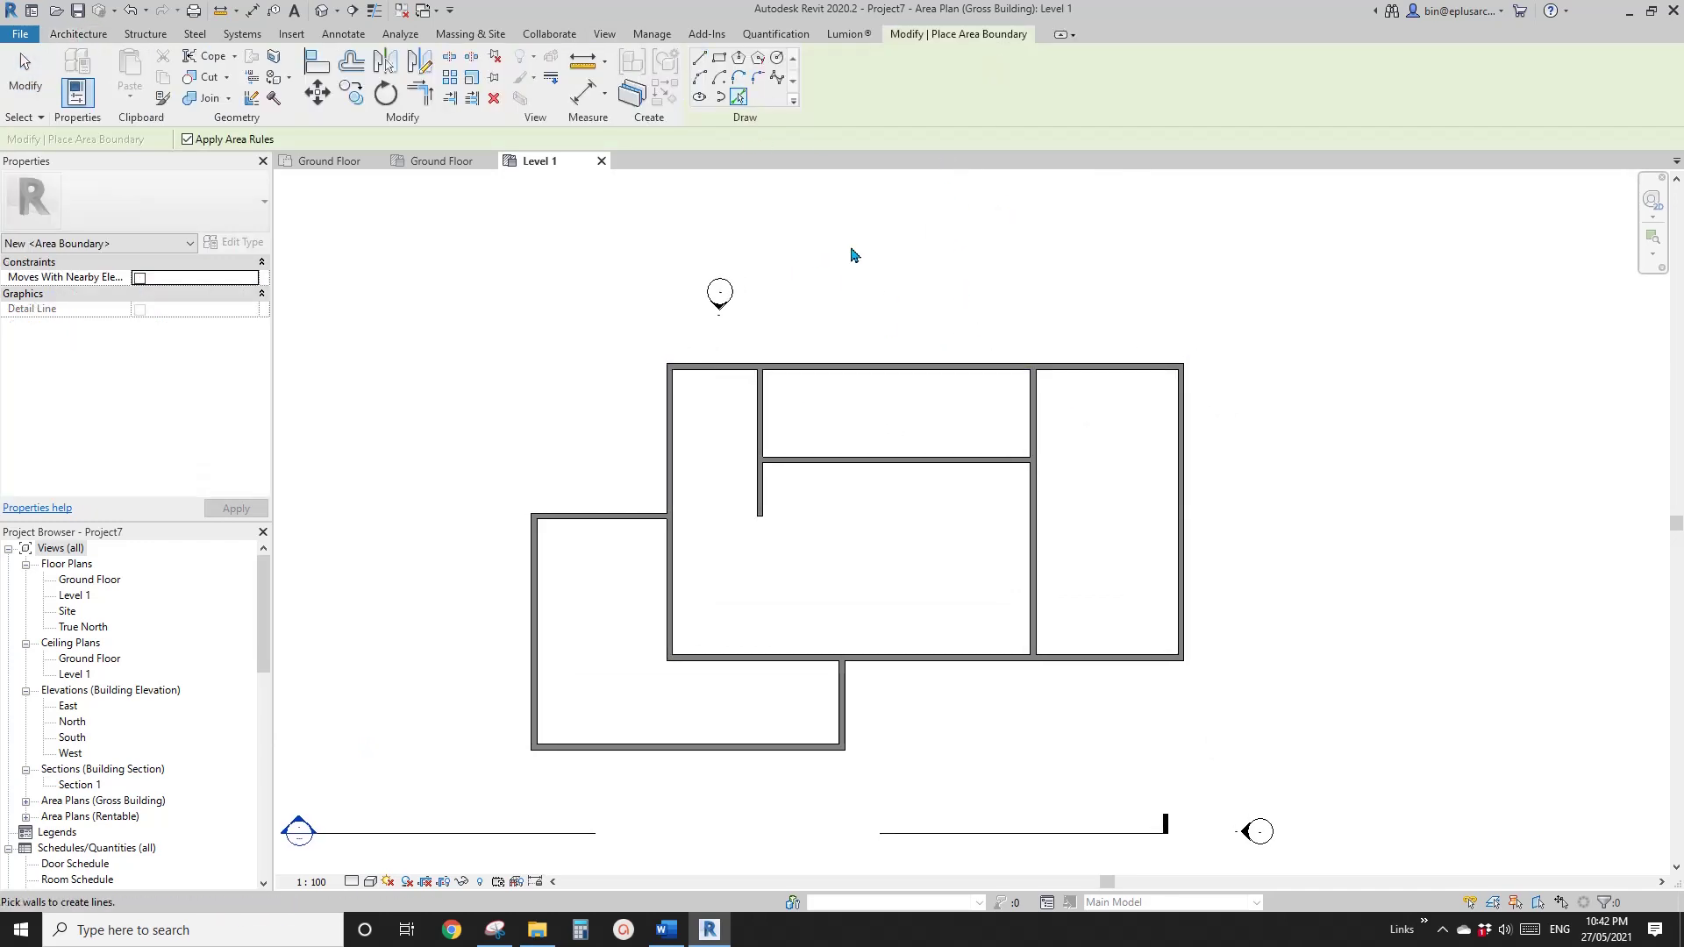
{"action": "left_click", "coordinate": [889, 366]}
{"action": "left_click", "coordinate": [1179, 411]}
{"action": "left_click", "coordinate": [1102, 663]}
{"action": "left_click", "coordinate": [848, 700]}
{"action": "left_click", "coordinate": [759, 745]}
{"action": "left_click", "coordinate": [529, 609]}
{"action": "left_click", "coordinate": [577, 520]}
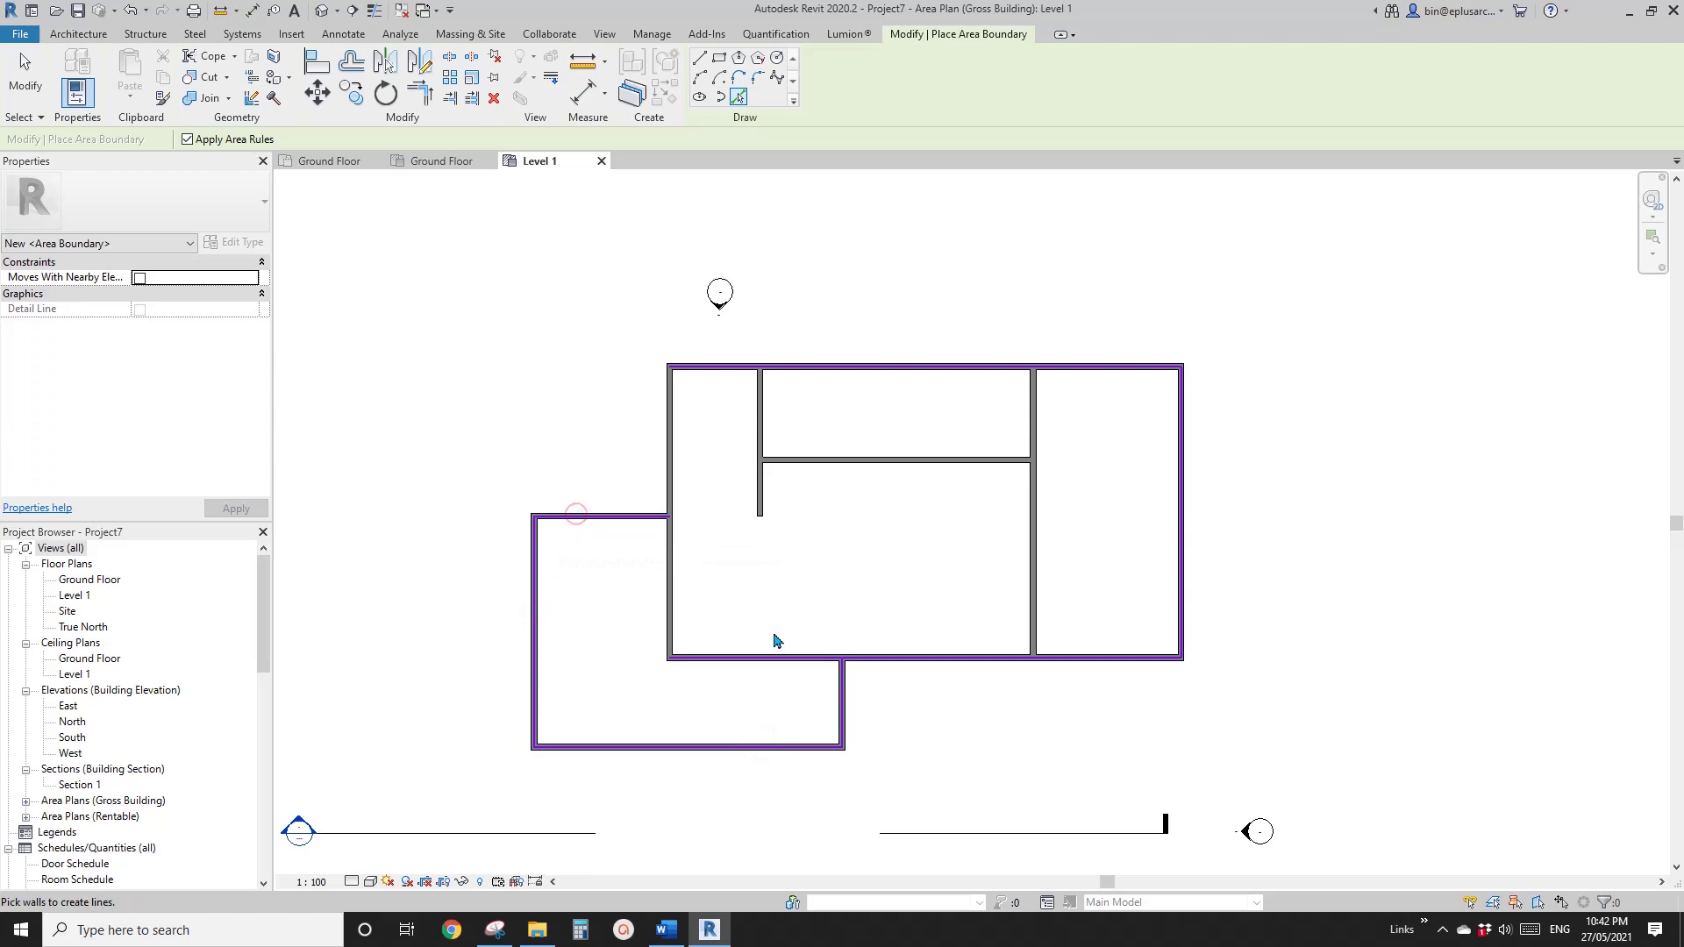
- Add an area boundary by picking the main building's left wall in the gross building plan
{"action": "scroll", "coordinate": [869, 605], "scroll_direction": "up", "scroll_amount": 3}
{"action": "middle_click_drag", "start_coordinate": [847, 737], "coordinate": [1019, 627]}
{"action": "middle_click_drag", "start_coordinate": [599, 662], "coordinate": [730, 642]}
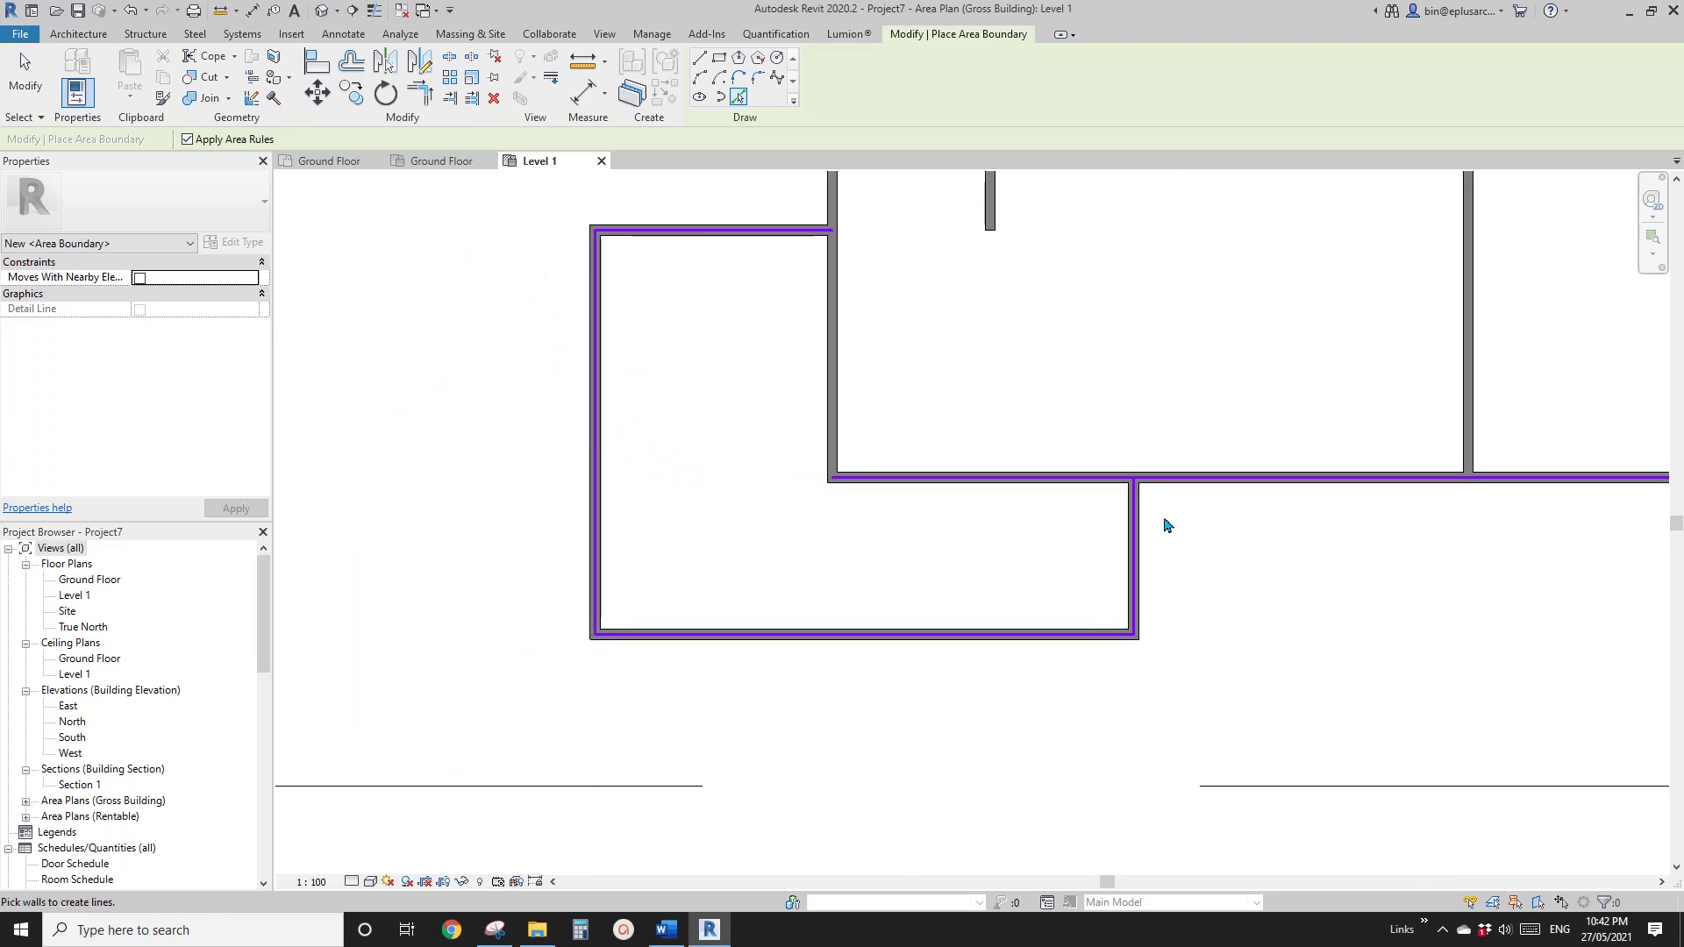
{"action": "scroll", "coordinate": [1056, 644], "scroll_direction": "down", "scroll_amount": 2}
{"action": "middle_click_drag", "start_coordinate": [990, 498], "coordinate": [895, 598]}
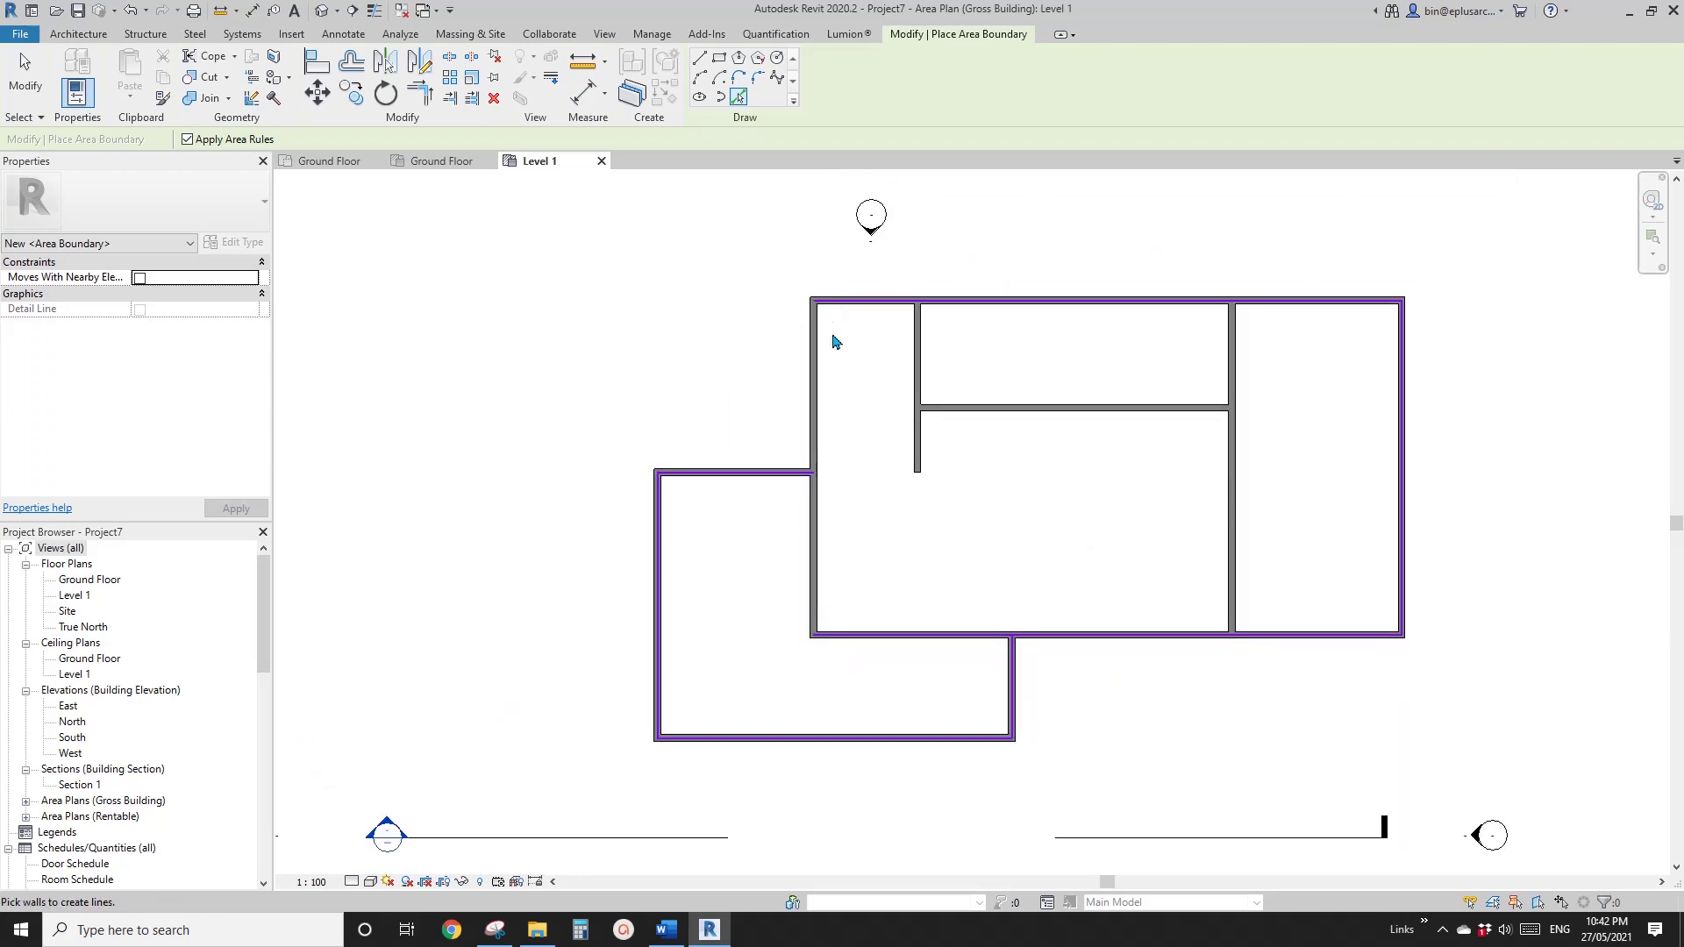
{"action": "scroll", "coordinate": [847, 373], "scroll_direction": "up", "scroll_amount": 1}
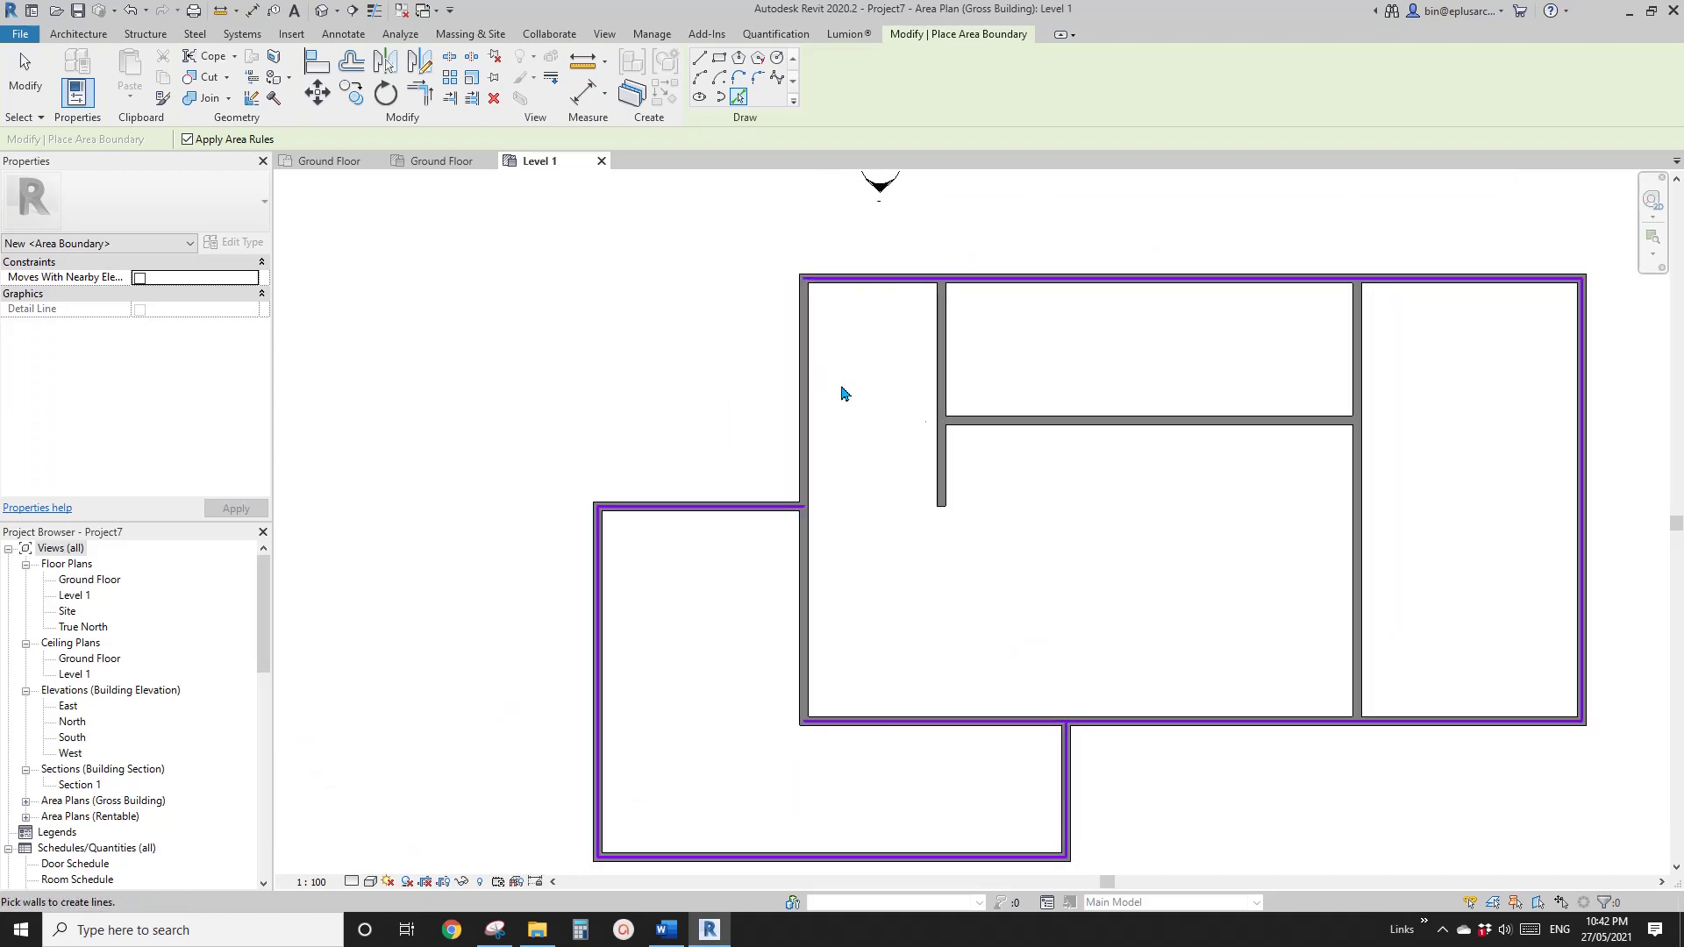
{"action": "scroll", "coordinate": [876, 459], "scroll_direction": "down", "scroll_amount": 1}
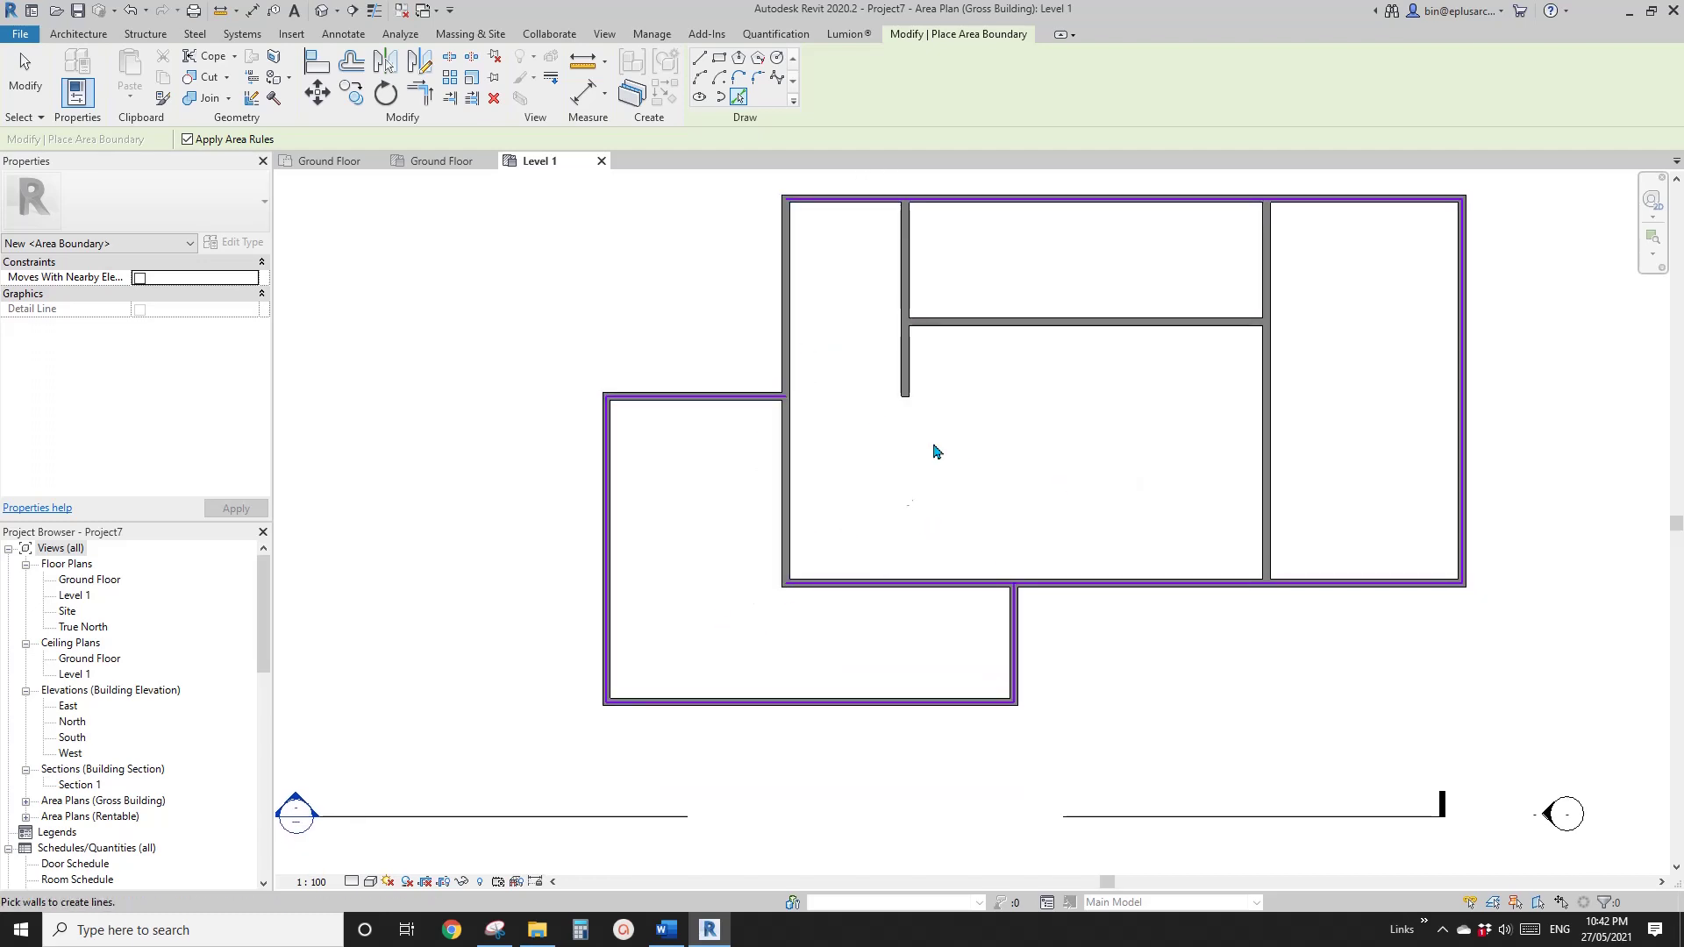
{"action": "middle_click_drag", "start_coordinate": [934, 451], "coordinate": [941, 542]}
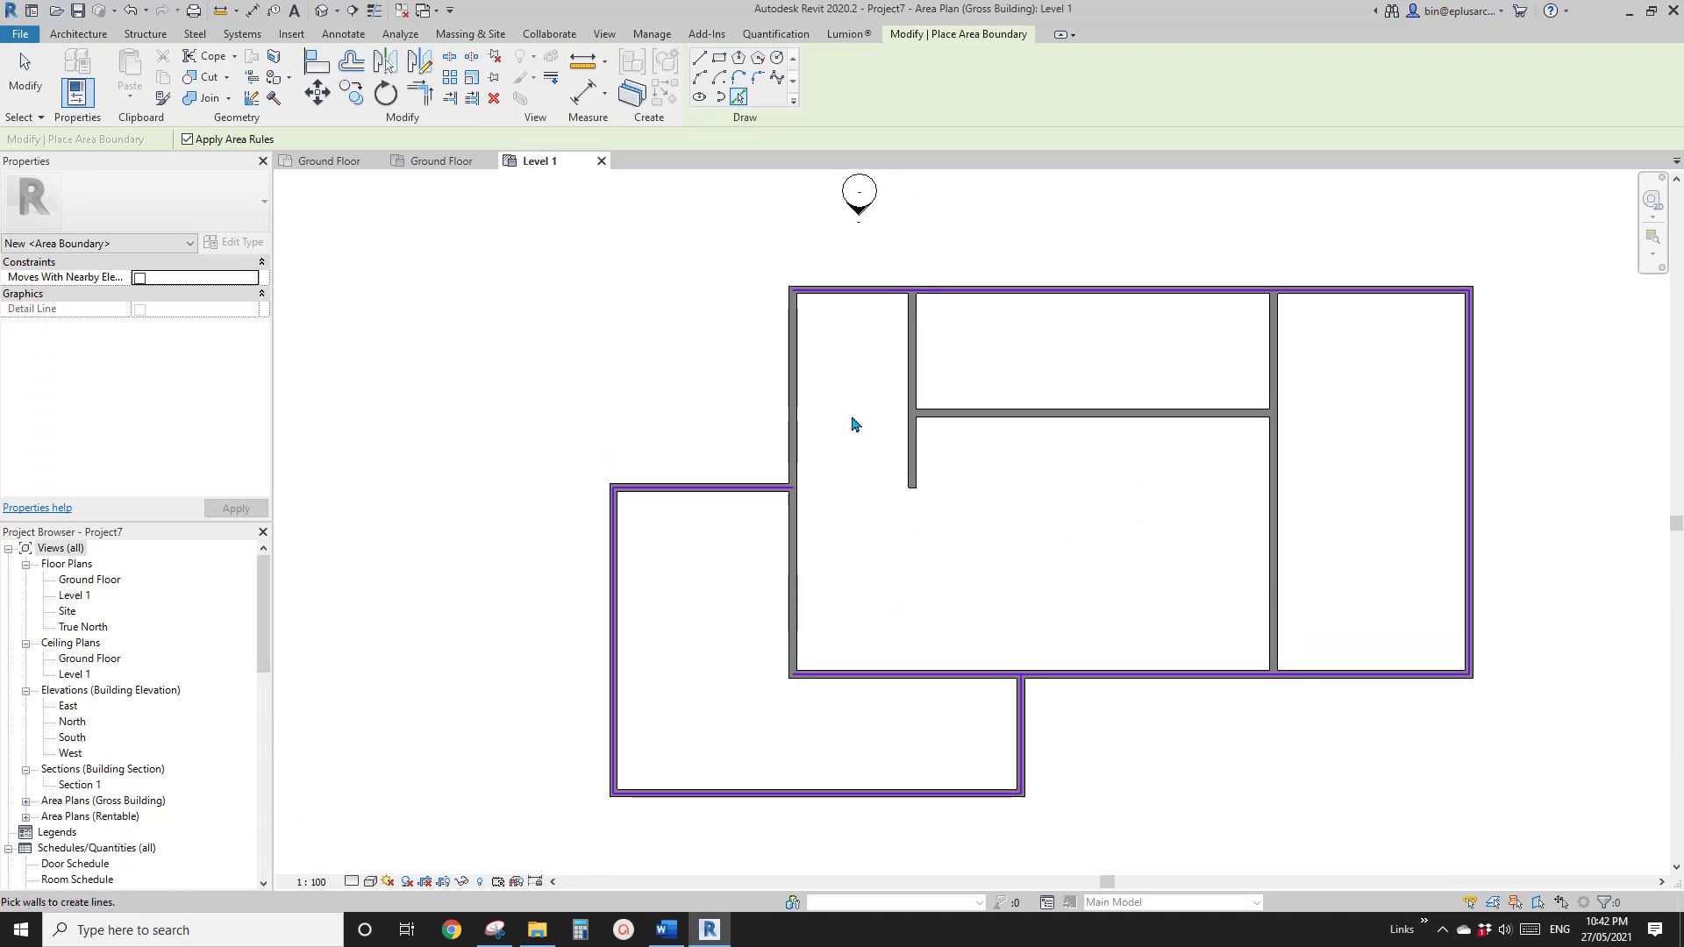
{"action": "left_click", "coordinate": [797, 398]}
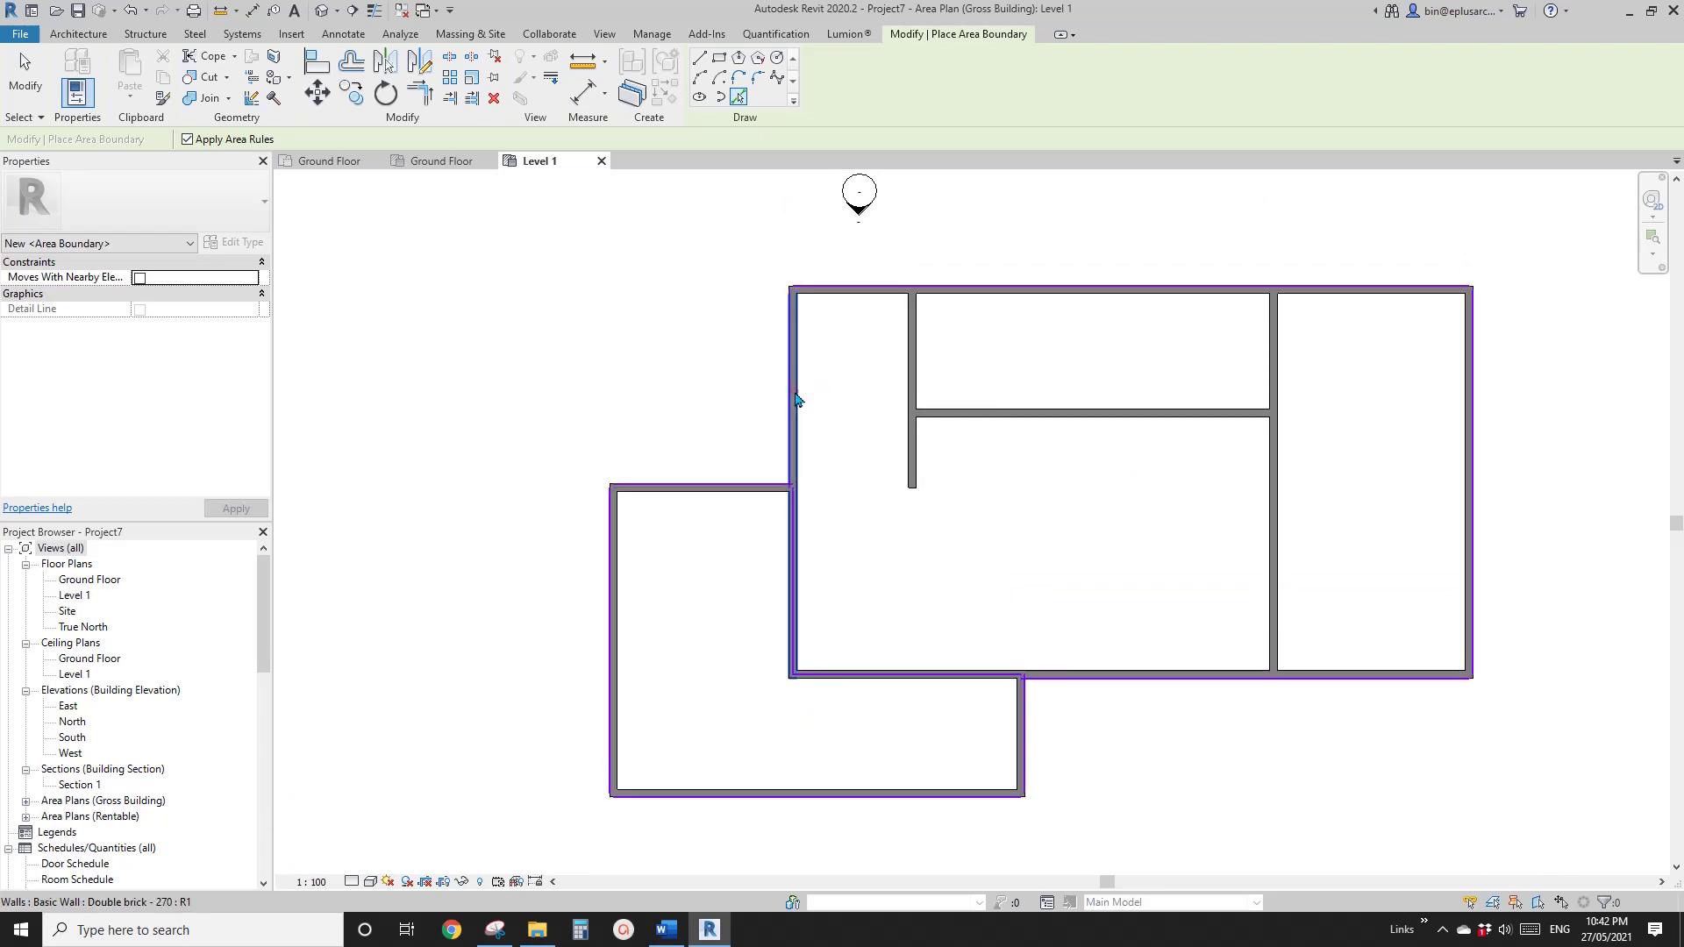
{"action": "scroll", "coordinate": [631, 507], "scroll_direction": "up", "scroll_amount": 2}
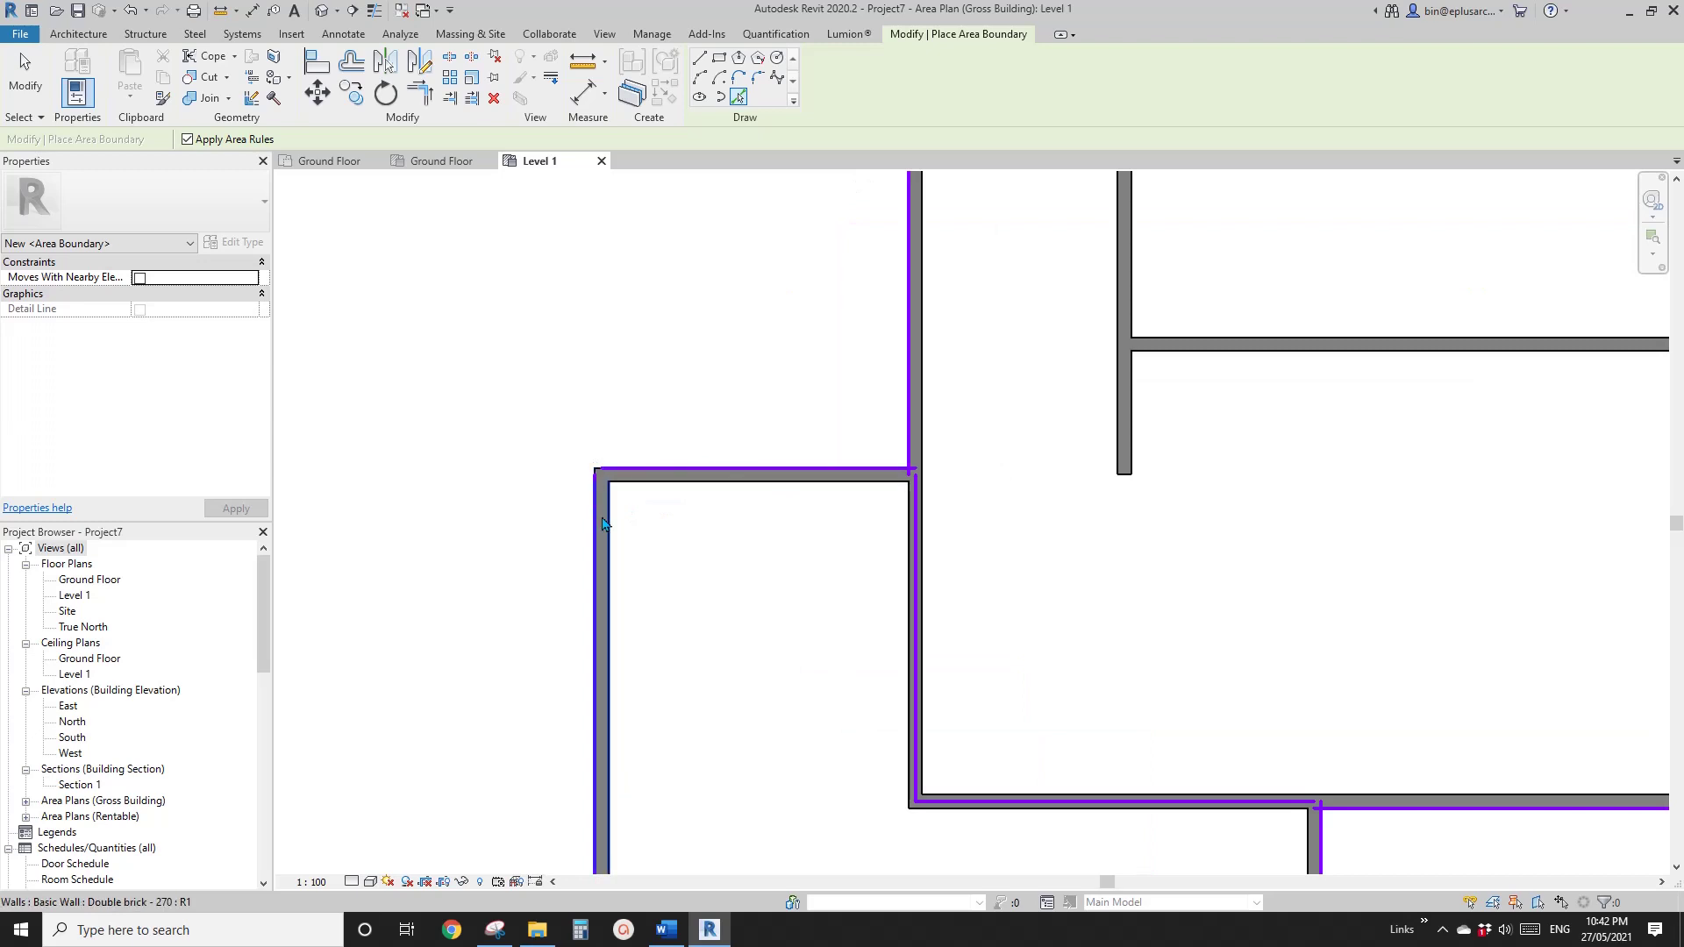
- Examine how the gross building boundary lines sit on the outer walls and on the walls shared by the two adjoining volumes
{"action": "scroll", "coordinate": [604, 526], "scroll_direction": "down", "scroll_amount": 3}
{"action": "scroll", "coordinate": [625, 649], "scroll_direction": "up", "scroll_amount": 4}
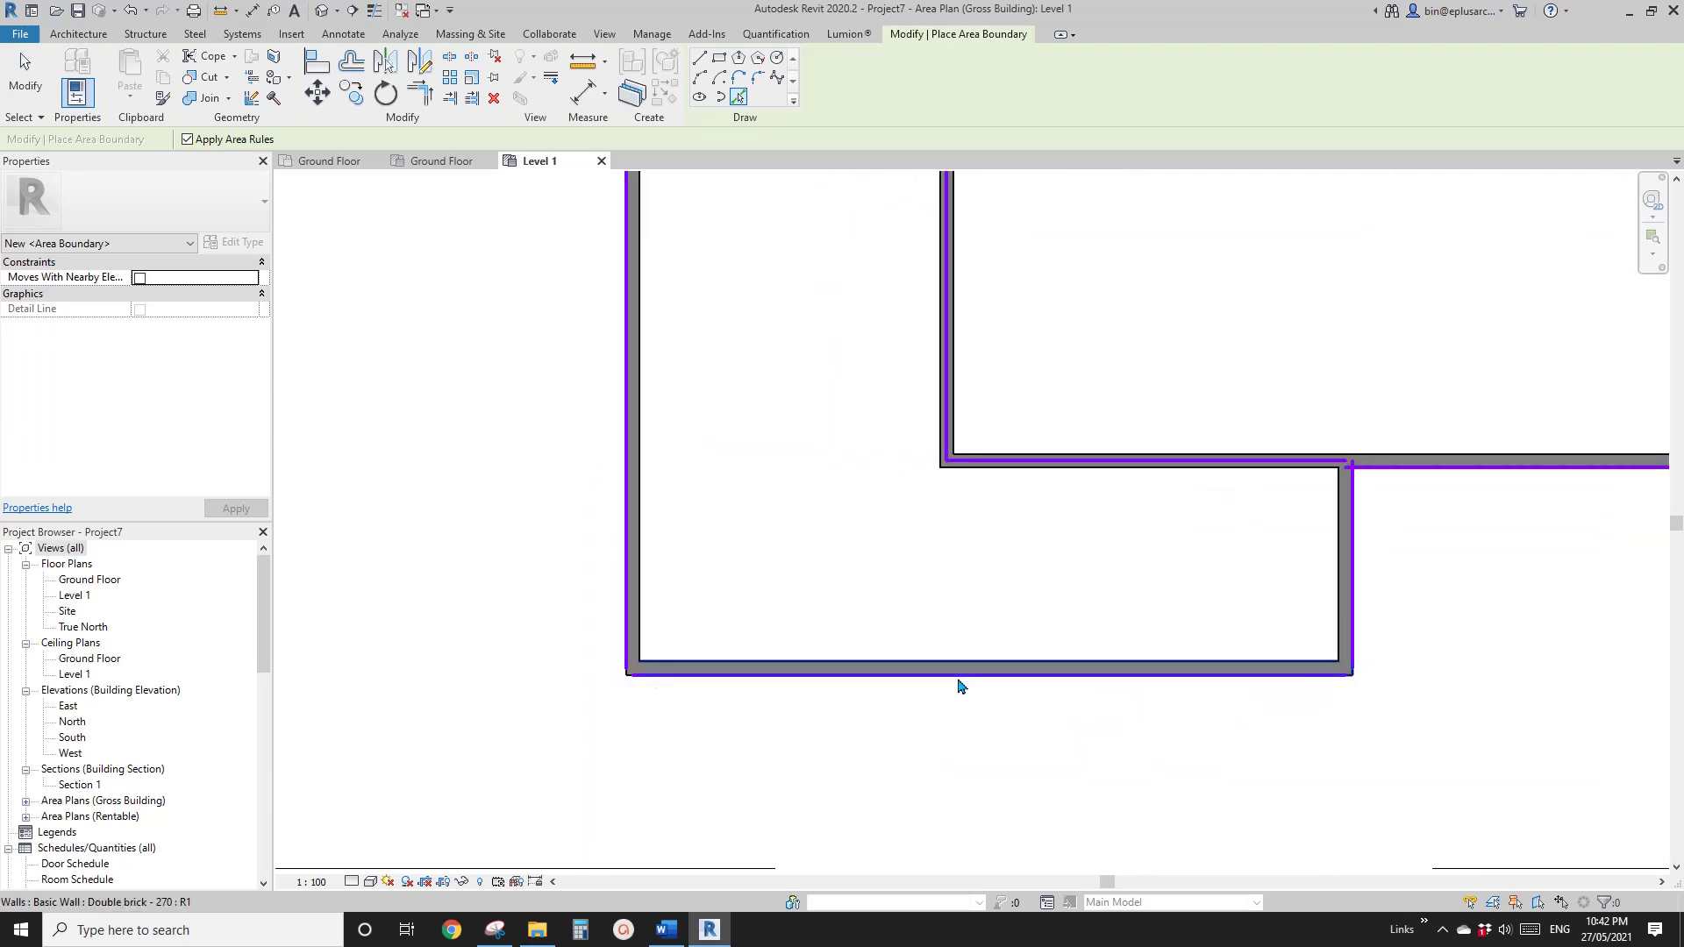
{"action": "scroll", "coordinate": [1075, 664], "scroll_direction": "down", "scroll_amount": 1}
{"action": "middle_click_drag", "start_coordinate": [1086, 639], "coordinate": [932, 546]}
{"action": "scroll", "coordinate": [884, 624], "scroll_direction": "down", "scroll_amount": 1}
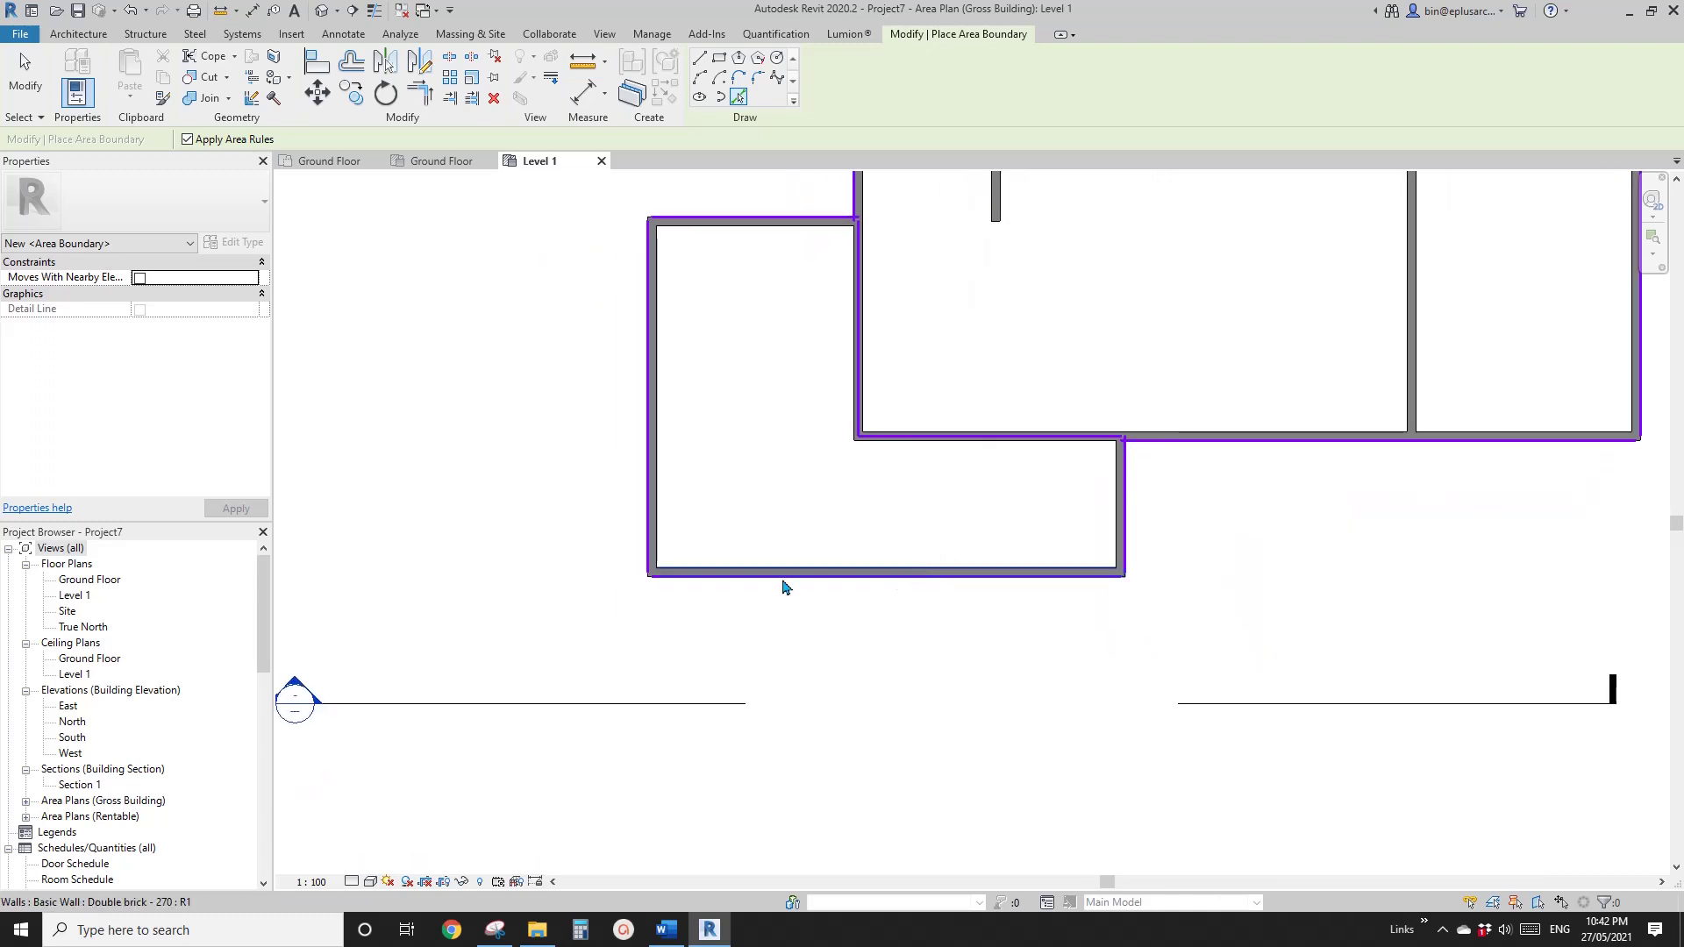
{"action": "scroll", "coordinate": [851, 631], "scroll_direction": "down", "scroll_amount": 1}
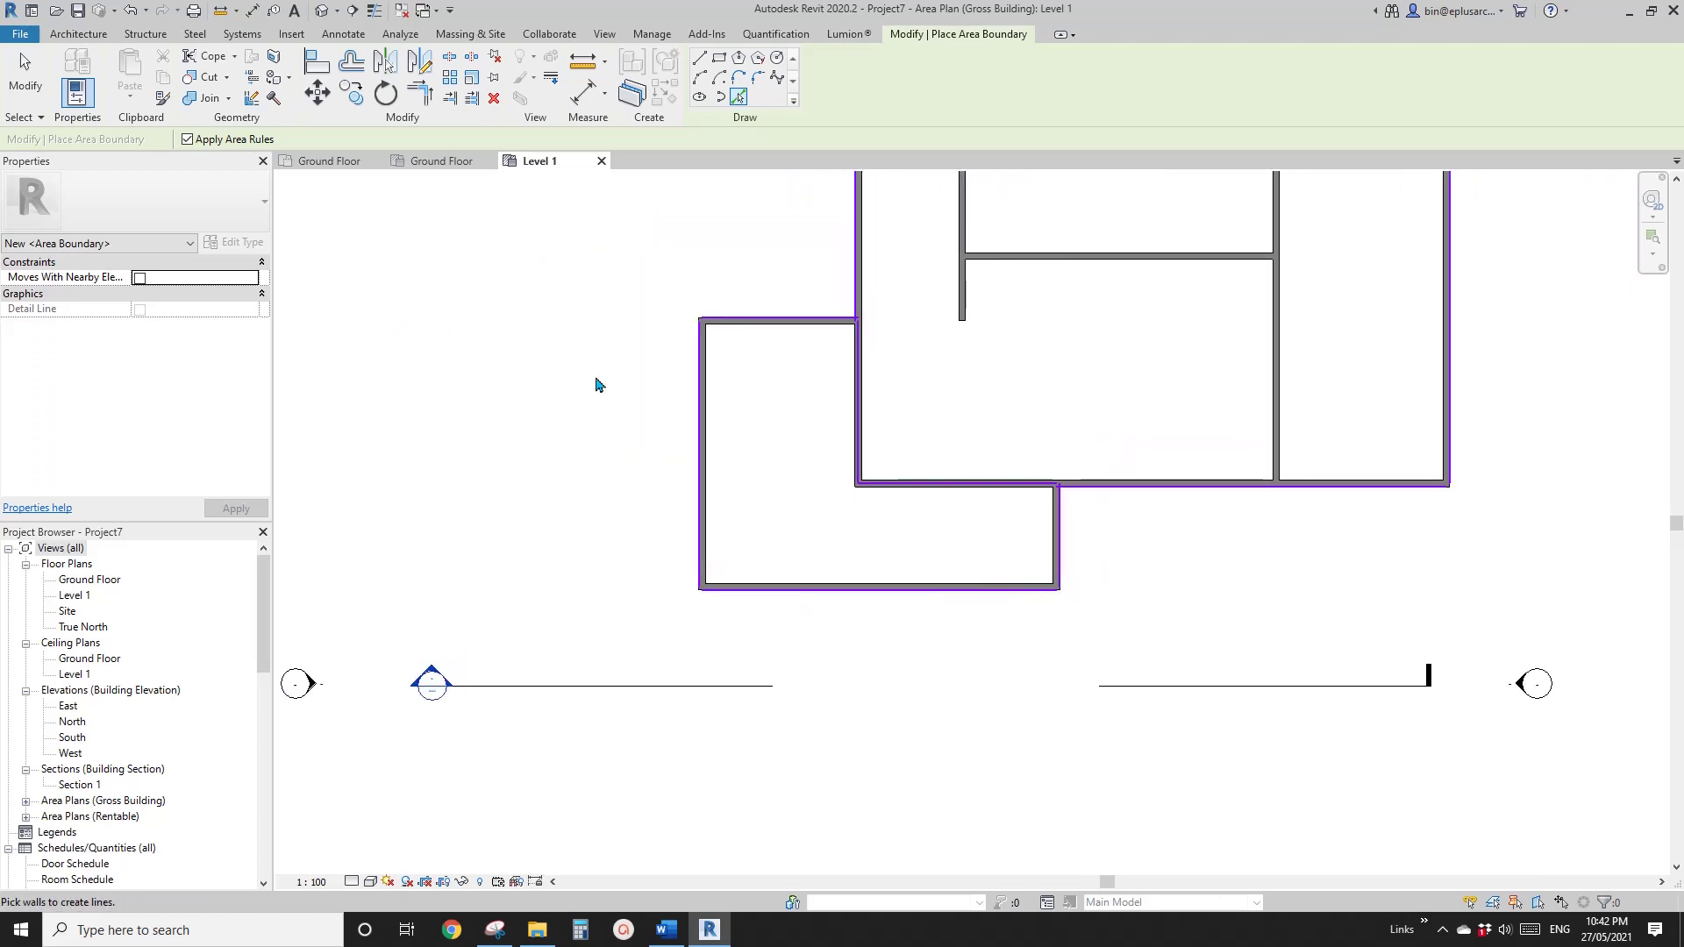
{"action": "middle_click_drag", "start_coordinate": [849, 455], "coordinate": [753, 485]}
{"action": "scroll", "coordinate": [772, 474], "scroll_direction": "up", "scroll_amount": 4}
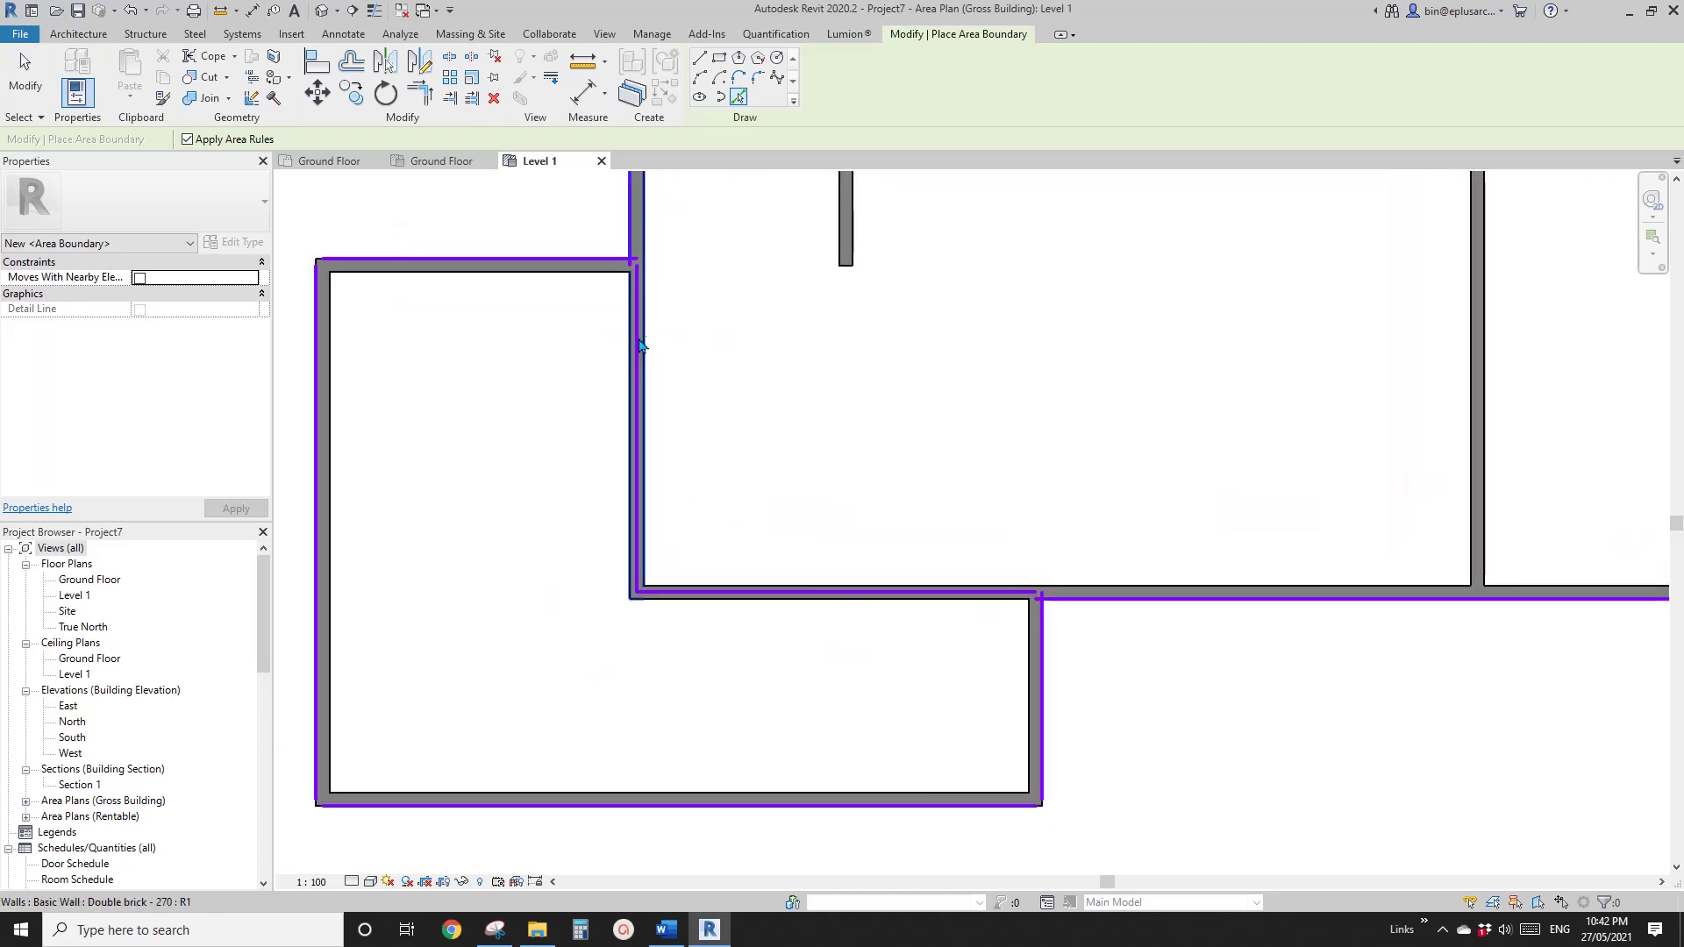
{"action": "scroll", "coordinate": [787, 359], "scroll_direction": "down", "scroll_amount": 1}
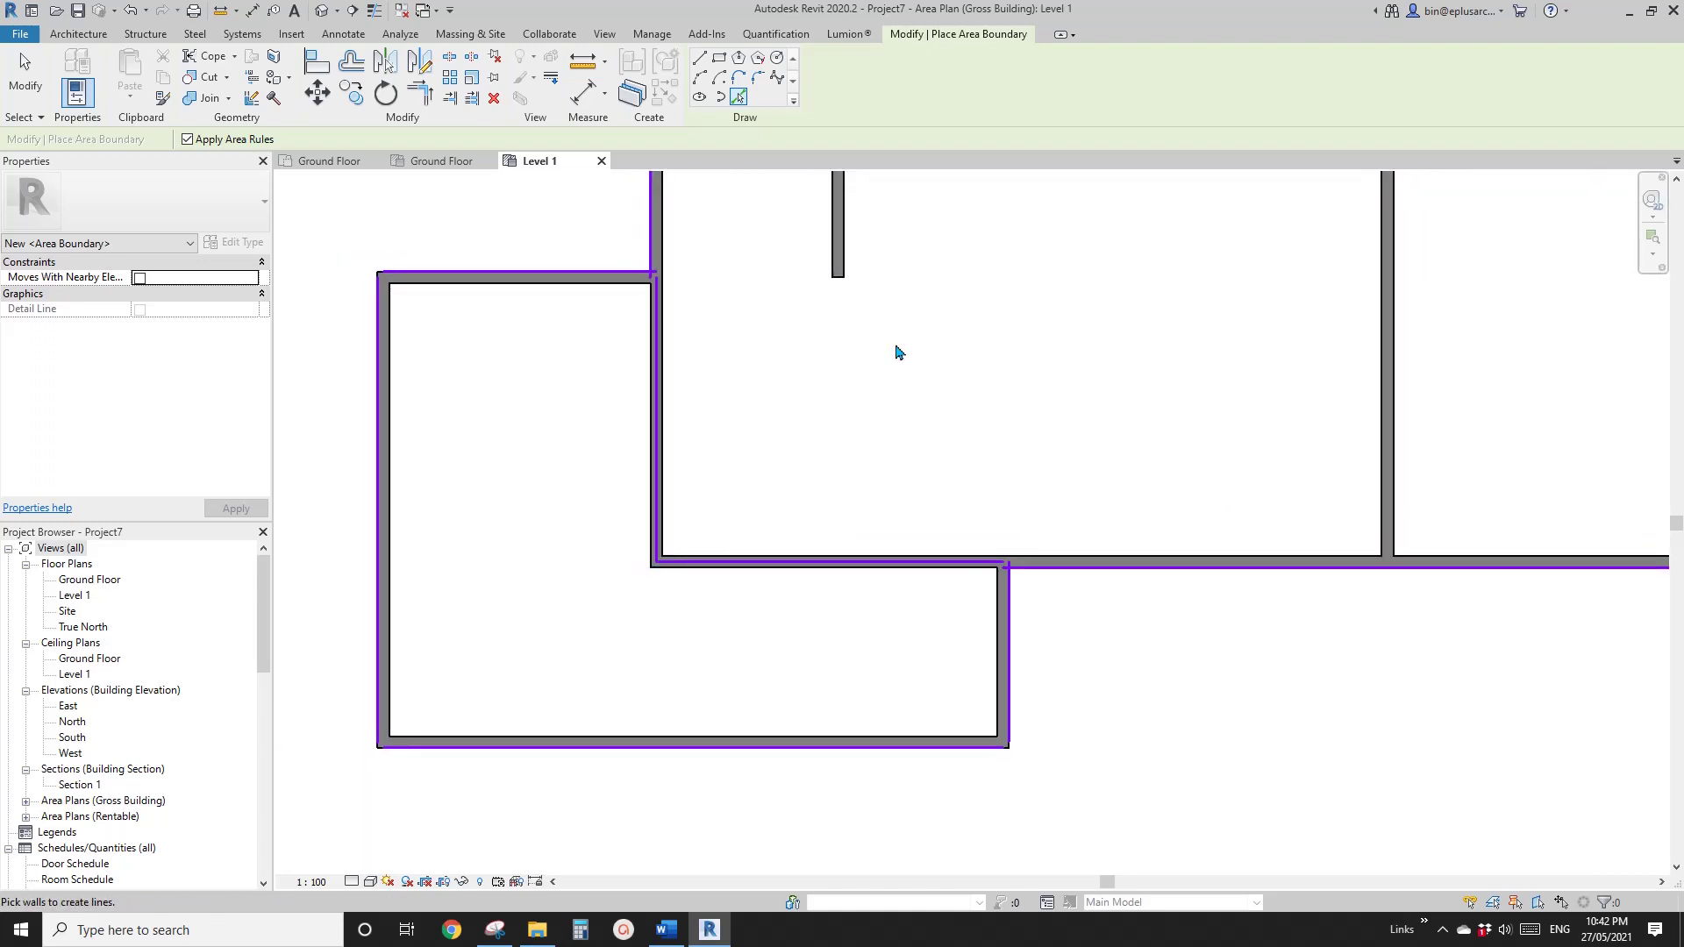
{"action": "scroll", "coordinate": [680, 570], "scroll_direction": "up", "scroll_amount": 2}
{"action": "middle_click_drag", "start_coordinate": [910, 624], "coordinate": [763, 598]}
{"action": "scroll", "coordinate": [967, 616], "scroll_direction": "down", "scroll_amount": 4}
{"action": "middle_click_drag", "start_coordinate": [1104, 568], "coordinate": [717, 605]}
{"action": "scroll", "coordinate": [723, 582], "scroll_direction": "down", "scroll_amount": 3}
{"action": "middle_click_drag", "start_coordinate": [773, 509], "coordinate": [936, 549]}
{"action": "scroll", "coordinate": [913, 616], "scroll_direction": "down", "scroll_amount": 1}
{"action": "scroll", "coordinate": [825, 633], "scroll_direction": "up", "scroll_amount": 2}
{"action": "scroll", "coordinate": [924, 556], "scroll_direction": "up", "scroll_amount": 1}
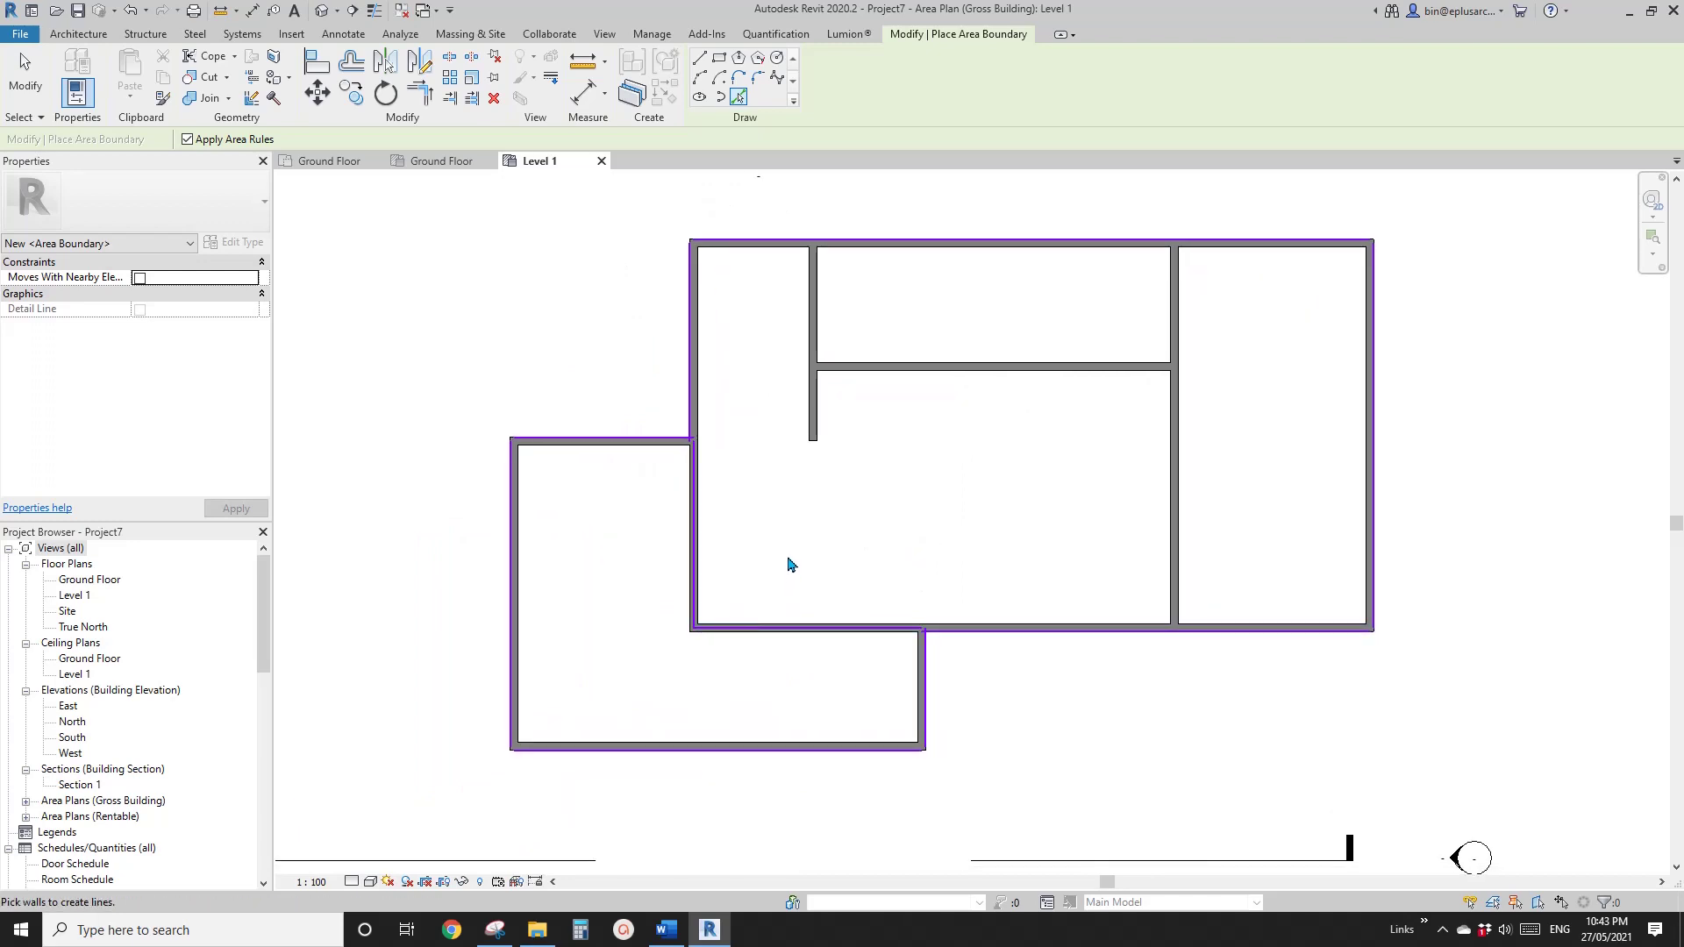
{"action": "middle_click_drag", "start_coordinate": [906, 529], "coordinate": [872, 511]}
{"action": "scroll", "coordinate": [888, 528], "scroll_direction": "up", "scroll_amount": 1}
{"action": "scroll", "coordinate": [880, 513], "scroll_direction": "down", "scroll_amount": 2}
{"action": "scroll", "coordinate": [871, 511], "scroll_direction": "up", "scroll_amount": 1}
{"action": "scroll", "coordinate": [883, 512], "scroll_direction": "down", "scroll_amount": 1}
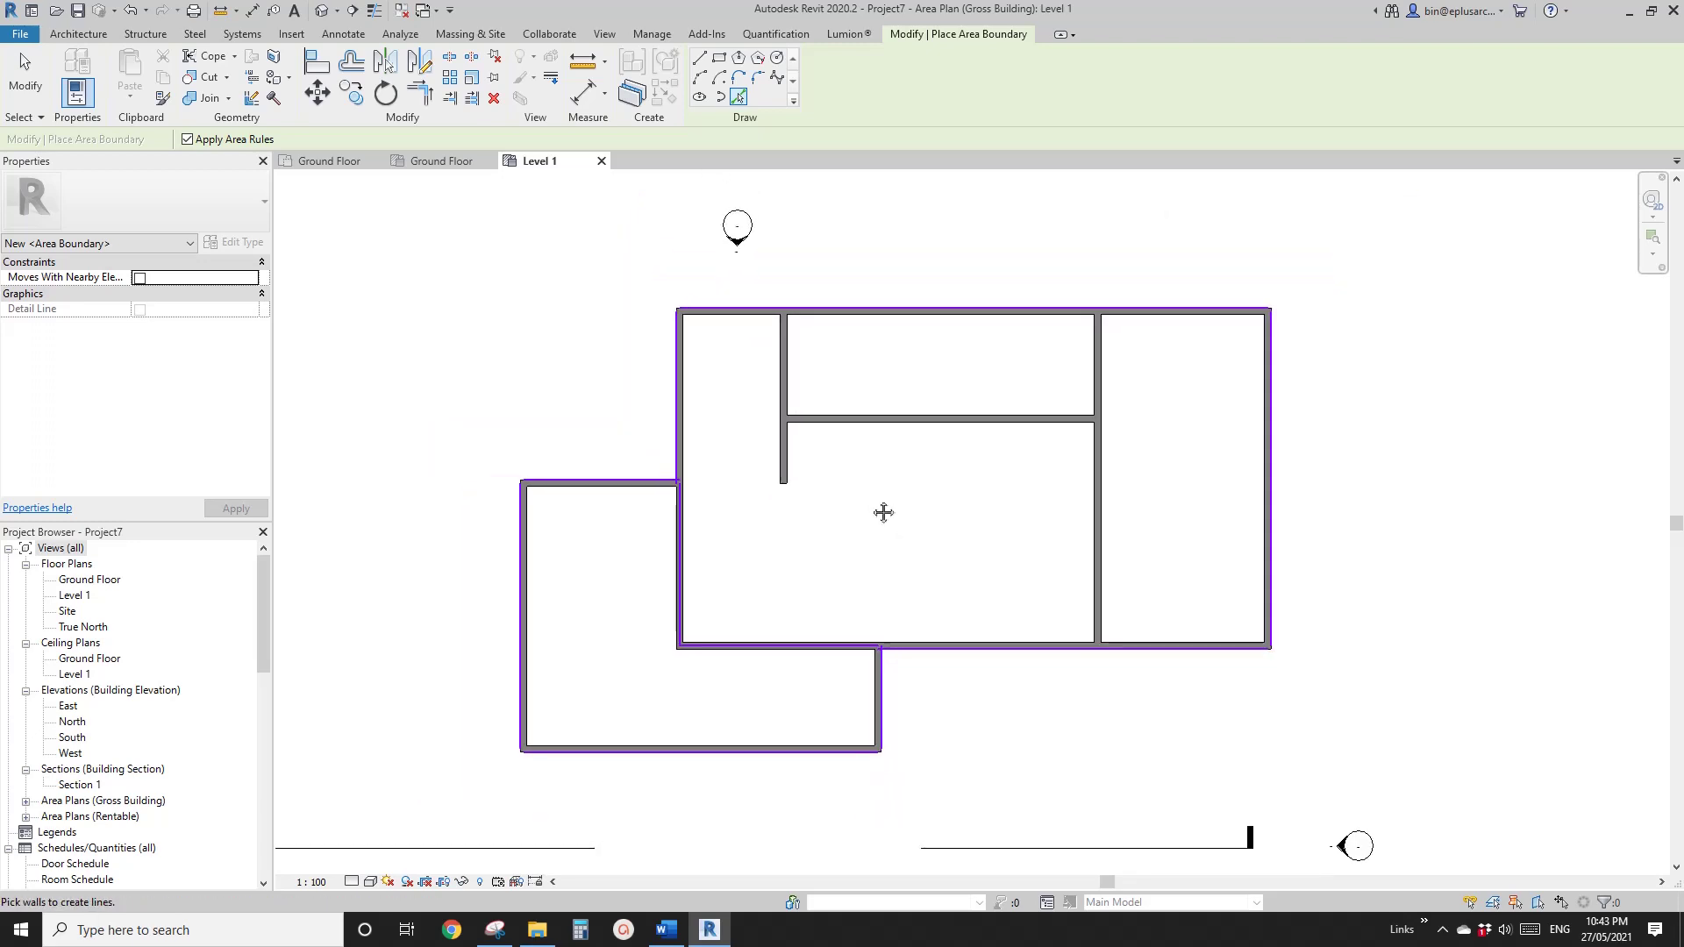
{"action": "middle_click_drag", "start_coordinate": [890, 512], "coordinate": [893, 516]}
- Place tagged areas inside the main building and the adjoining lower-left volume of the gross building plan
{"action": "left_click", "coordinate": [78, 33]}
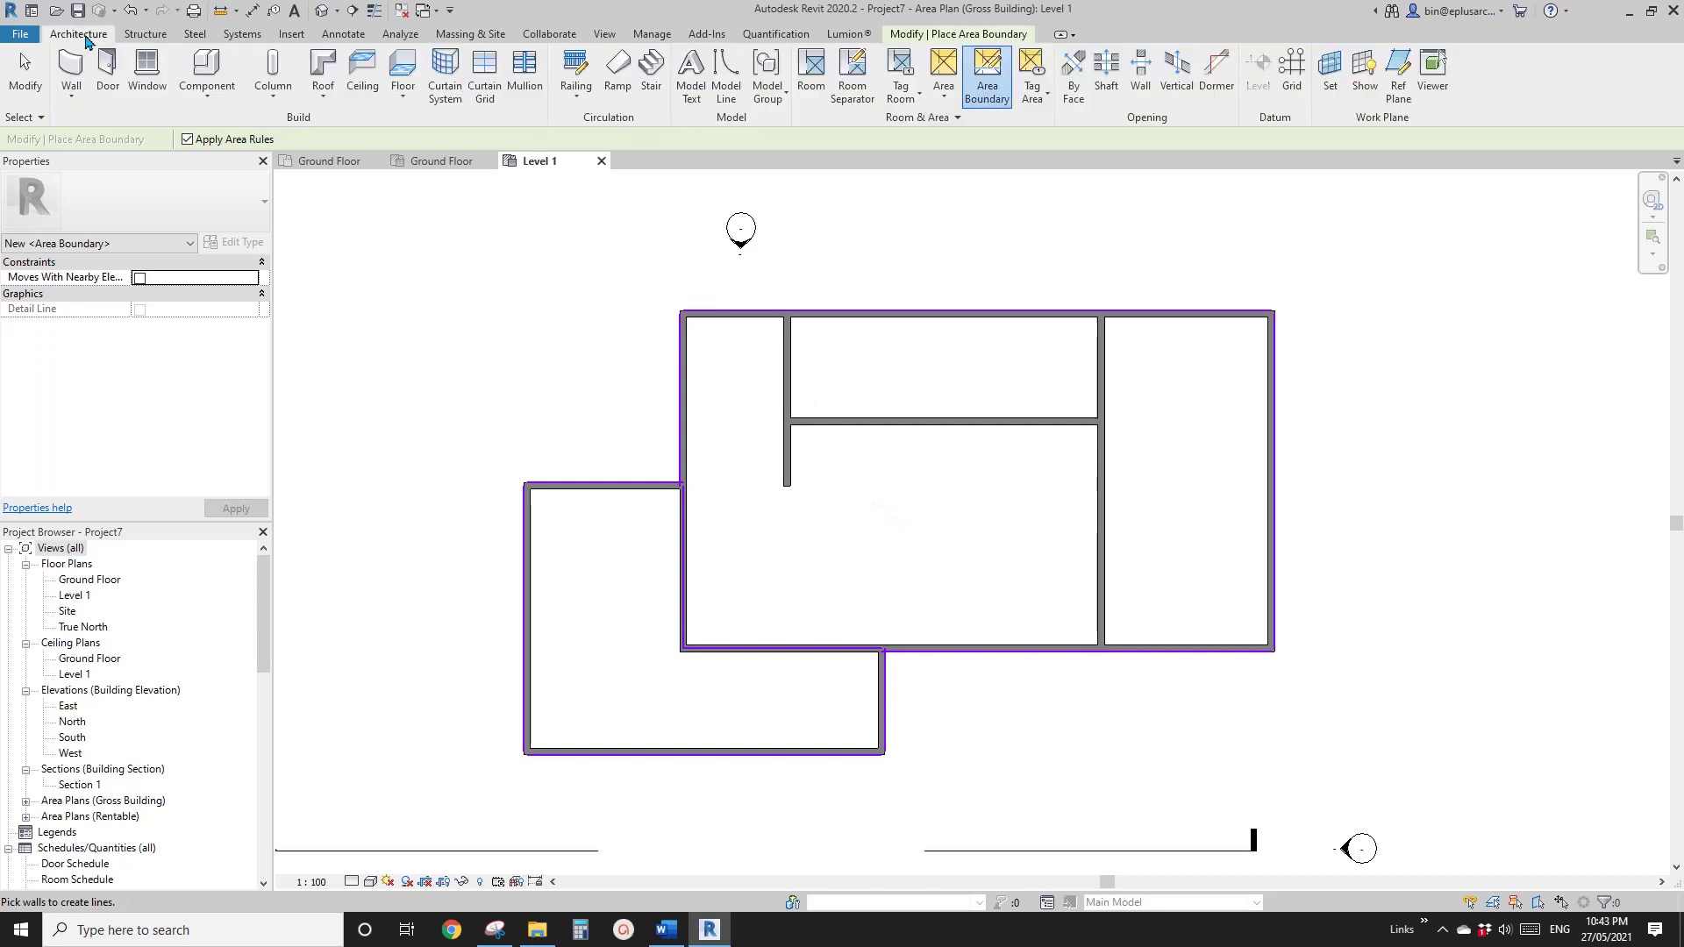
{"action": "left_click", "coordinate": [944, 80]}
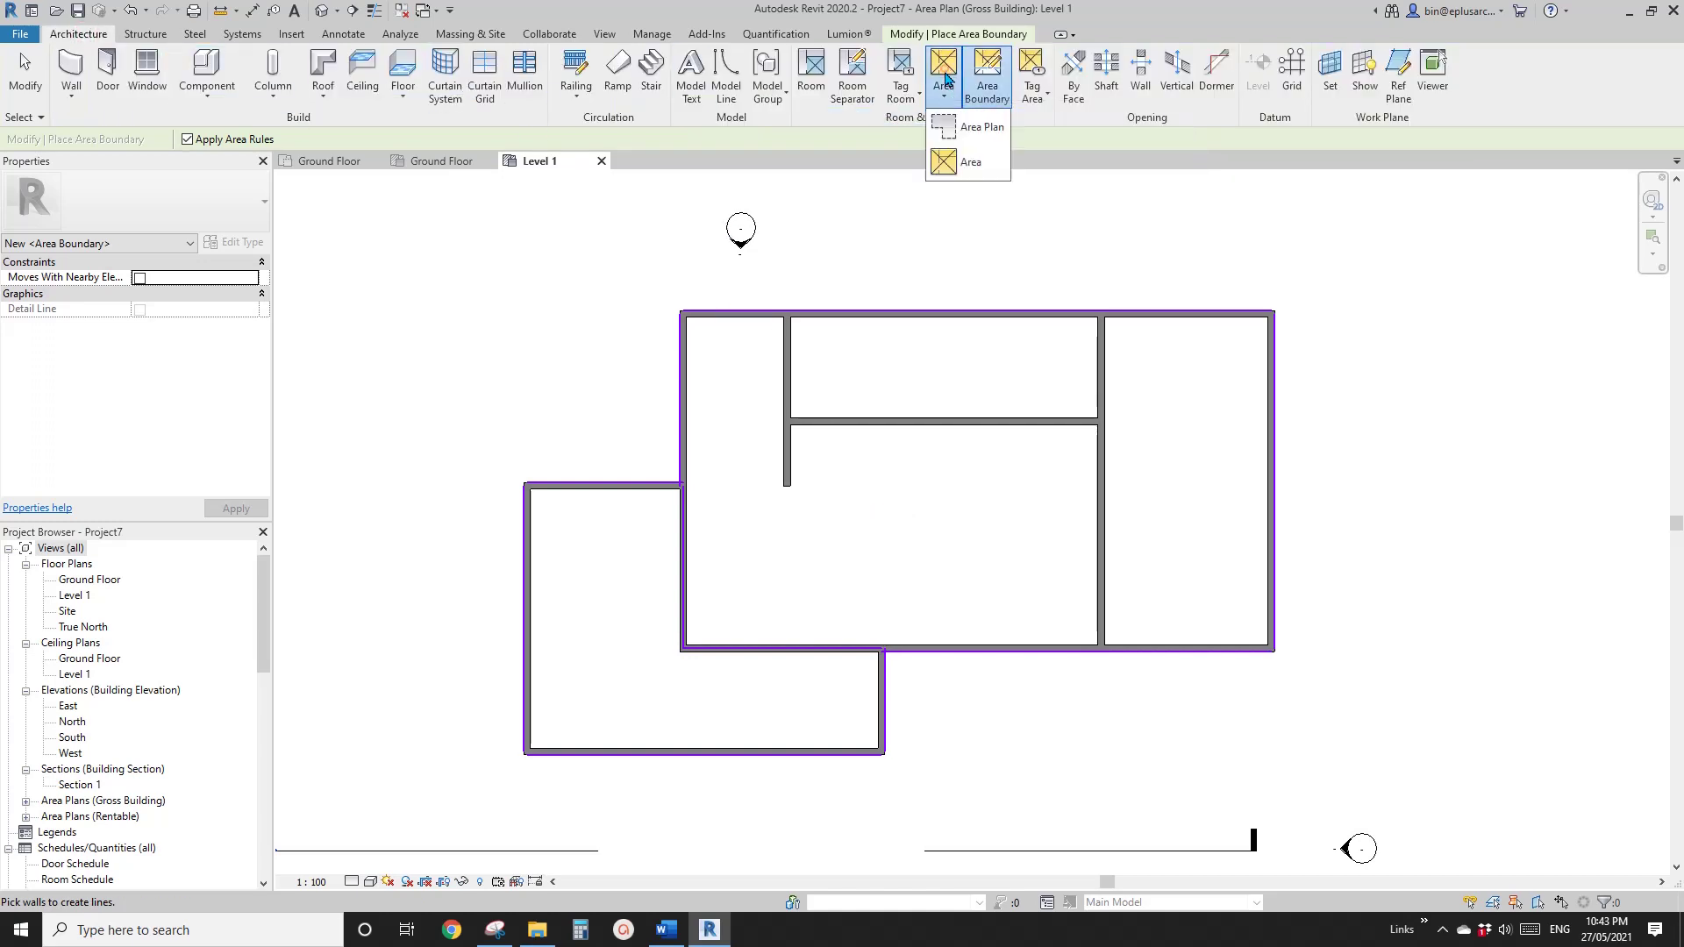
{"action": "left_click", "coordinate": [974, 161]}
{"action": "left_click", "coordinate": [962, 465]}
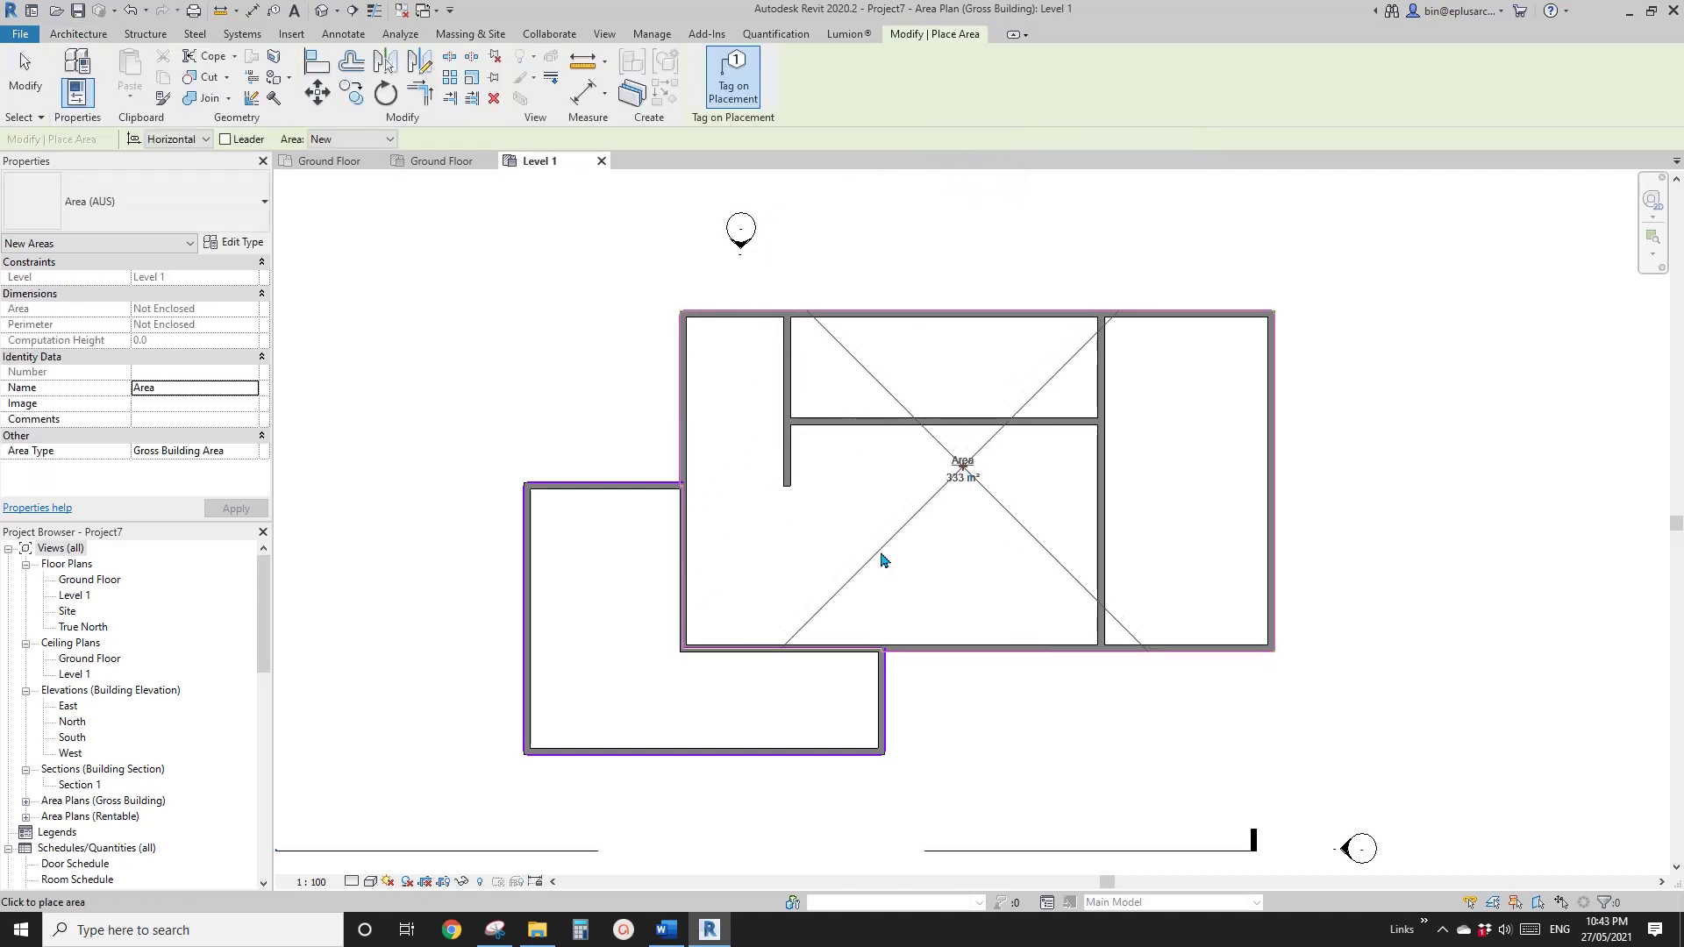
{"action": "left_click", "coordinate": [608, 658]}
{"action": "key", "text": "Escape"}
{"action": "key", "text": "Escape"}
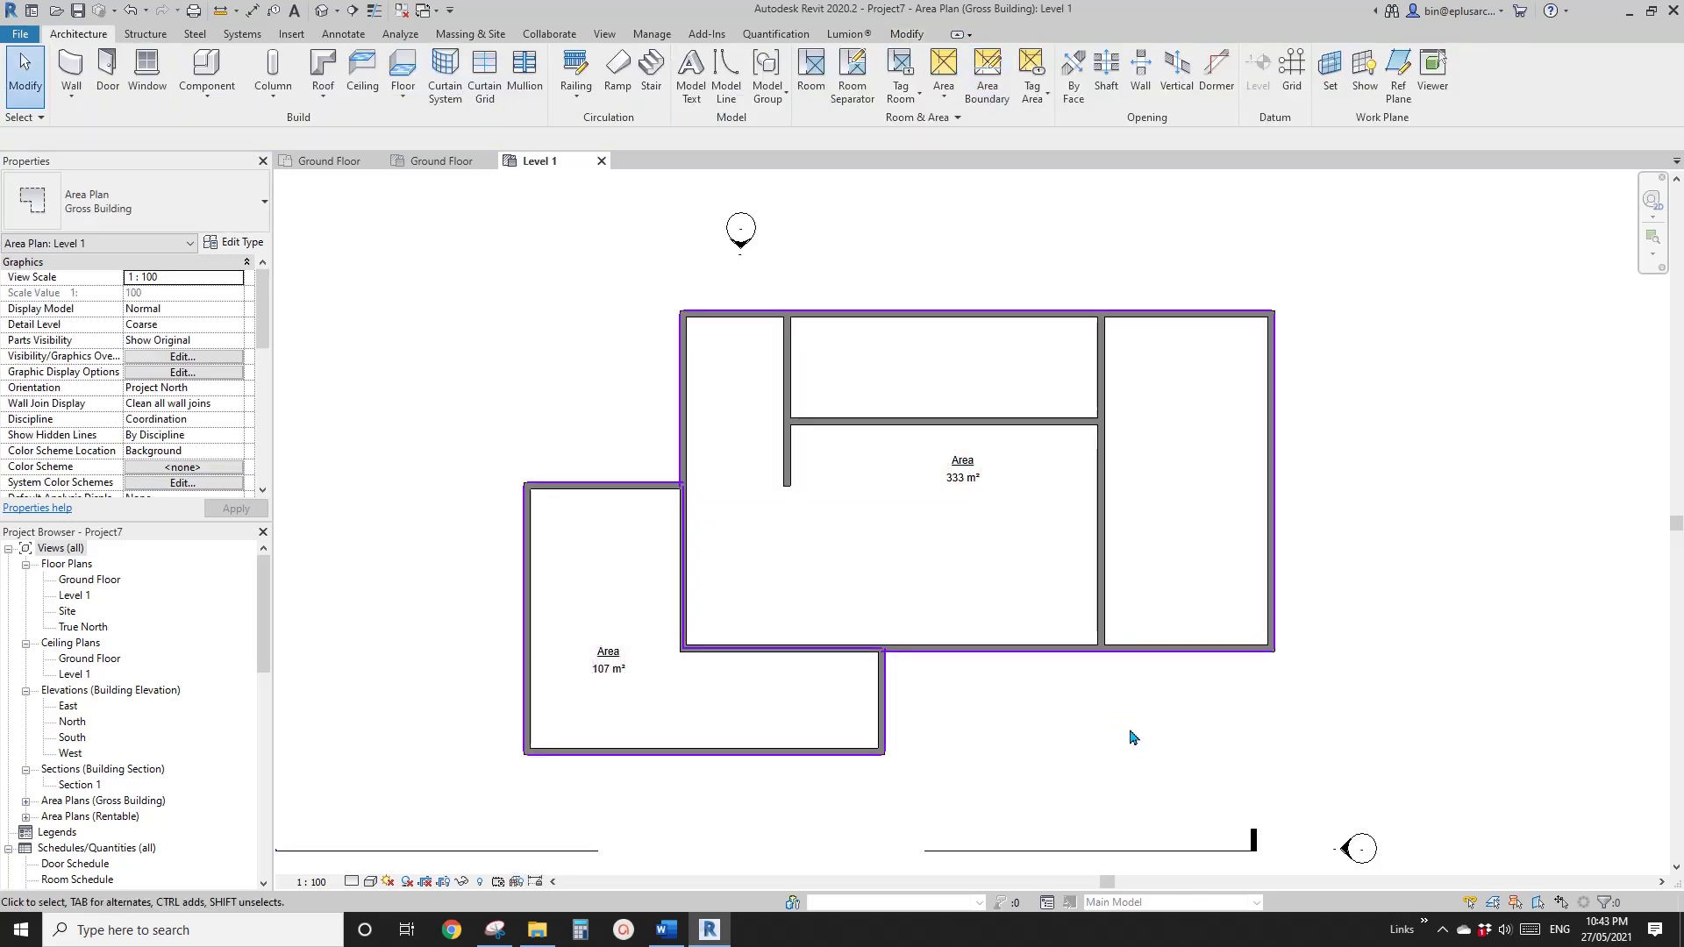
- View the Ground Floor floor plan with its rooms for comparison, and return to the Level 1 gross building area plan
{"action": "scroll", "coordinate": [1240, 699], "scroll_direction": "down", "scroll_amount": 4}
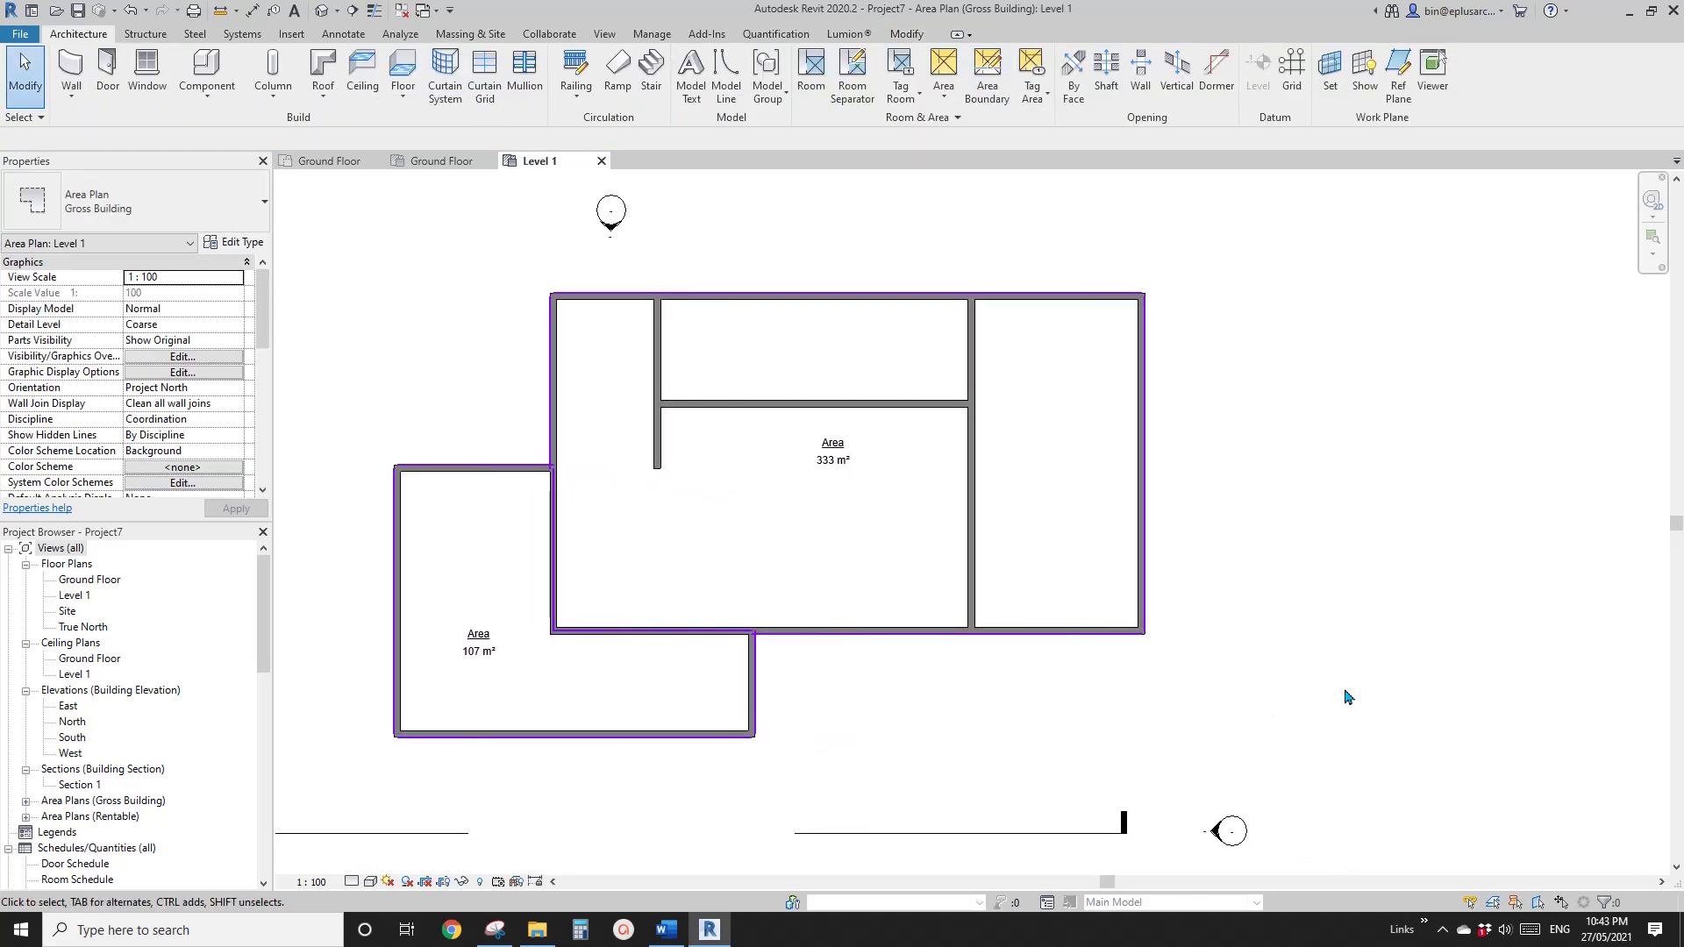
{"action": "middle_click_drag", "start_coordinate": [1056, 554], "coordinate": [1043, 558]}
{"action": "middle_click_drag", "start_coordinate": [1015, 496], "coordinate": [974, 448]}
{"action": "scroll", "coordinate": [920, 429], "scroll_direction": "down", "scroll_amount": 1}
{"action": "left_click", "coordinate": [334, 164]}
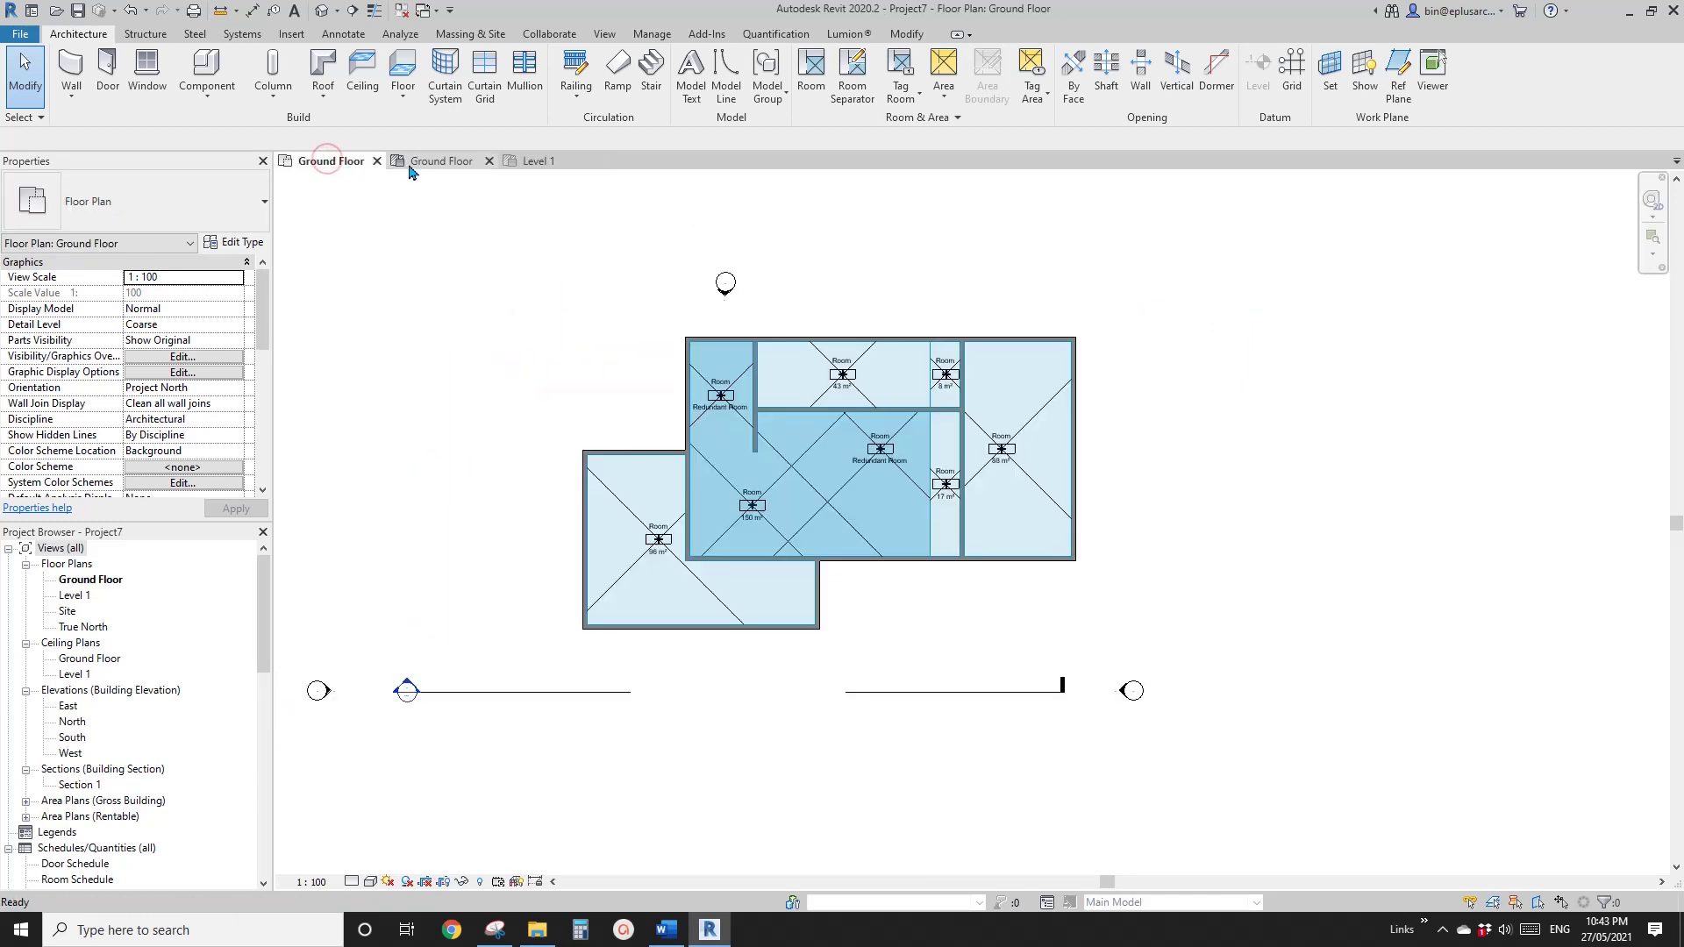
{"action": "left_click", "coordinate": [542, 163]}
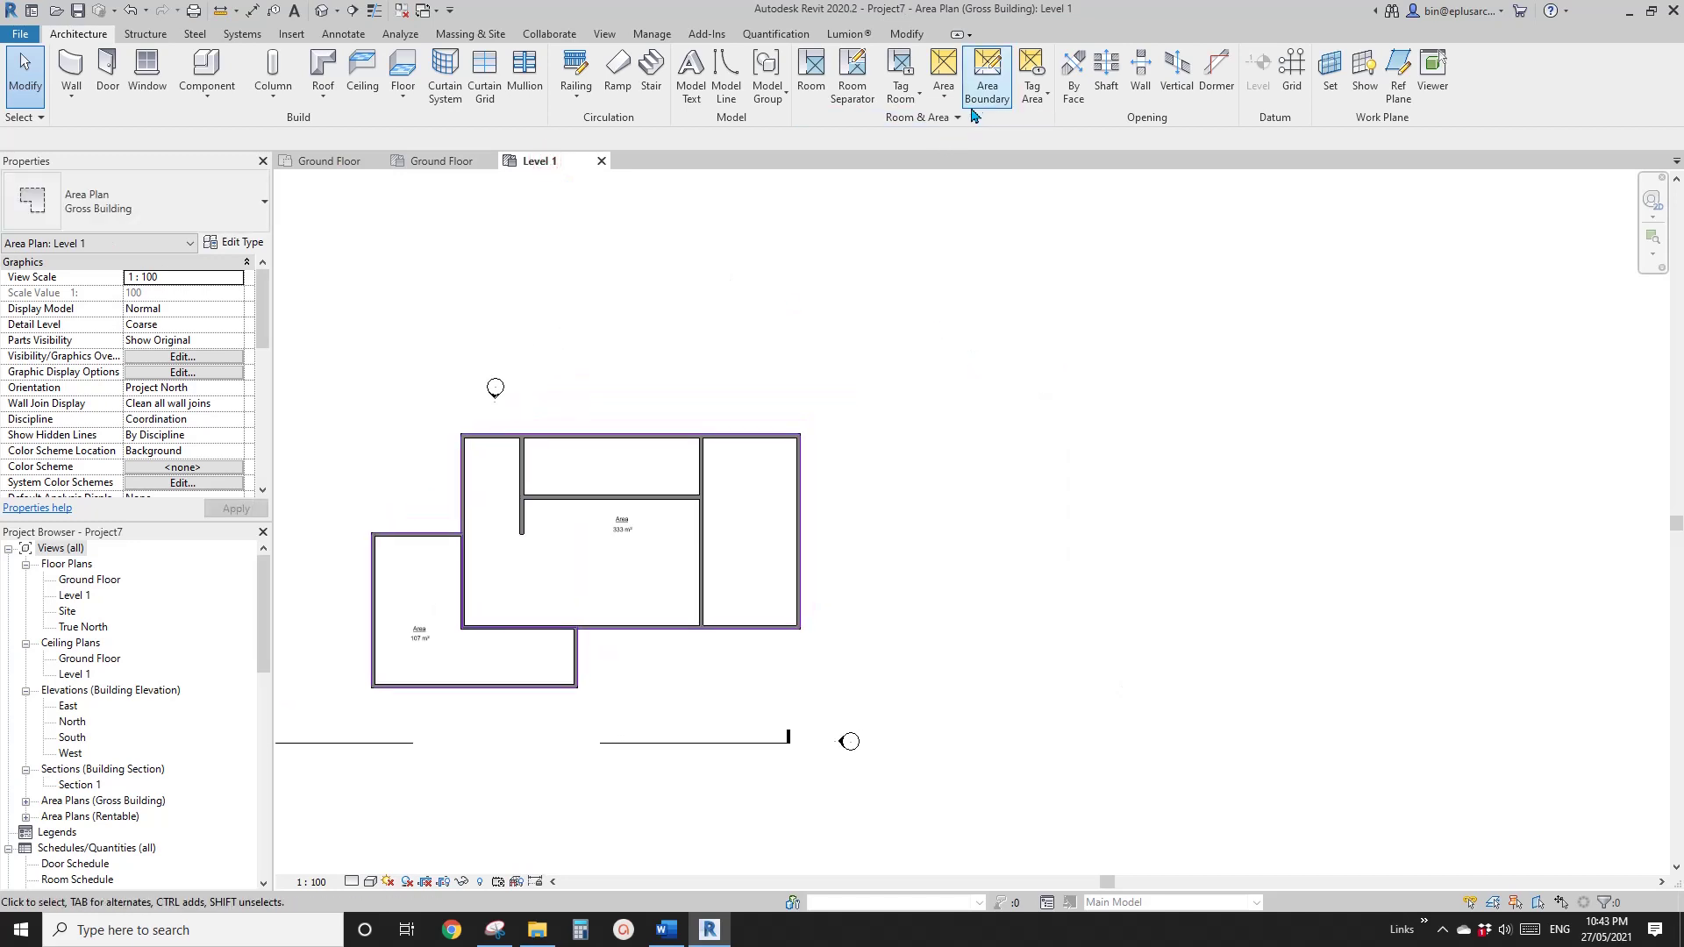
- Draw a rectangular area boundary of about 81 m² in the empty space to the right of the building
{"action": "scroll", "coordinate": [937, 329], "scroll_direction": "up", "scroll_amount": 2}
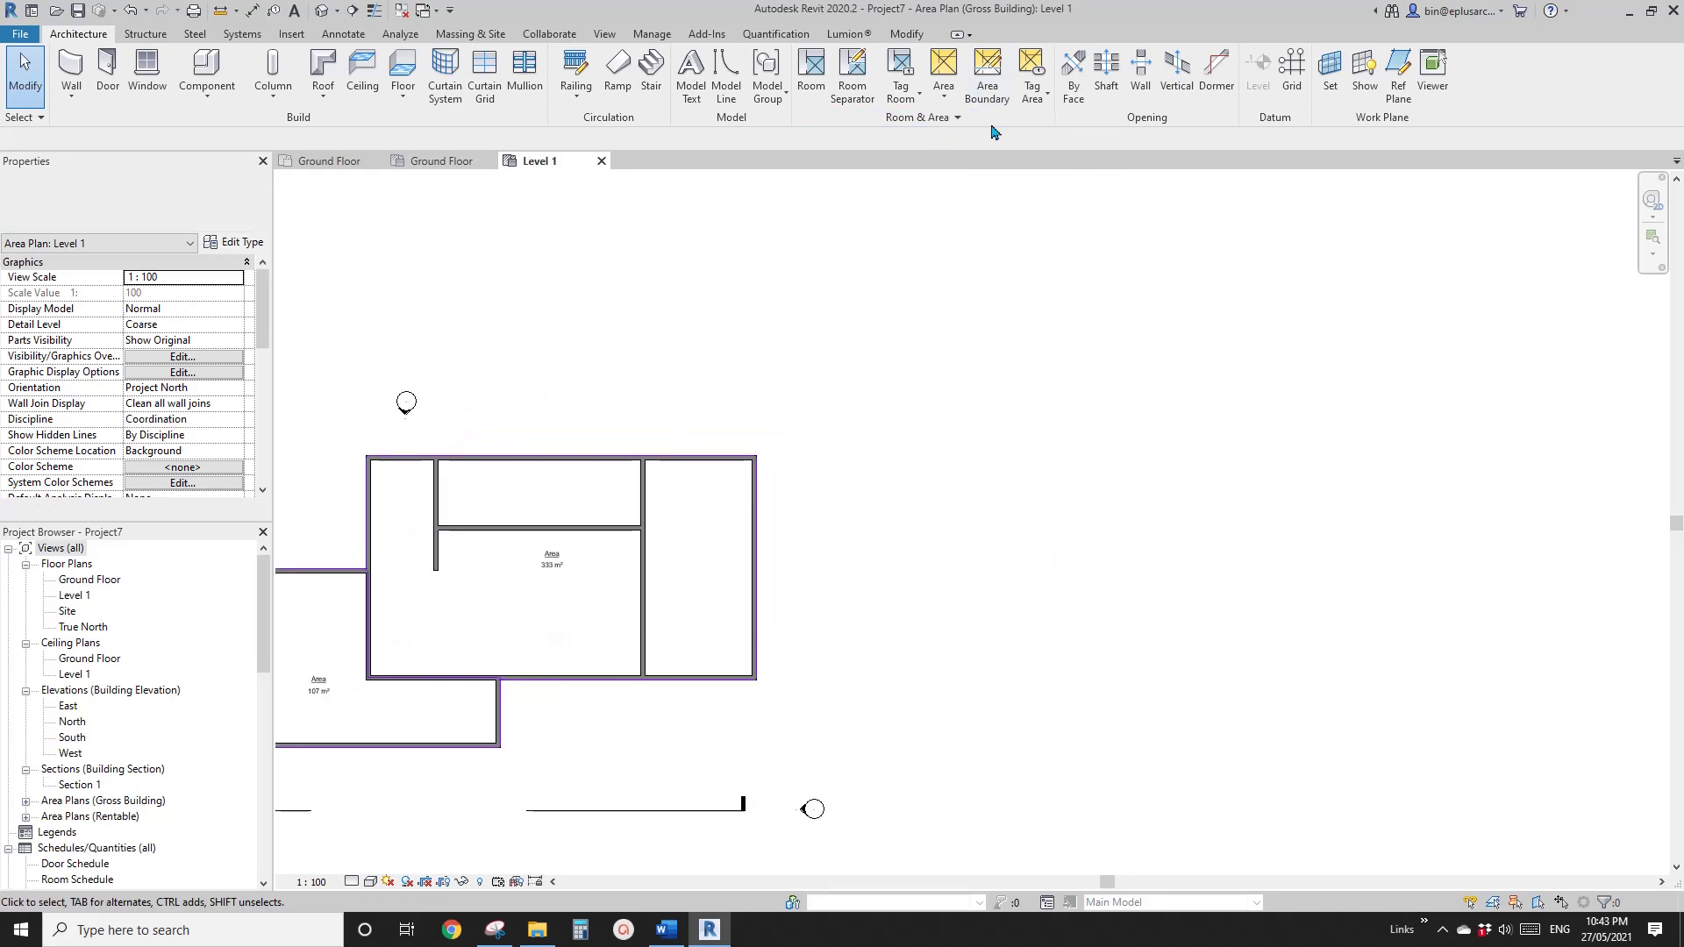
{"action": "middle_click_drag", "start_coordinate": [931, 183], "coordinate": [974, 195]}
{"action": "left_click", "coordinate": [988, 85]}
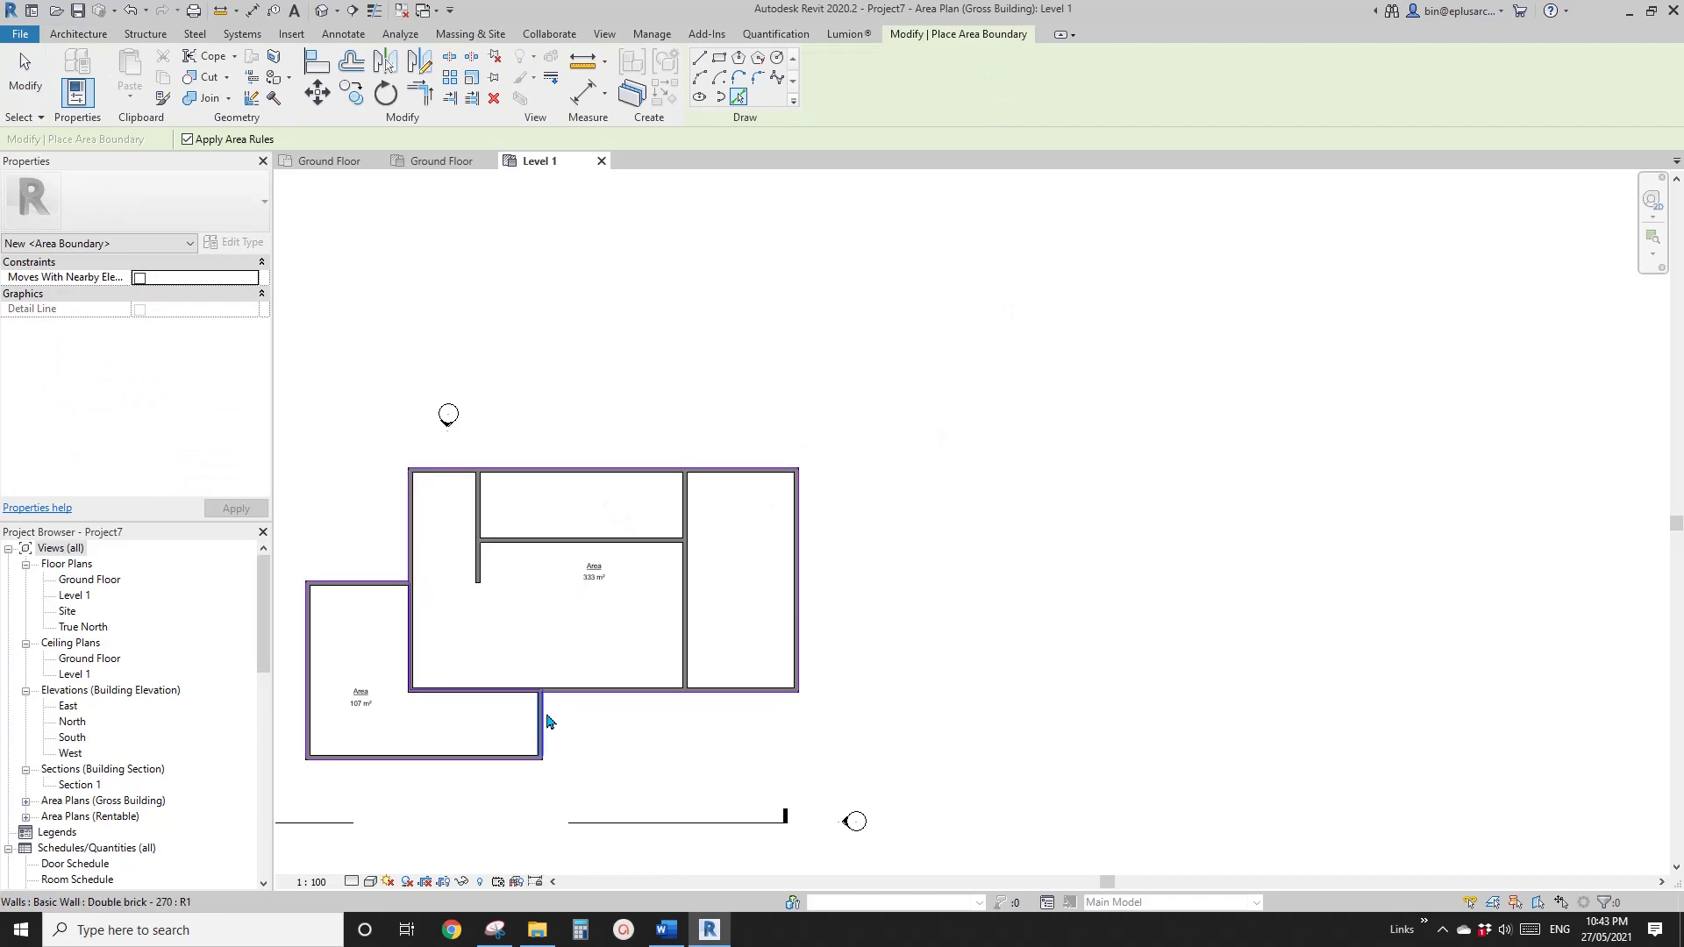
{"action": "middle_click_drag", "start_coordinate": [990, 485], "coordinate": [910, 476]}
{"action": "left_click", "coordinate": [719, 58]}
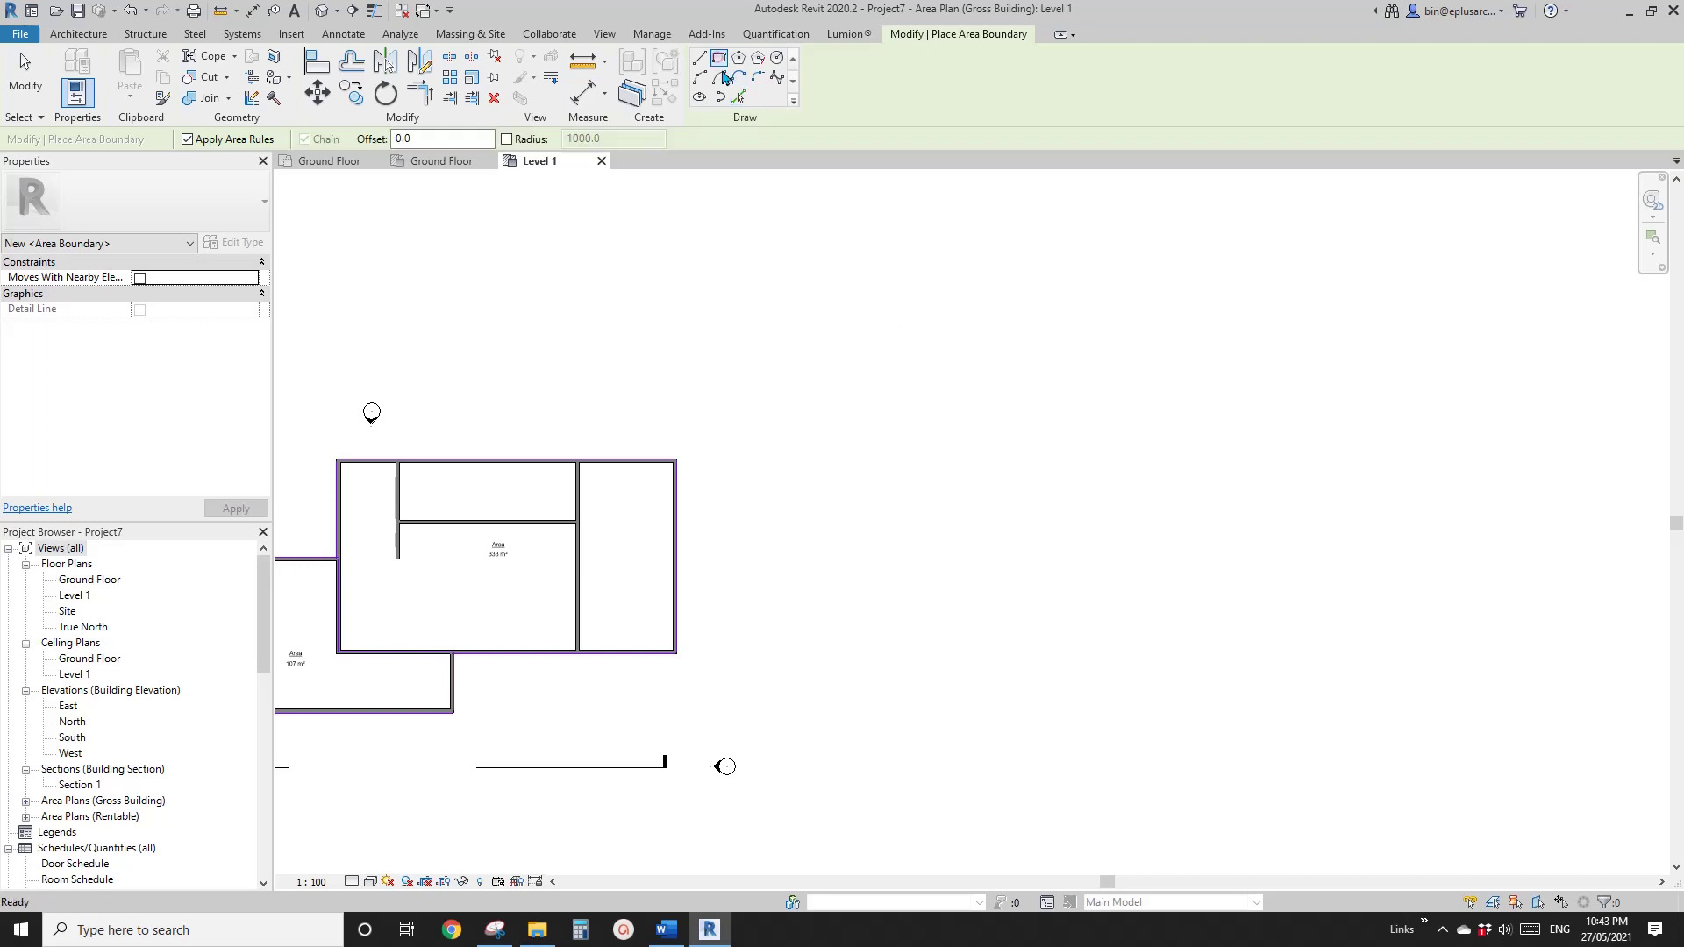
{"action": "left_click", "coordinate": [721, 58]}
{"action": "left_click", "coordinate": [986, 304]}
{"action": "left_click", "coordinate": [1117, 439]}
{"action": "scroll", "coordinate": [1131, 369], "scroll_direction": "up", "scroll_amount": 2}
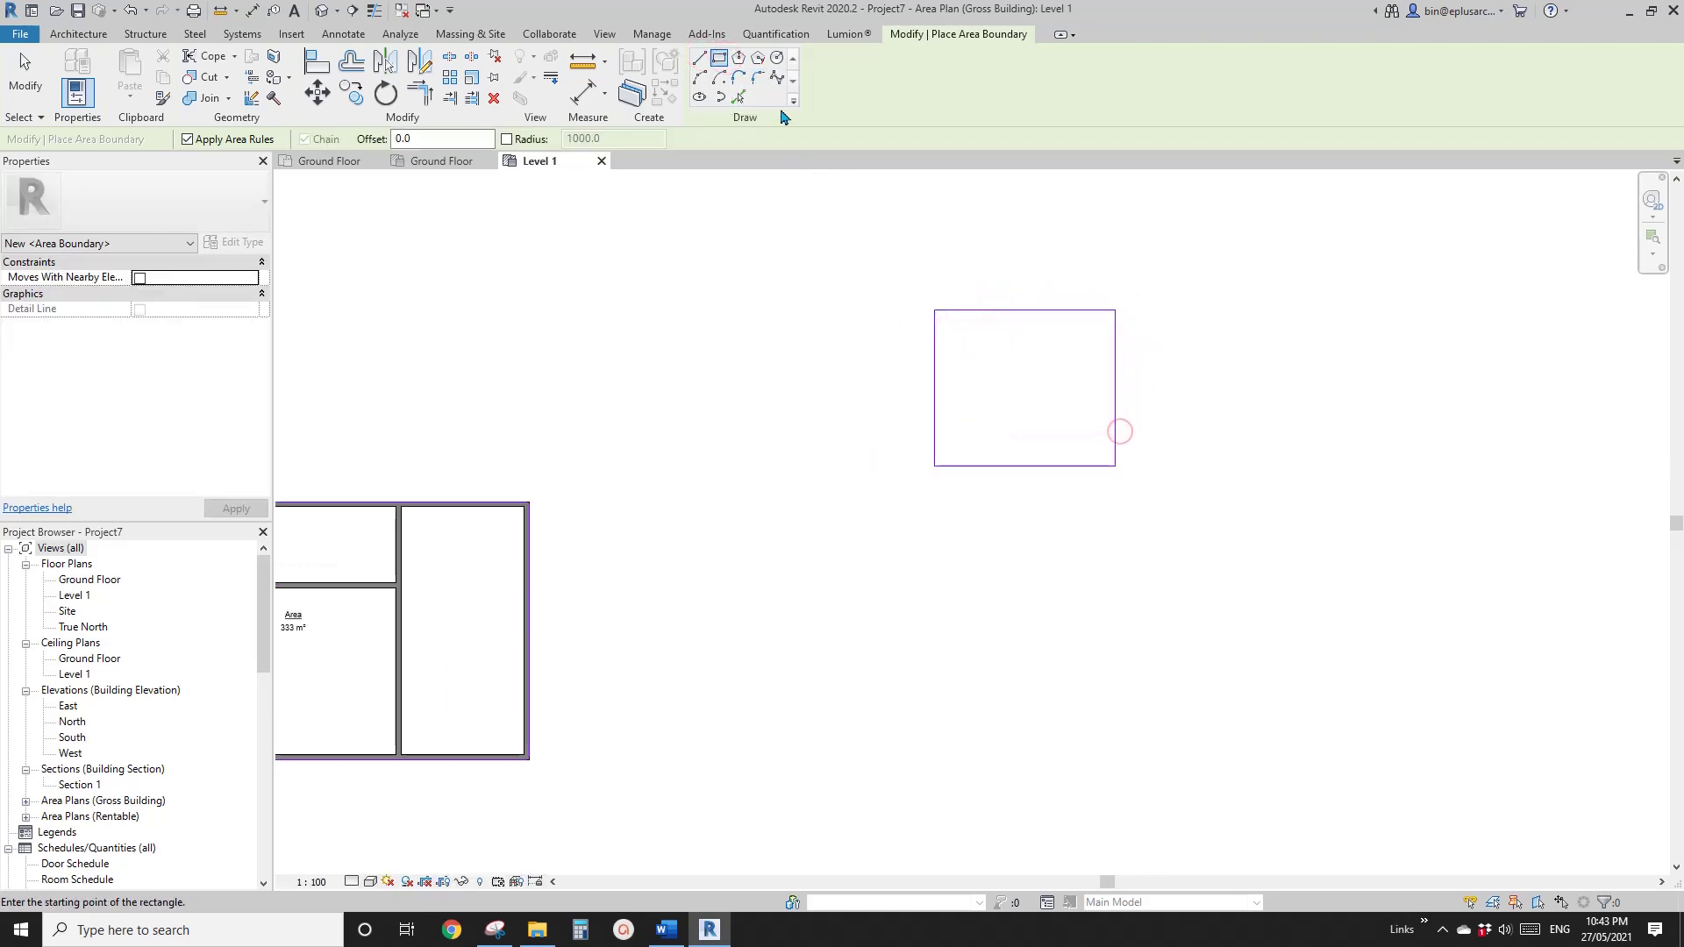
- Draw chained area boundary lines enclosing a space about 9.5 m wide beside the rectangle and one about 4.9 m wide below it
{"action": "left_click", "coordinate": [699, 59]}
{"action": "left_click", "coordinate": [1070, 337]}
{"action": "left_click", "coordinate": [1247, 337]}
{"action": "left_click", "coordinate": [1247, 493]}
{"action": "left_click", "coordinate": [1070, 493]}
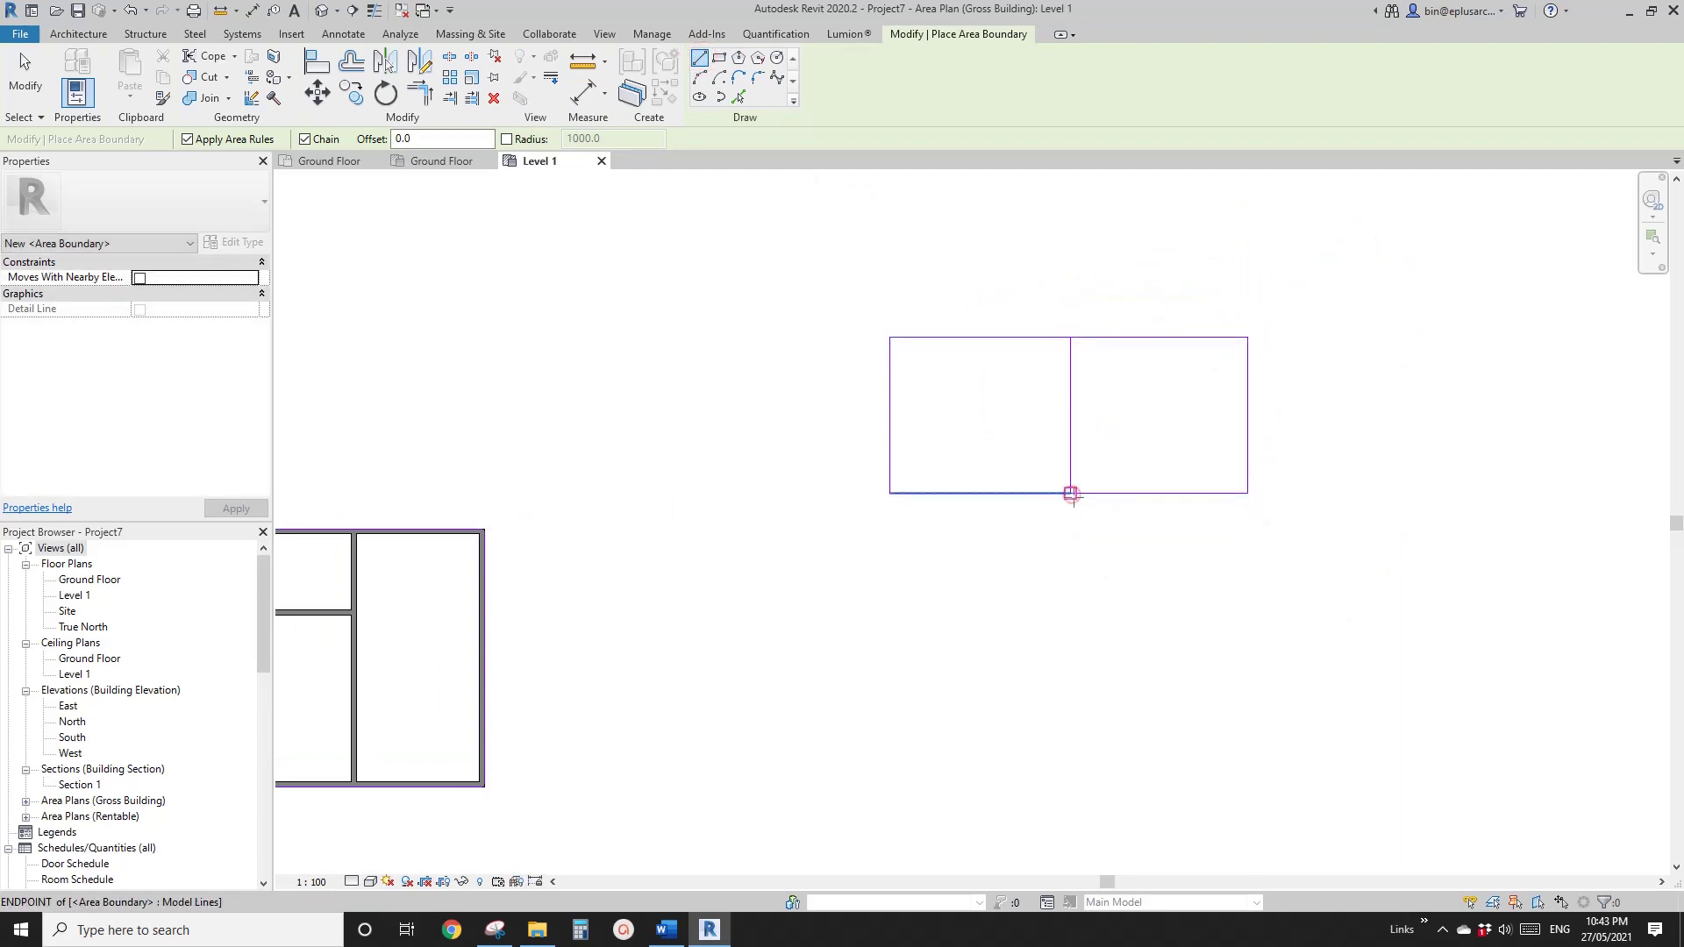
{"action": "left_click", "coordinate": [1158, 602]}
{"action": "left_click", "coordinate": [1160, 491]}
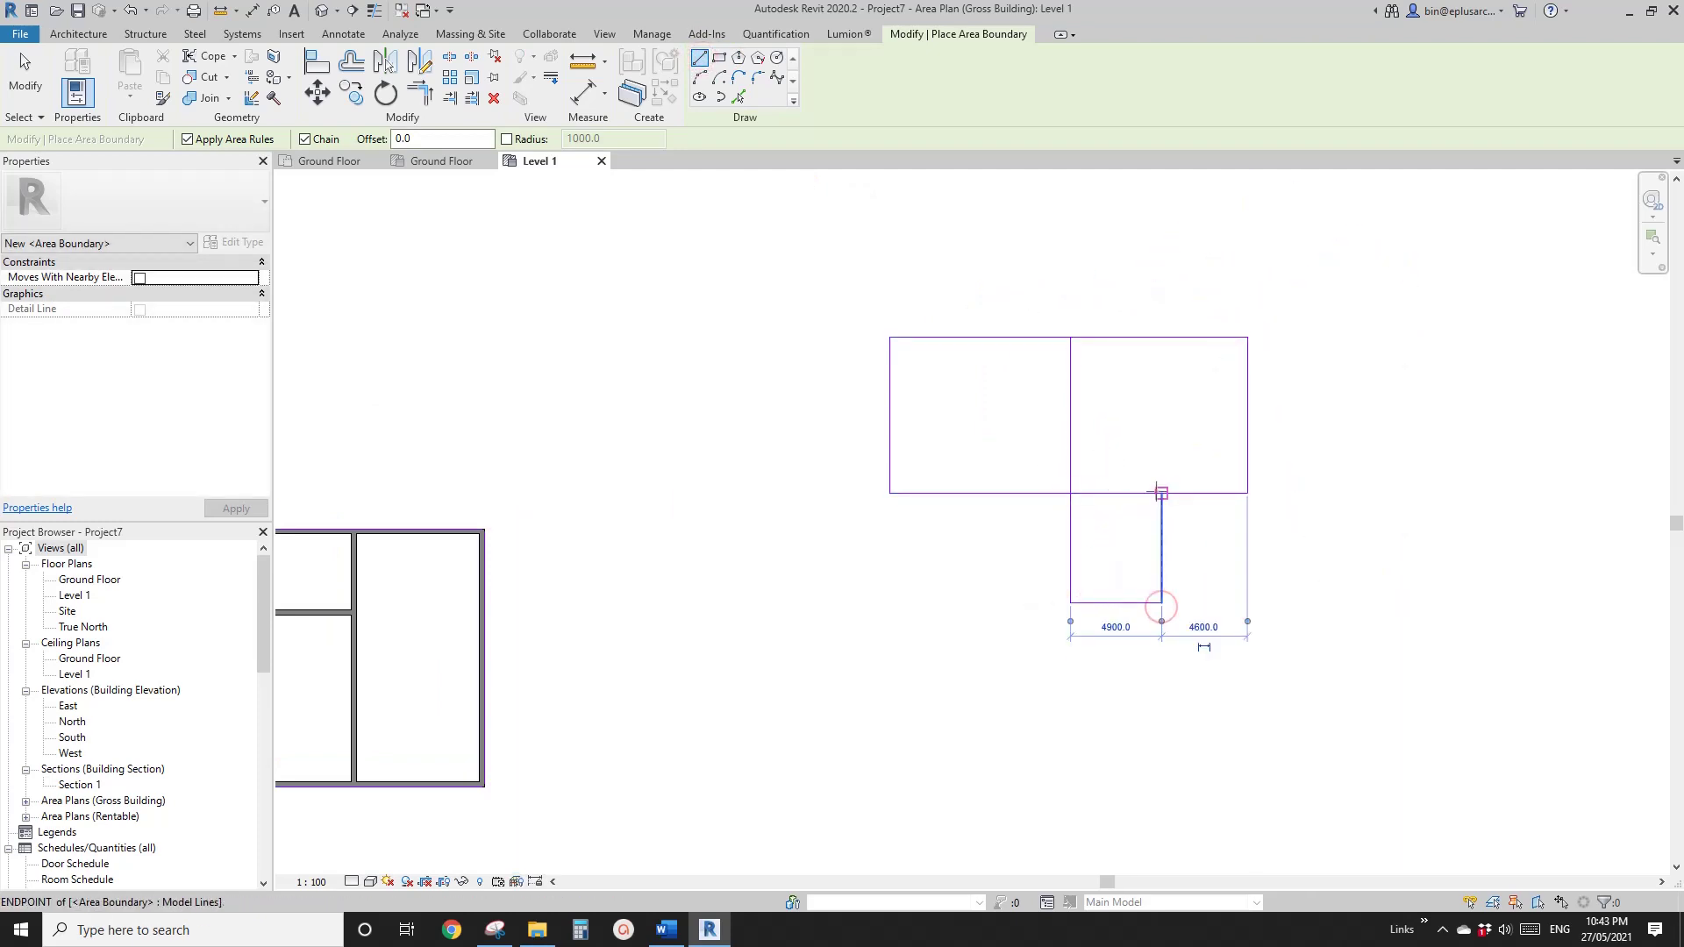
- Draw area boundary lines enclosing a further space of about 45 m² against the right side of the middle rectangle
{"action": "middle_click_drag", "start_coordinate": [1228, 412], "coordinate": [1112, 436]}
{"action": "scroll", "coordinate": [1112, 436], "scroll_direction": "up", "scroll_amount": 1}
{"action": "left_click", "coordinate": [1128, 354]}
{"action": "middle_click_drag", "start_coordinate": [1216, 366], "coordinate": [1121, 380]}
{"action": "left_click", "coordinate": [1251, 368]}
{"action": "left_click", "coordinate": [1251, 490]}
{"action": "left_click", "coordinate": [1034, 490]}
{"action": "scroll", "coordinate": [778, 476], "scroll_direction": "up", "scroll_amount": 1}
{"action": "key", "text": "Escape"}
{"action": "key", "text": "Escape"}
{"action": "key", "text": "r"}
{"action": "key", "text": "m"}
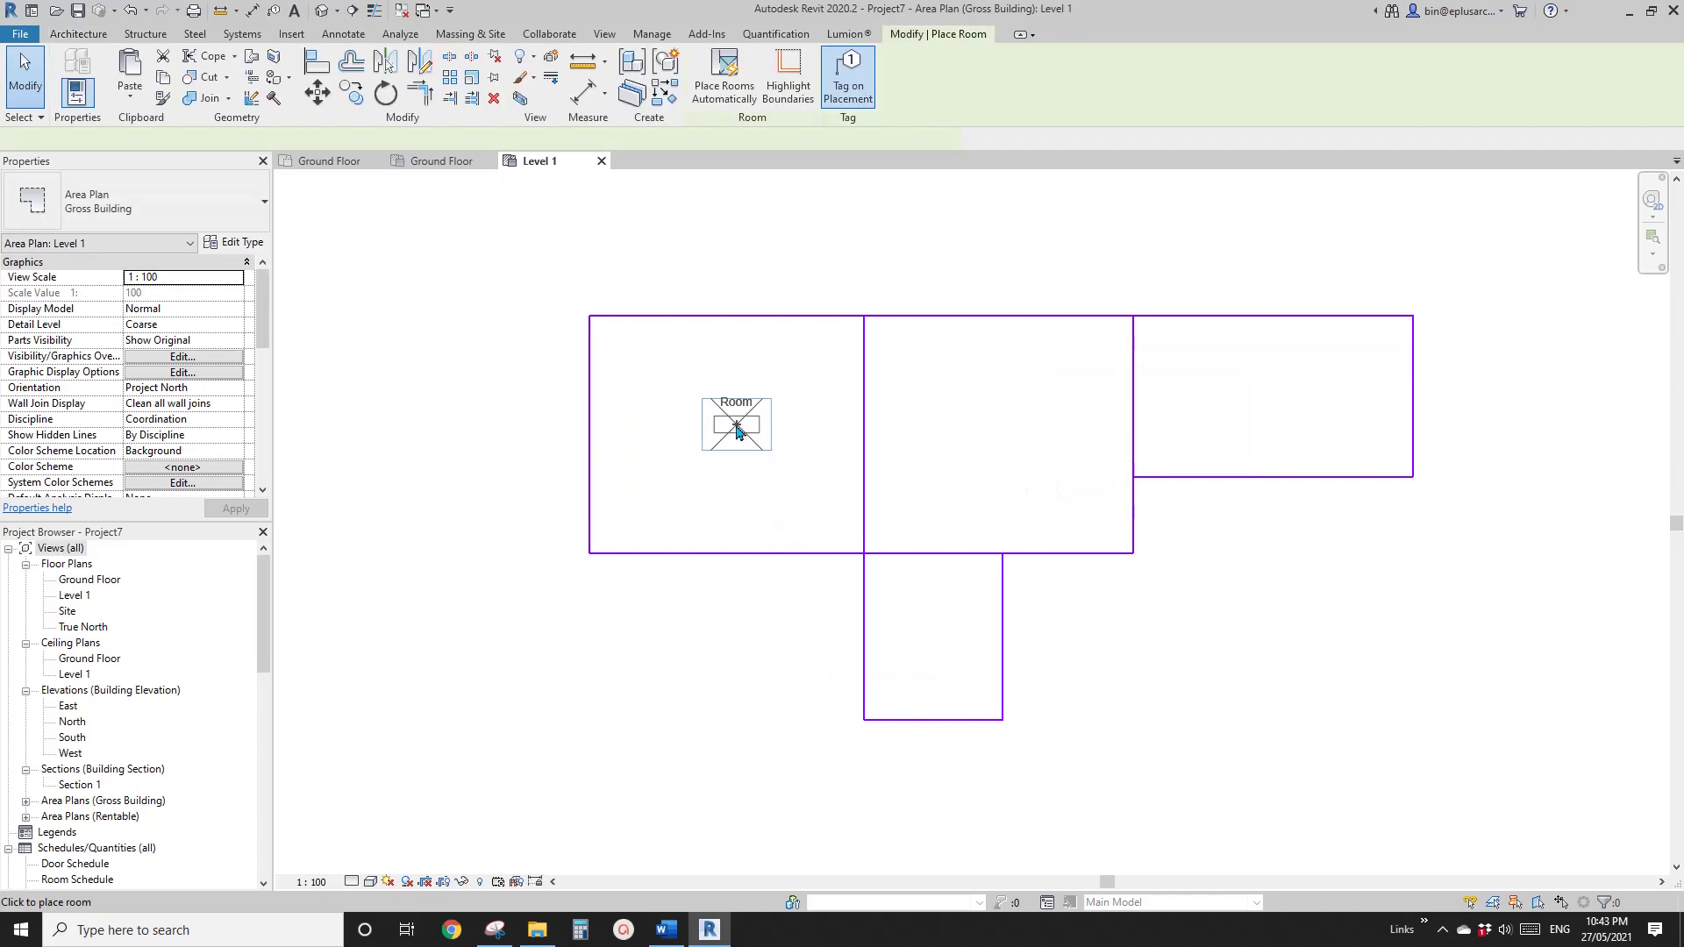
{"action": "key", "text": "Escape"}
- Place a tagged area in each of the four wall-less spaces enclosed by the drawn boundary lines
{"action": "scroll", "coordinate": [813, 447], "scroll_direction": "down", "scroll_amount": 2}
{"action": "middle_click_drag", "start_coordinate": [837, 472], "coordinate": [850, 444]}
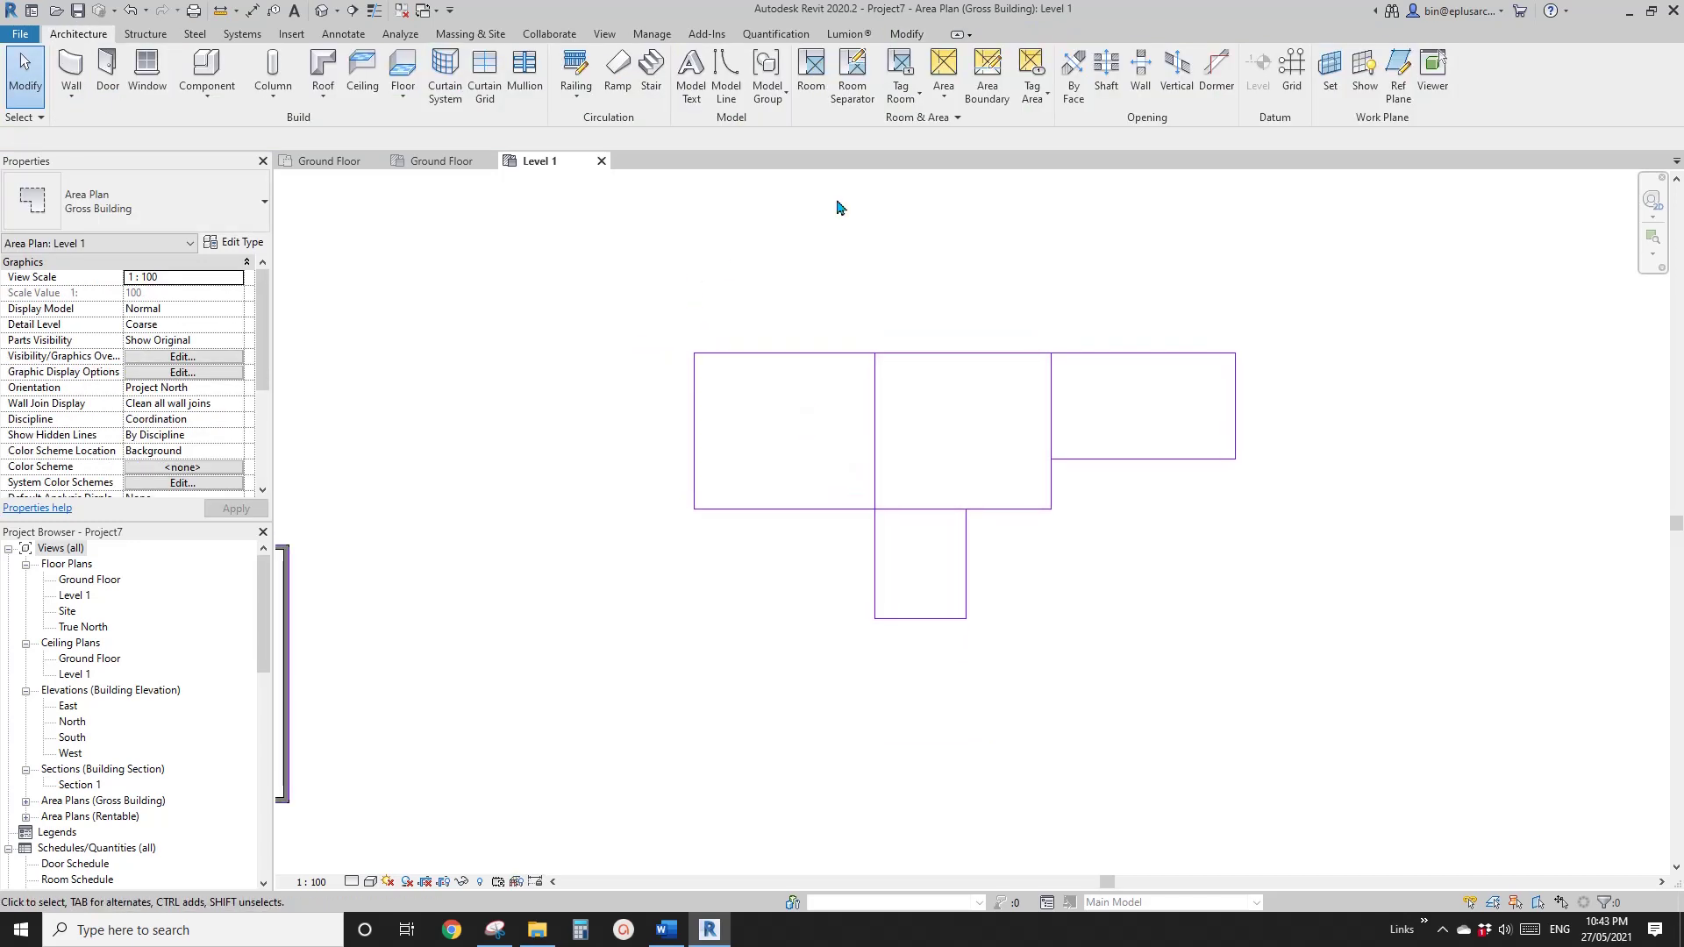
{"action": "left_click", "coordinate": [943, 97]}
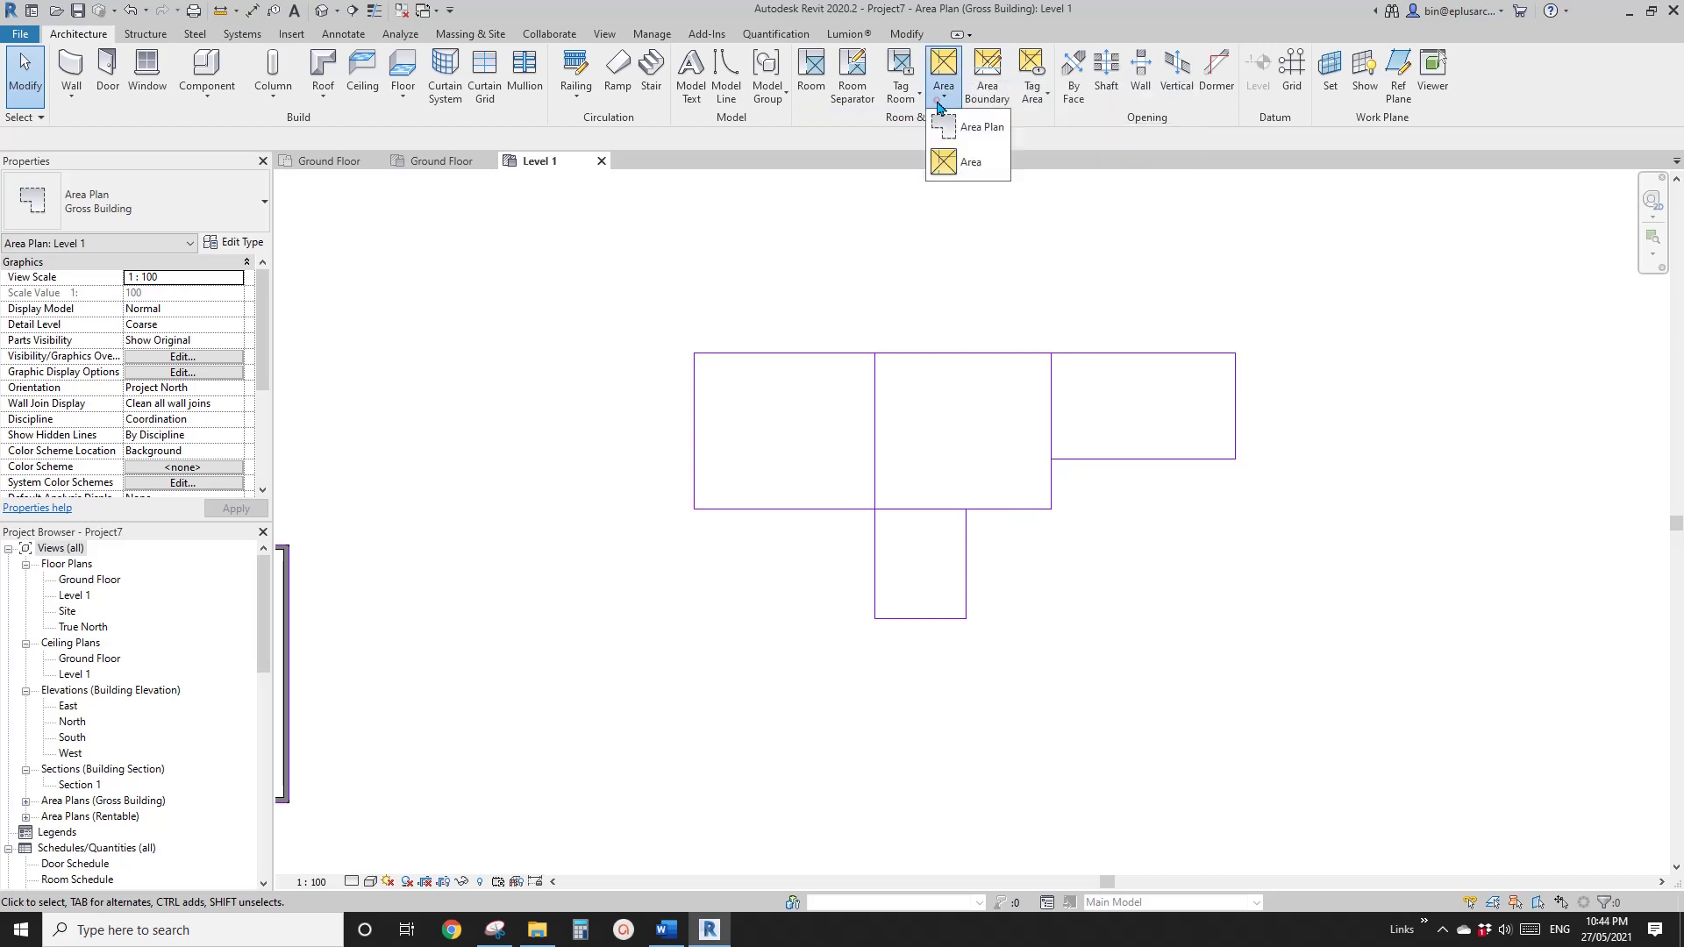
{"action": "left_click", "coordinate": [958, 168]}
{"action": "scroll", "coordinate": [815, 452], "scroll_direction": "up", "scroll_amount": 1}
{"action": "left_click", "coordinate": [776, 422]}
{"action": "left_click", "coordinate": [985, 422]}
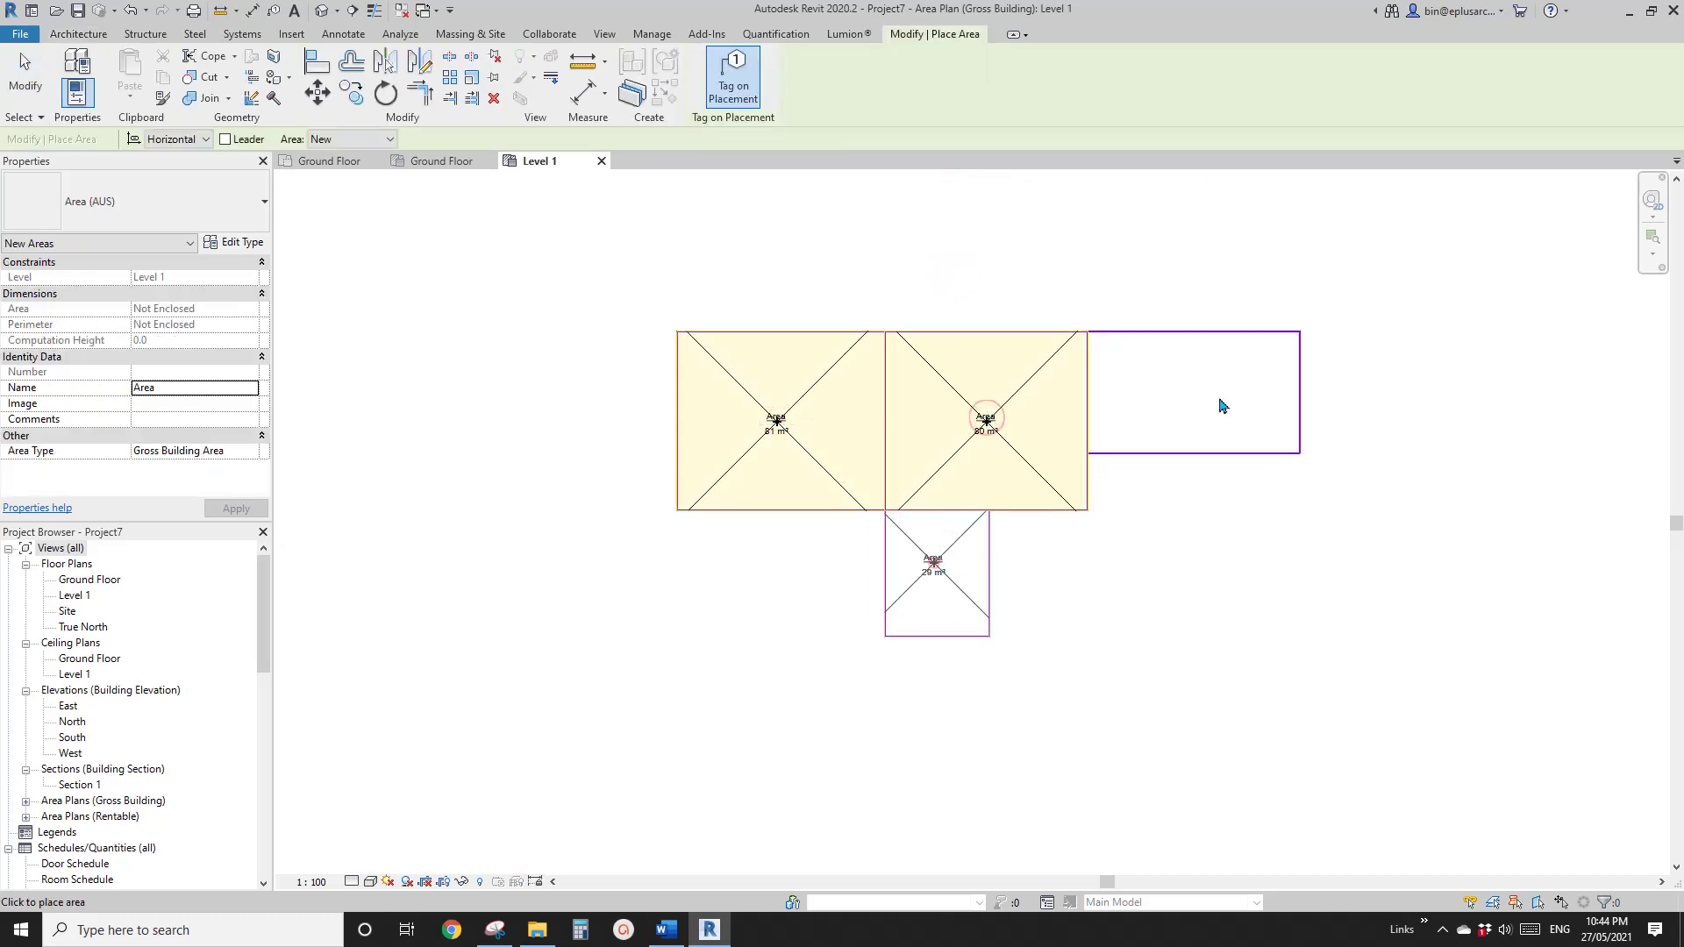
{"action": "key", "text": "Escape"}
{"action": "key", "text": "Escape"}
- Move the boundary line between the middle and right areas to the right, enlarging the middle area to about 97 m², and adjust its tag
{"action": "scroll", "coordinate": [996, 508], "scroll_direction": "up", "scroll_amount": 3}
{"action": "left_click_drag", "start_coordinate": [868, 406], "coordinate": [924, 399]}
{"action": "left_click", "coordinate": [873, 532]}
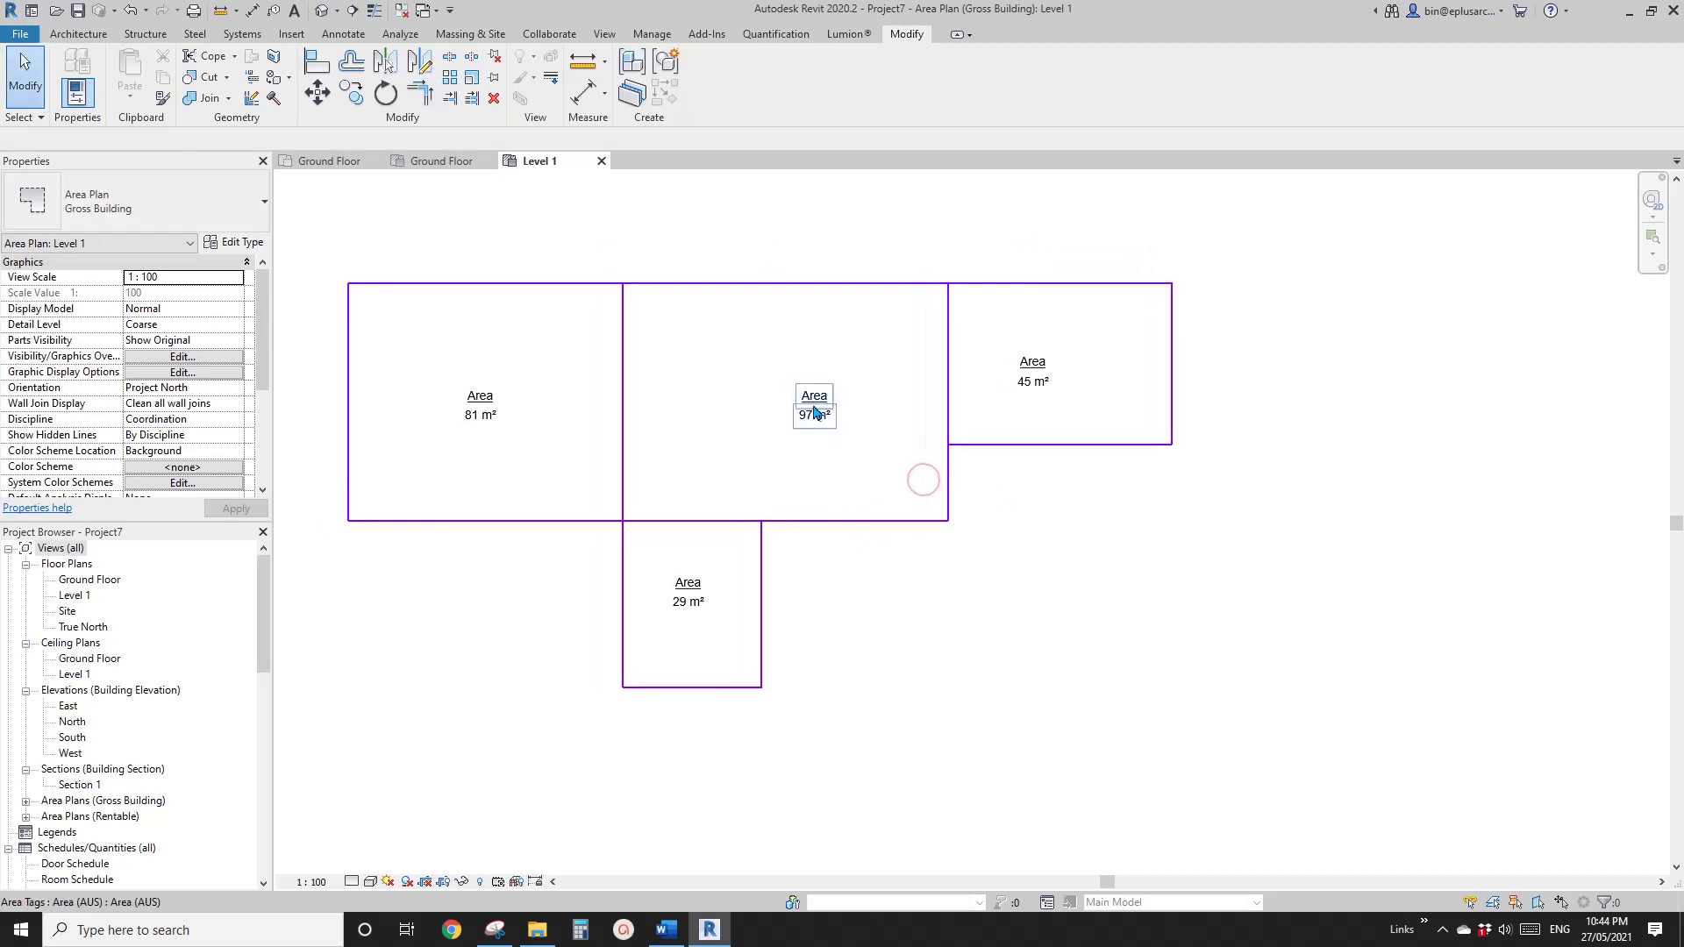
{"action": "left_click_drag", "start_coordinate": [812, 406], "coordinate": [785, 400]}
- Compare the areas drawn only with boundary lines against the areas bounded along the building's walls
{"action": "scroll", "coordinate": [856, 416], "scroll_direction": "down", "scroll_amount": 1}
{"action": "middle_click_drag", "start_coordinate": [874, 431], "coordinate": [979, 408]}
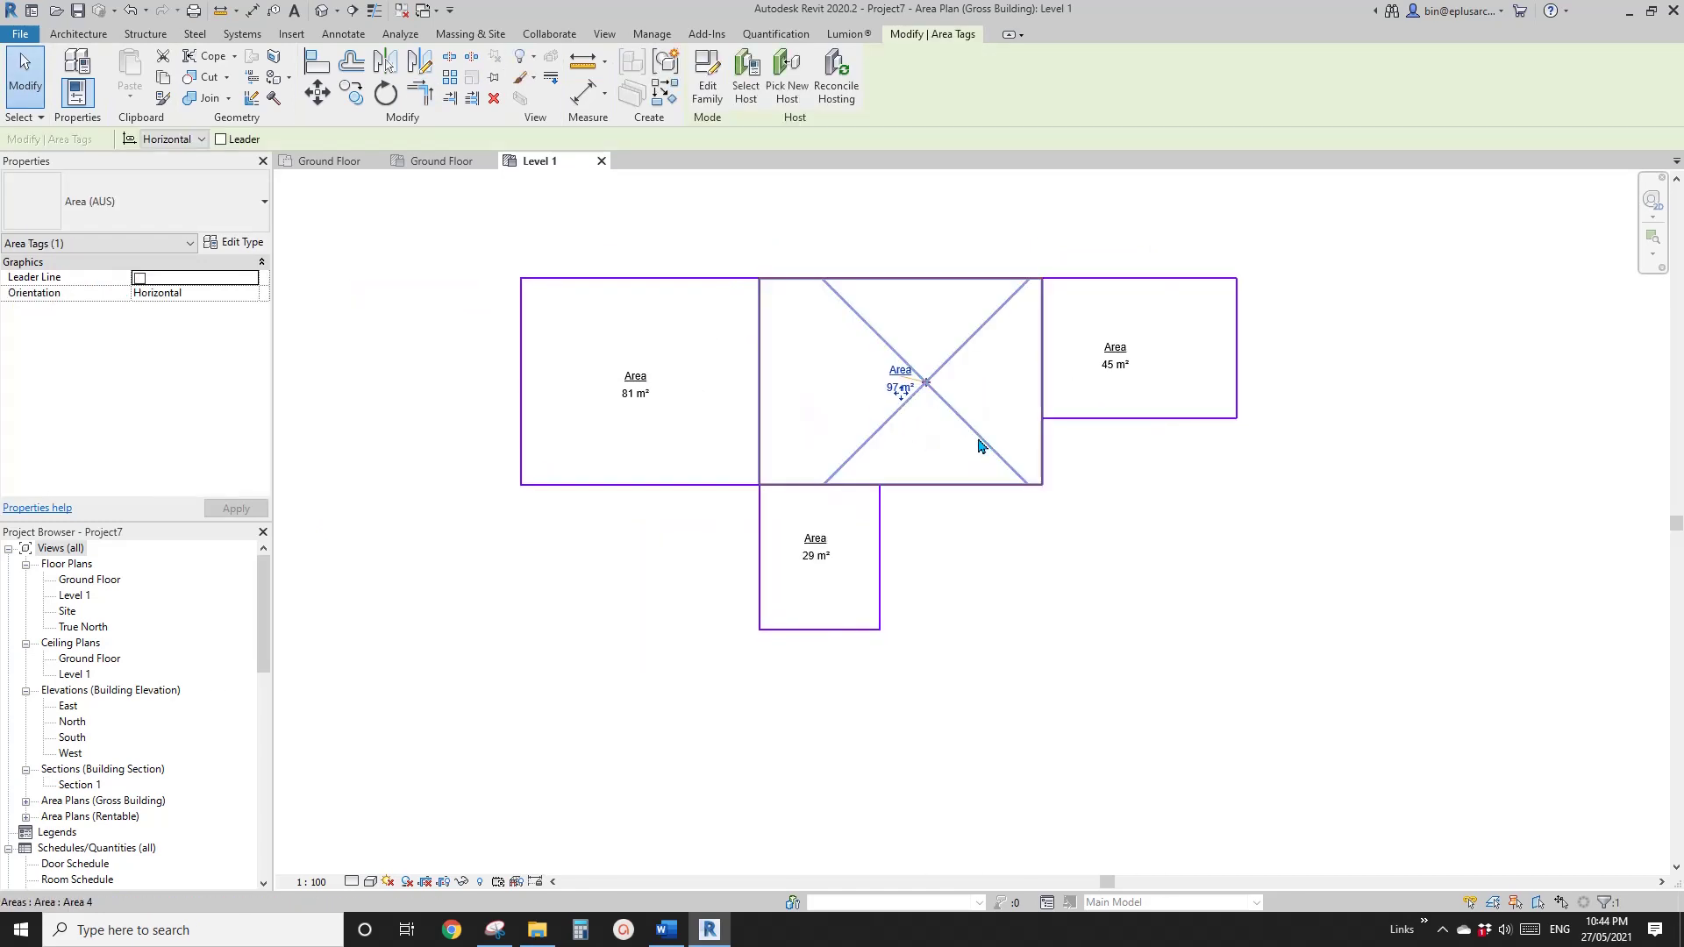
{"action": "scroll", "coordinate": [979, 396], "scroll_direction": "down", "scroll_amount": 2}
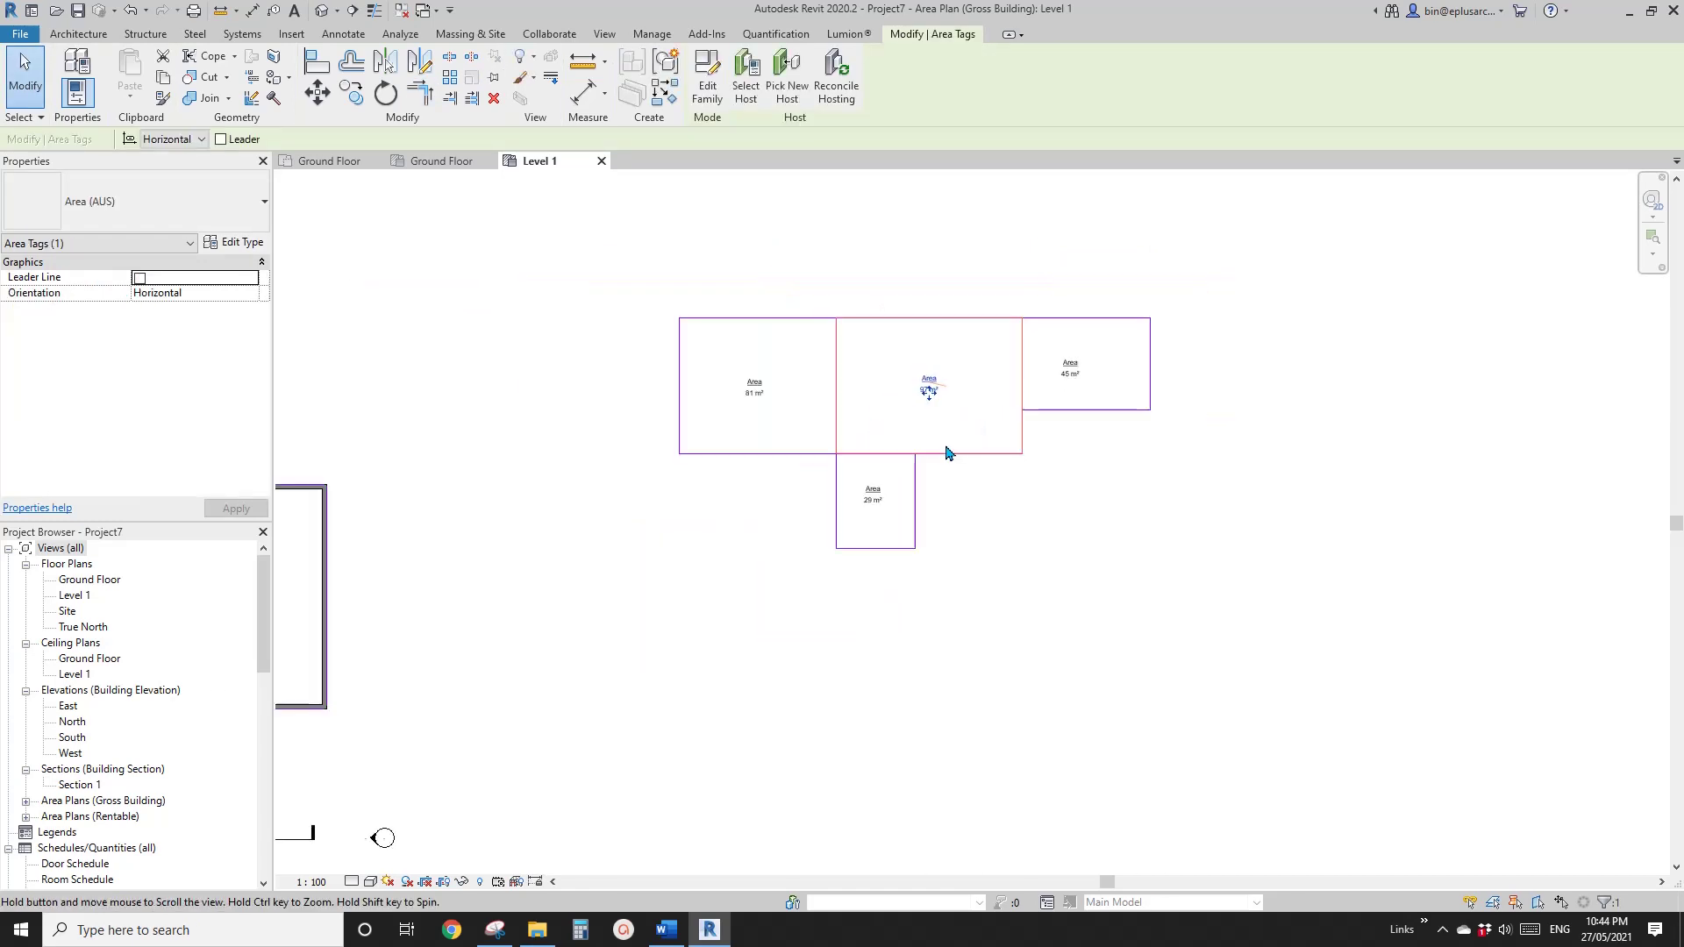
{"action": "middle_click_drag", "start_coordinate": [960, 453], "coordinate": [1229, 387]}
{"action": "left_click", "coordinate": [1316, 493]}
{"action": "middle_click_drag", "start_coordinate": [1094, 515], "coordinate": [1175, 458]}
{"action": "scroll", "coordinate": [1158, 466], "scroll_direction": "up", "scroll_amount": 3}
{"action": "scroll", "coordinate": [912, 491], "scroll_direction": "up", "scroll_amount": 1}
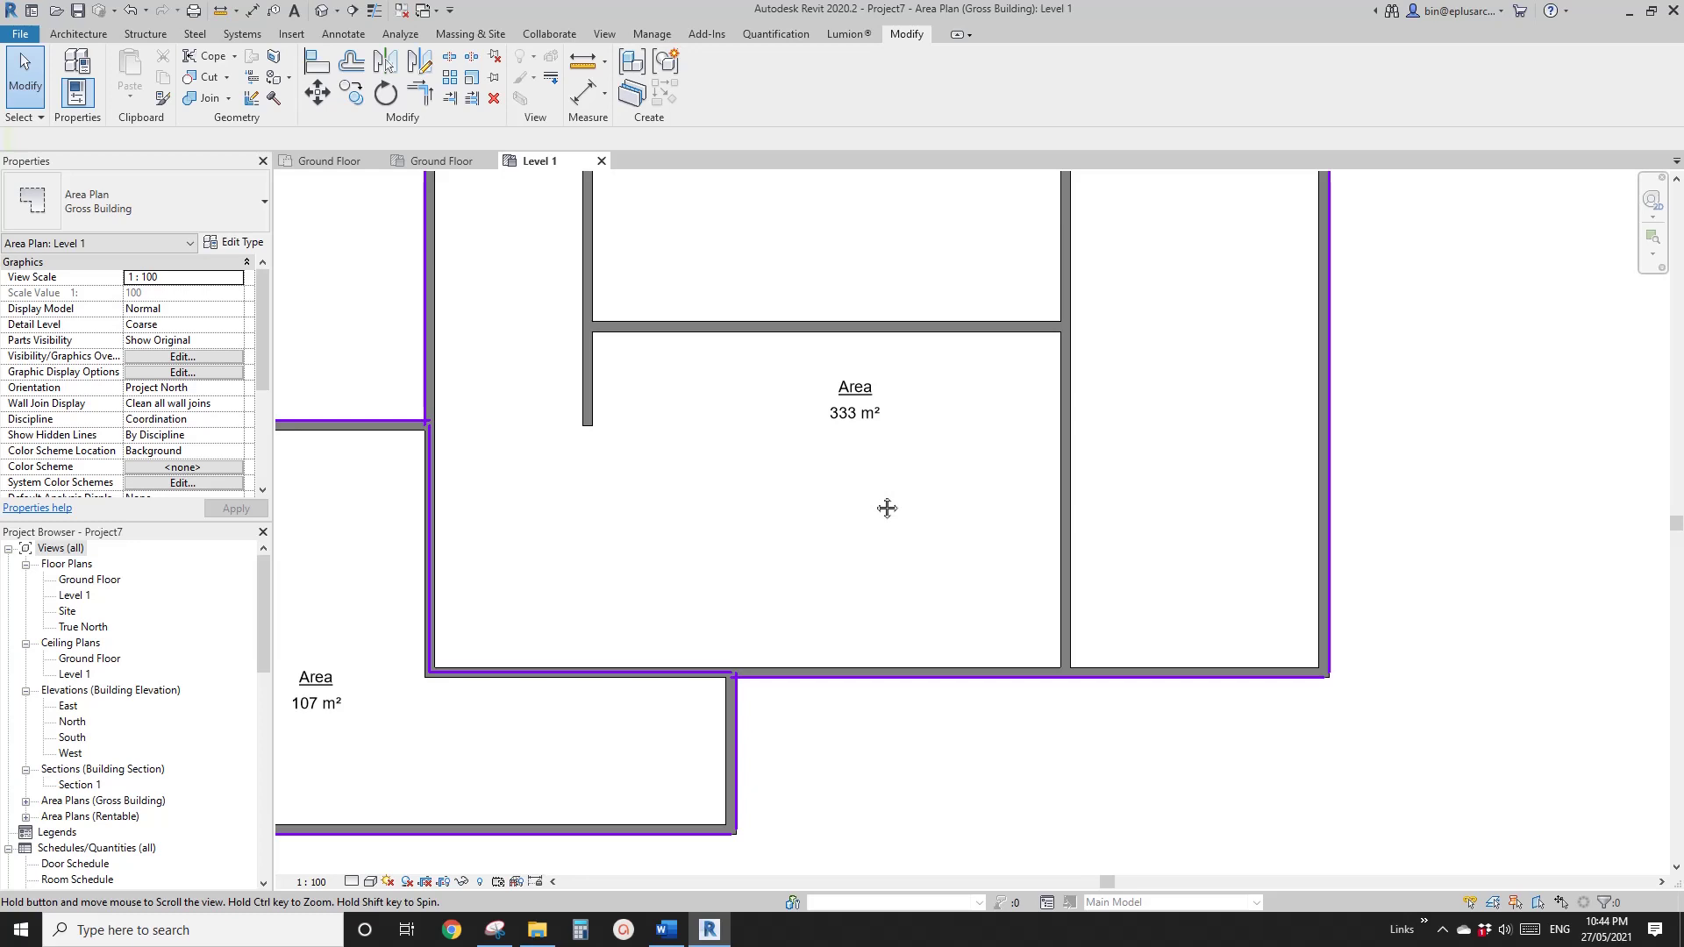
{"action": "middle_click_drag", "start_coordinate": [886, 509], "coordinate": [732, 528]}
{"action": "scroll", "coordinate": [727, 524], "scroll_direction": "down", "scroll_amount": 1}
{"action": "scroll", "coordinate": [726, 523], "scroll_direction": "down", "scroll_amount": 2}
{"action": "middle_click_drag", "start_coordinate": [920, 476], "coordinate": [398, 537]}
{"action": "middle_click_drag", "start_coordinate": [1024, 396], "coordinate": [988, 412]}
- Open the default 3D view to inspect the model, close it, and return to the drawn areas in the Level 1 area plan
{"action": "left_click", "coordinate": [322, 10]}
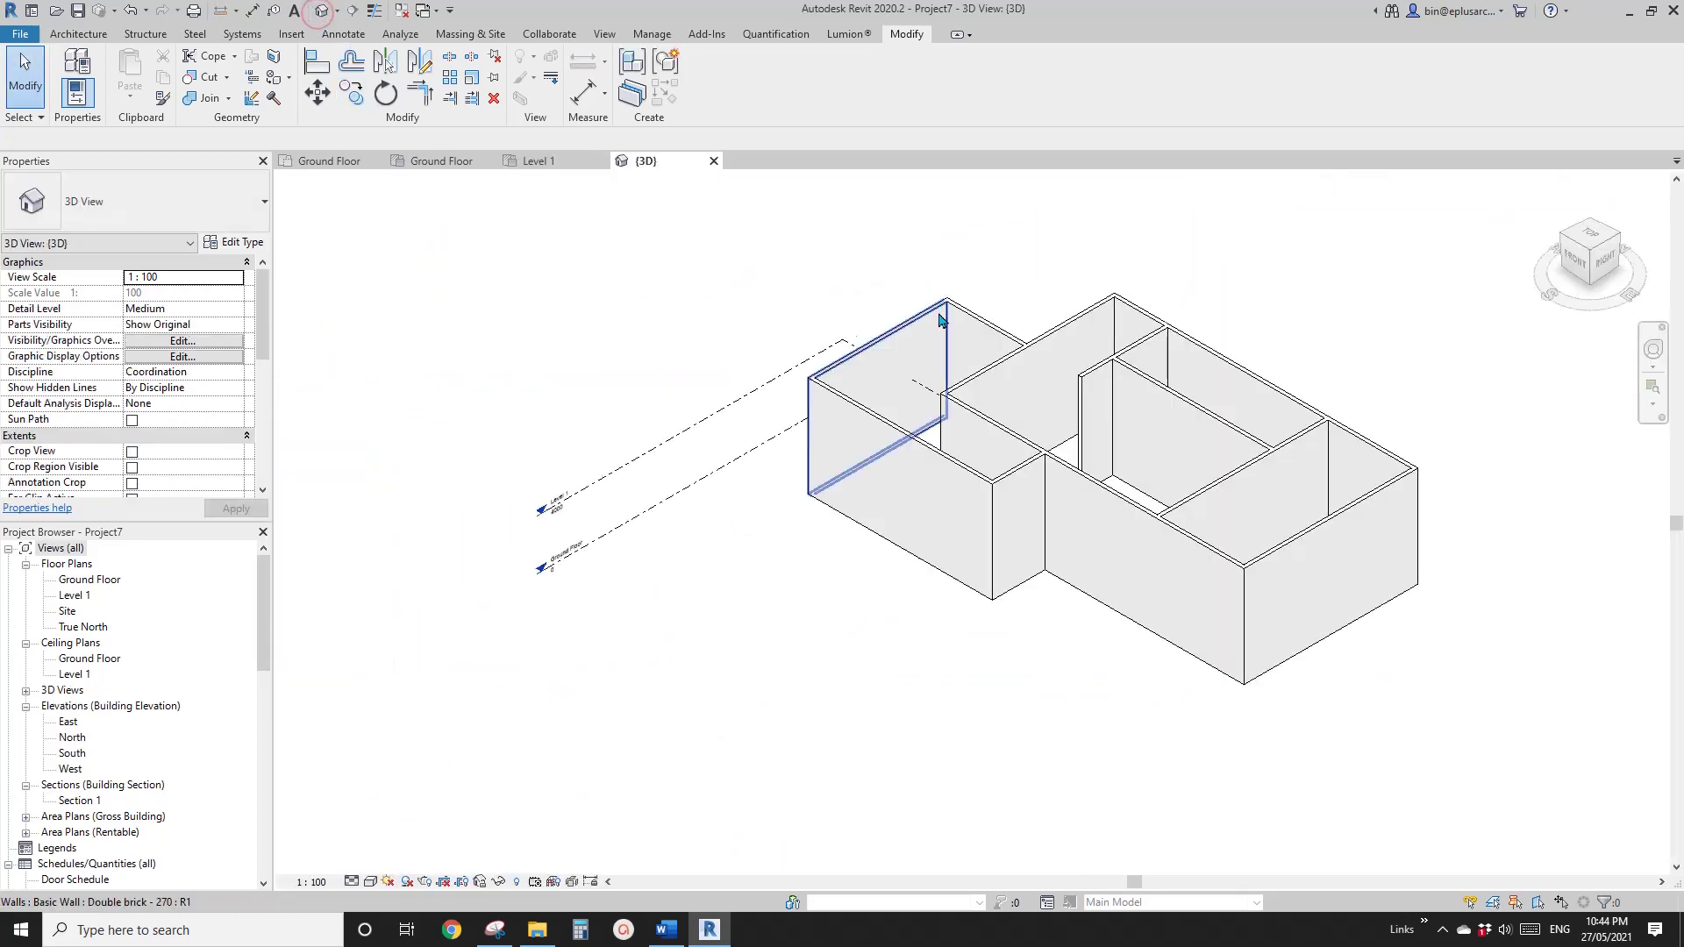
{"action": "mouse_move", "coordinate": [263, 614]}
{"action": "left_mouse_down"}
{"action": "mouse_move", "coordinate": [272, 767]}
{"action": "mouse_move", "coordinate": [275, 628]}
{"action": "left_mouse_up"}
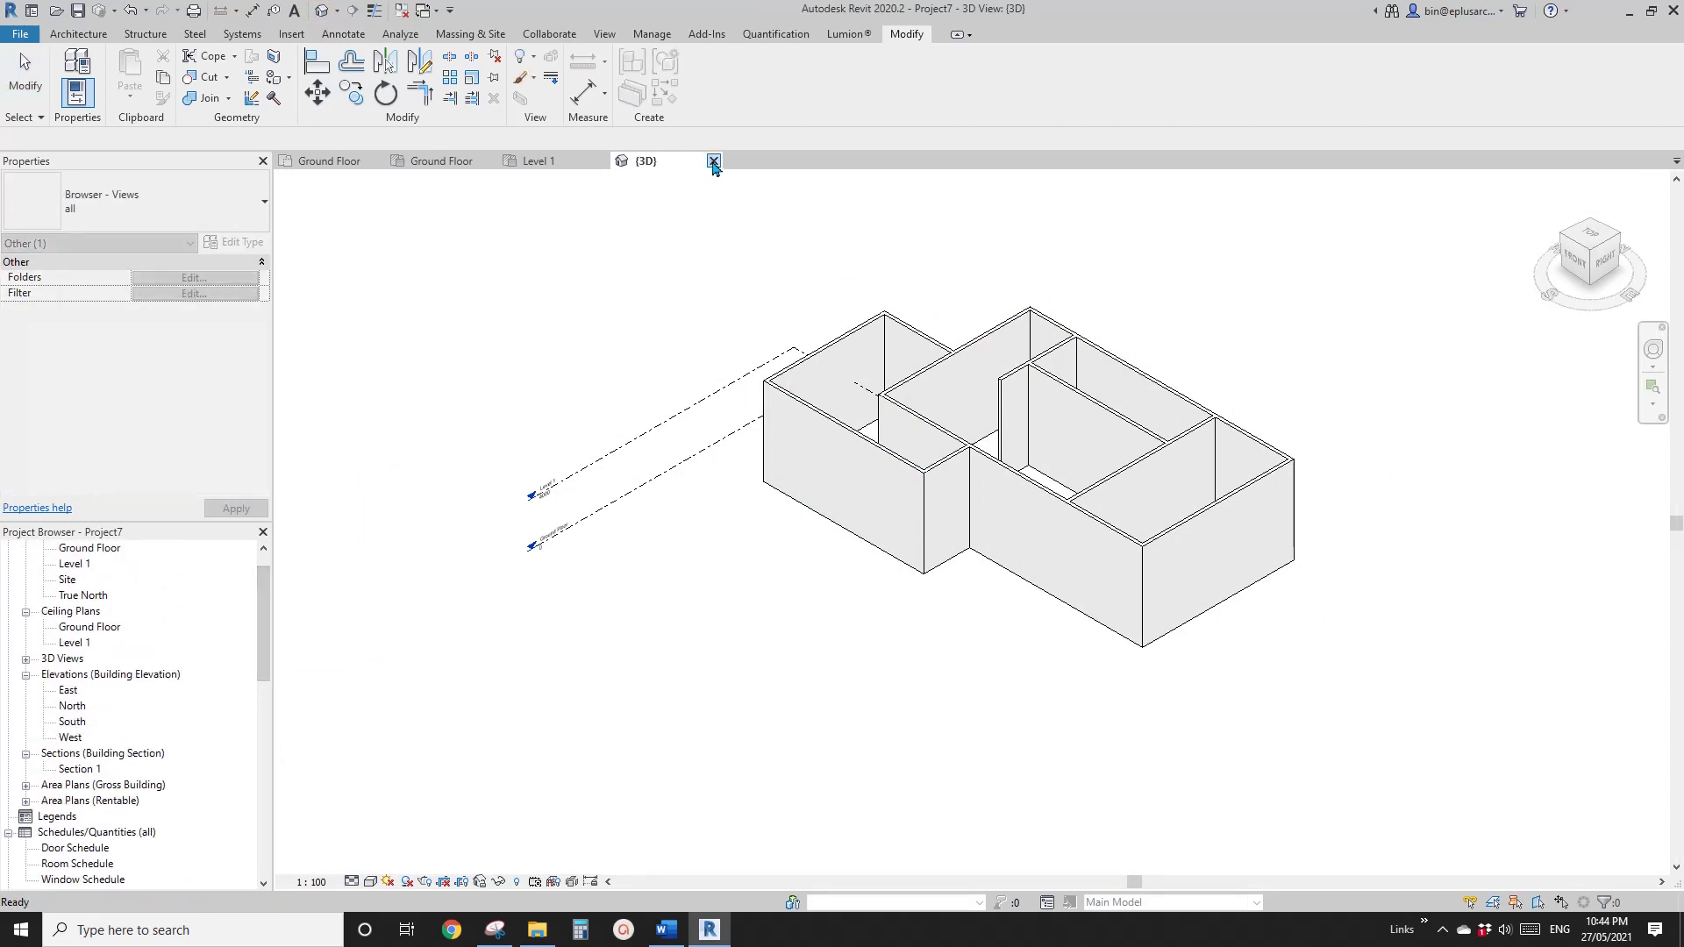
{"action": "left_click", "coordinate": [713, 164]}
{"action": "middle_click_drag", "start_coordinate": [845, 372], "coordinate": [891, 474]}
{"action": "middle_click_drag", "start_coordinate": [691, 304], "coordinate": [703, 281]}
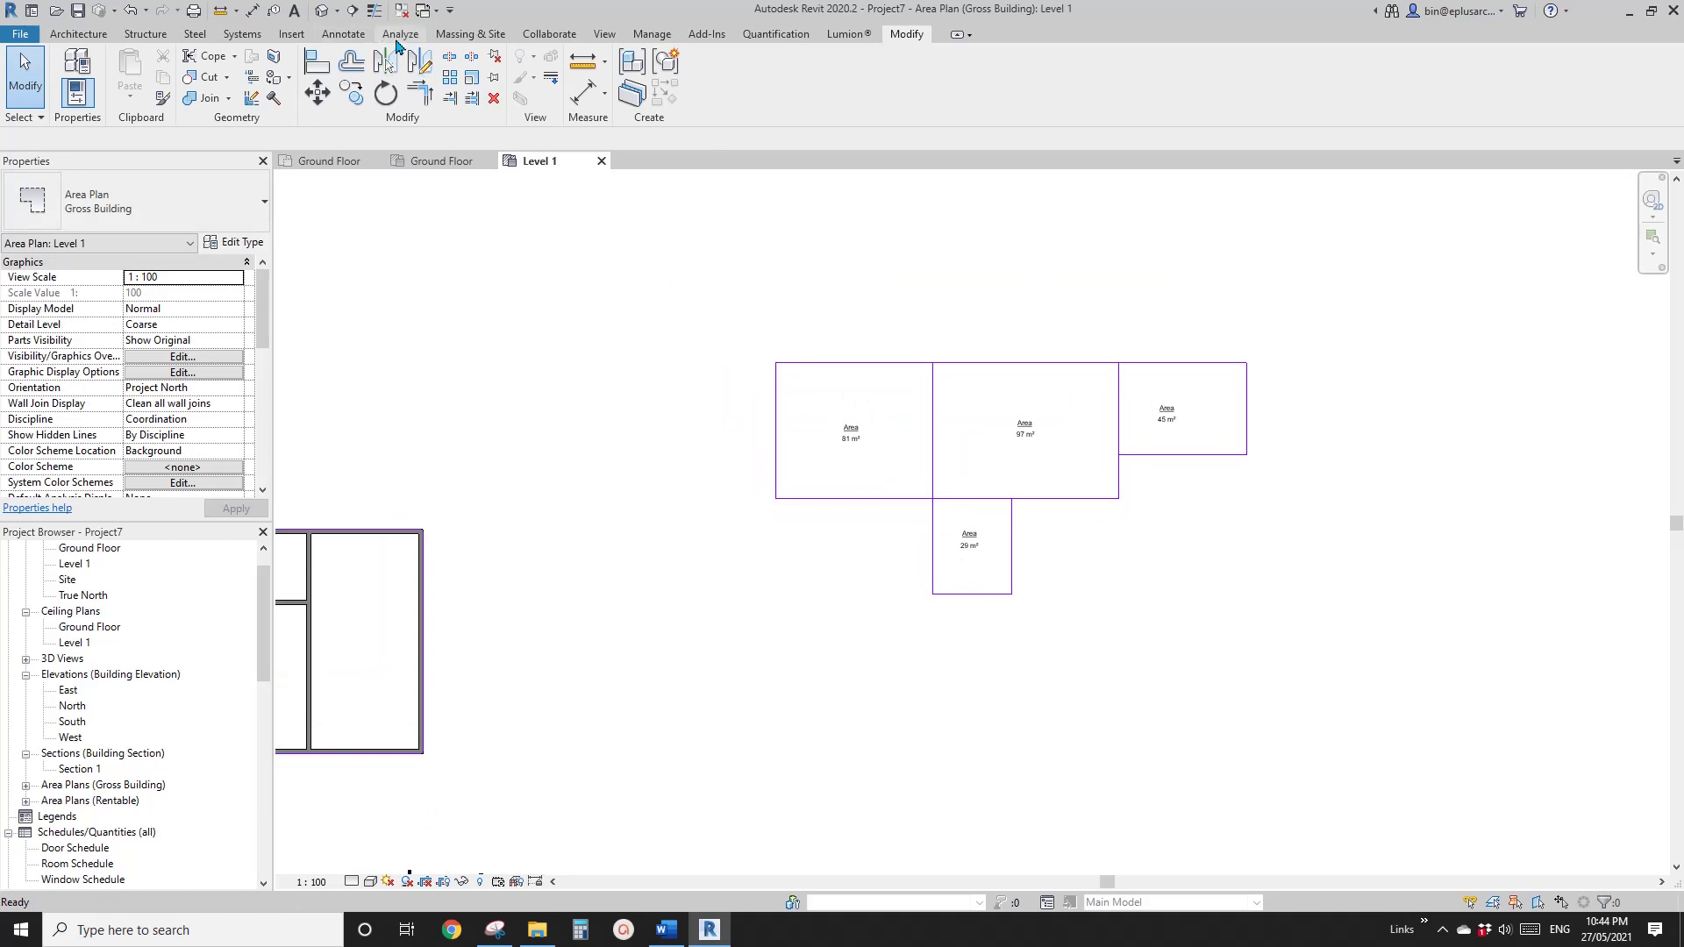
{"action": "left_click", "coordinate": [399, 35]}
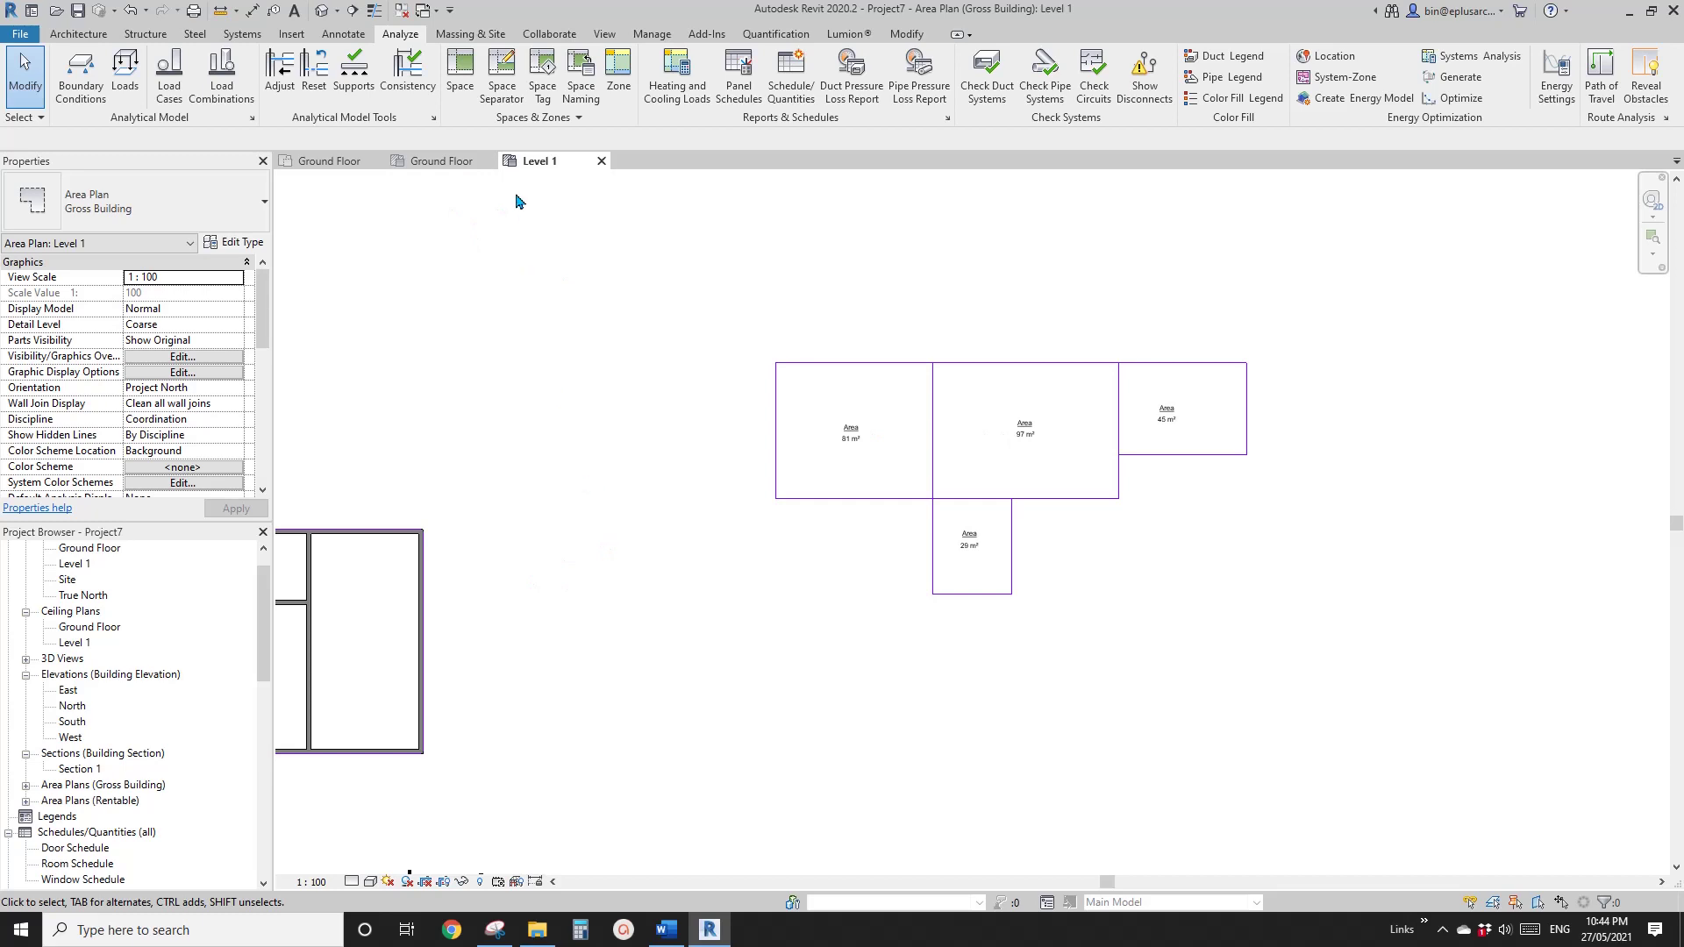
{"action": "middle_click_drag", "start_coordinate": [581, 328], "coordinate": [703, 339]}
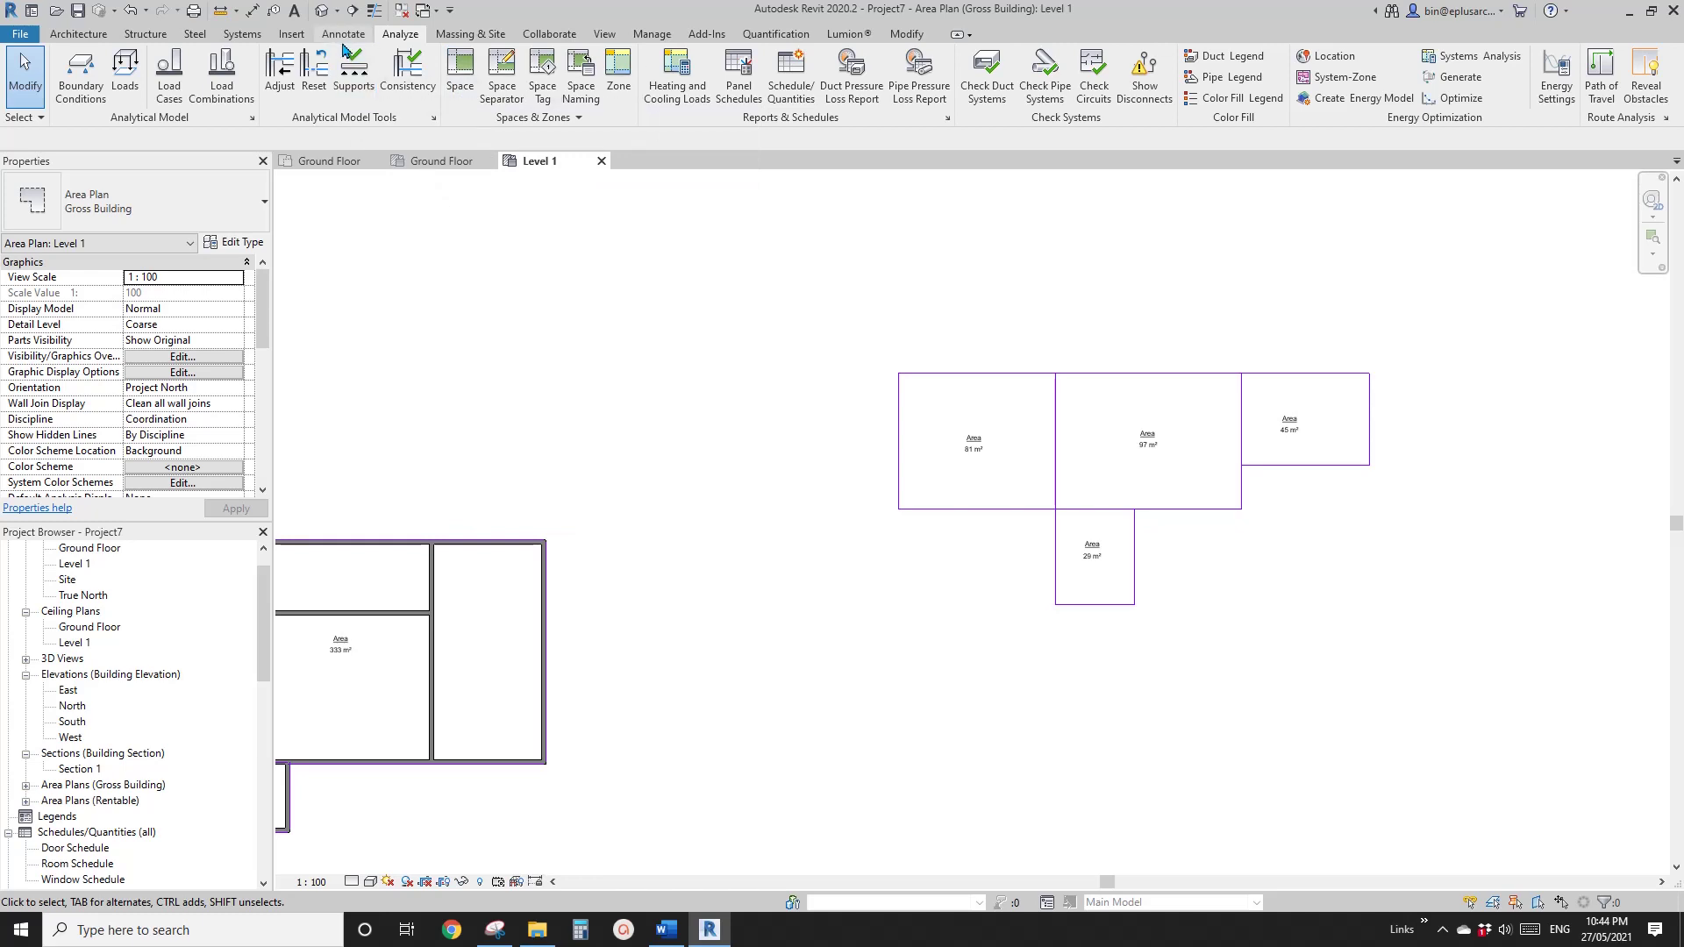
{"action": "left_click", "coordinate": [147, 34]}
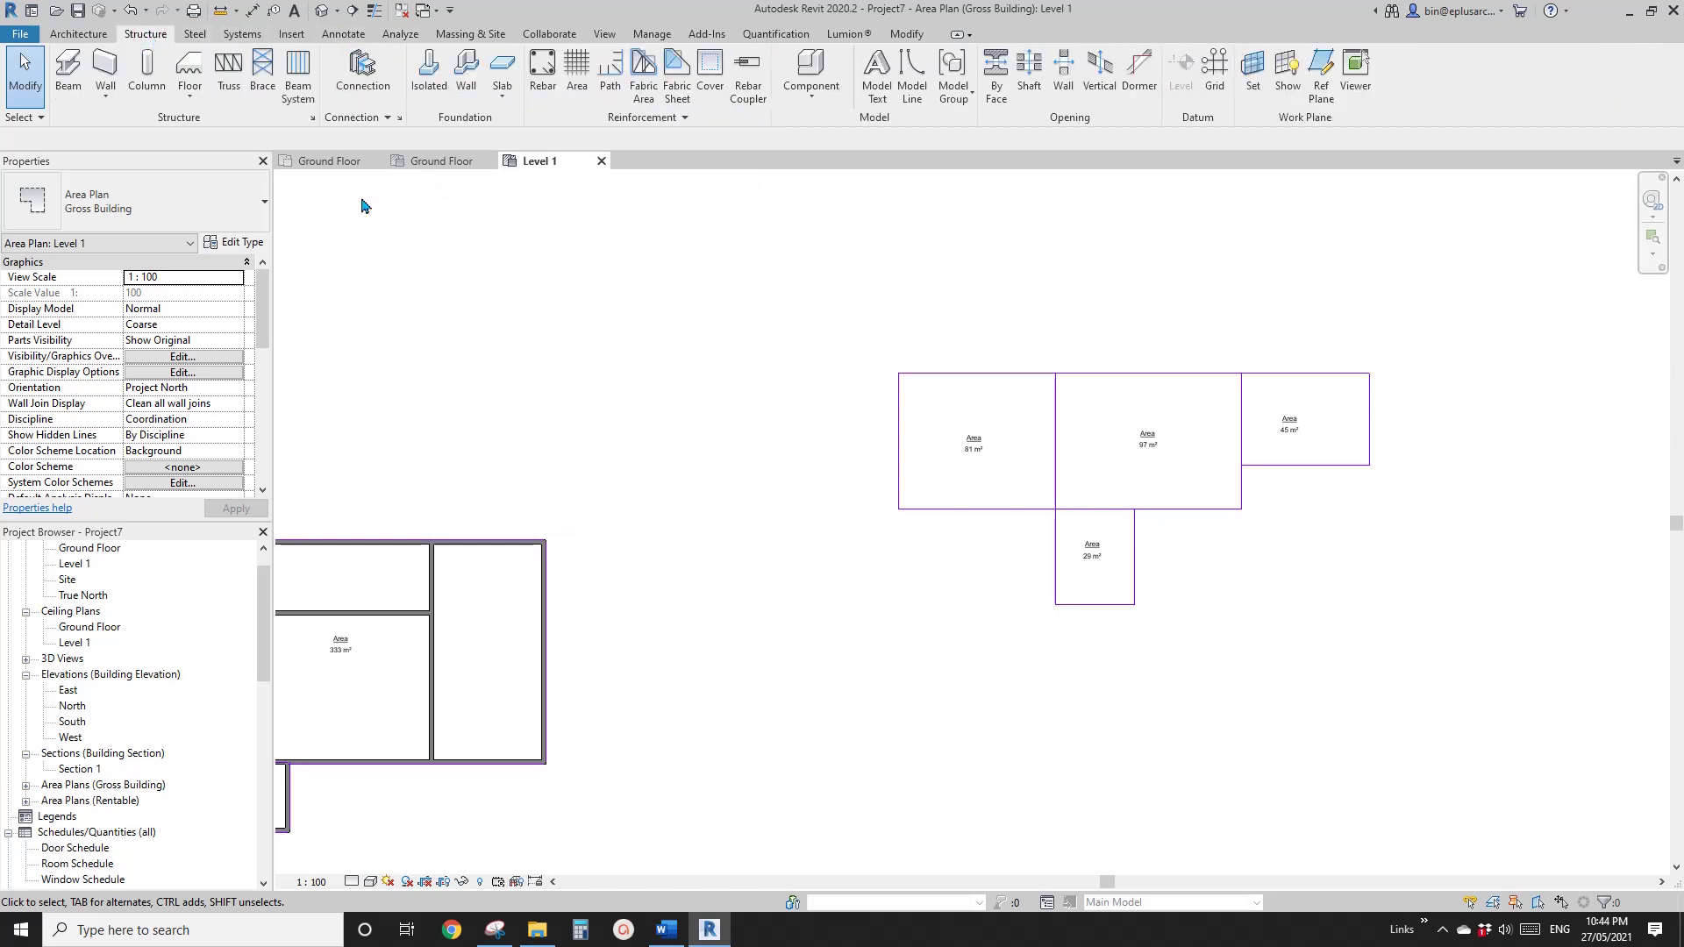
{"action": "middle_click_drag", "start_coordinate": [712, 300], "coordinate": [739, 276]}
{"action": "middle_click_drag", "start_coordinate": [845, 391], "coordinate": [939, 379]}
{"action": "middle_click_drag", "start_coordinate": [1020, 417], "coordinate": [948, 432]}
{"action": "scroll", "coordinate": [984, 441], "scroll_direction": "down", "scroll_amount": 2}
{"action": "middle_click_drag", "start_coordinate": [1058, 487], "coordinate": [1186, 478]}
{"action": "scroll", "coordinate": [720, 568], "scroll_direction": "up", "scroll_amount": 1}
{"action": "middle_click_drag", "start_coordinate": [553, 609], "coordinate": [741, 606]}
{"action": "mouse_move", "coordinate": [266, 659]}
{"action": "left_mouse_down"}
{"action": "mouse_move", "coordinate": [267, 841]}
{"action": "mouse_move", "coordinate": [279, 637]}
{"action": "left_mouse_up"}
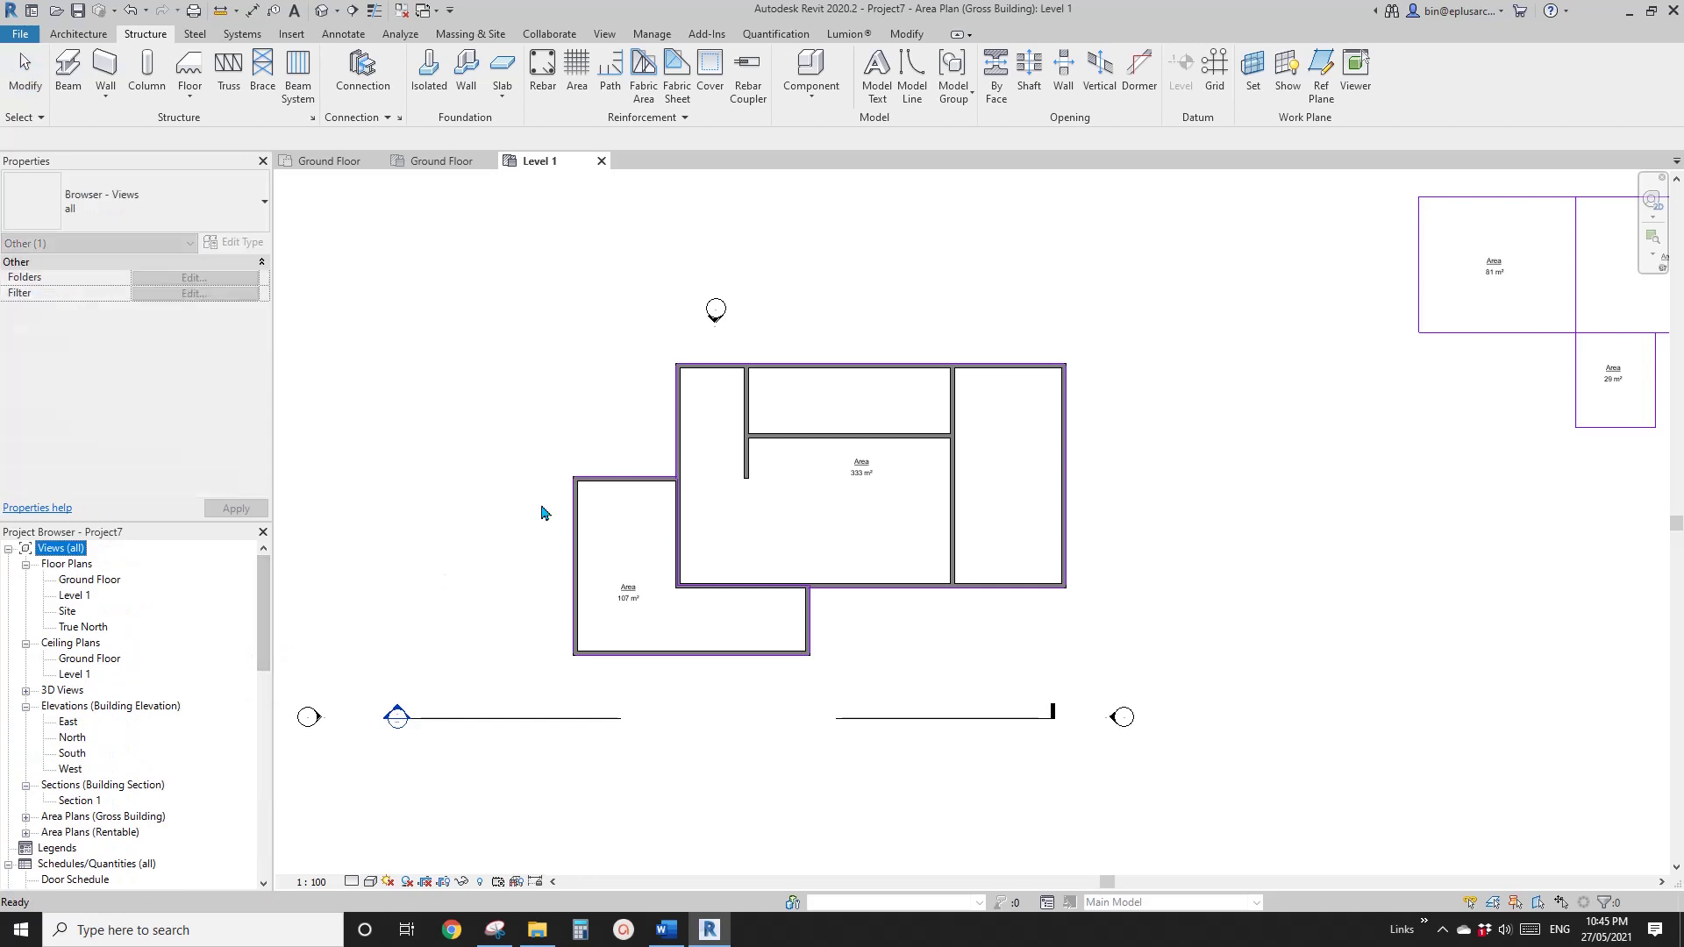
- Turn on the Interior Fill and Reference subcategories of Areas in the Level 1 Gross Building area plan's visibility overrides
{"action": "left_click", "coordinate": [645, 488]}
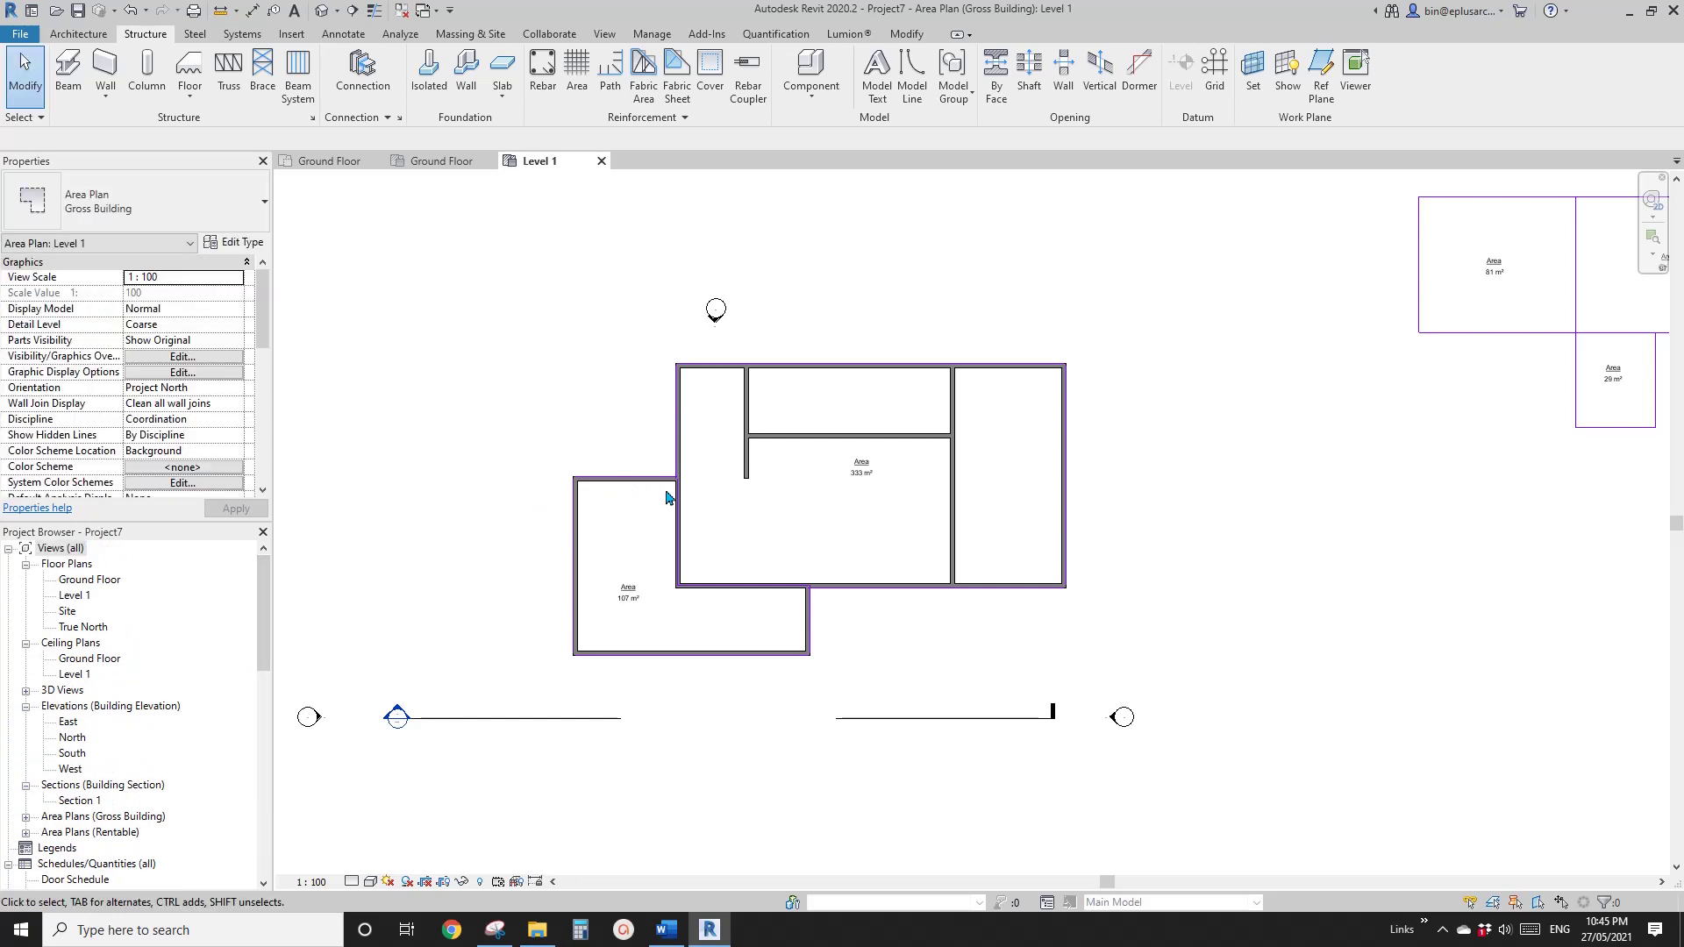
{"action": "middle_click_drag", "start_coordinate": [762, 488], "coordinate": [760, 495]}
{"action": "scroll", "coordinate": [846, 495], "scroll_direction": "up", "scroll_amount": 2}
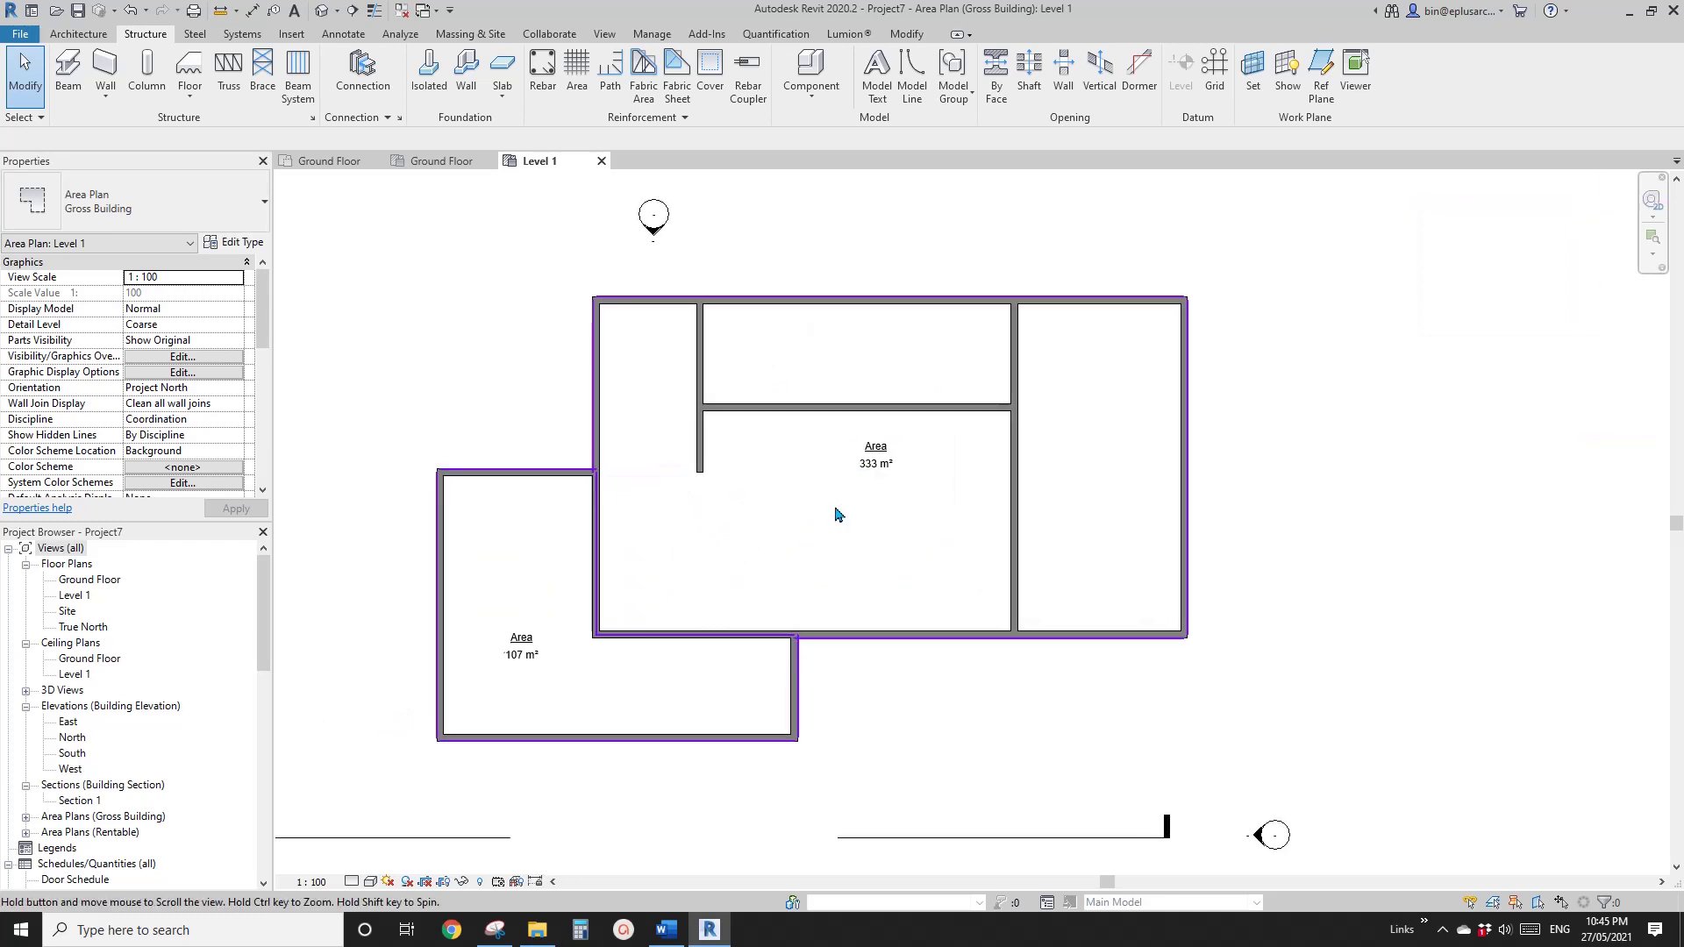
{"action": "key", "text": "v"}
{"action": "key", "text": "v"}
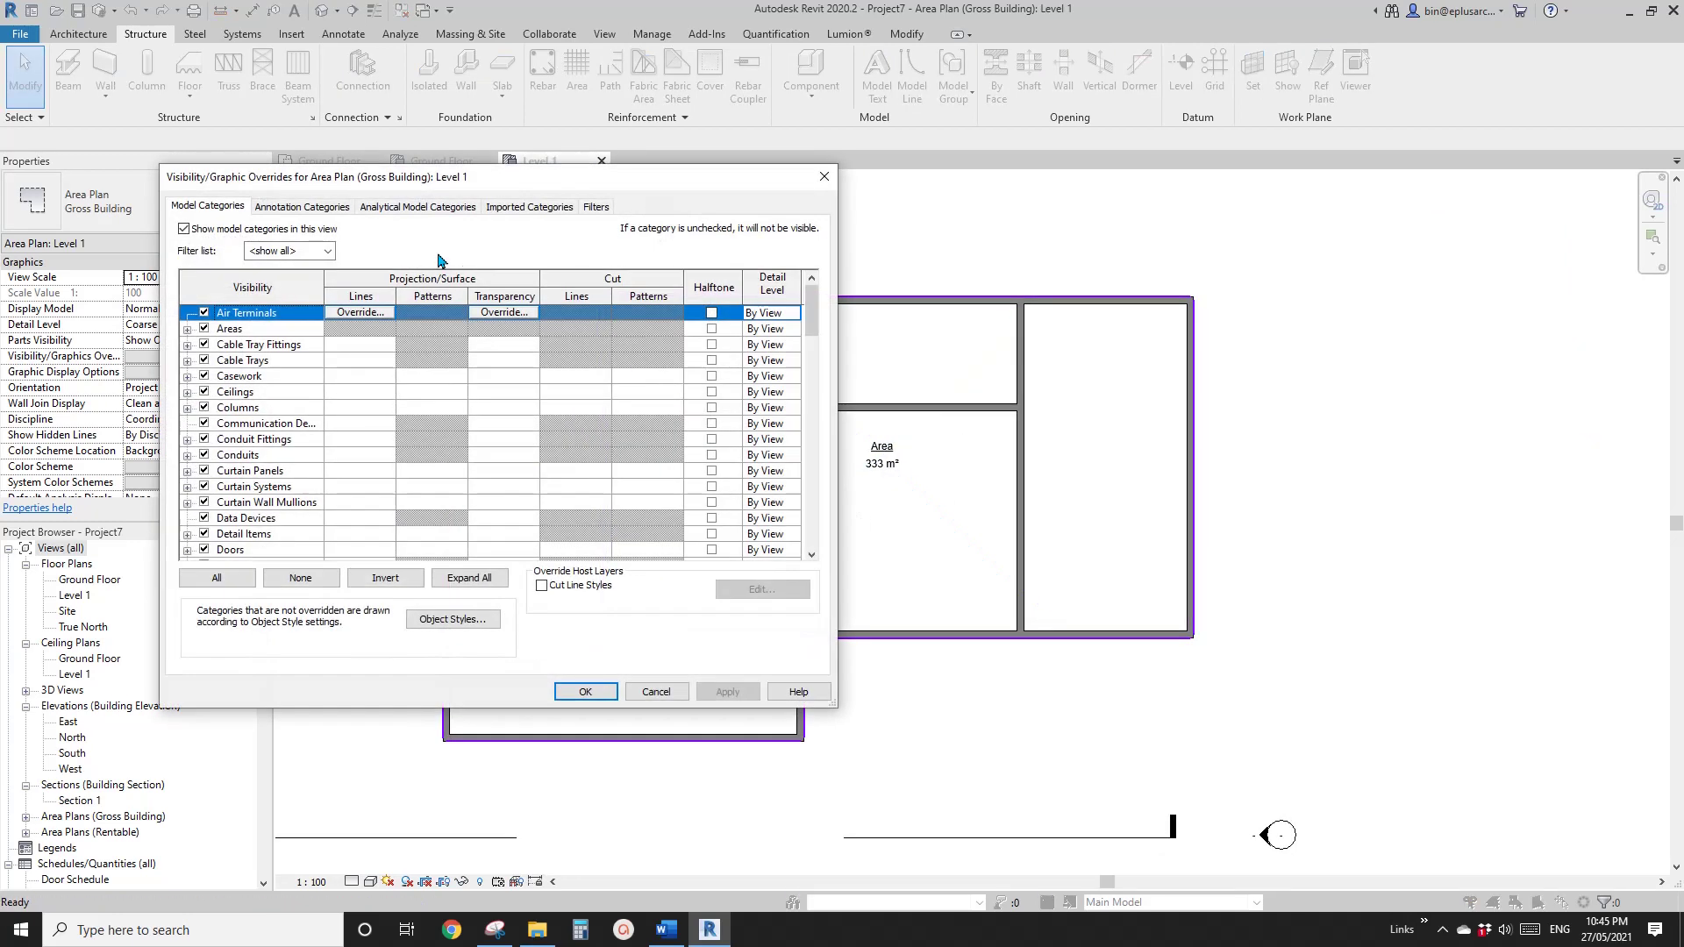
{"action": "left_click", "coordinate": [246, 377]}
{"action": "key", "text": "r"}
{"action": "scroll", "coordinate": [277, 460], "scroll_direction": "down", "scroll_amount": 1}
{"action": "key", "text": "Home"}
{"action": "left_click", "coordinate": [187, 329]}
{"action": "left_click", "coordinate": [254, 359]}
{"action": "left_click", "coordinate": [222, 375]}
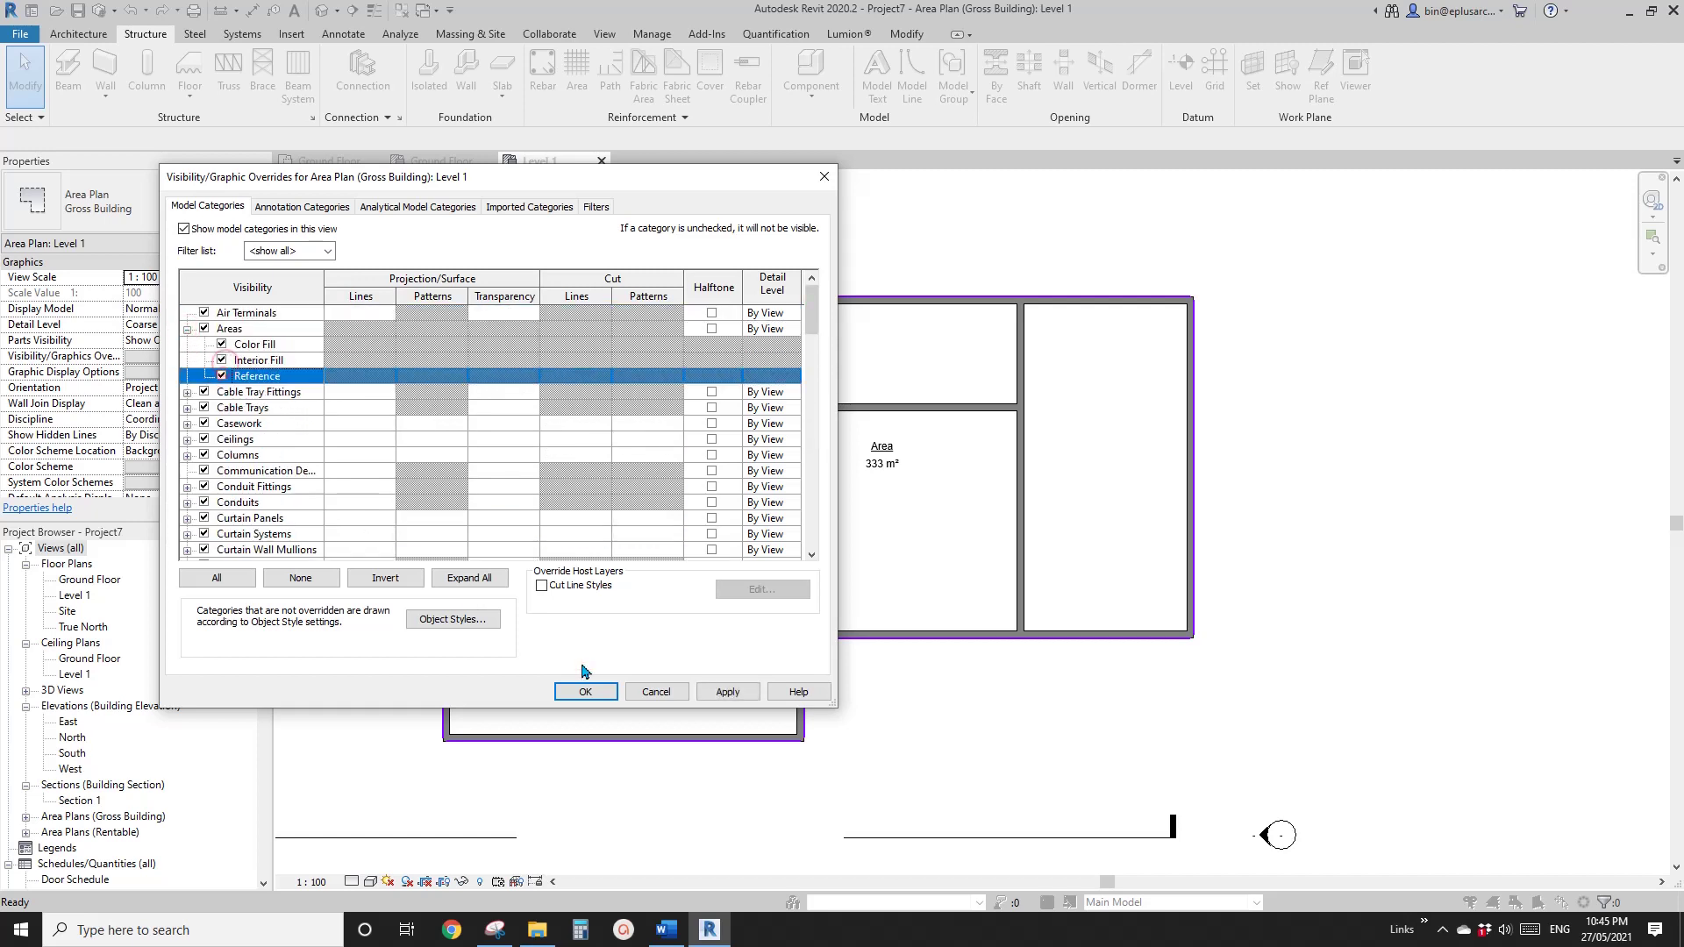
{"action": "left_click", "coordinate": [602, 691]}
{"action": "scroll", "coordinate": [903, 493], "scroll_direction": "down", "scroll_amount": 1}
{"action": "middle_click_drag", "start_coordinate": [1103, 550], "coordinate": [996, 573]}
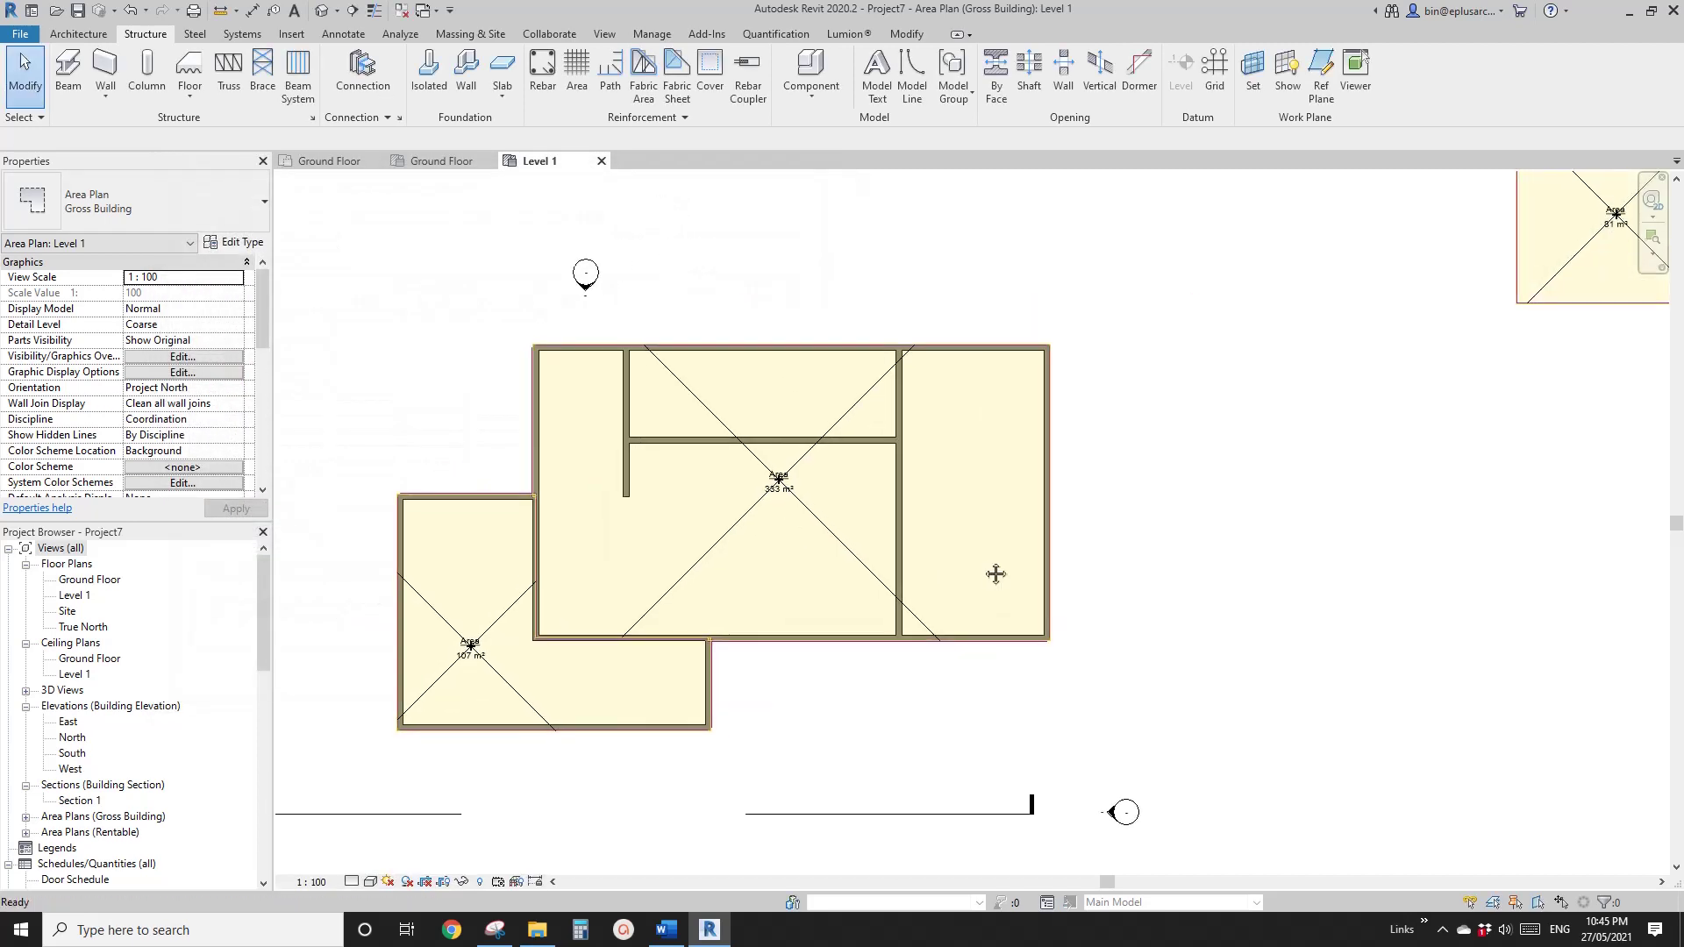
- Create a new building component schedule for the Areas (Gross Building) category
{"action": "left_click", "coordinate": [605, 33]}
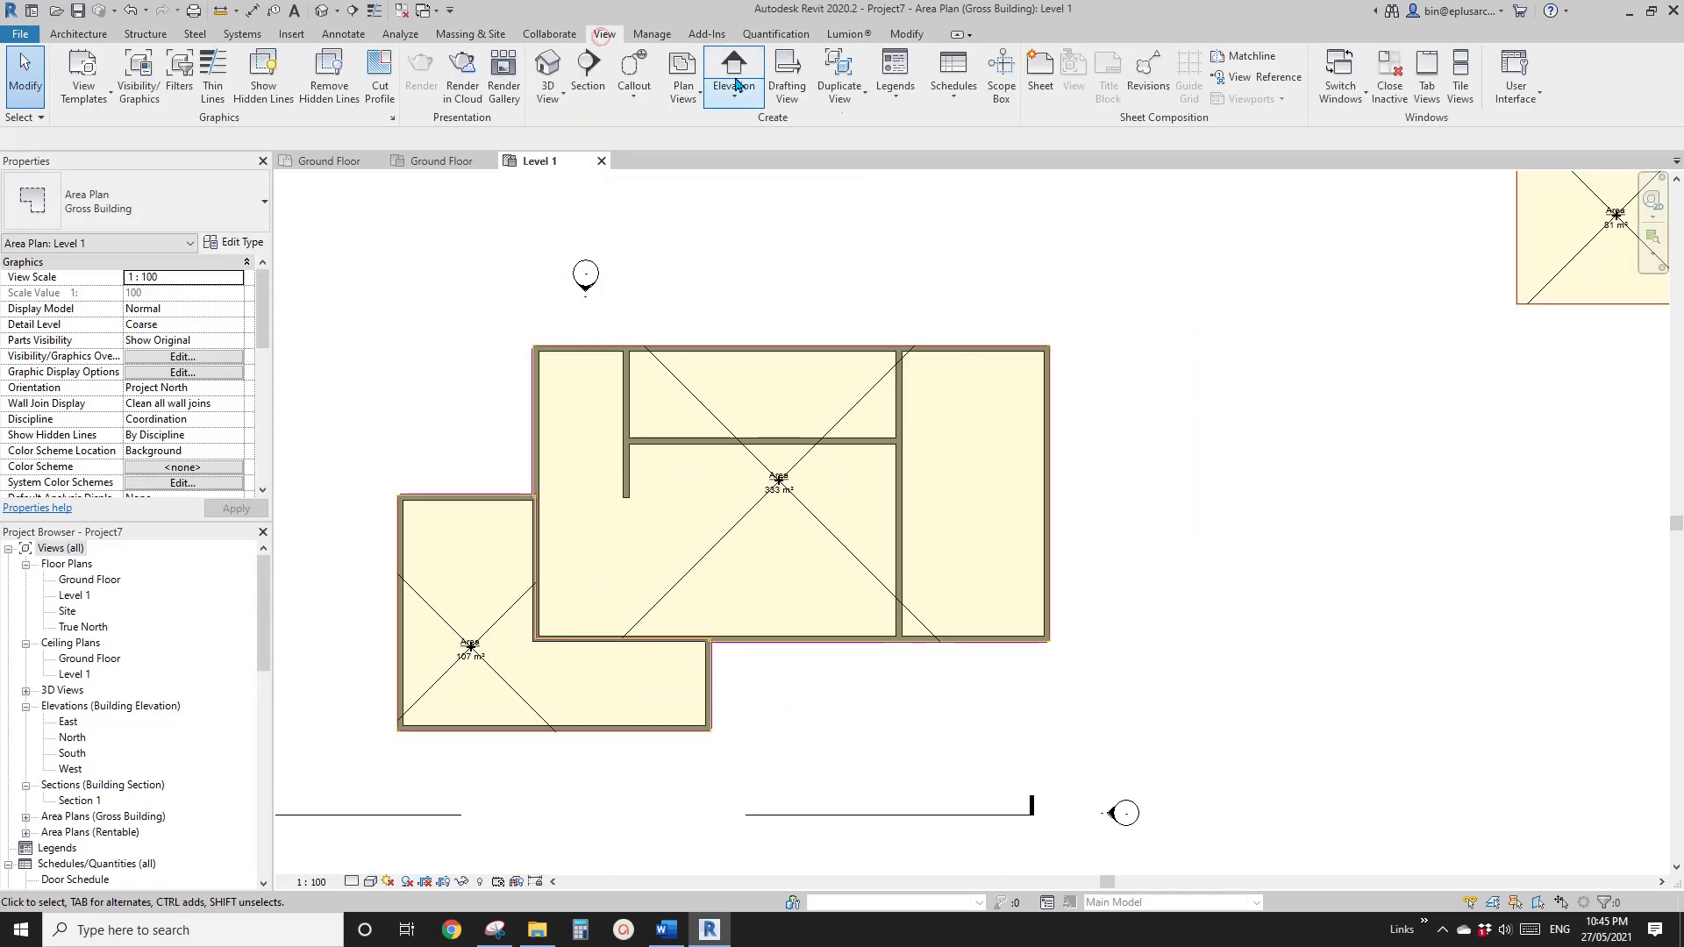
{"action": "left_click", "coordinate": [950, 107]}
{"action": "left_click", "coordinate": [986, 167]}
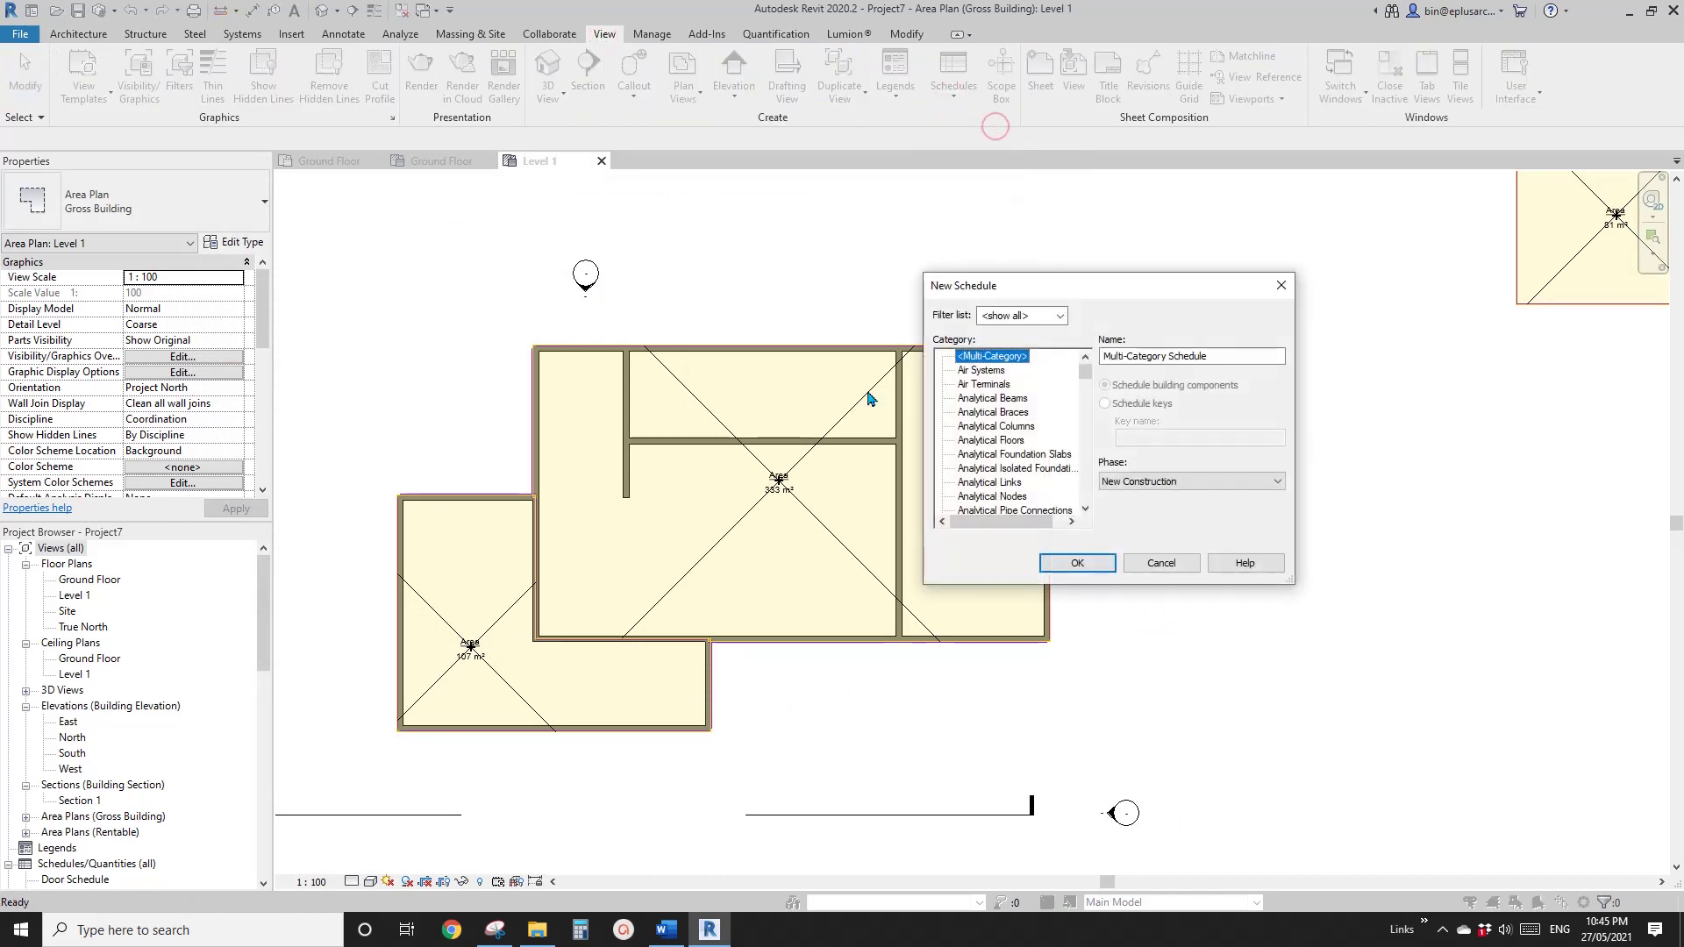
{"action": "left_click", "coordinate": [1085, 402]}
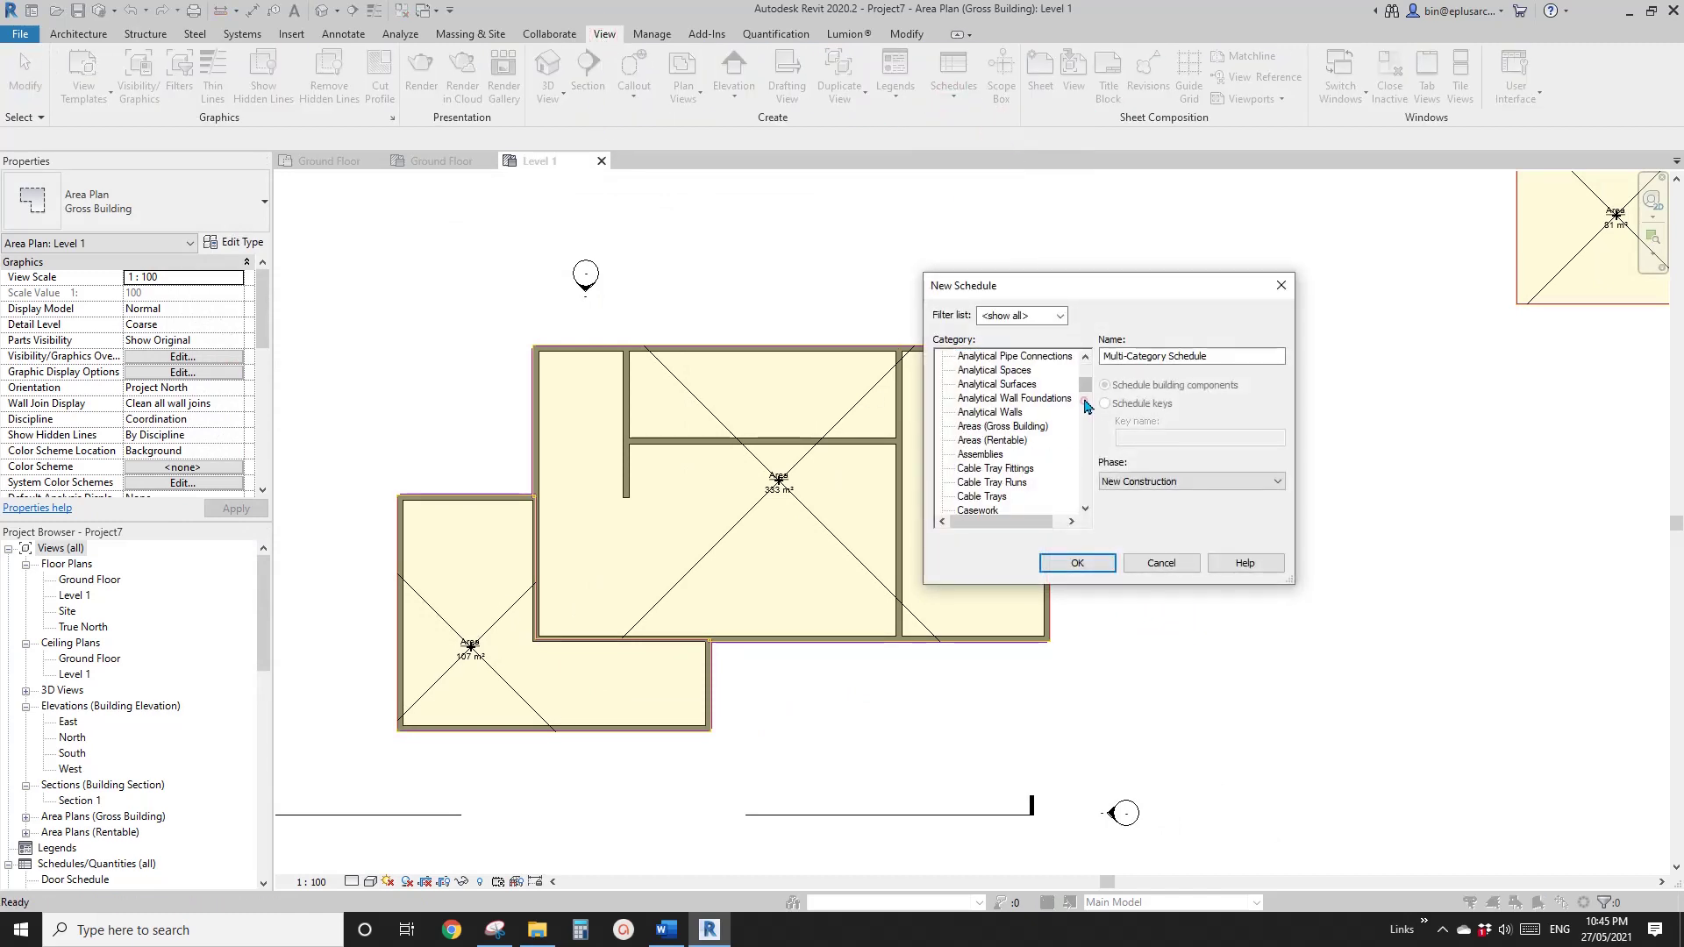
{"action": "left_click", "coordinate": [990, 427]}
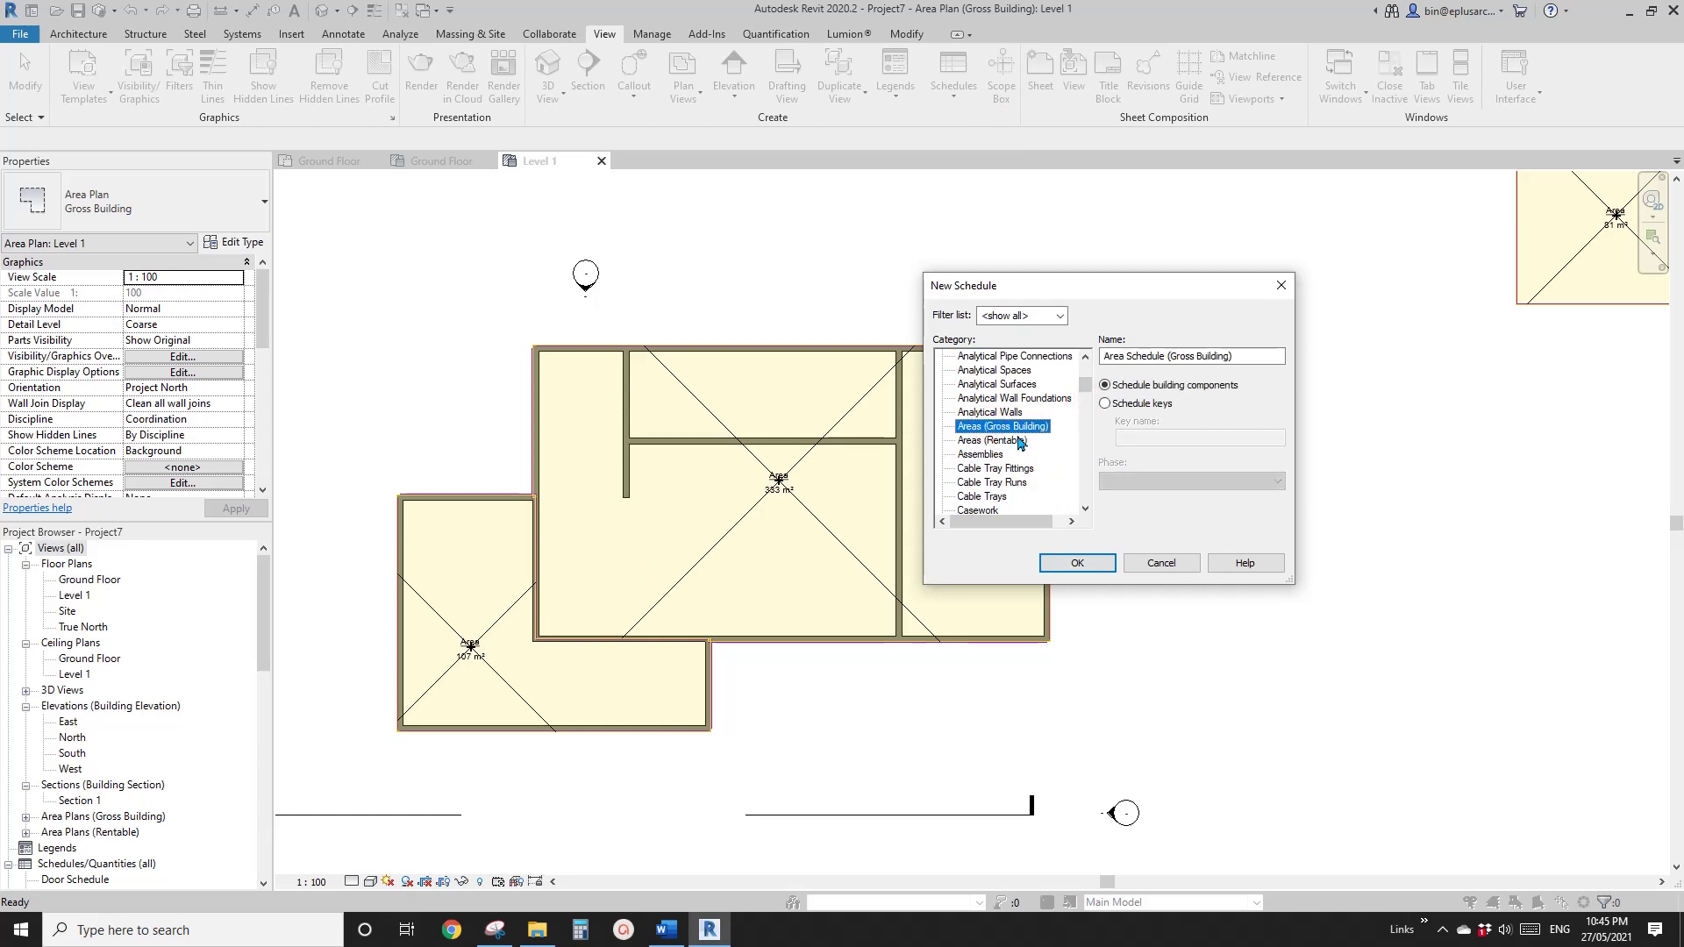
{"action": "left_click", "coordinate": [1077, 563]}
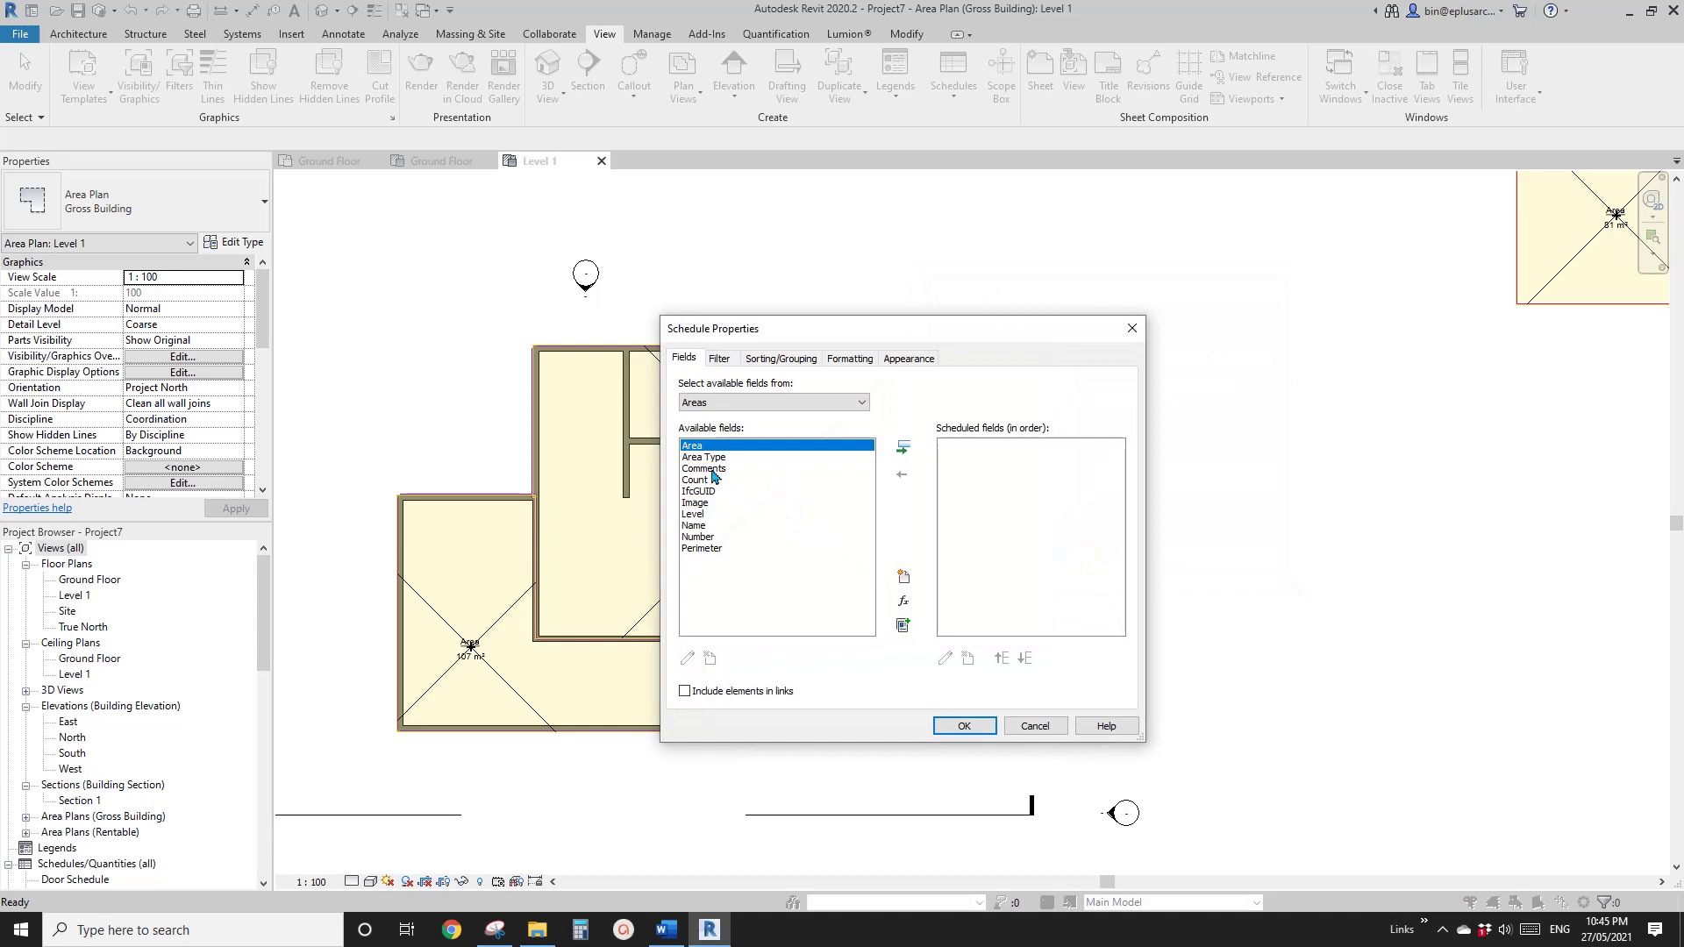
- Add the Name and Area fields to the Gross Building area schedule, generate it, and close the schedule view
{"action": "left_click", "coordinate": [707, 529]}
{"action": "left_click", "coordinate": [902, 449]}
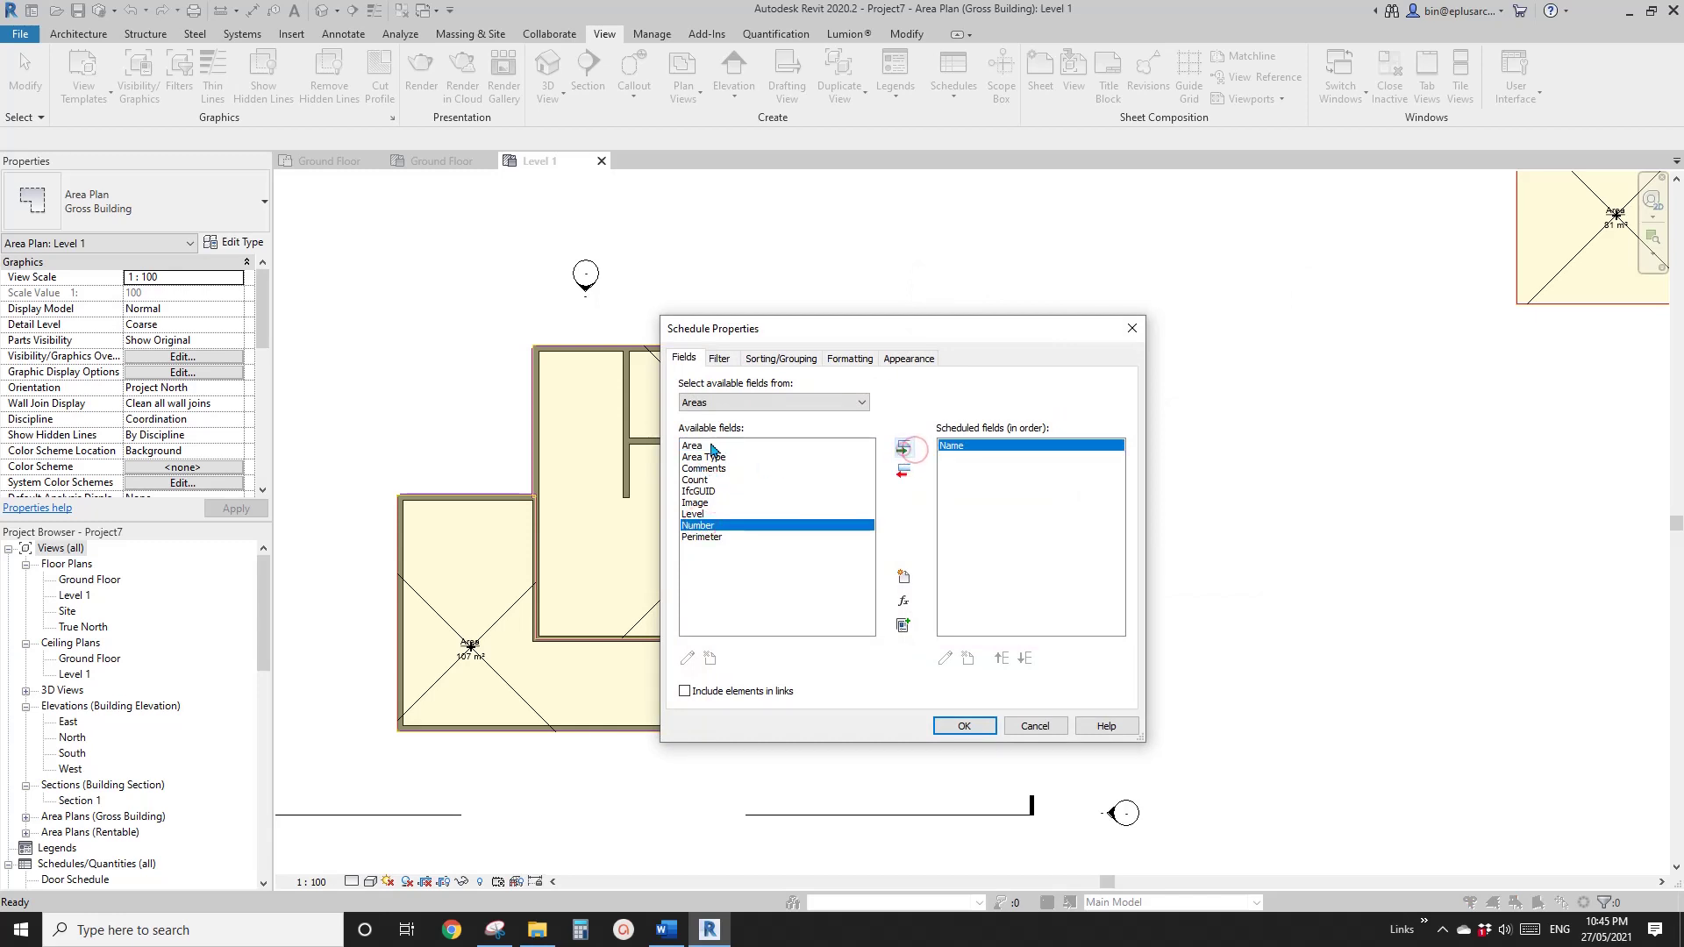
{"action": "left_click", "coordinate": [902, 448]}
{"action": "left_click", "coordinate": [965, 725]}
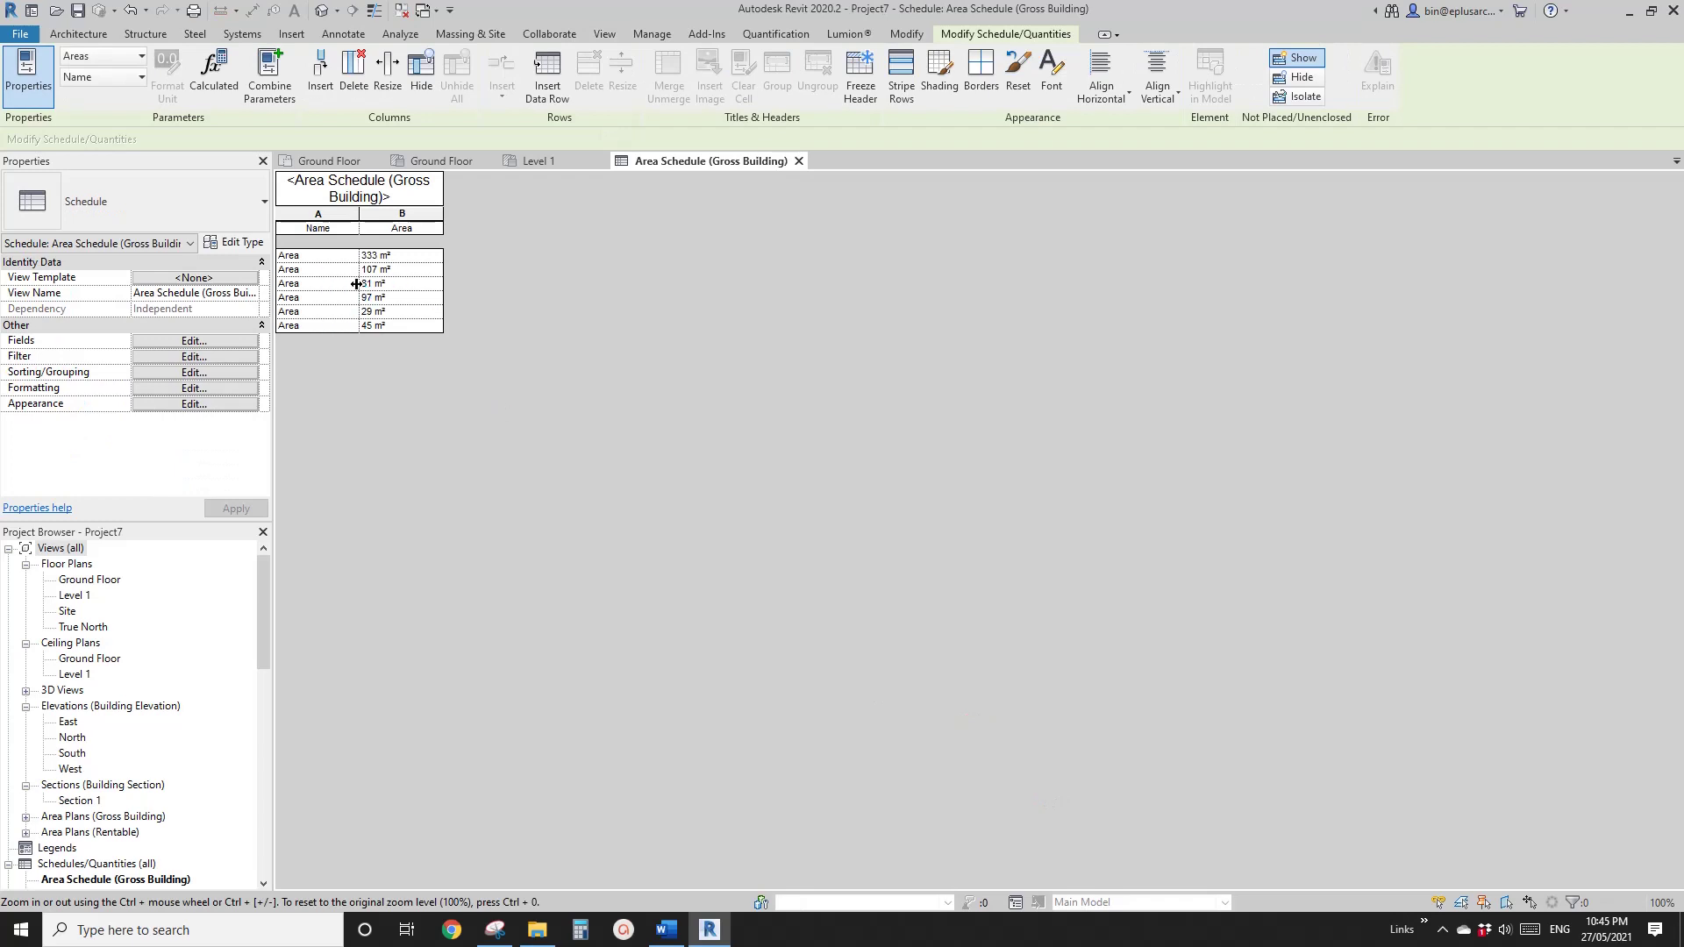
{"action": "left_click", "coordinate": [799, 161]}
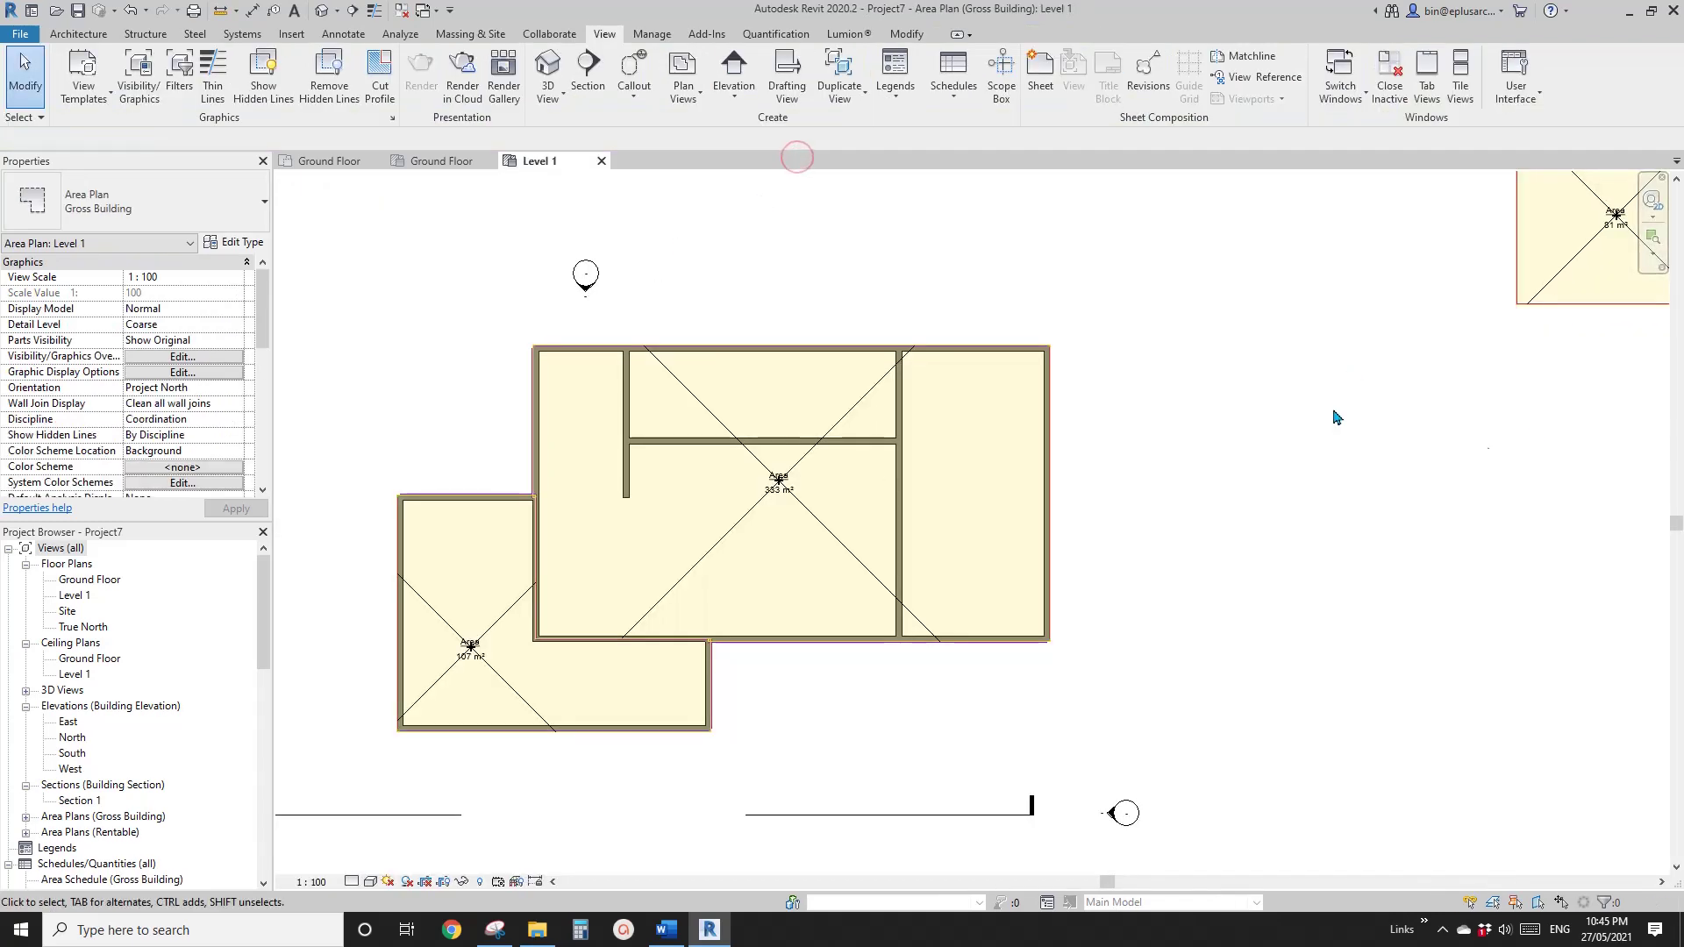
- Expand the Gross Building and Rentable area plan groups in the project browser and view the whole Level 1 area plan
{"action": "left_click", "coordinate": [64, 818]}
{"action": "left_click", "coordinate": [26, 817]}
{"action": "left_click", "coordinate": [26, 848]}
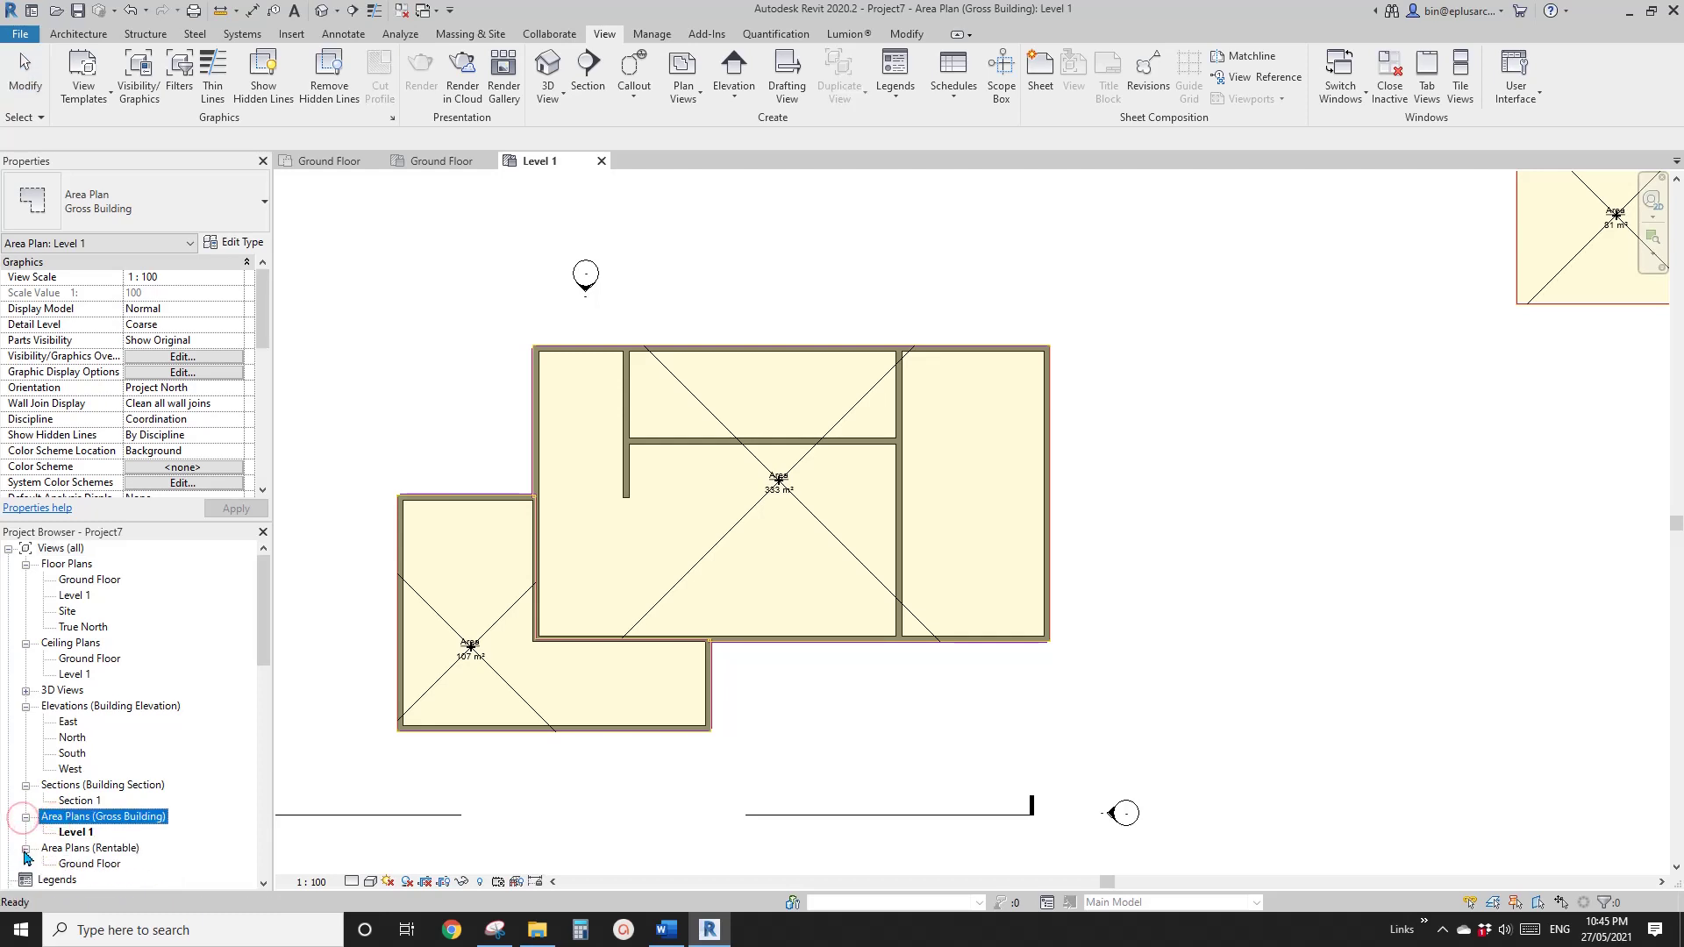
{"action": "scroll", "coordinate": [85, 844], "scroll_direction": "down", "scroll_amount": 1}
{"action": "left_click", "coordinate": [93, 783]}
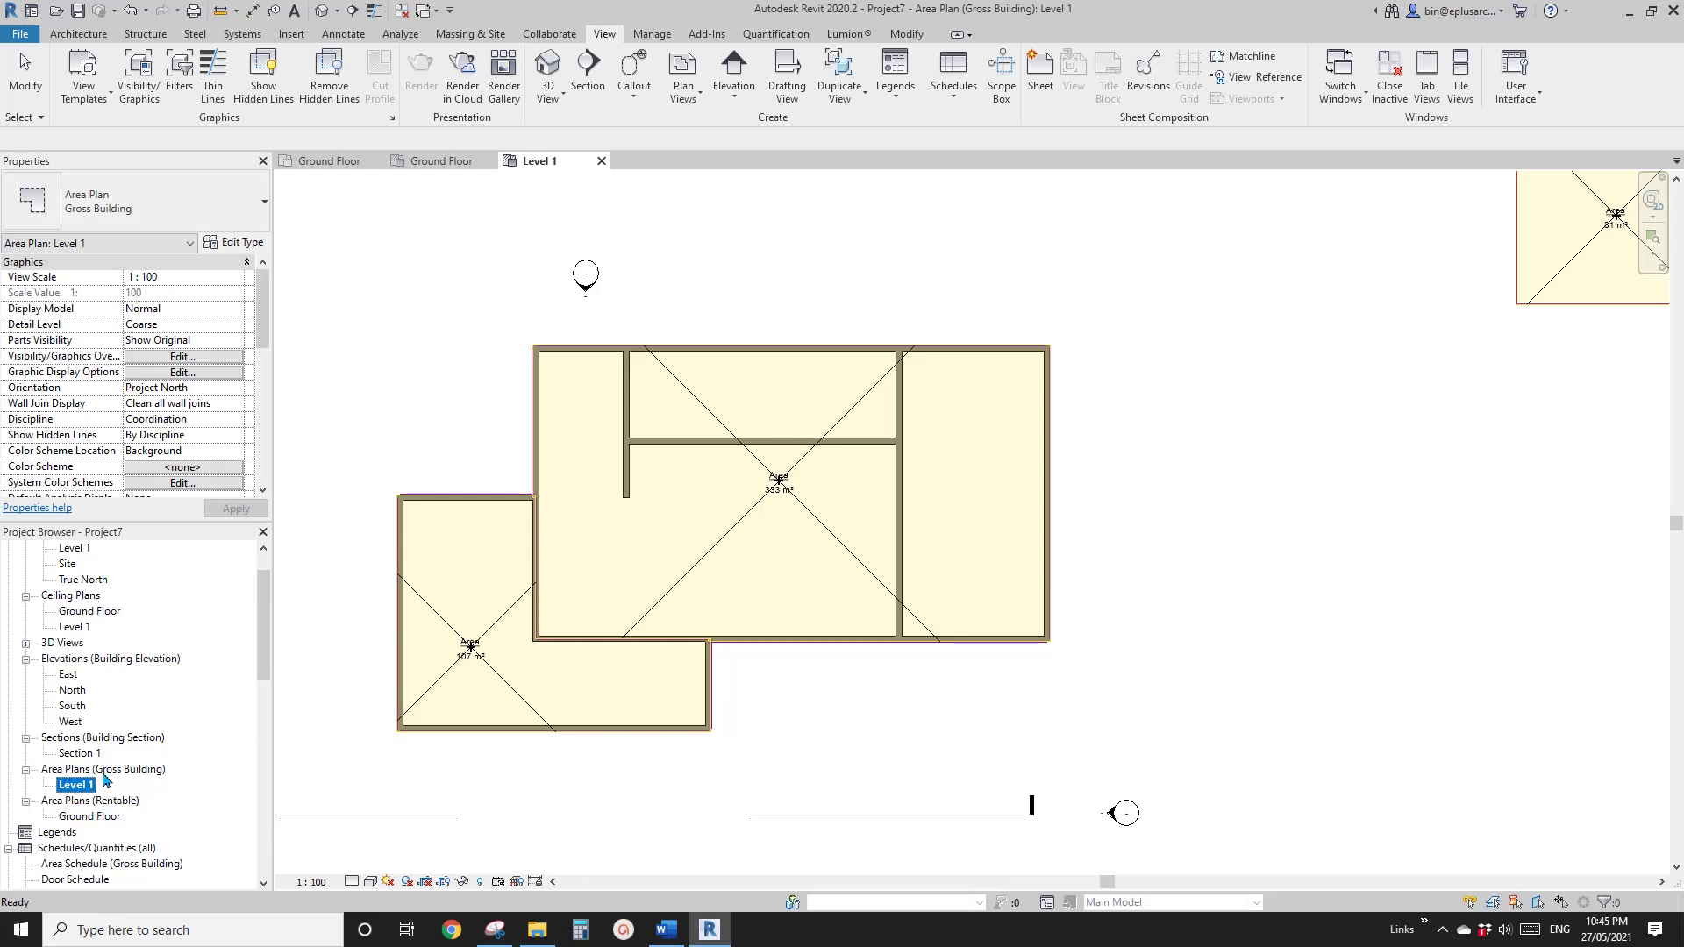
{"action": "double_click", "coordinate": [79, 786]}
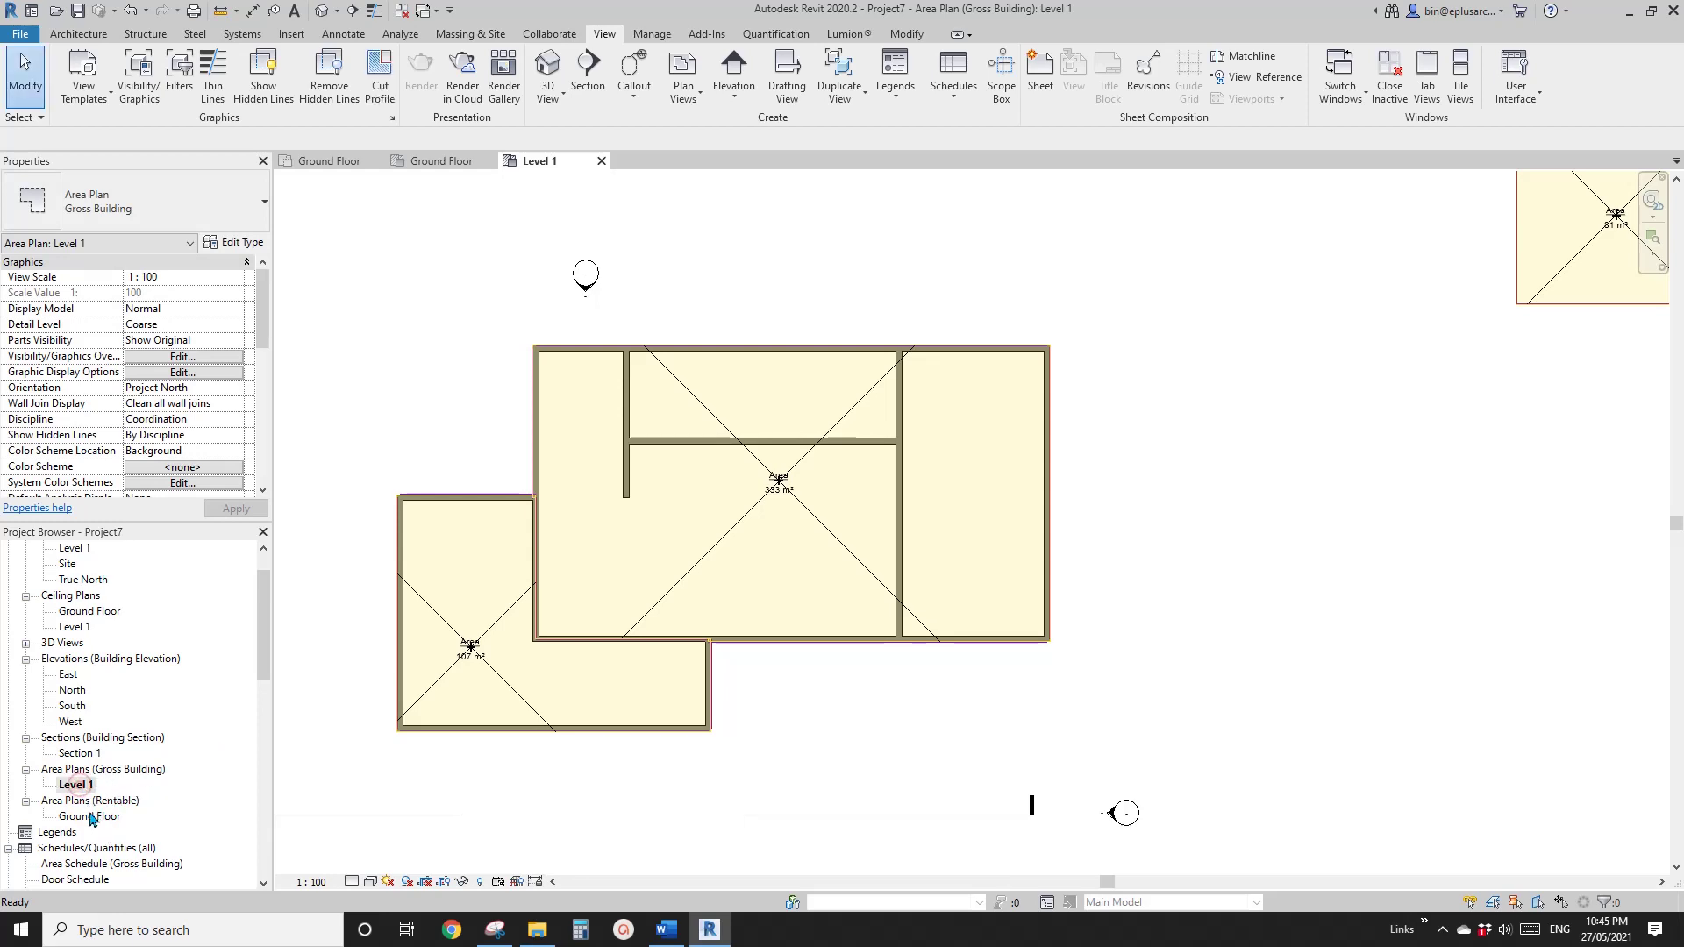
{"action": "scroll", "coordinate": [256, 723], "scroll_direction": "down", "scroll_amount": 1}
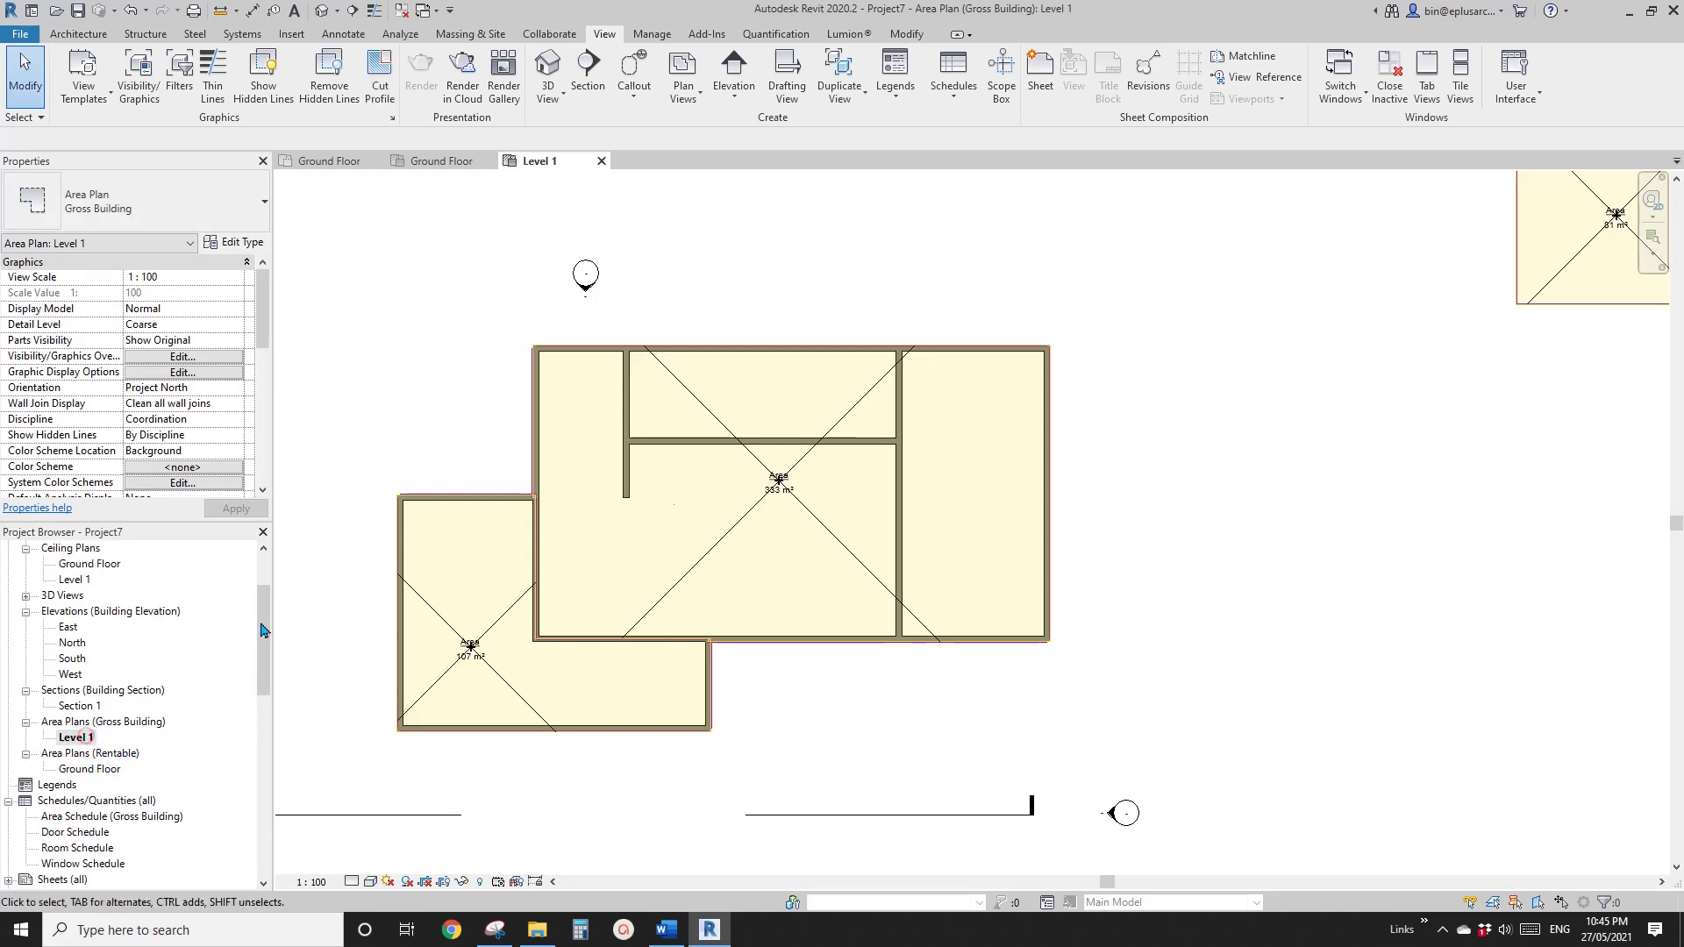
{"action": "scroll", "coordinate": [868, 526], "scroll_direction": "down", "scroll_amount": 2}
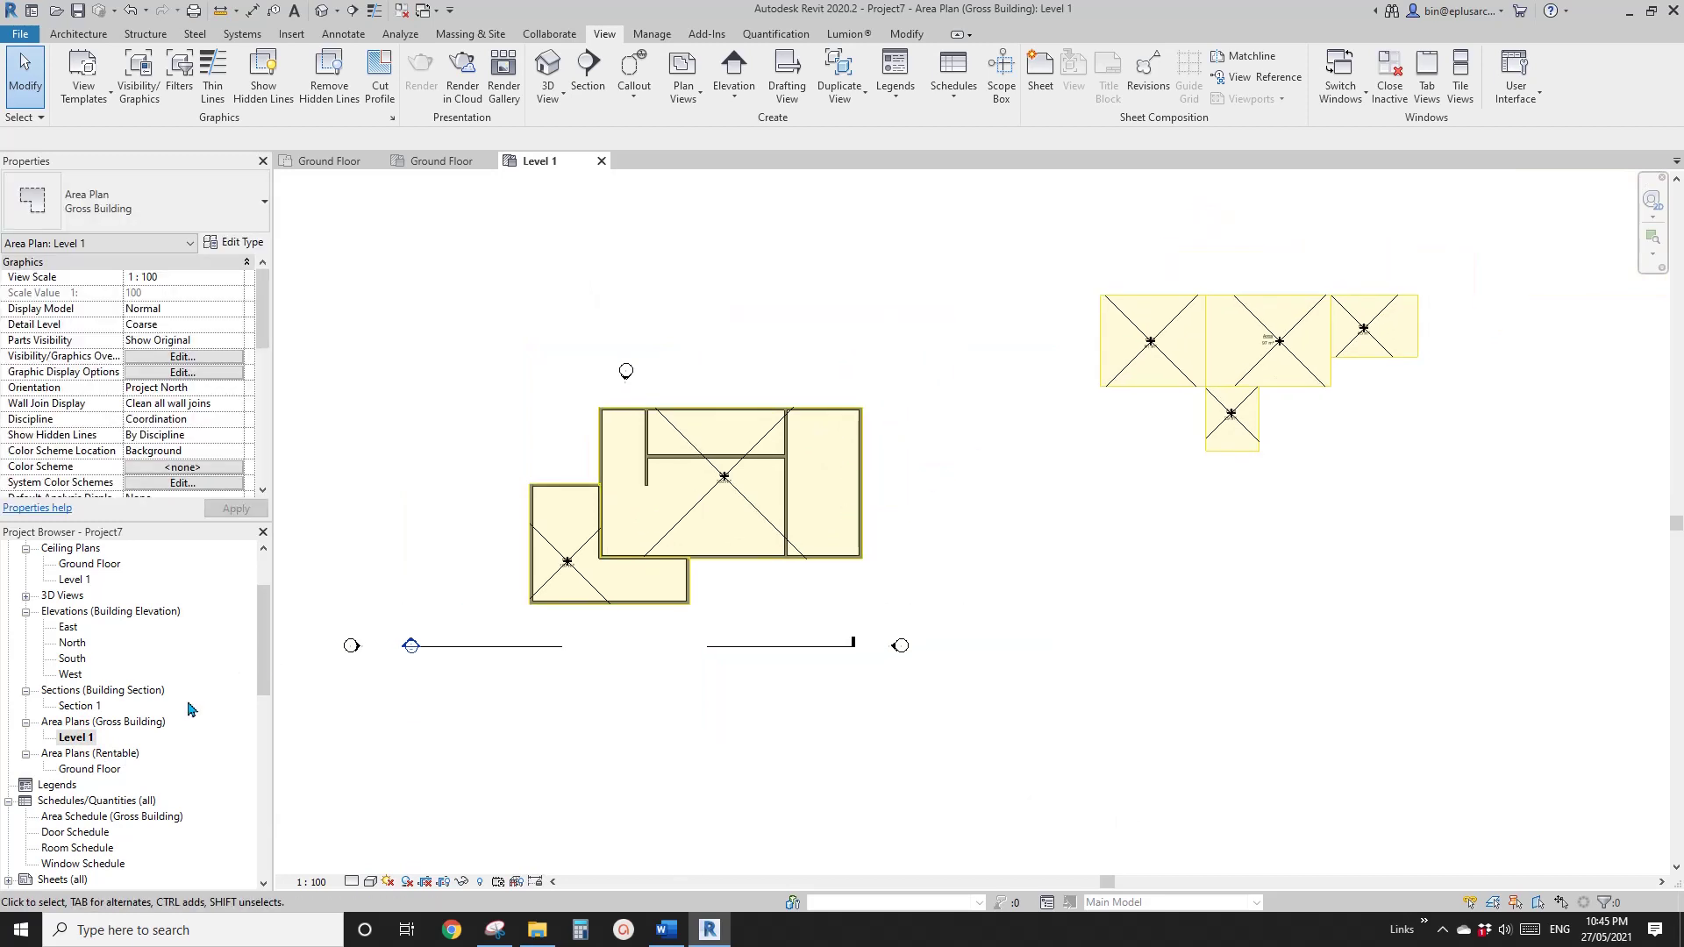
- Compare the Level 1 Gross Building area plan with the Ground Floor Rentable area plan, ending on the Rentable plan
{"action": "double_click", "coordinate": [82, 772]}
{"action": "middle_click_drag", "start_coordinate": [707, 526], "coordinate": [561, 614]}
{"action": "double_click", "coordinate": [76, 737]}
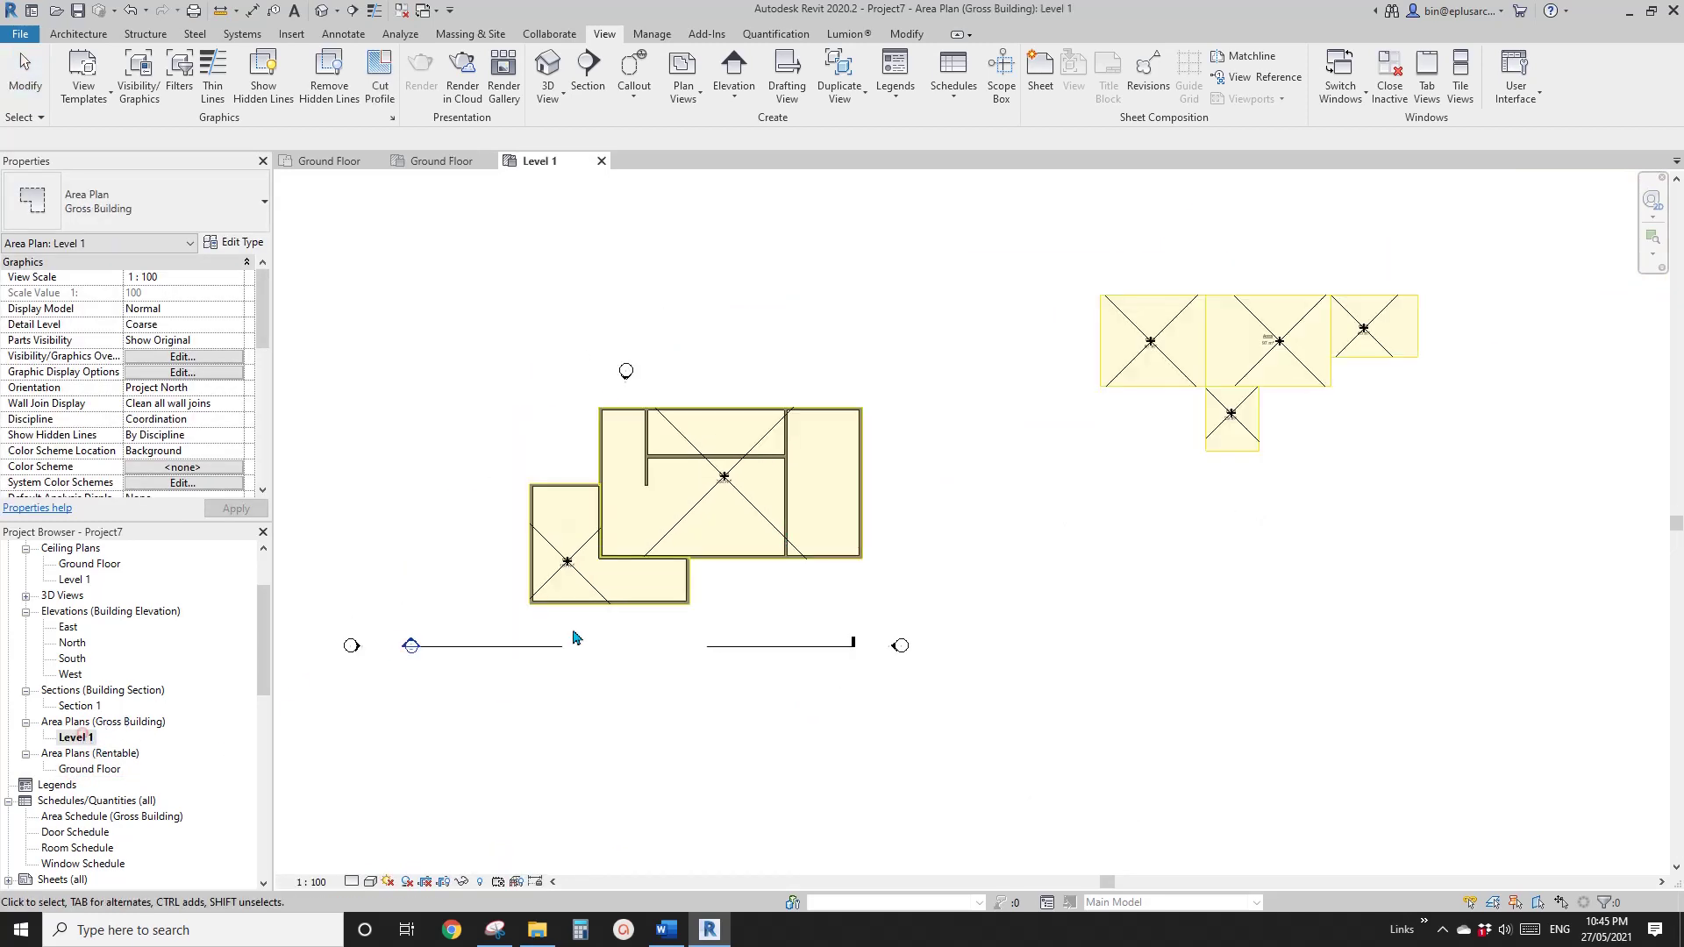
{"action": "double_click", "coordinate": [90, 769]}
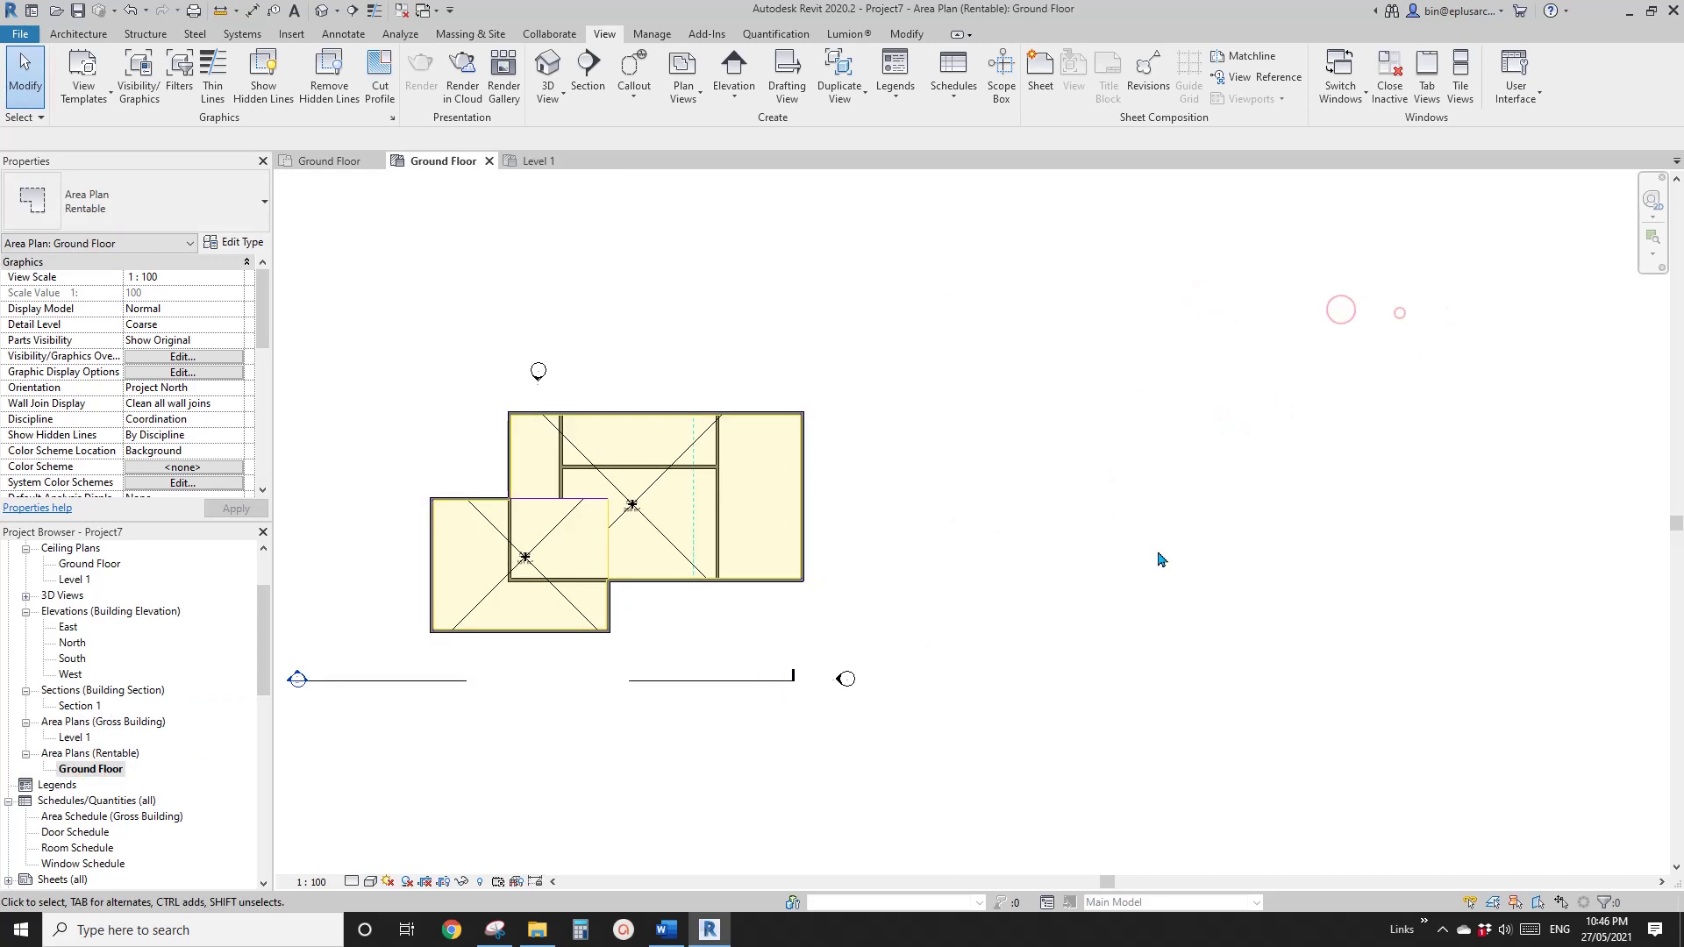
- Locate the Gross Building area plan group and its area schedule in the project browser, keeping the Ground Floor Rentable plan open
{"action": "double_click", "coordinate": [96, 722]}
{"action": "double_click", "coordinate": [90, 724]}
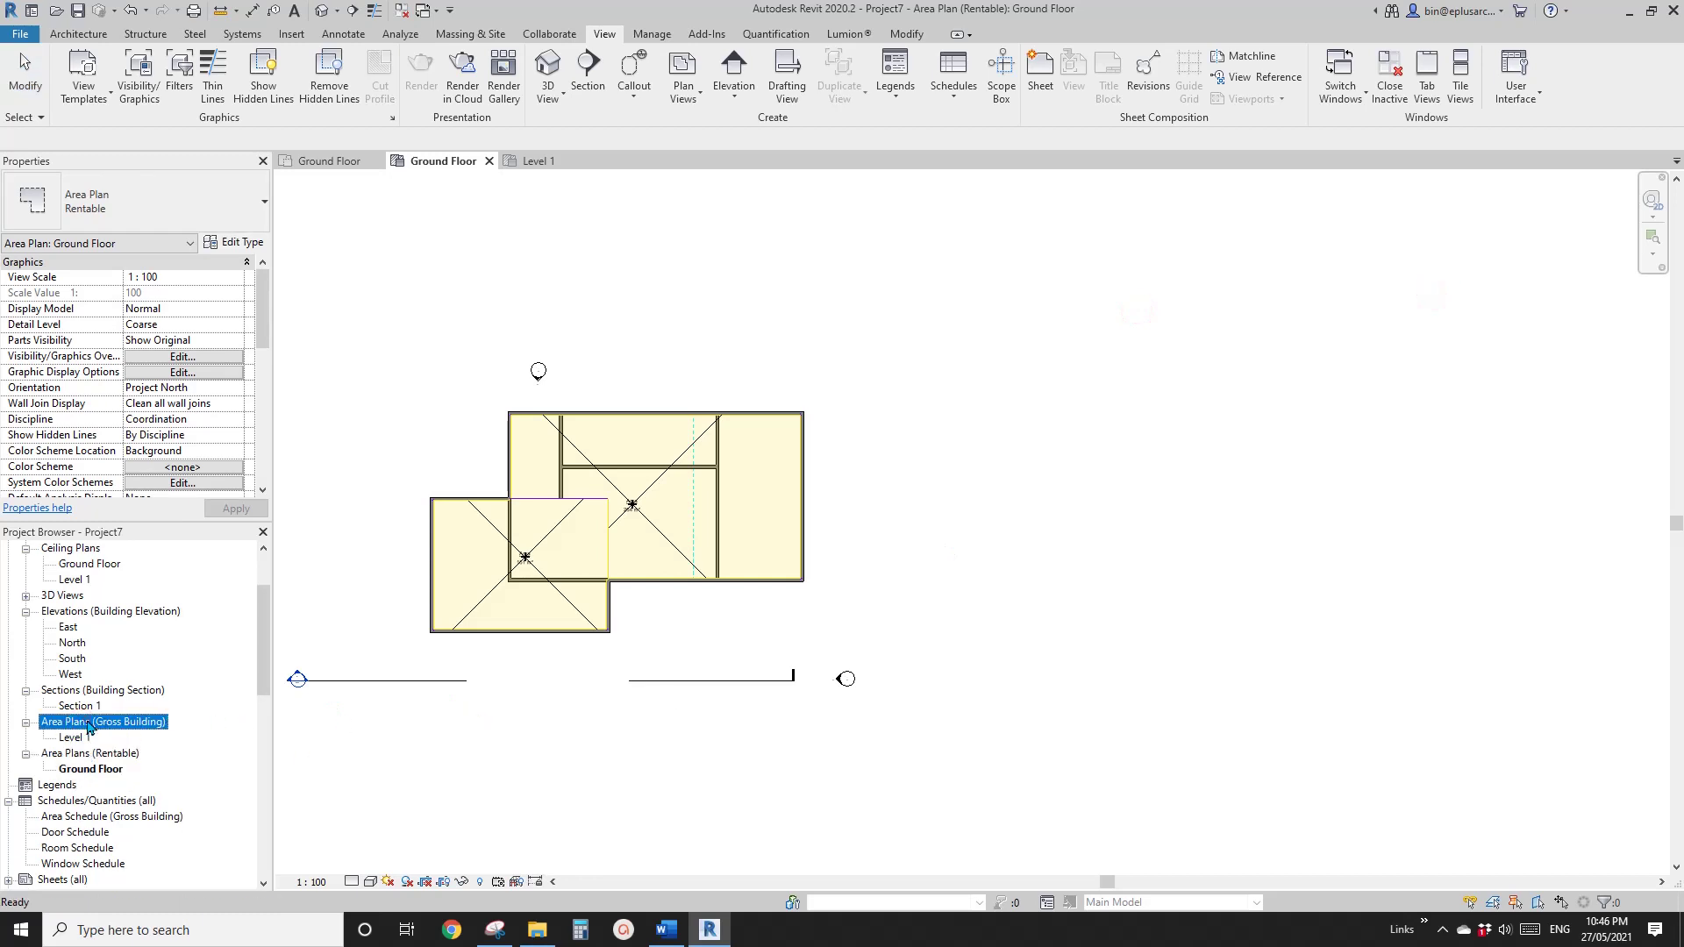
{"action": "scroll", "coordinate": [243, 708], "scroll_direction": "down", "scroll_amount": 6}
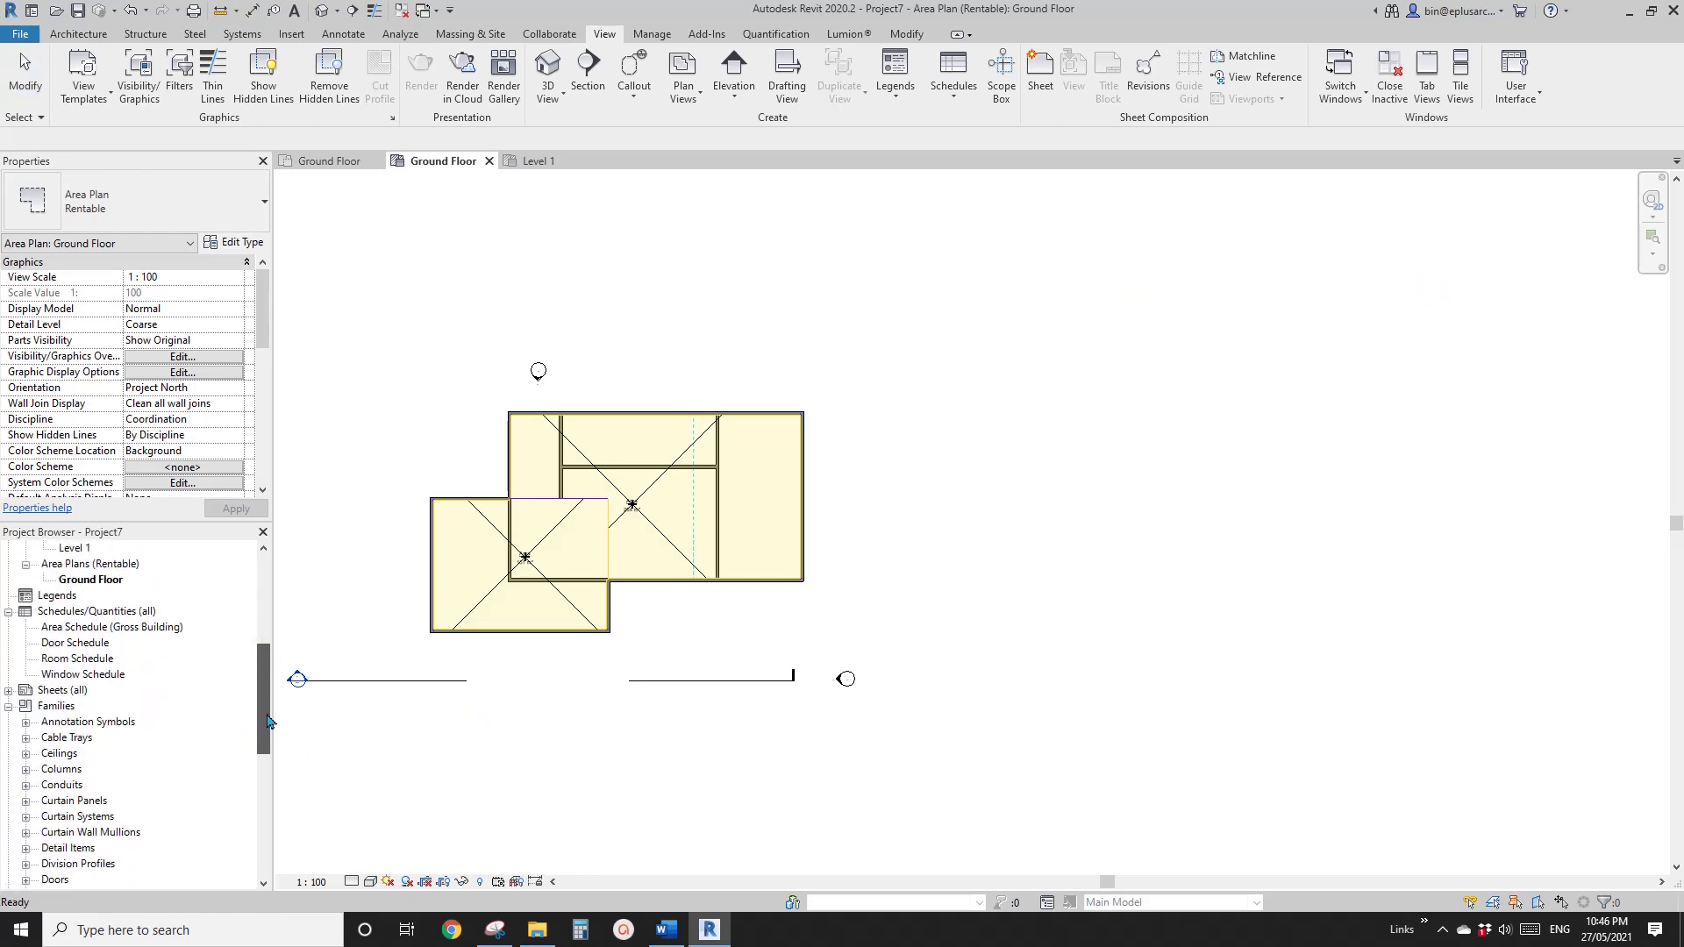
{"action": "left_click", "coordinate": [158, 630]}
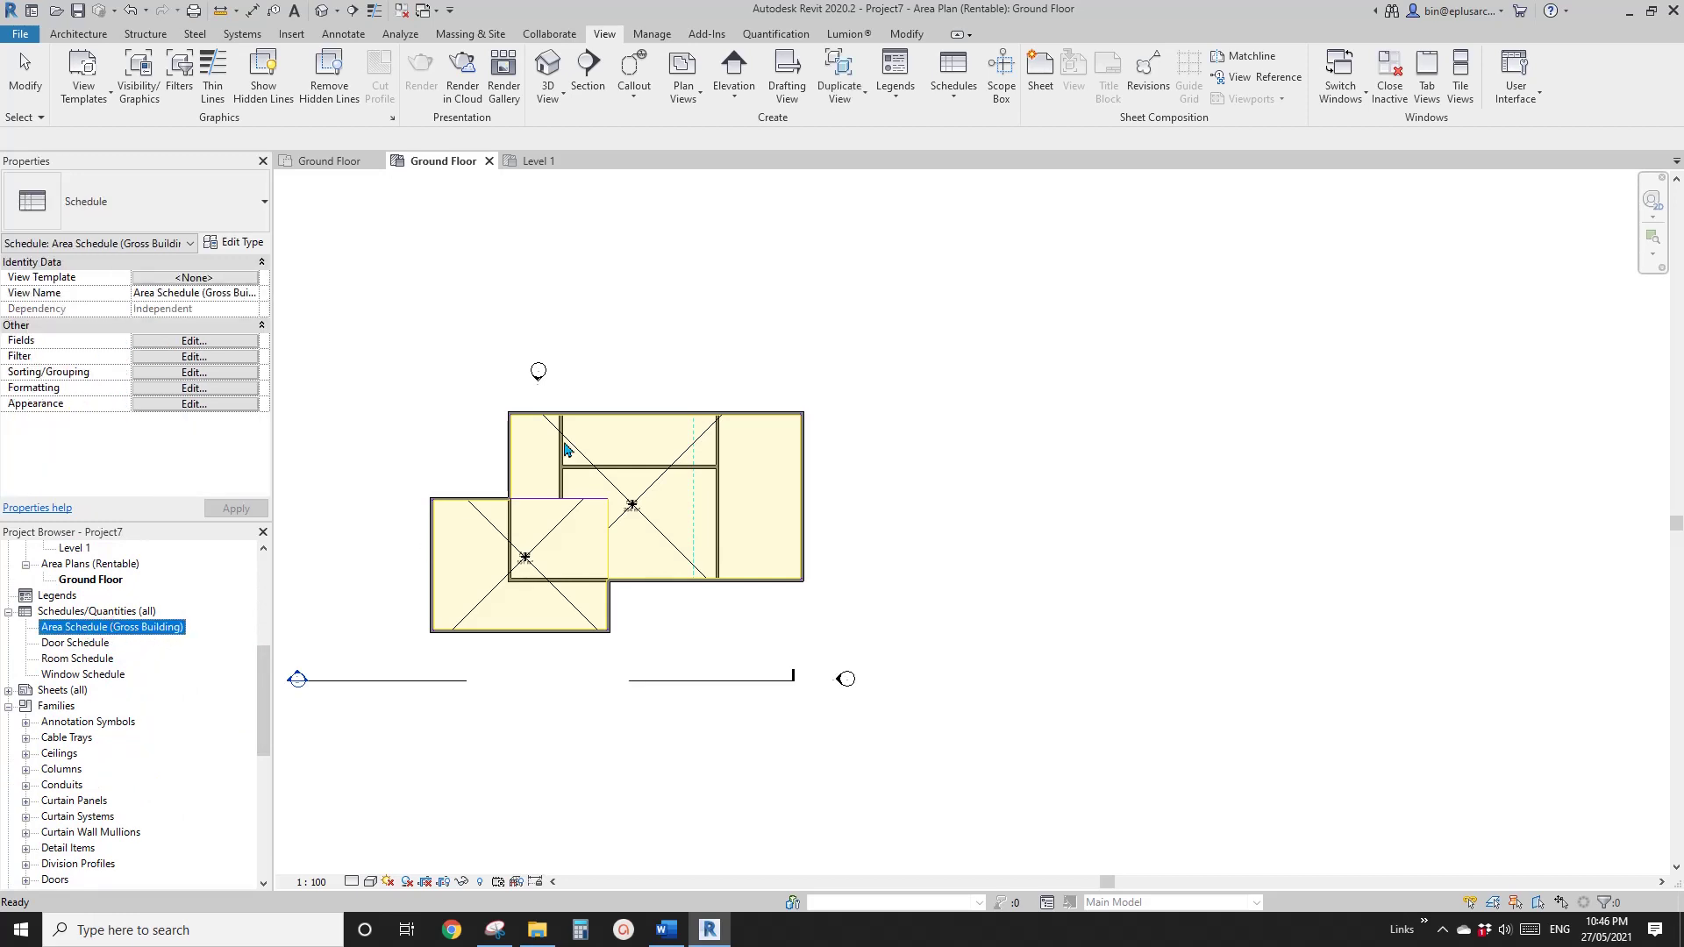
{"action": "left_click", "coordinate": [665, 354]}
- Examine the two filled areas in the Ground Floor Rentable plan and check the larger area's properties
{"action": "scroll", "coordinate": [800, 433], "scroll_direction": "up", "scroll_amount": 5}
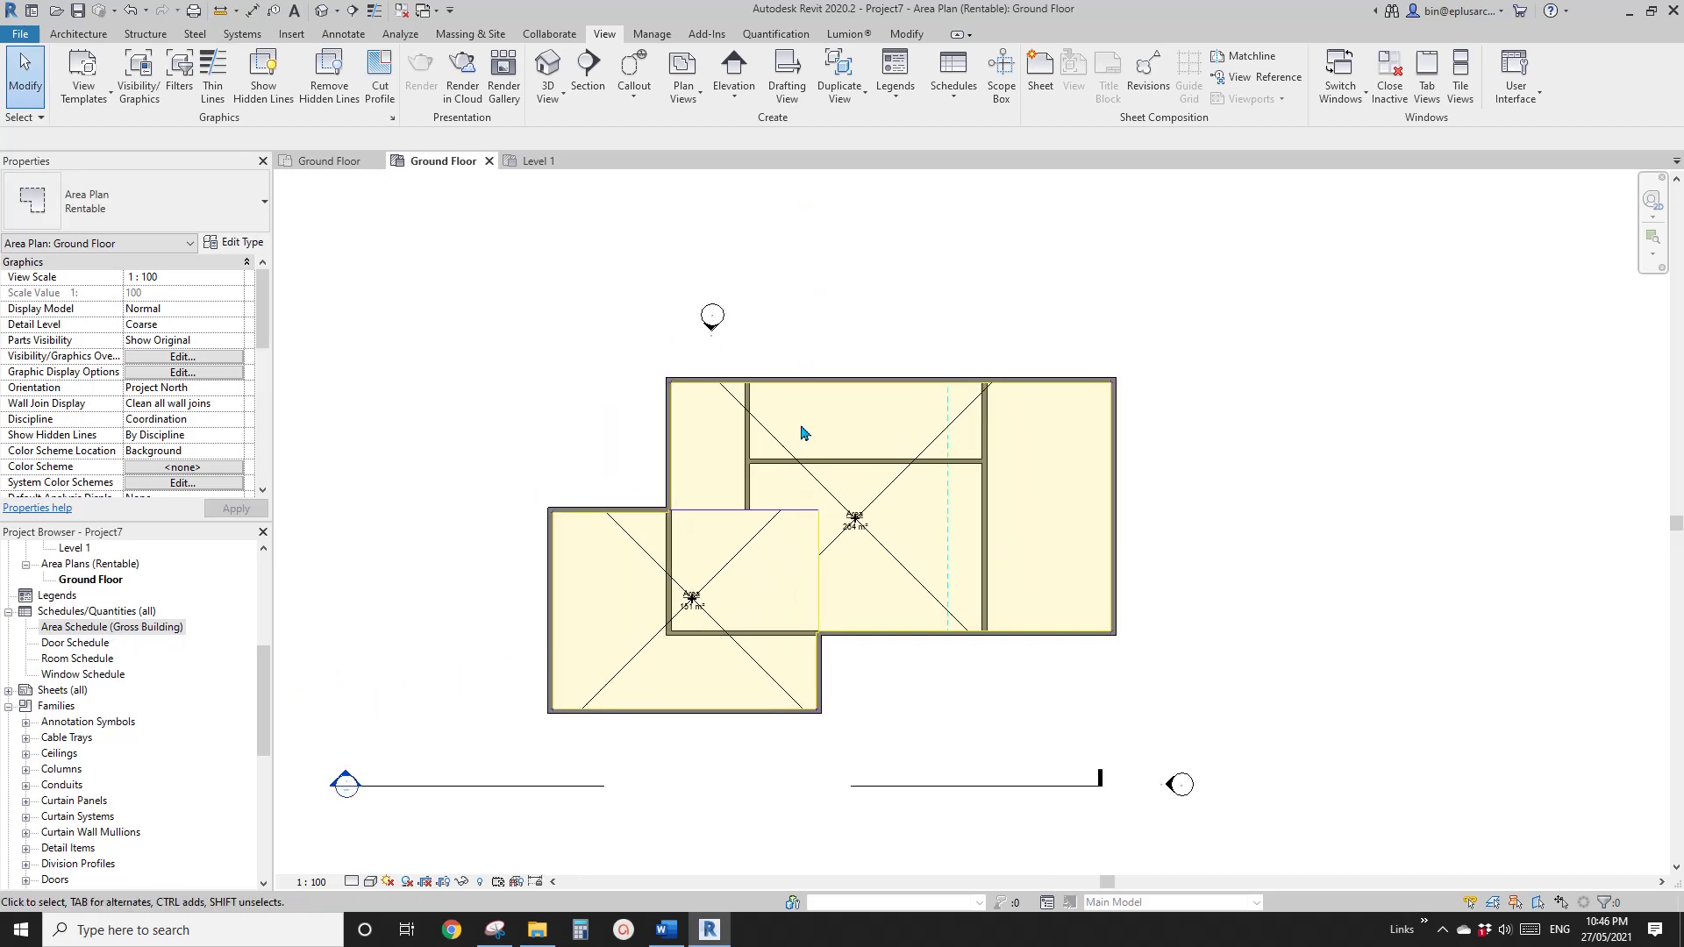
{"action": "mouse_move", "coordinate": [903, 431]}
{"action": "middle_mouse_down"}
{"action": "mouse_move", "coordinate": [857, 488]}
{"action": "mouse_move", "coordinate": [904, 454]}
{"action": "middle_mouse_up"}
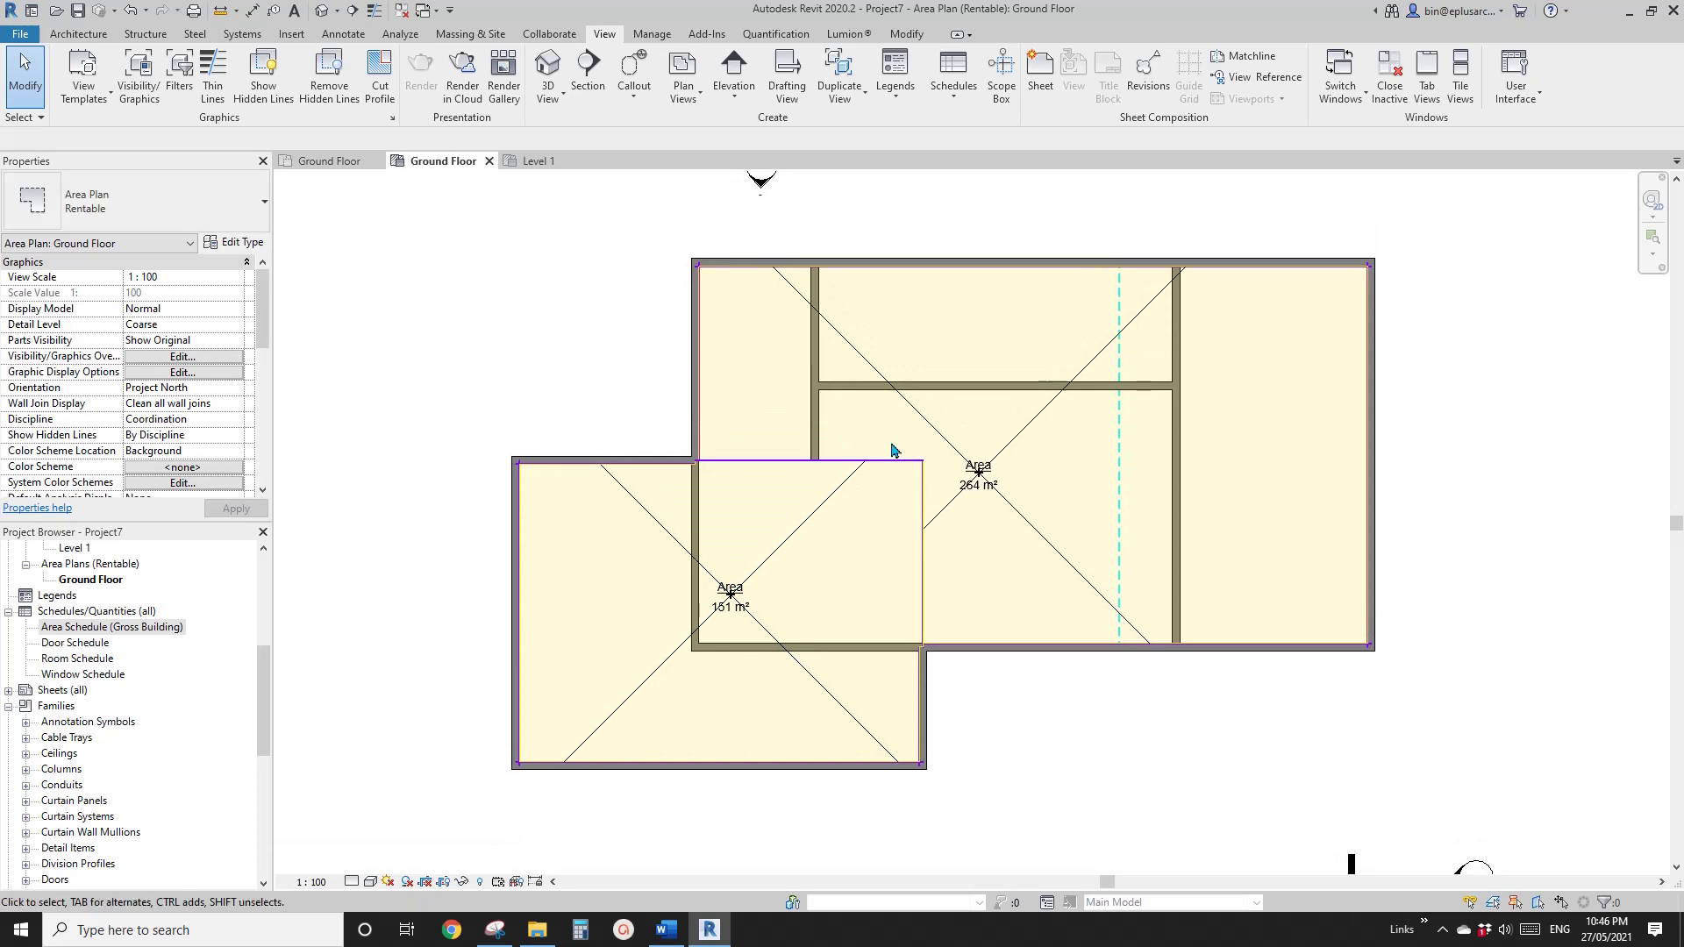
{"action": "left_click", "coordinate": [958, 429]}
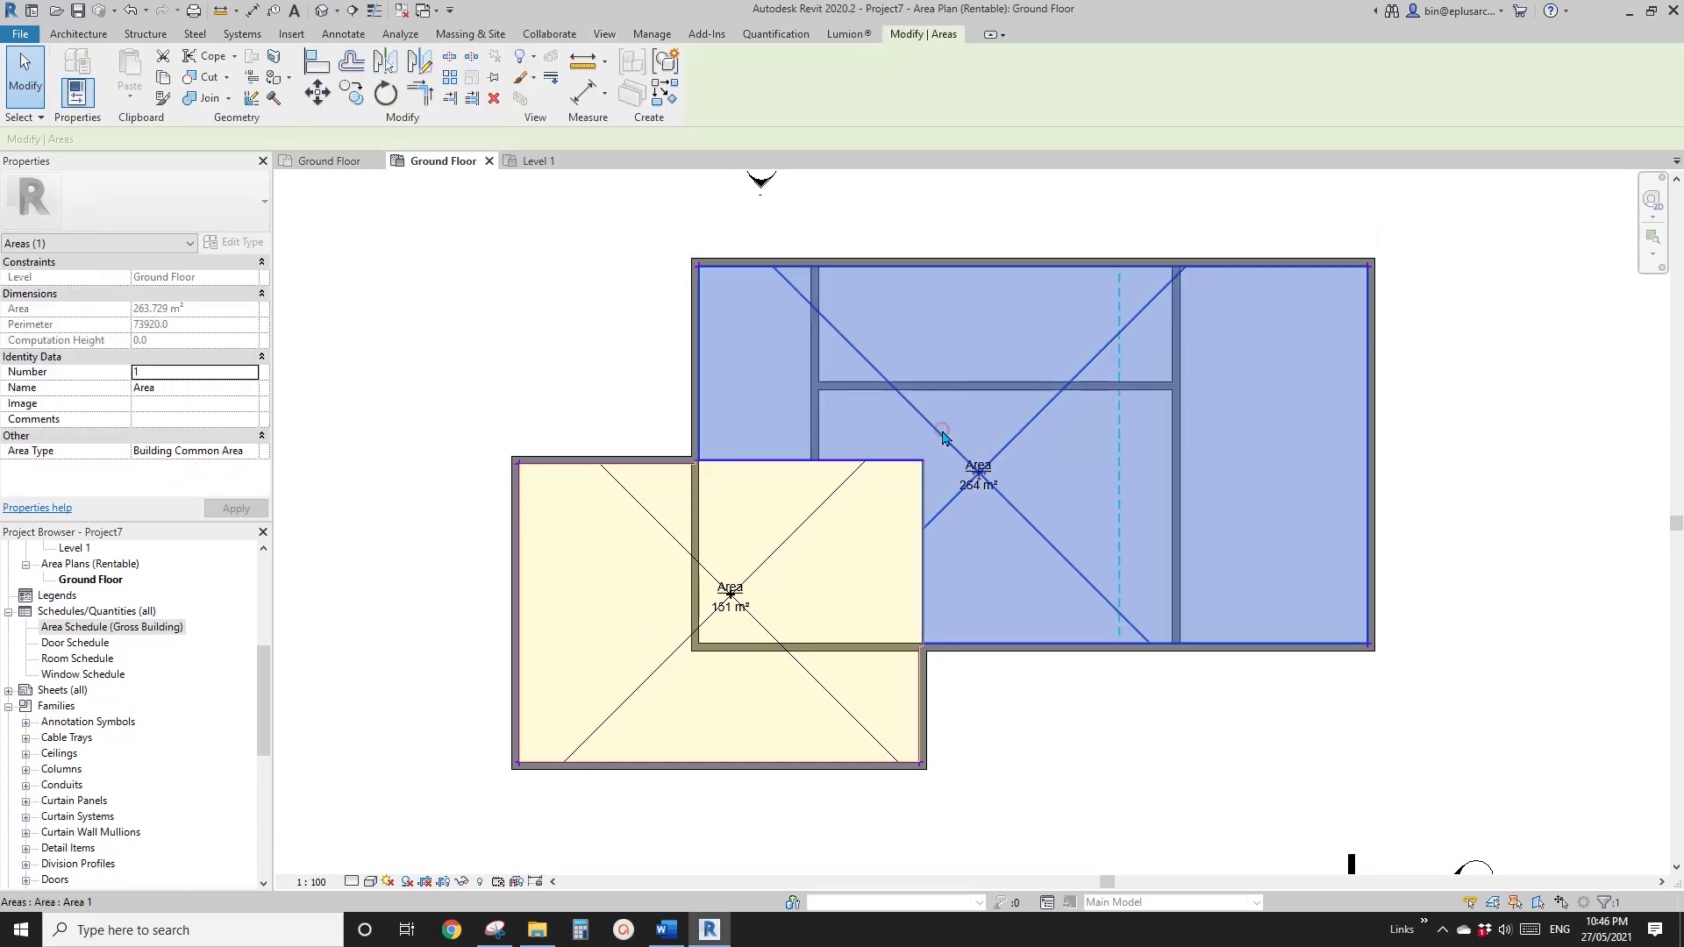
{"action": "key", "text": "Escape"}
{"action": "middle_click_drag", "start_coordinate": [944, 457], "coordinate": [940, 449]}
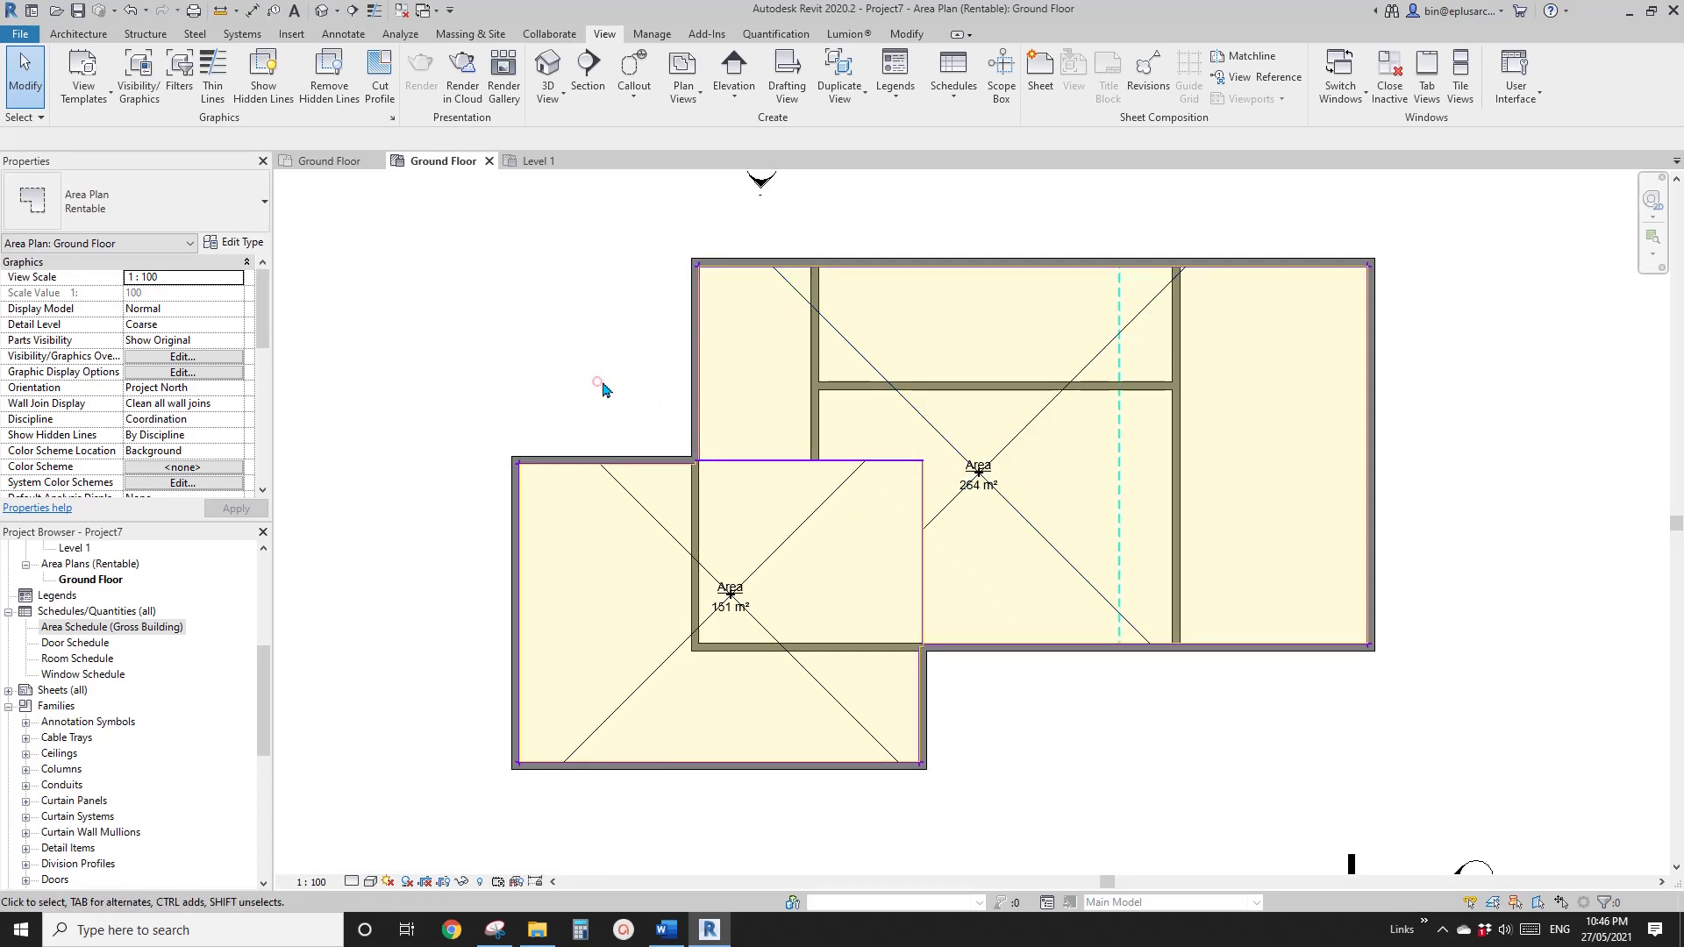
{"action": "middle_click_drag", "start_coordinate": [619, 386], "coordinate": [564, 360]}
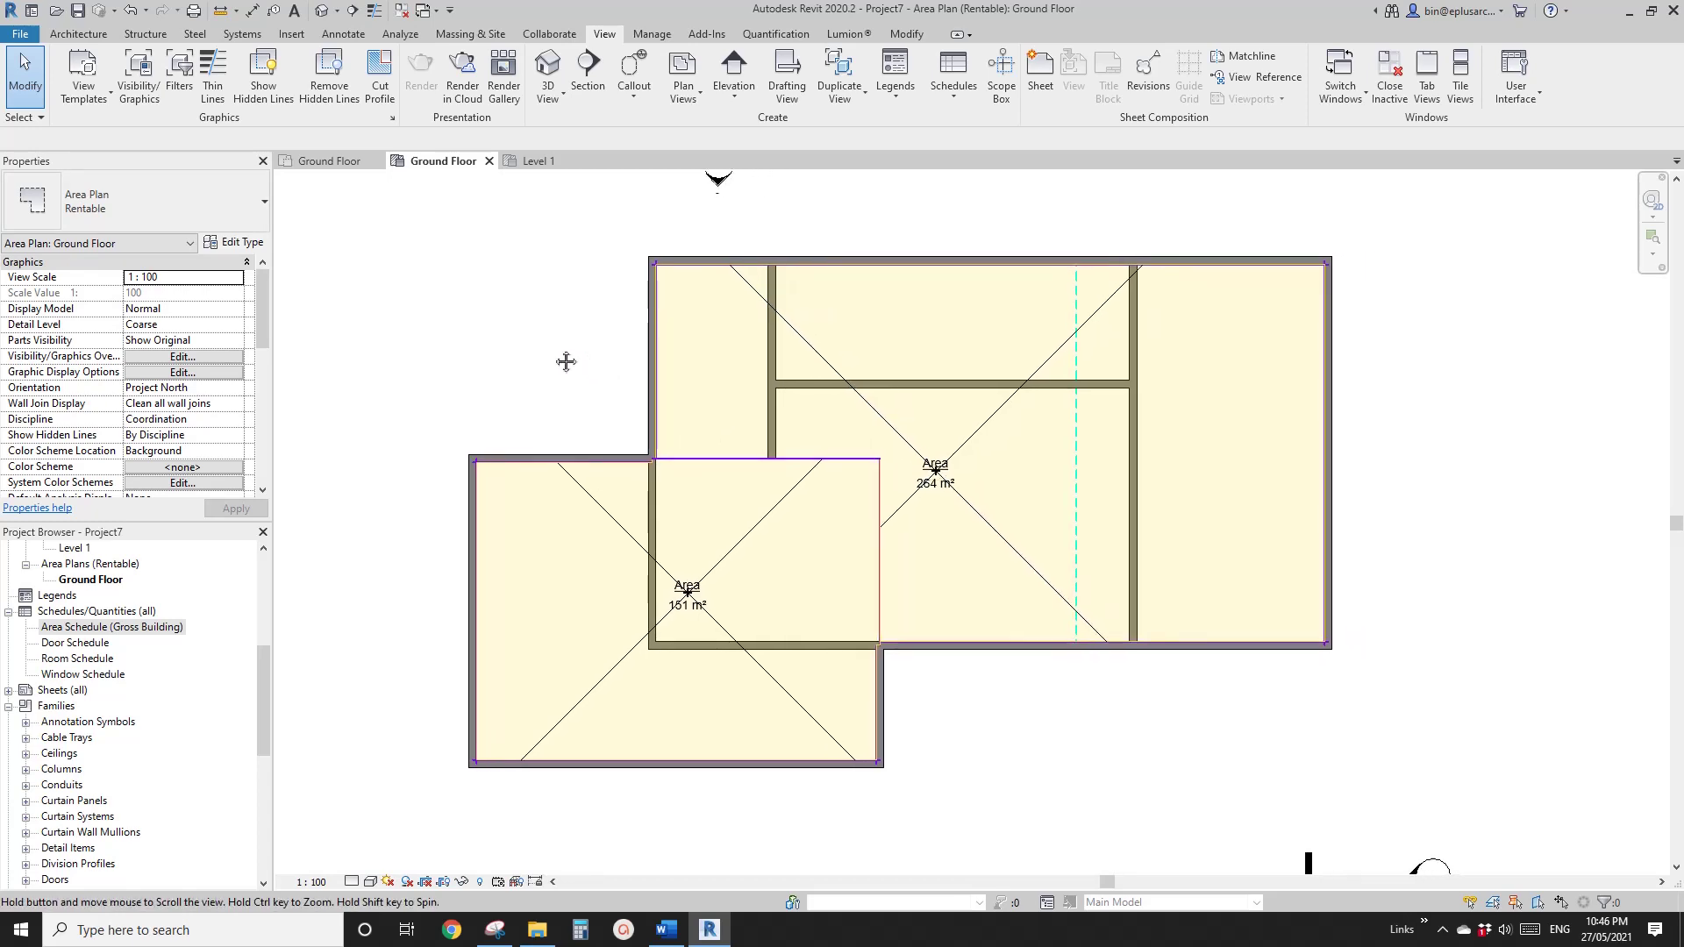
- Open the default 3D view and orbit the model to inspect the building's walls
{"action": "left_click", "coordinate": [326, 12]}
{"action": "scroll", "coordinate": [947, 517], "scroll_direction": "up", "scroll_amount": 5}
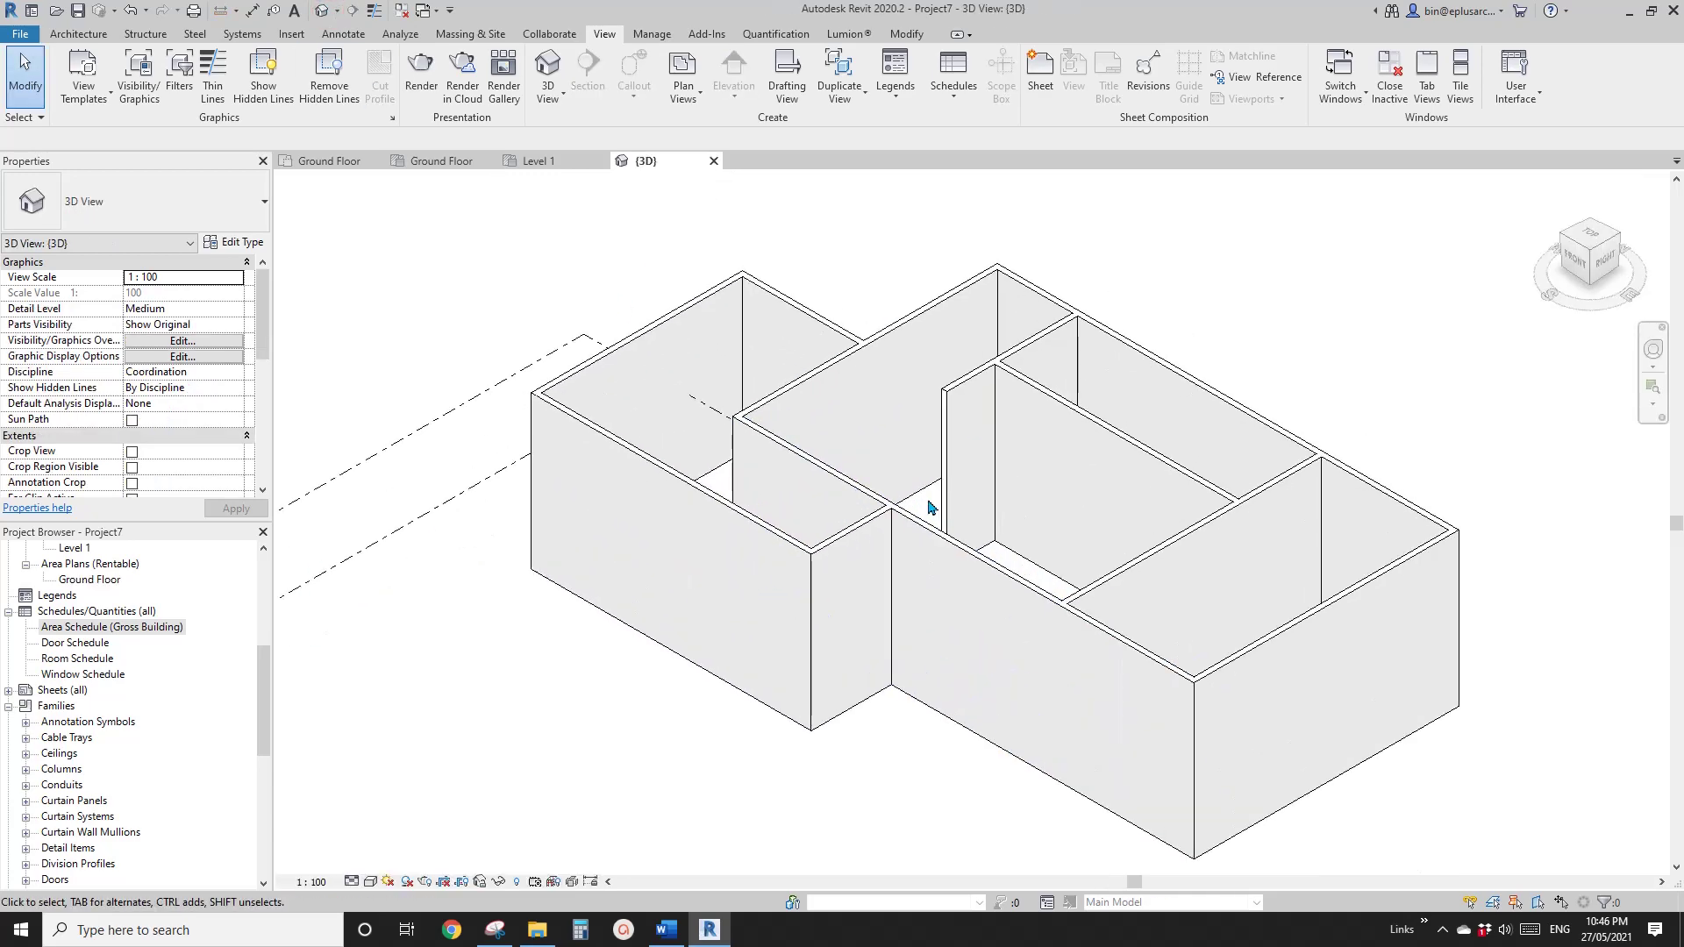
{"action": "mouse_move", "coordinate": [965, 524]}
{"action": "middle_mouse_down", "text": "shift"}
{"action": "mouse_move", "coordinate": [925, 485]}
{"action": "mouse_move", "coordinate": [931, 523]}
{"action": "middle_mouse_up", "text": "shift"}
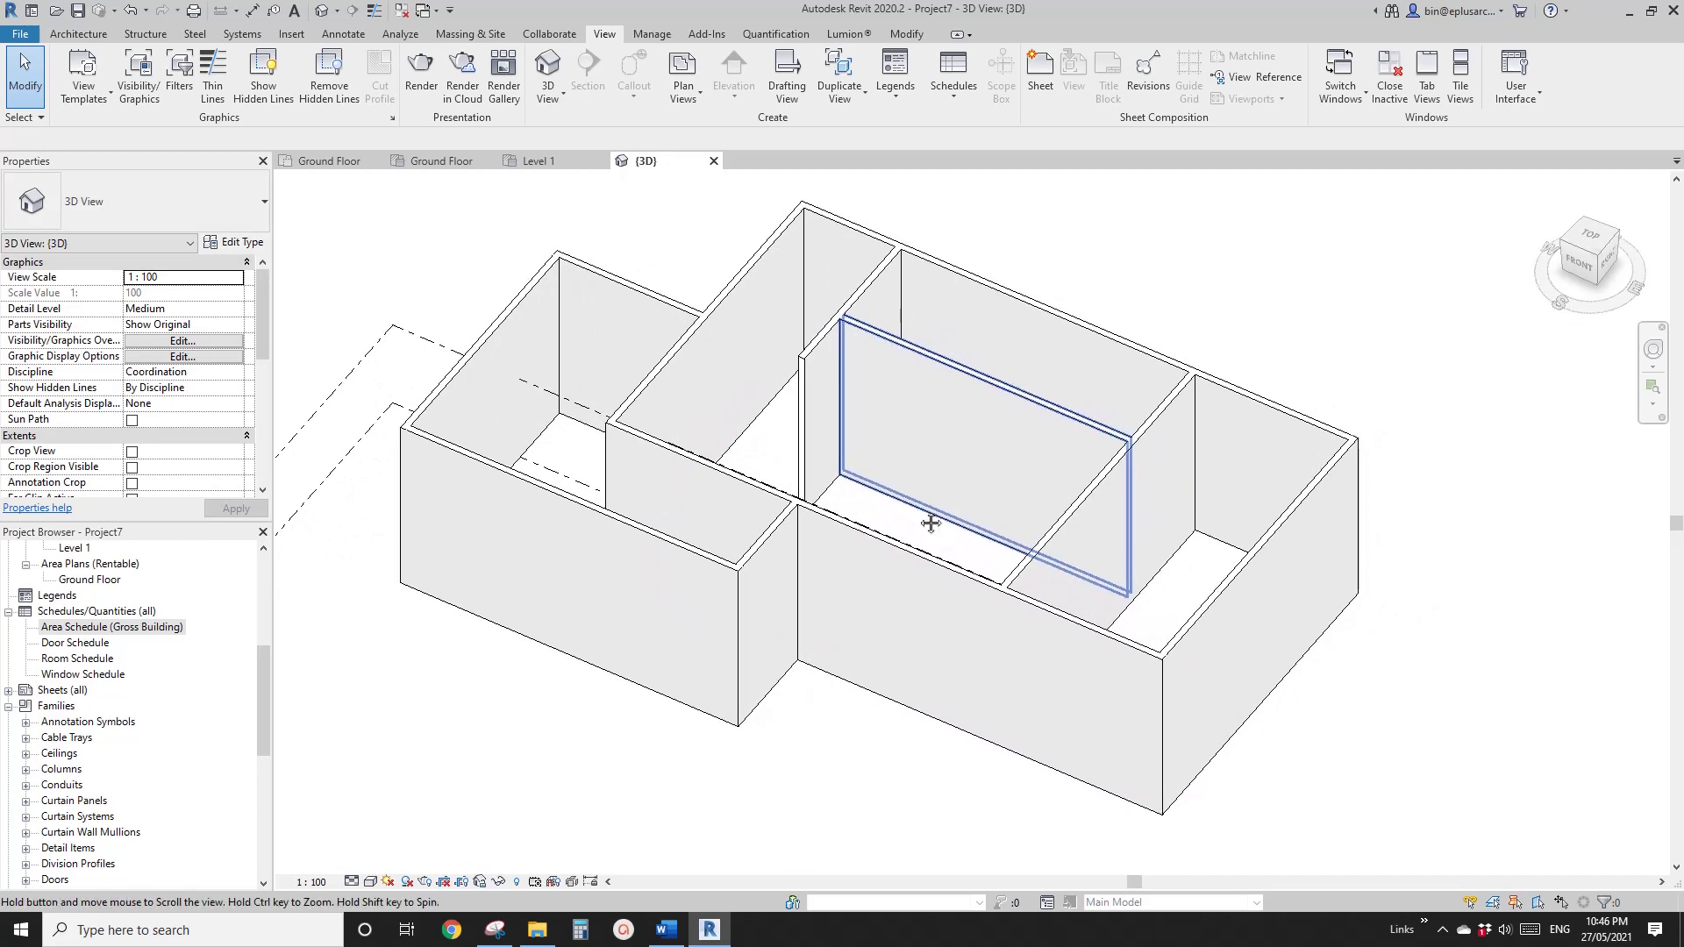